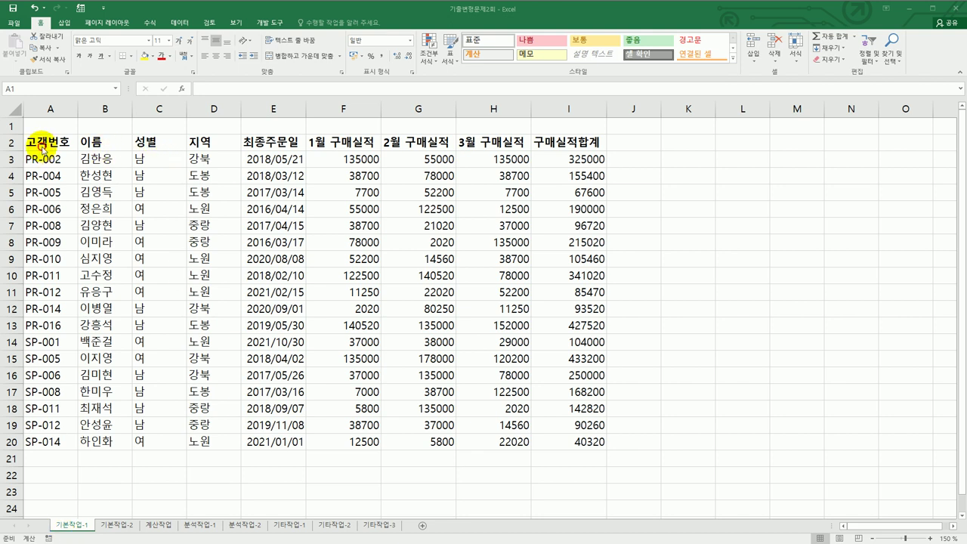
pyautogui.moveTo(42, 143); pyautogui.dragTo(572, 441)
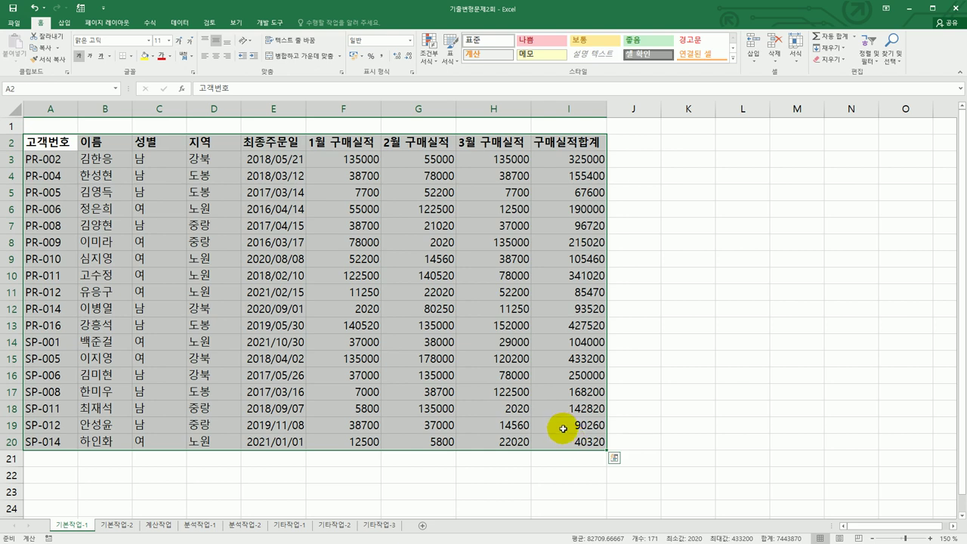
pyautogui.scroll(-2, 302, 441)
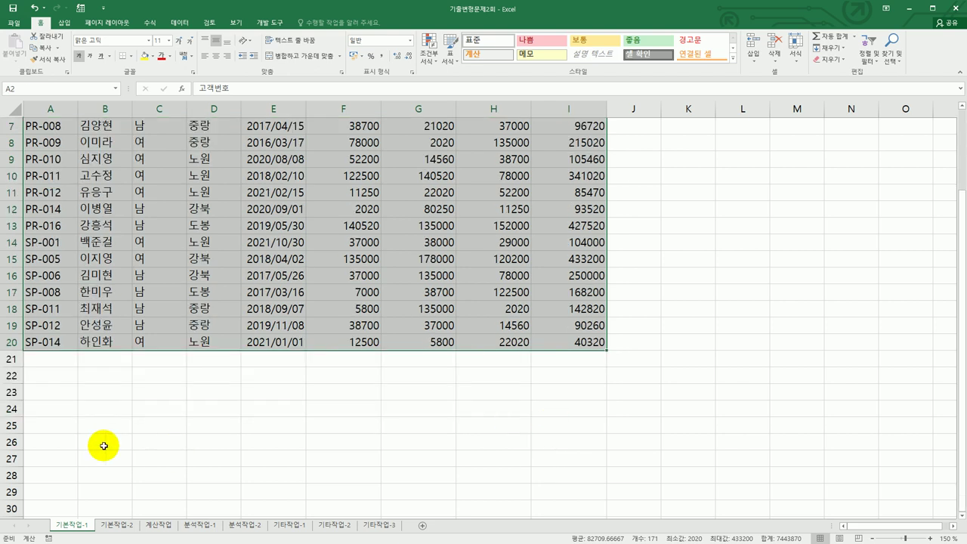
pyautogui.click(57, 455)
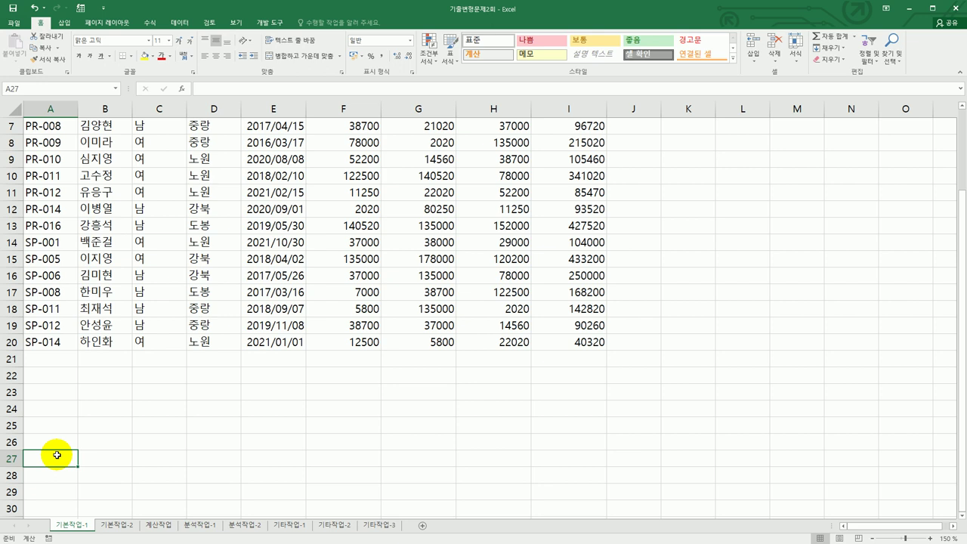
pyautogui.scroll(2, 56, 455)
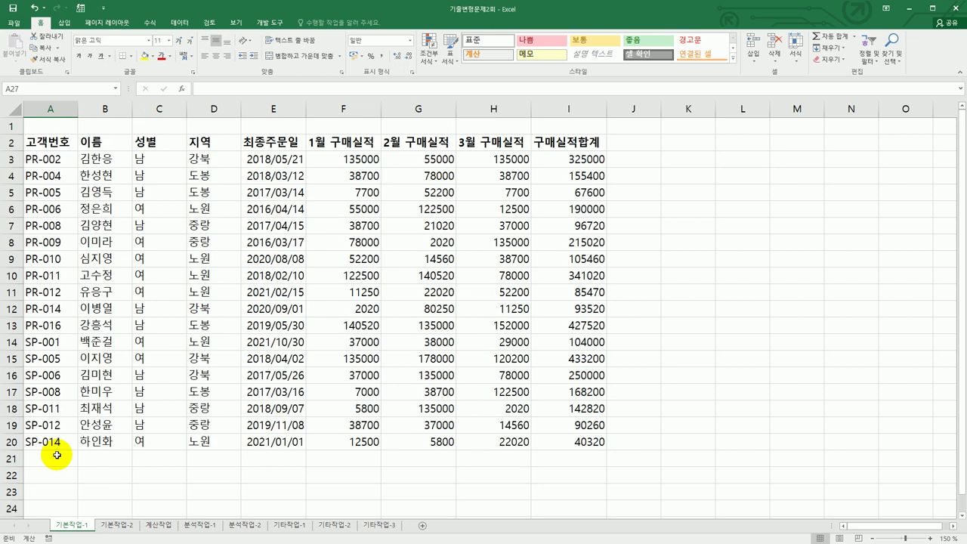
# Enter the criteria heading 조건 in cell A22.
pyautogui.click(58, 474)
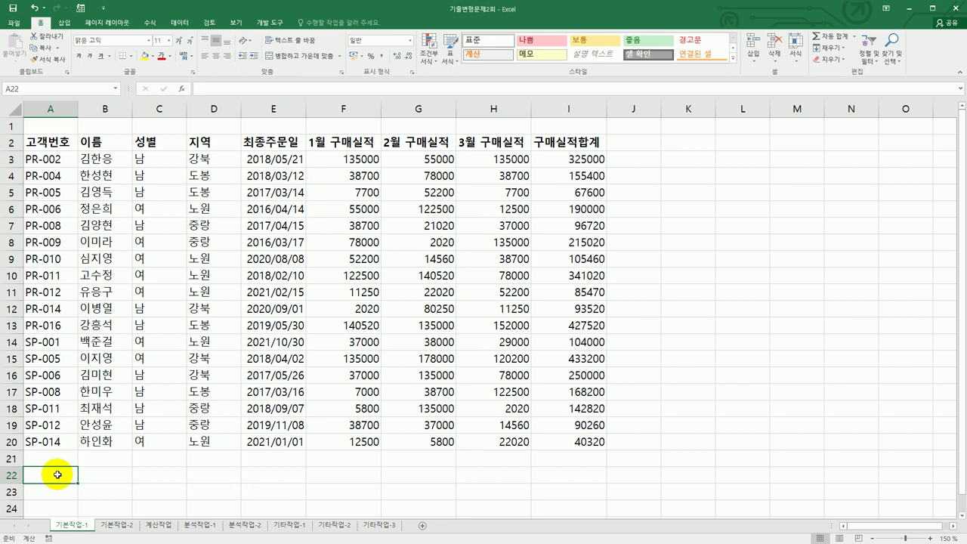
pyautogui.write('wh')
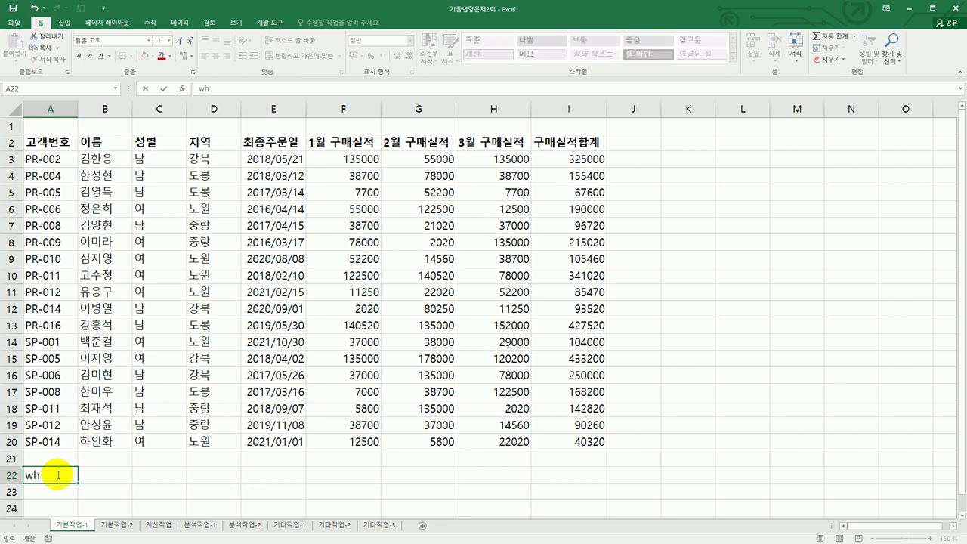
pyautogui.press('BackSpace')
pyautogui.press('BackSpace')
pyautogui.write('조건')
pyautogui.press('Return')
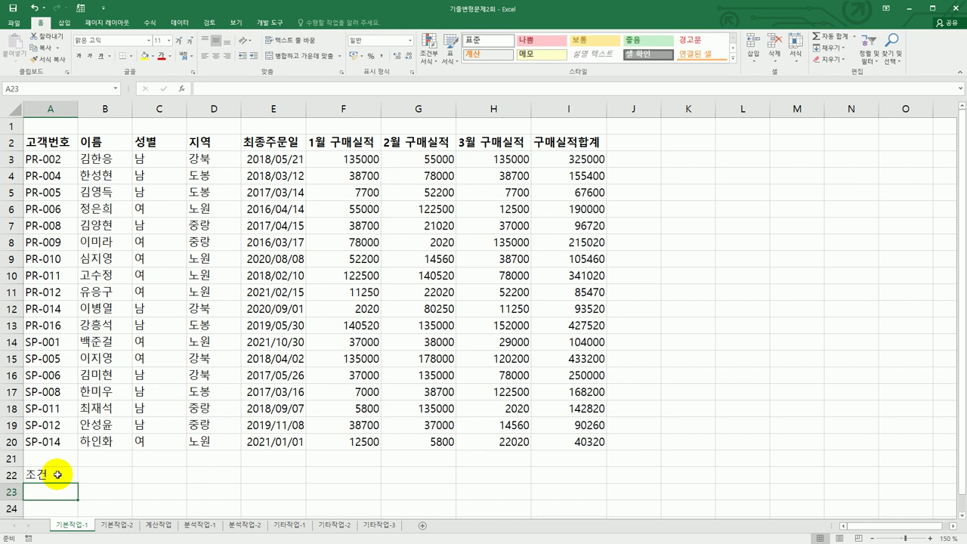
# Begin an AND formula in A23 that requires D3="노원" and C3="여".
pyautogui.write('=')
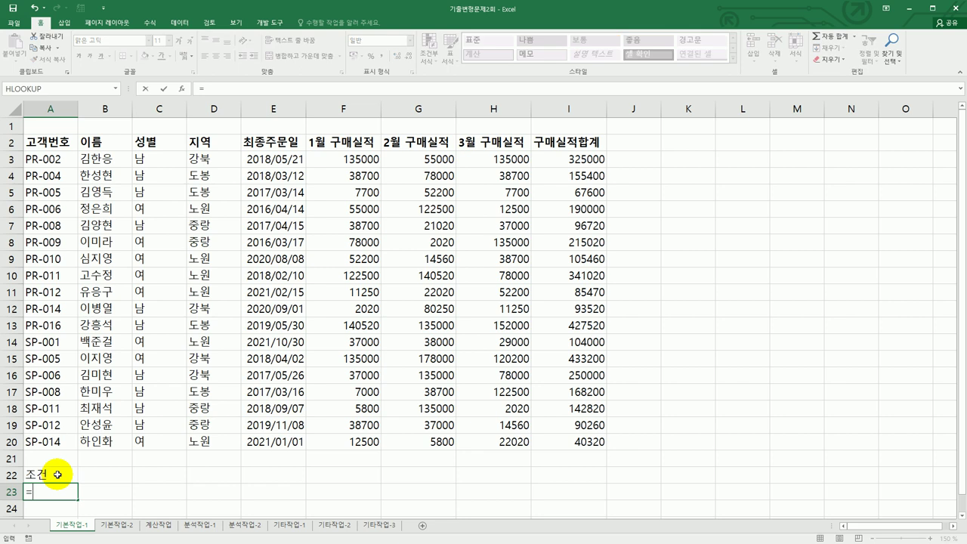
pyautogui.write('and(')
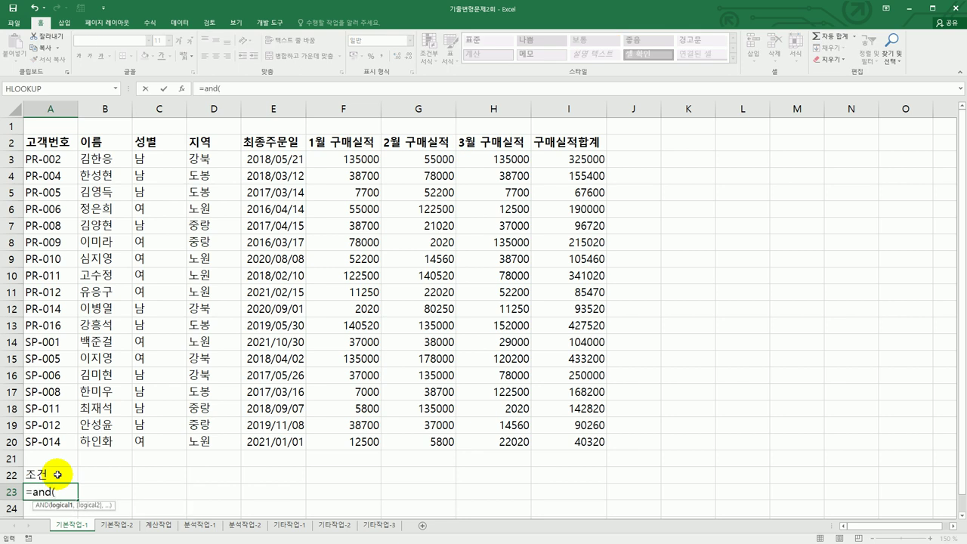
pyautogui.click(217, 163)
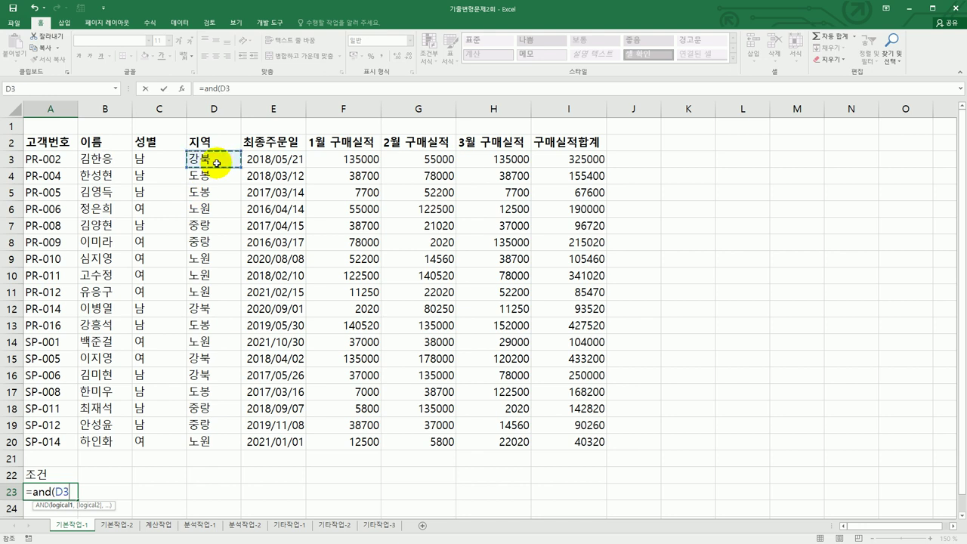
pyautogui.write('="노원",')
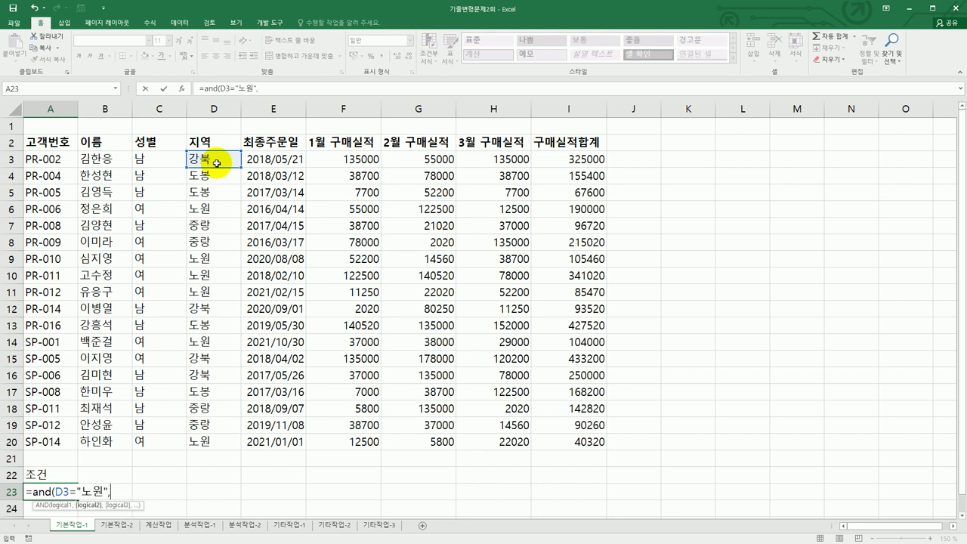
pyautogui.click(156, 161)
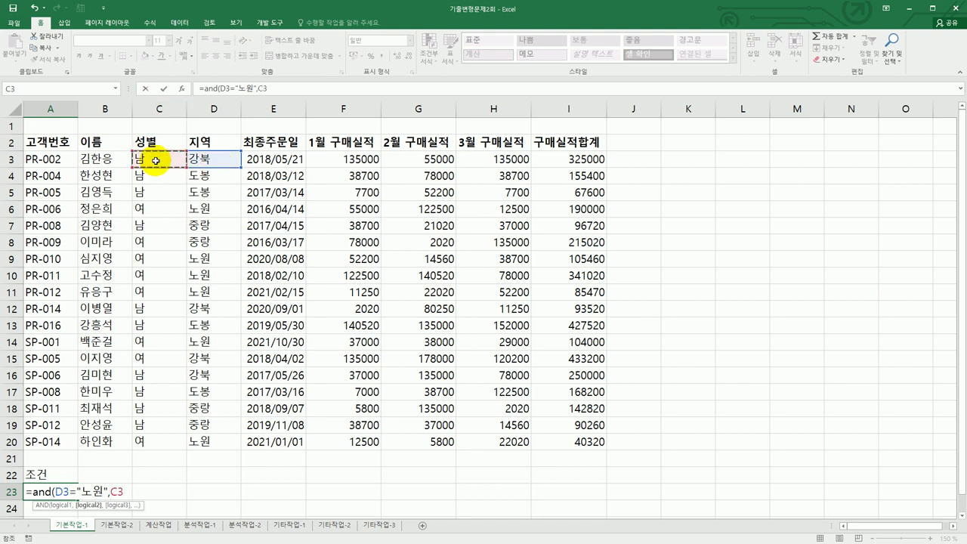
pyautogui.write('="')
pyautogui.write('나')
pyautogui.press('BackSpace')
pyautogui.press('BackSpace')
pyautogui.write('여",')
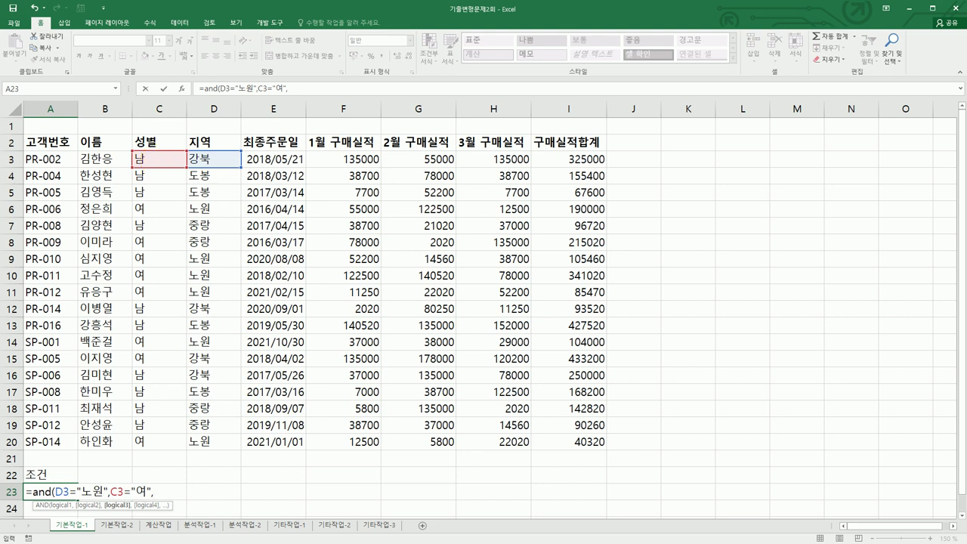
# Add the conditions I3>=100000 and I3<=200000 to the AND formula in A23 and complete it.
pyautogui.click(567, 158)
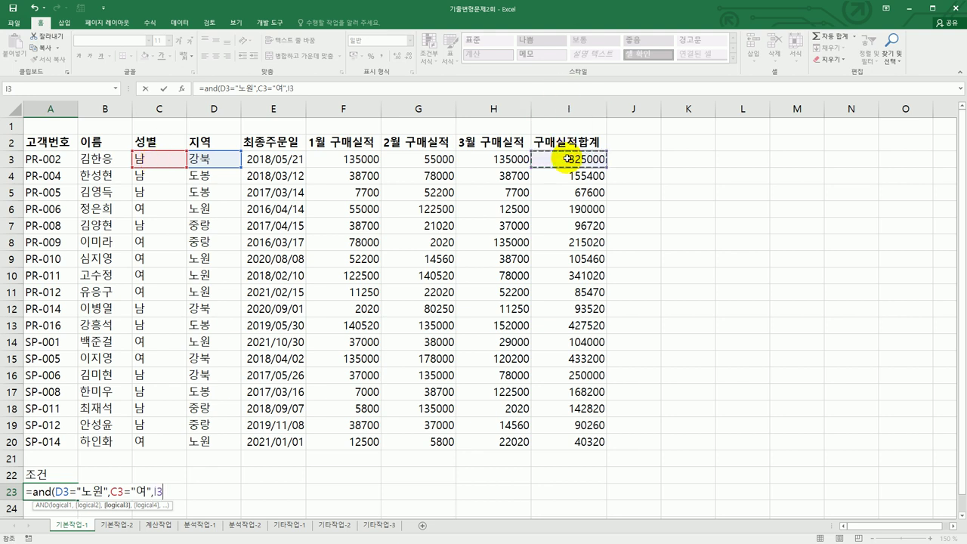
pyautogui.write('>=100000')
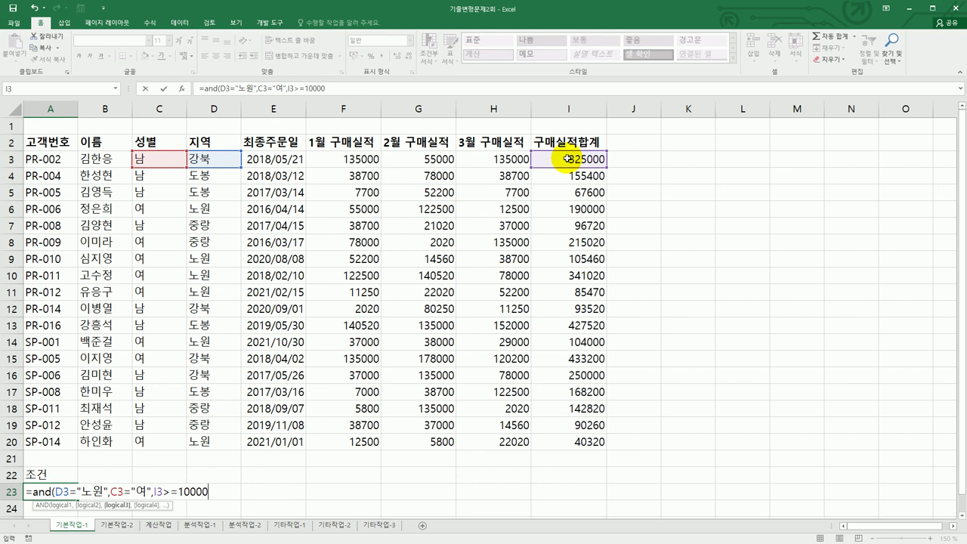
pyautogui.write(',')
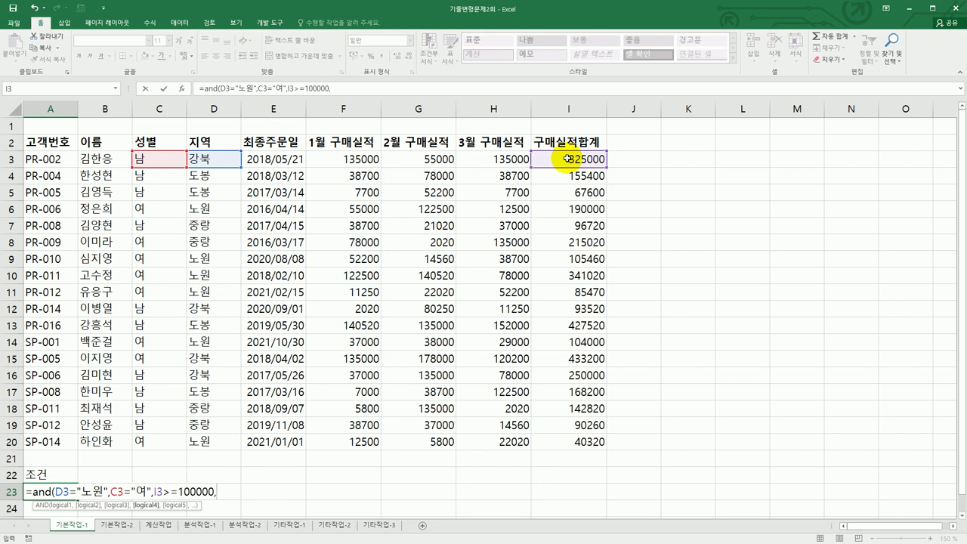
pyautogui.click(567, 157)
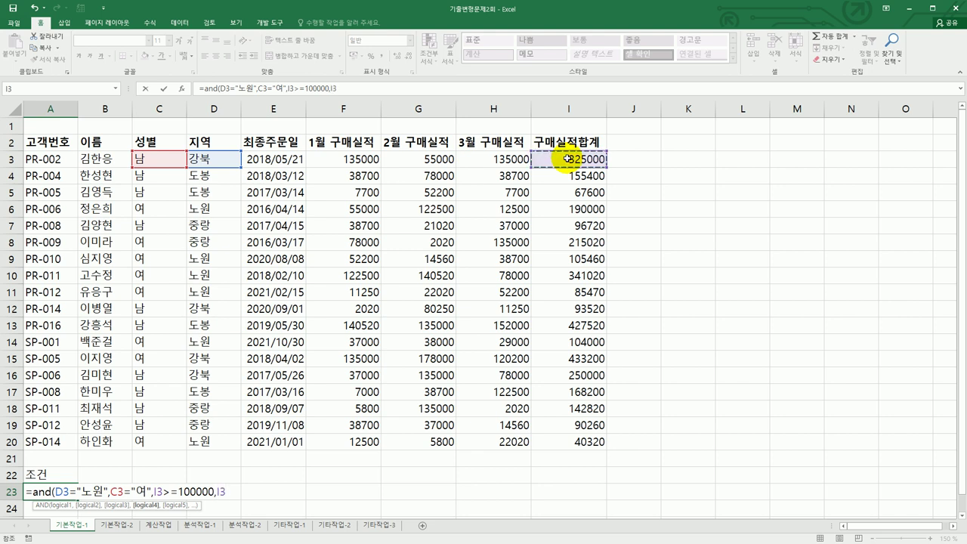
pyautogui.write('<=200000')
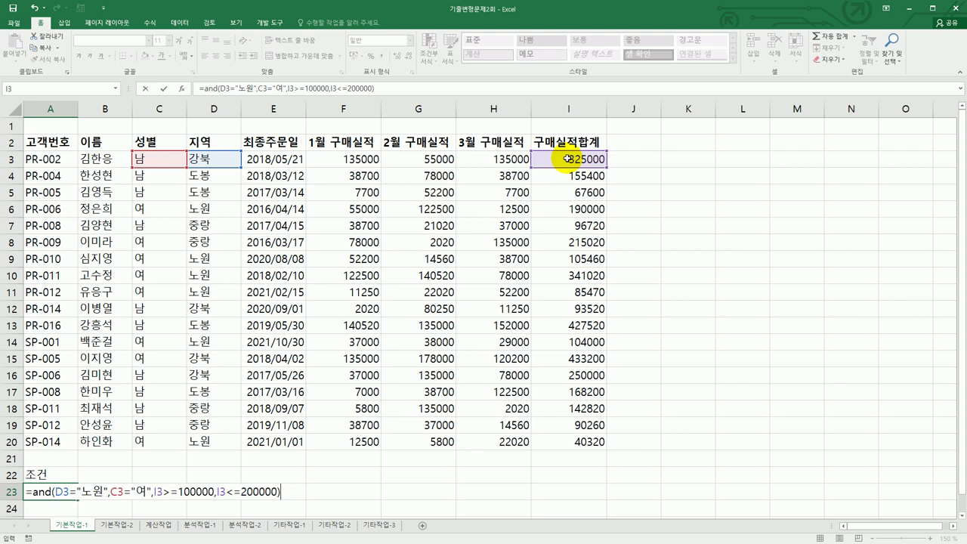
pyautogui.press('Return')
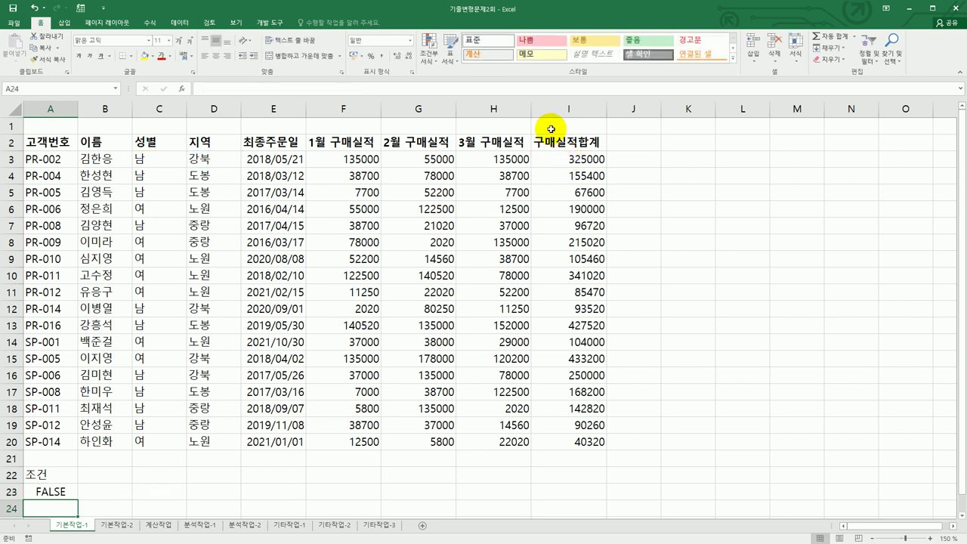
# Copy the headings 이름, 성별, 지역 and 구매실적합계 to A27:D27 and auto-fit the width of column D.
pyautogui.click(126, 142)
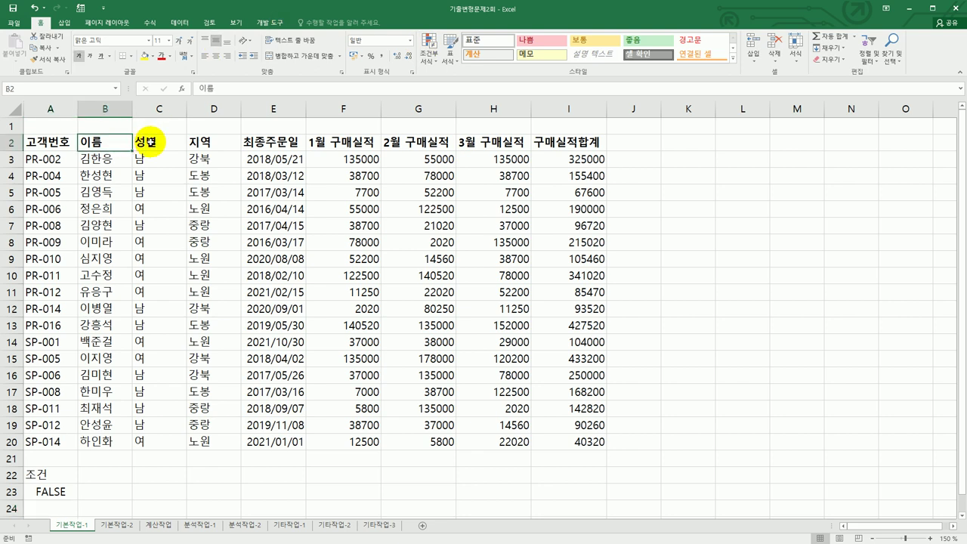
pyautogui.keyDown('ctrl'); pyautogui.click(149, 141); pyautogui.keyUp('ctrl')
pyautogui.keyDown('ctrl'); pyautogui.click(205, 141); pyautogui.keyUp('ctrl')
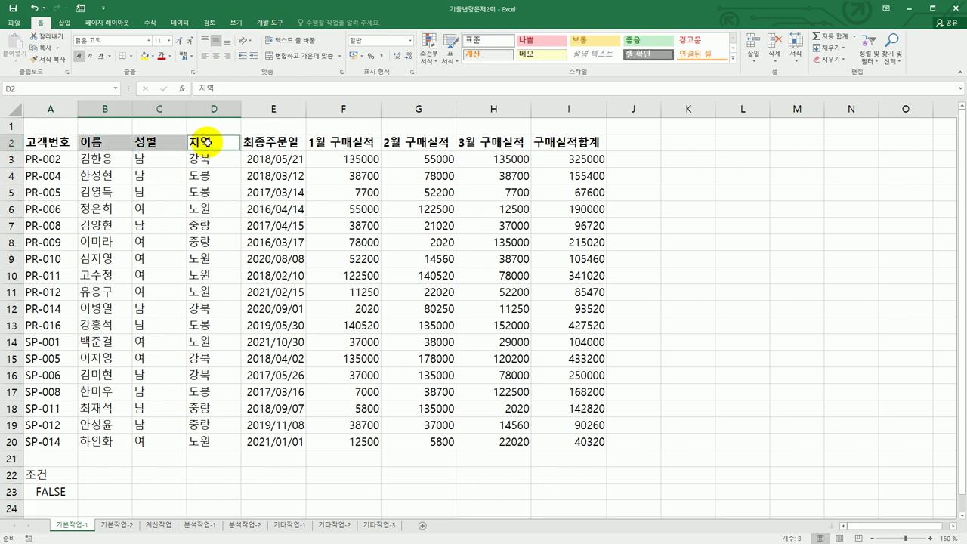
pyautogui.keyDown('ctrl'); pyautogui.click(549, 141); pyautogui.keyUp('ctrl')
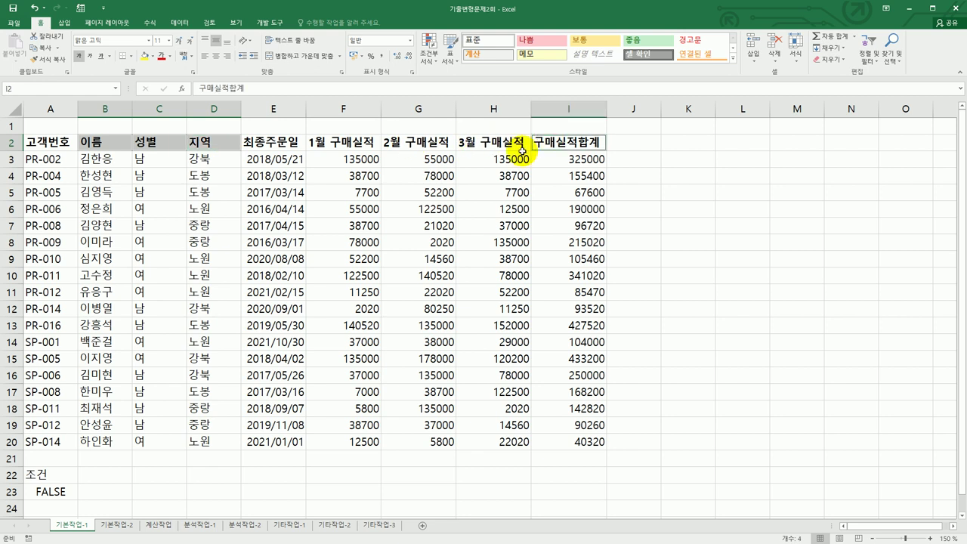
pyautogui.hotkey('ctrl', 'c')
pyautogui.scroll(-3, 403, 418)
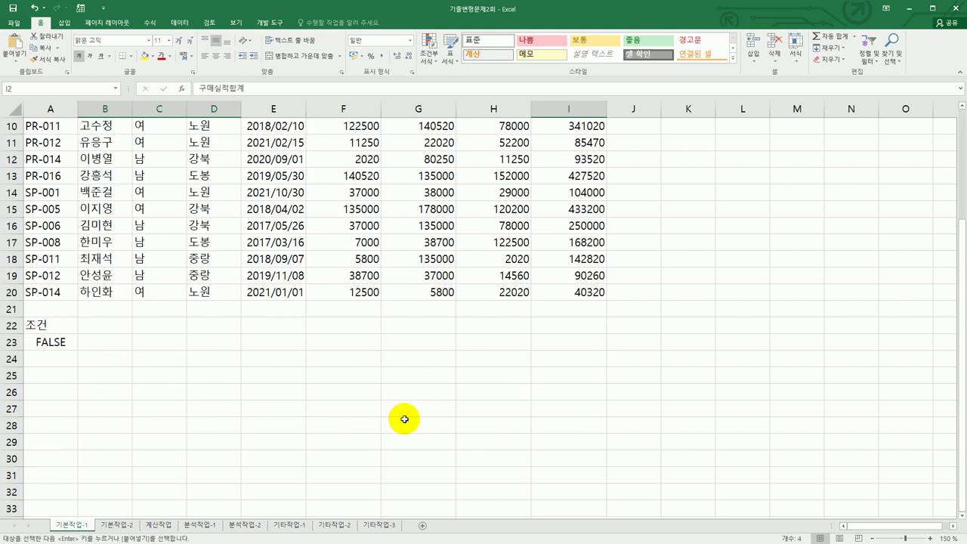
pyautogui.click(37, 411)
pyautogui.hotkey('ctrl', 'v')
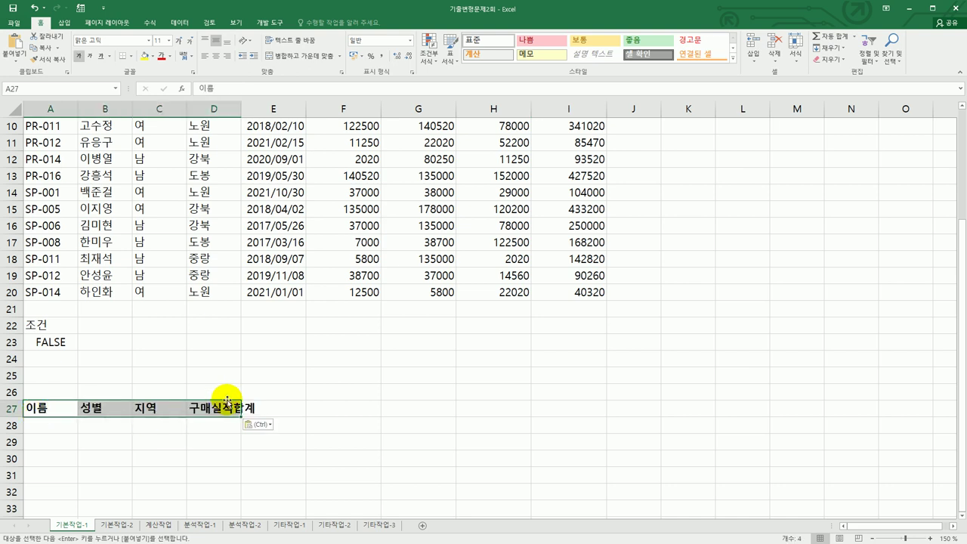
pyautogui.doubleClick(240, 108)
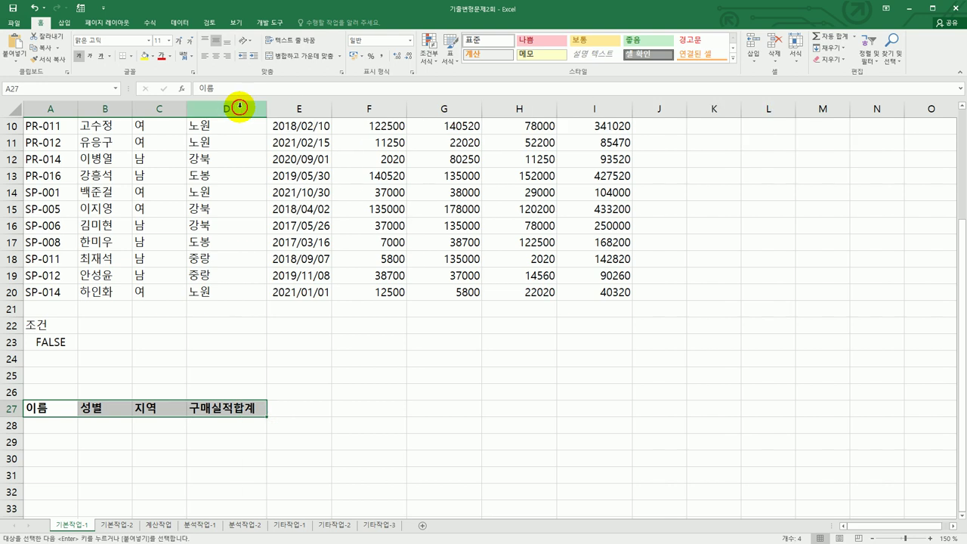
# Start an advanced filter on the list A2:I20 with A22:A23 as the criteria range.
pyautogui.scroll(3, 318, 343)
pyautogui.click(269, 230)
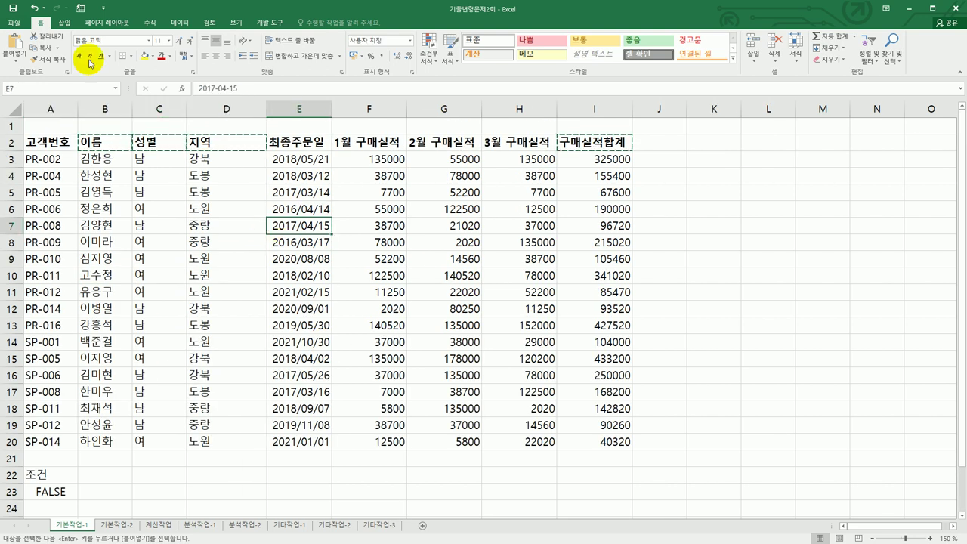
pyautogui.click(178, 23)
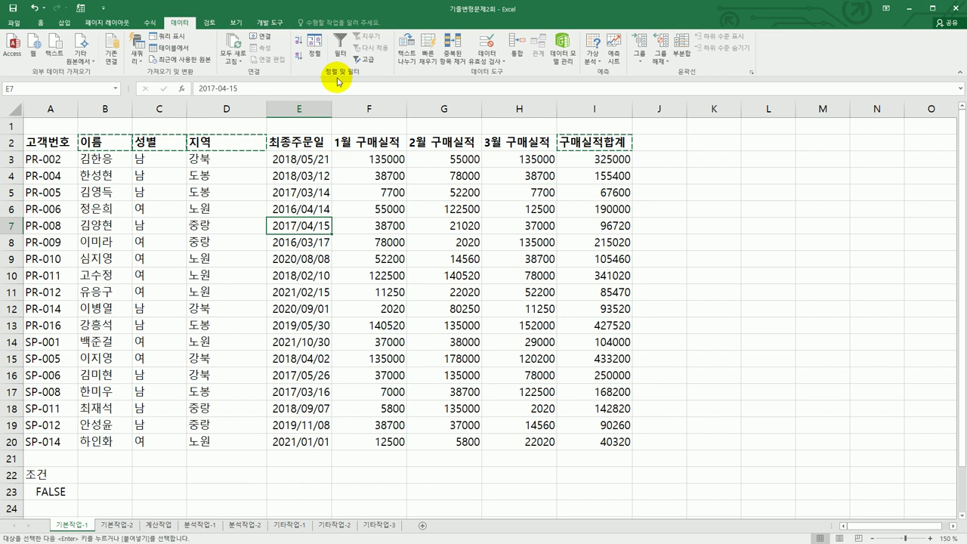
pyautogui.click(368, 62)
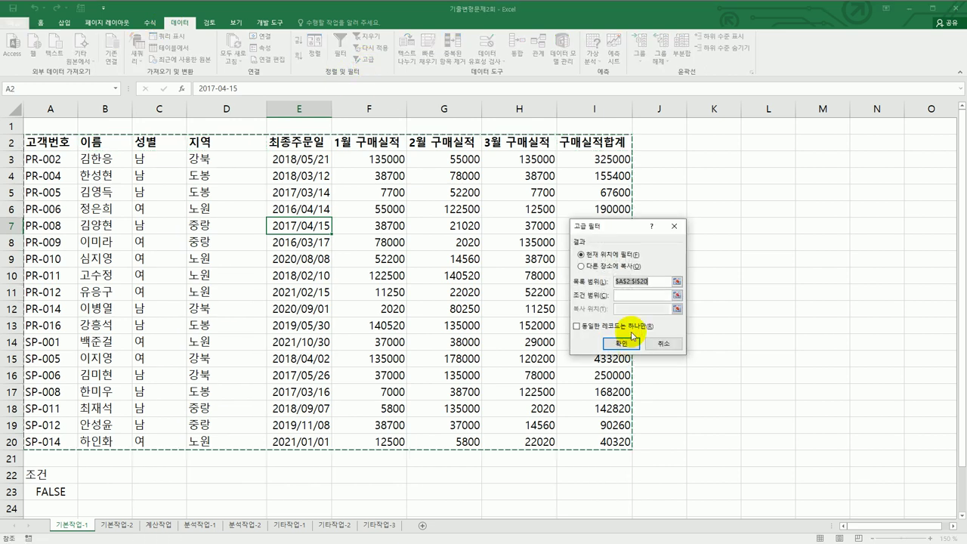
pyautogui.click(626, 295)
pyautogui.moveTo(30, 475); pyautogui.dragTo(32, 492)
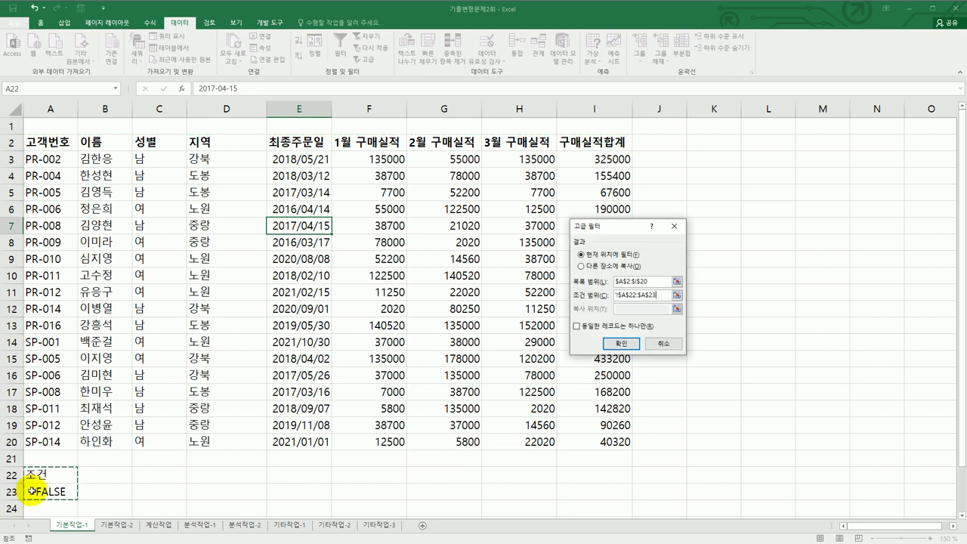
# Set the advanced filter to copy its results to another location, A27:D27, and run it.
pyautogui.click(583, 267)
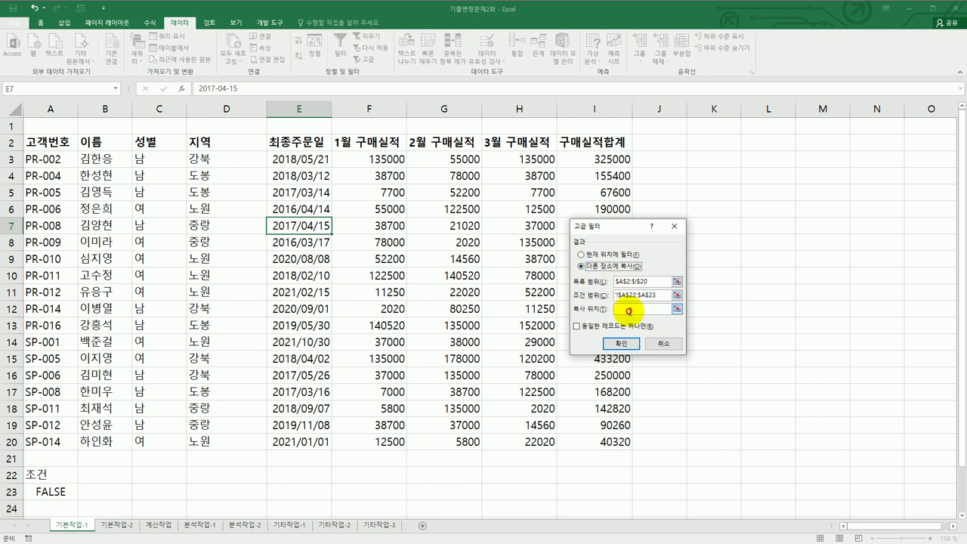
pyautogui.click(626, 308)
pyautogui.scroll(-2, 153, 419)
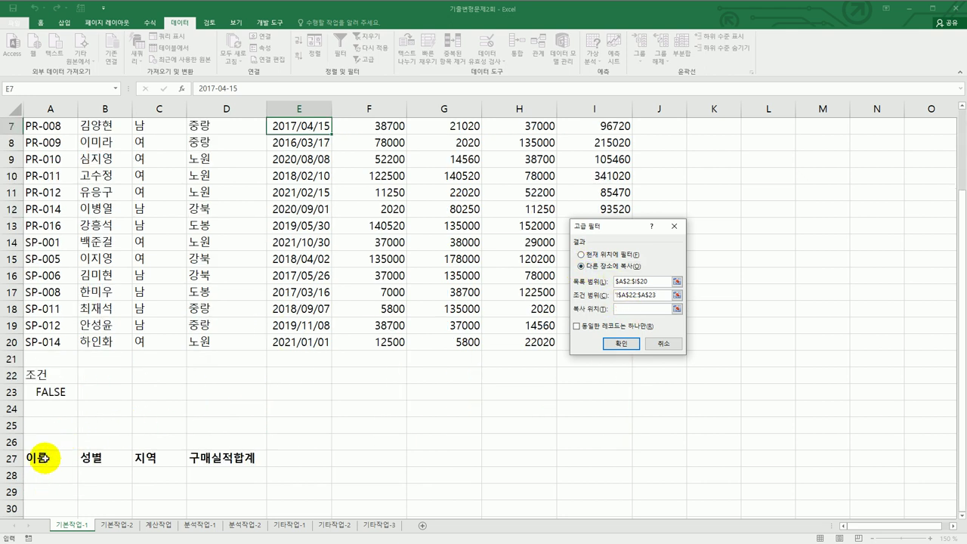
pyautogui.moveTo(46, 458); pyautogui.dragTo(215, 452)
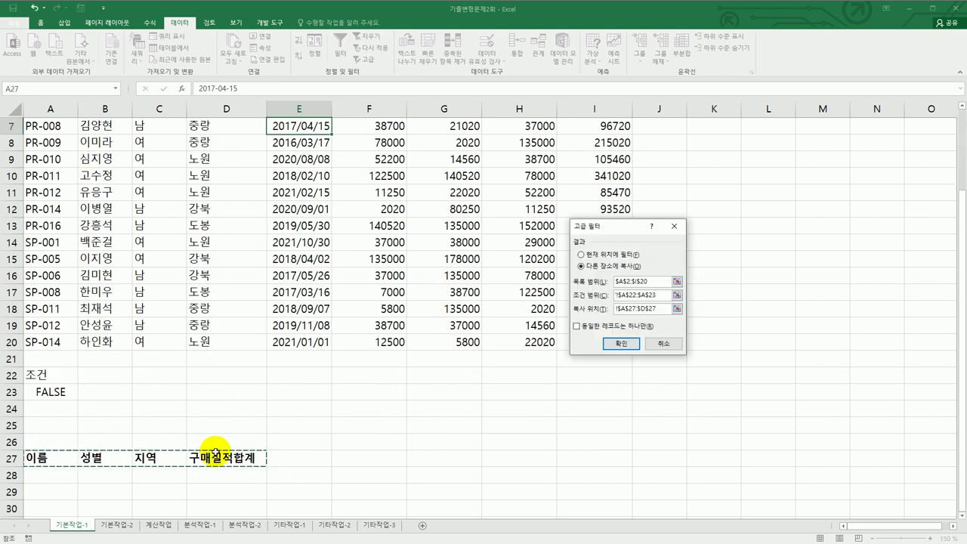
pyautogui.click(615, 344)
# Check the region, gender and purchase total columns of the extracted rows below row 27 against the filter conditions.
pyautogui.scroll(-2, 594, 352)
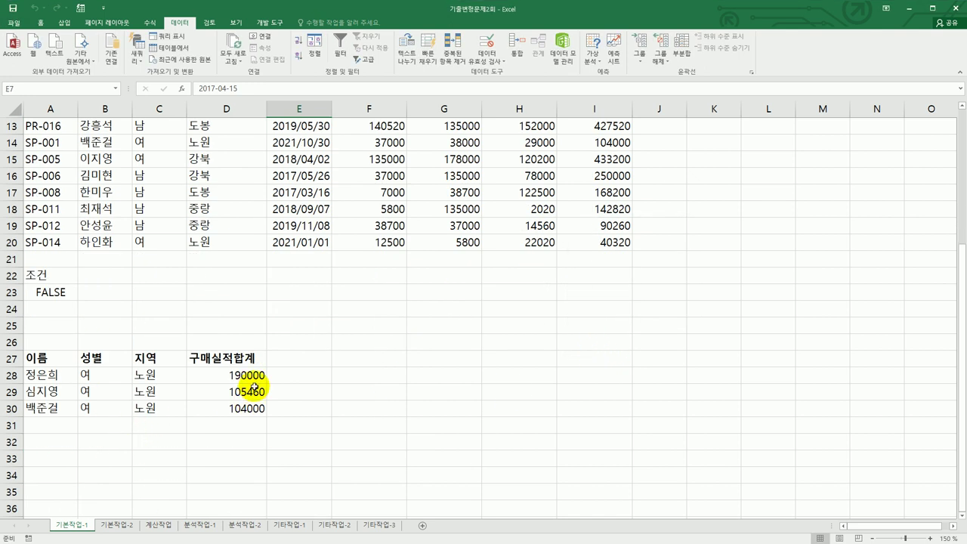
pyautogui.moveTo(162, 374); pyautogui.dragTo(161, 407)
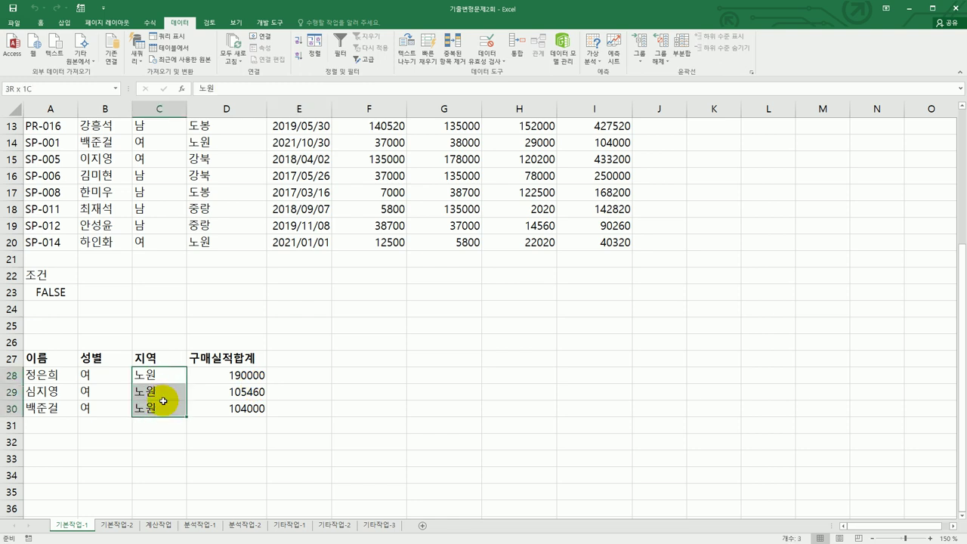
pyautogui.moveTo(104, 375); pyautogui.dragTo(105, 403)
pyautogui.moveTo(224, 373); pyautogui.dragTo(225, 408)
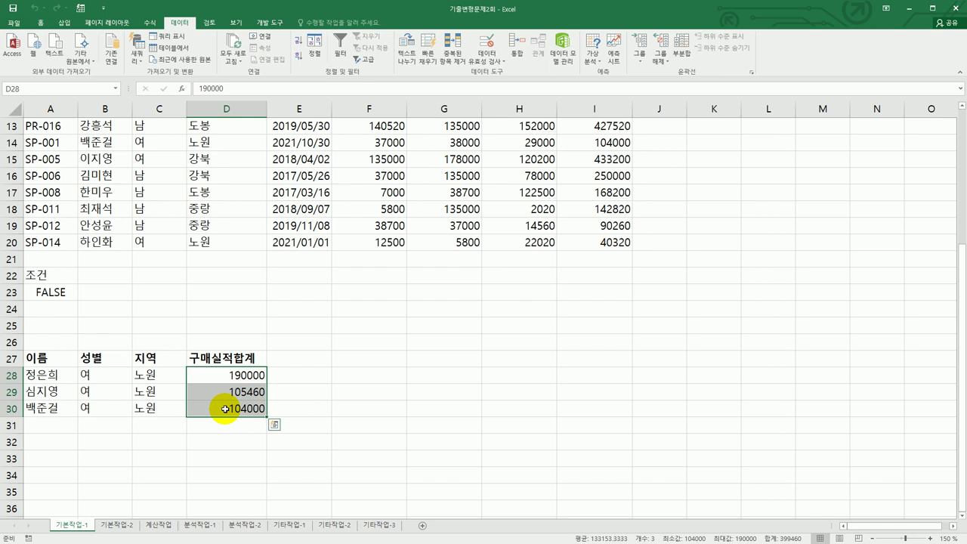
# Start a conditional formatting rule on A3:I20 that uses a formula to determine which cells to format.
pyautogui.scroll(4, 214, 369)
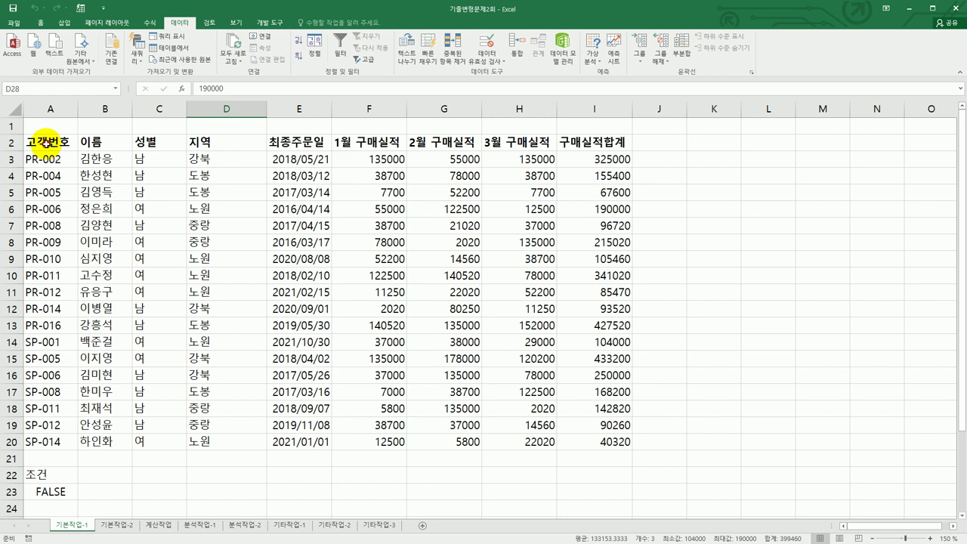
pyautogui.moveTo(41, 138)
pyautogui.mouseDown()
pyautogui.moveTo(438, 123)
pyautogui.moveTo(570, 141)
pyautogui.mouseUp()
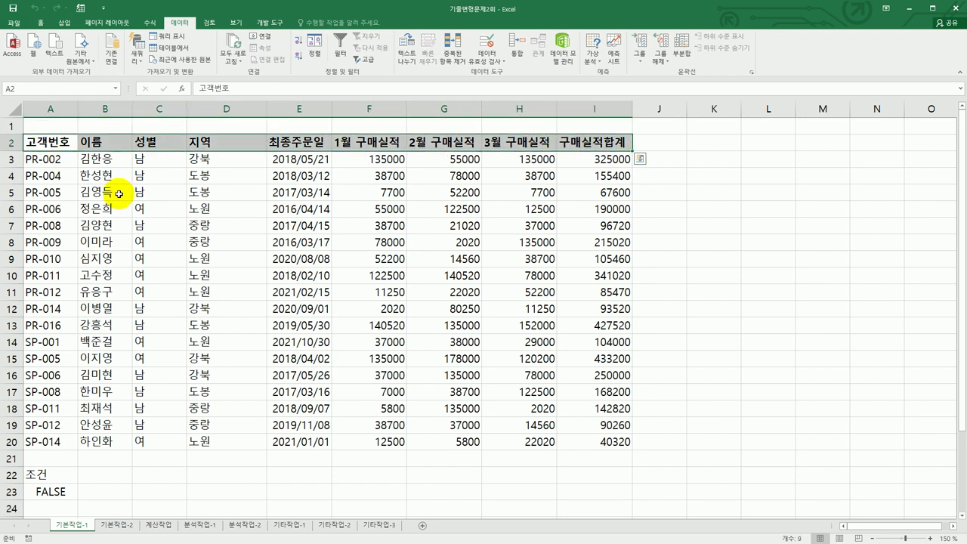
pyautogui.moveTo(57, 161)
pyautogui.mouseDown()
pyautogui.moveTo(177, 184)
pyautogui.moveTo(509, 395)
pyautogui.moveTo(556, 458)
pyautogui.moveTo(590, 441)
pyautogui.mouseUp()
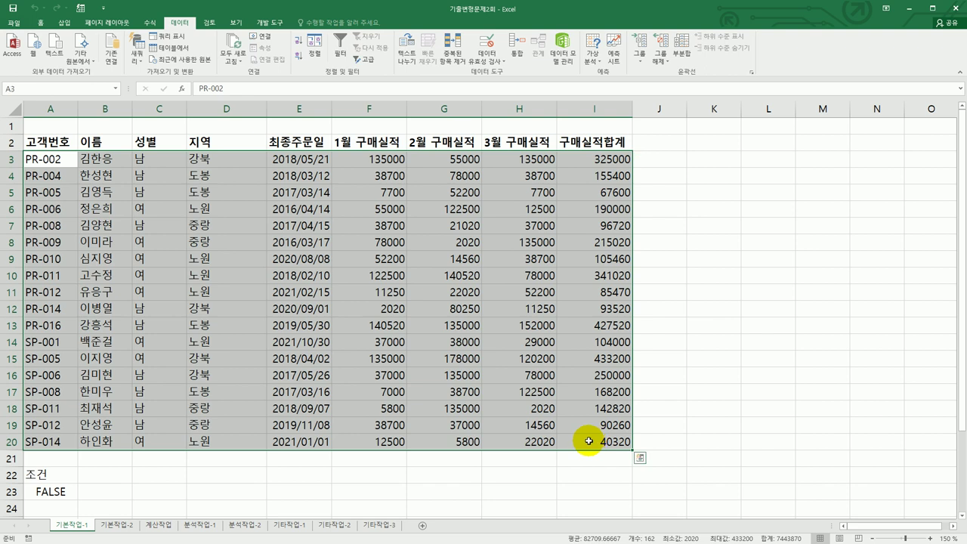
pyautogui.click(42, 25)
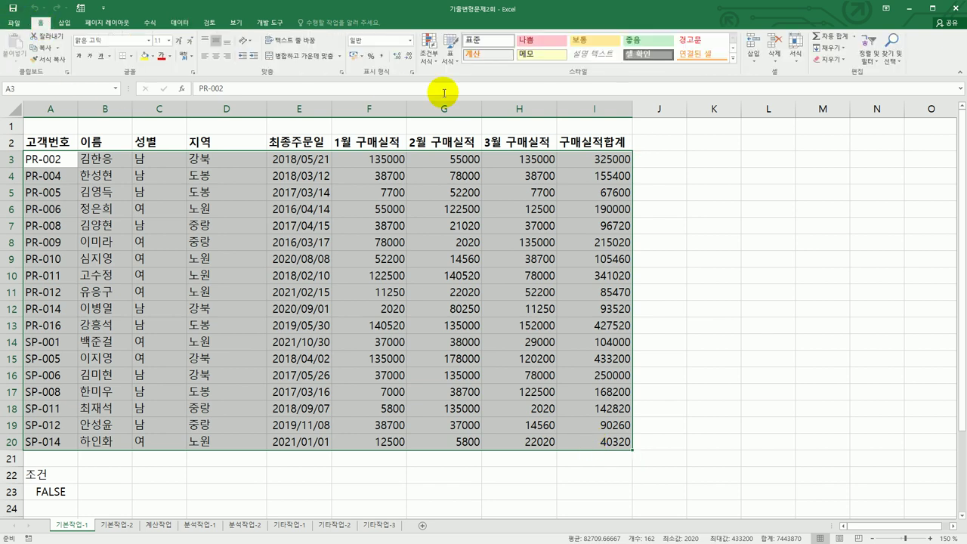
pyautogui.click(433, 57)
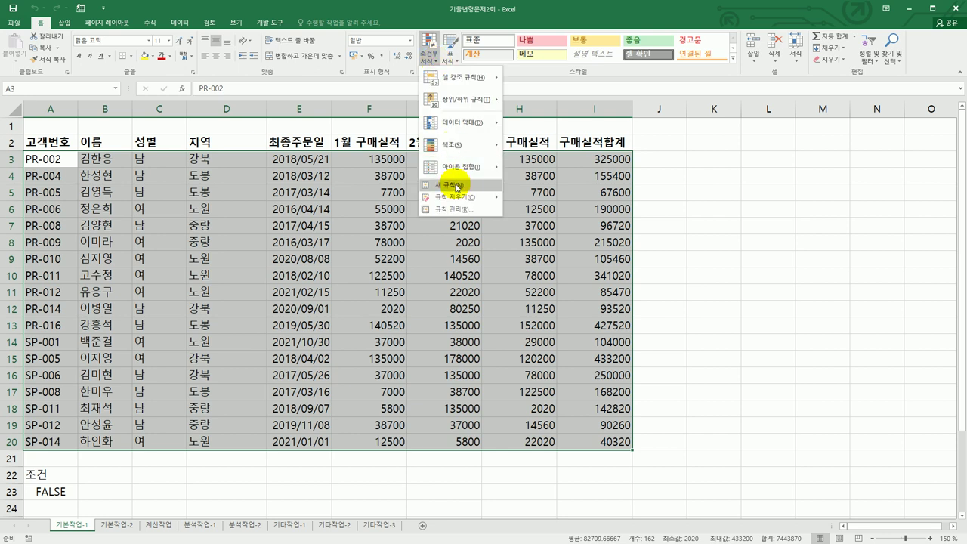
pyautogui.click(453, 184)
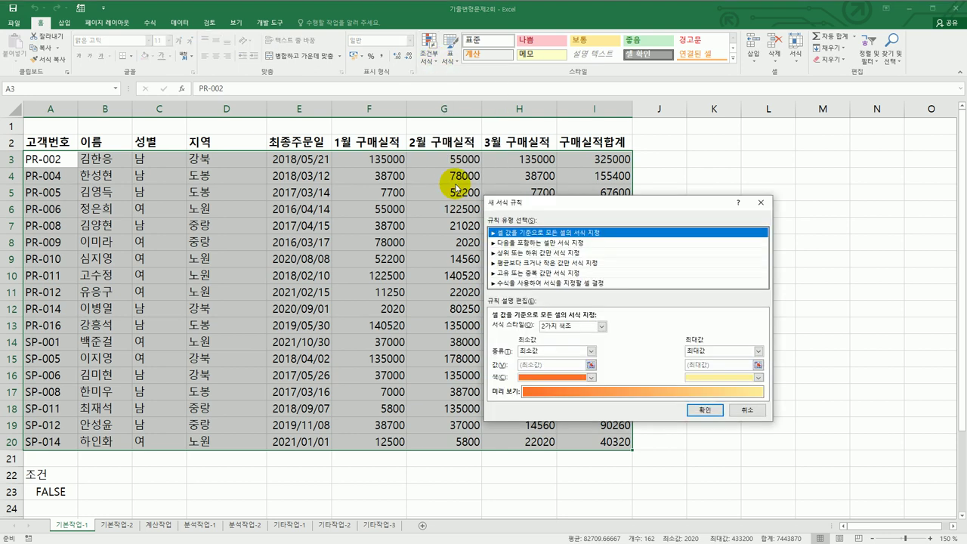
pyautogui.click(542, 282)
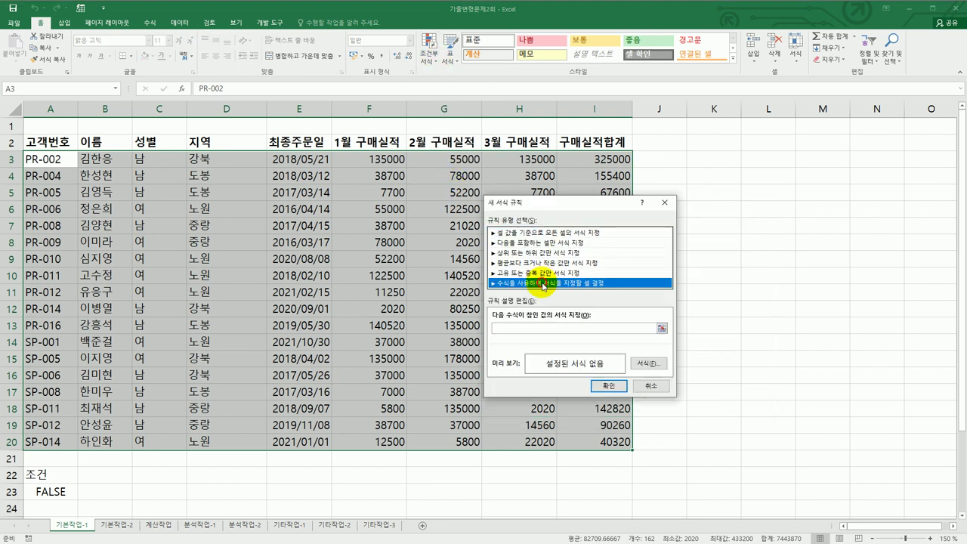
# Enter the rule formula =or(year($E3)=2017,year($E3)=2019), matching rows whose 최종주문일 falls in 2017 or 2019.
pyautogui.click(547, 329)
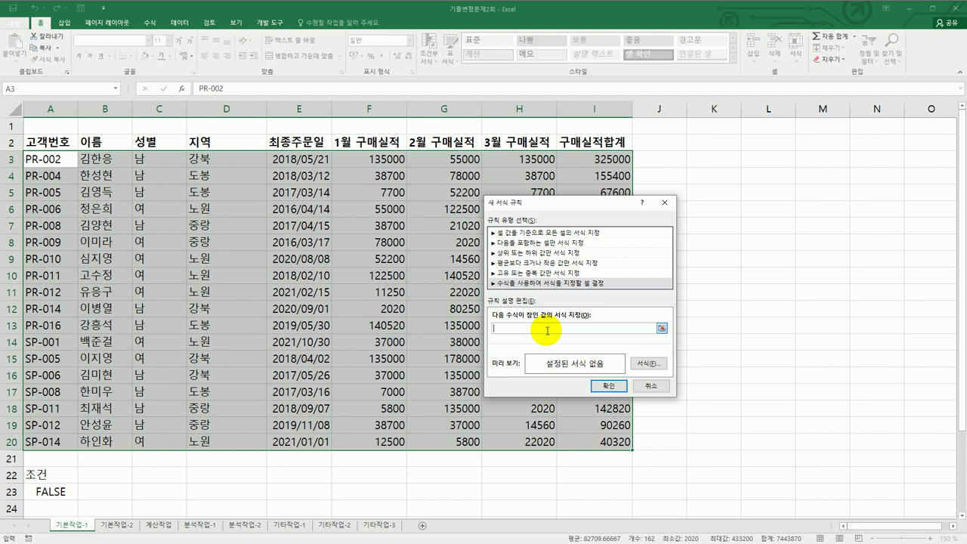
pyautogui.write('=or(year(')
pyautogui.click(310, 161)
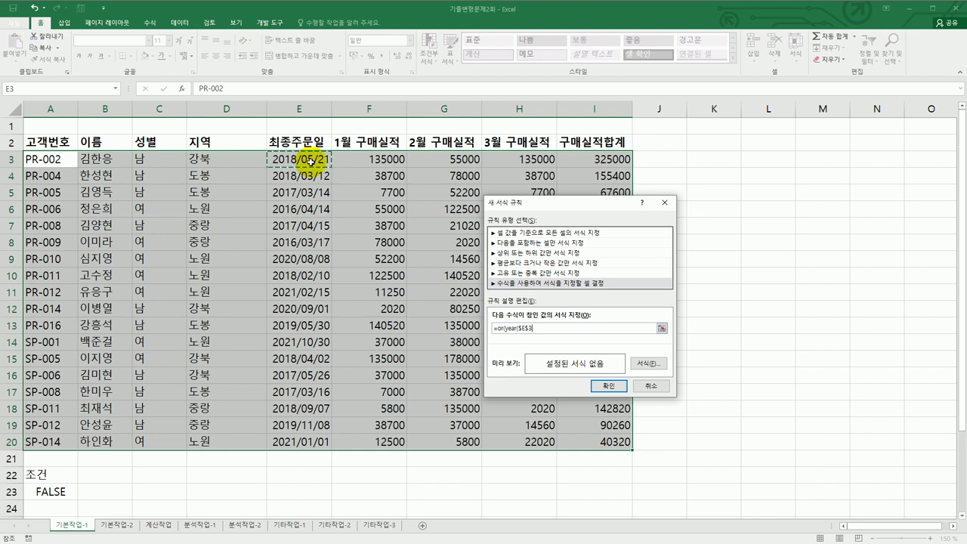
pyautogui.press('F4')
pyautogui.write(')=2017')
pyautogui.write(',year(')
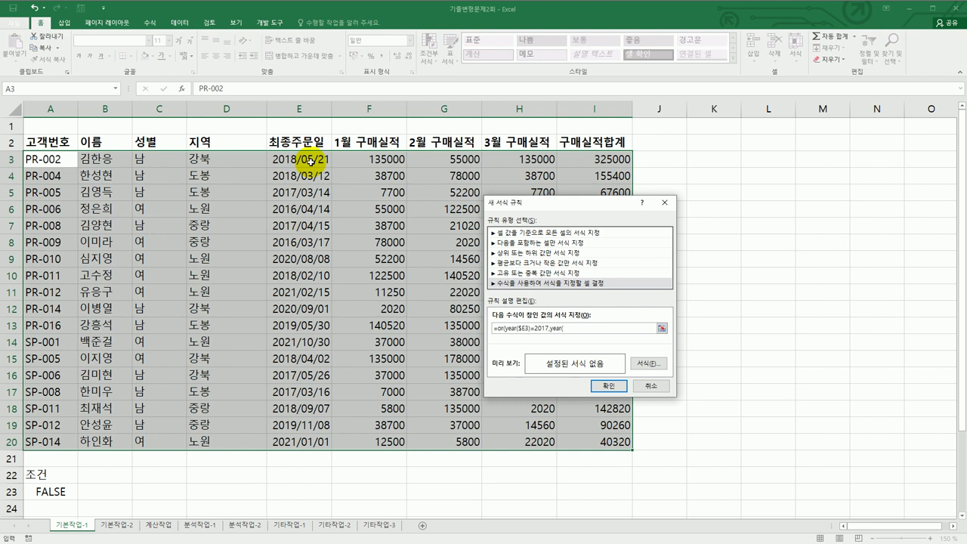
pyautogui.click(311, 161)
pyautogui.press('F4')
pyautogui.press('F4')
pyautogui.write(')')
pyautogui.write('=2019)')
# Set the rule's format to font style 굵은 기울임꼴 and the standard blue font color.
pyautogui.click(647, 364)
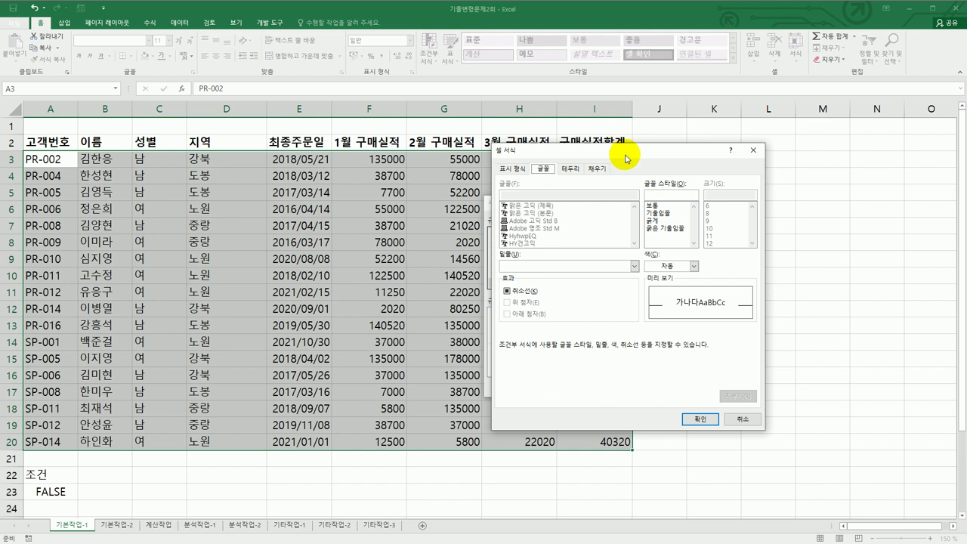
pyautogui.moveTo(625, 158); pyautogui.dragTo(793, 144)
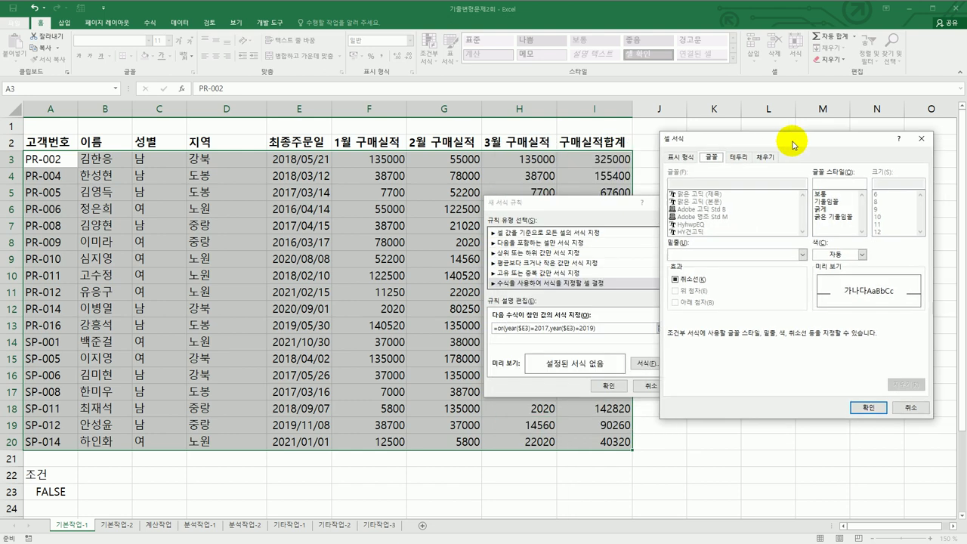
pyautogui.click(834, 217)
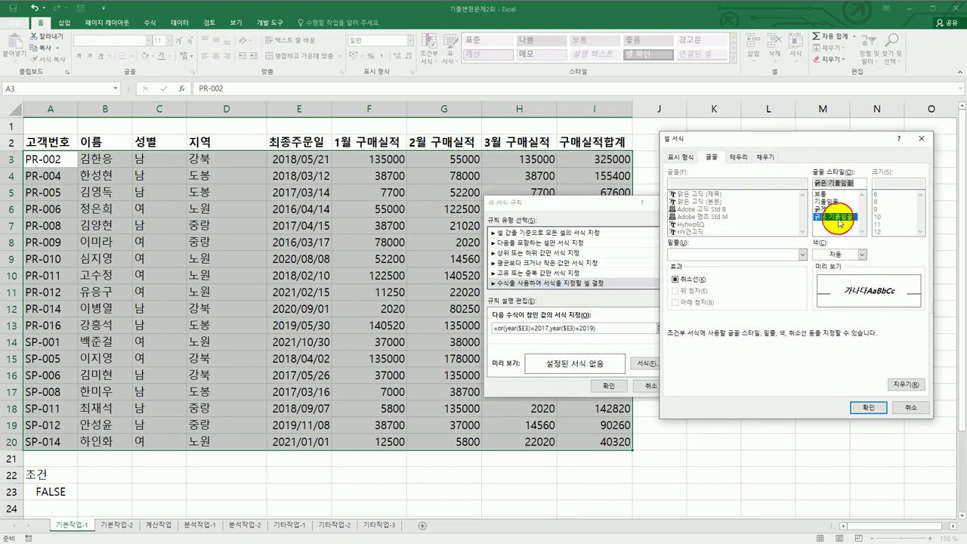
pyautogui.click(861, 254)
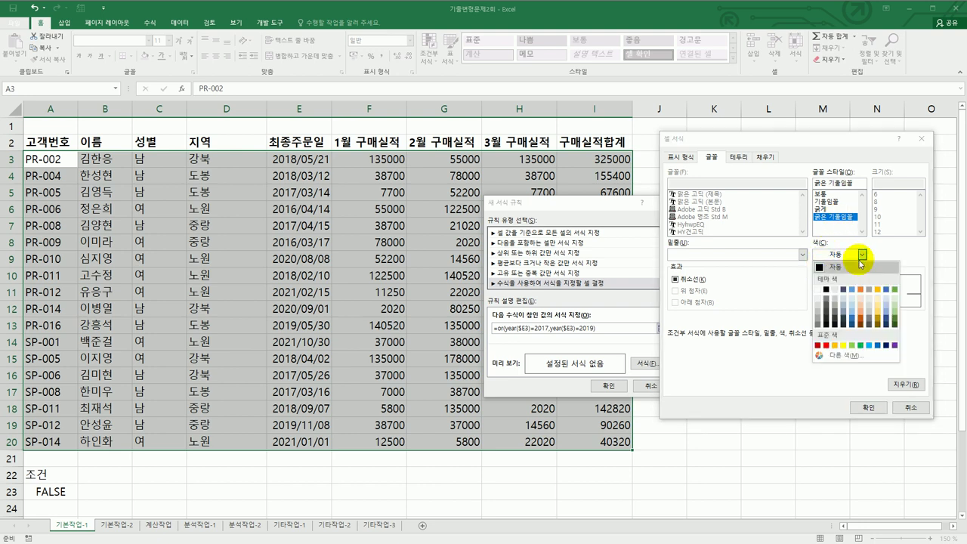
pyautogui.click(876, 345)
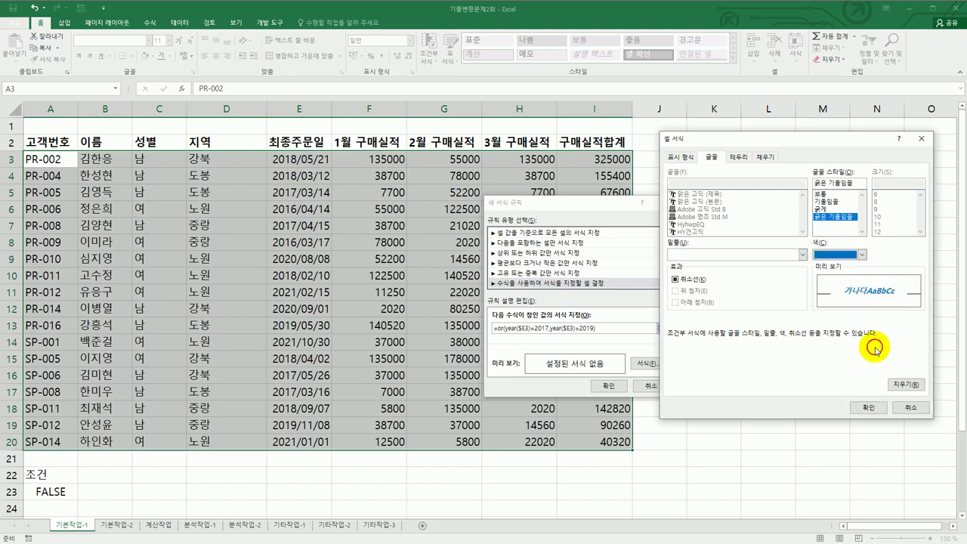
pyautogui.click(868, 408)
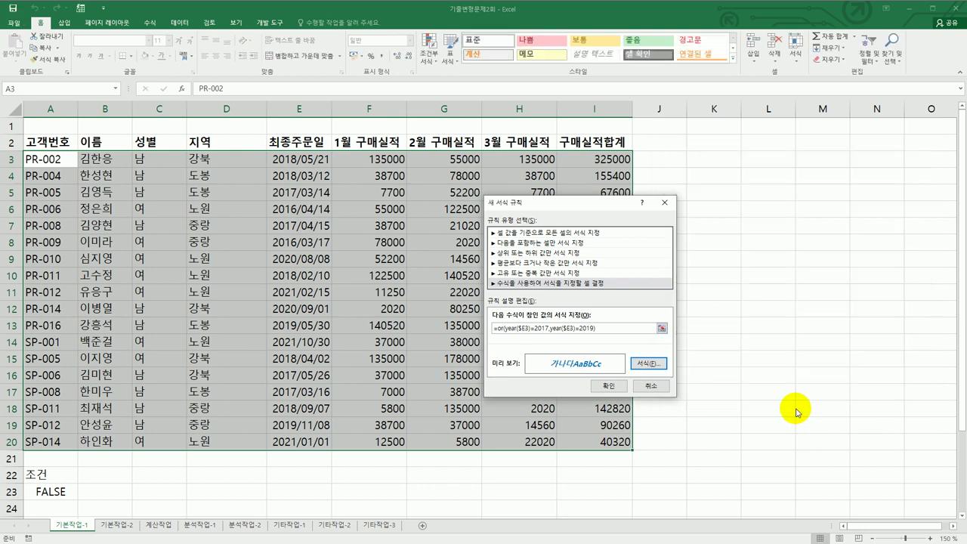
# Apply the new formatting rule to the list and auto-fit the width of column E.
pyautogui.click(610, 389)
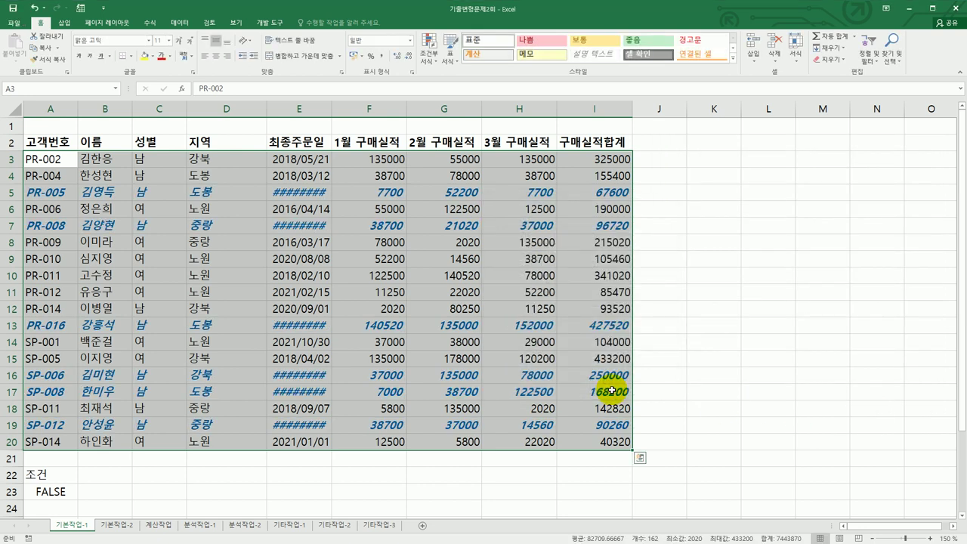
pyautogui.click(705, 389)
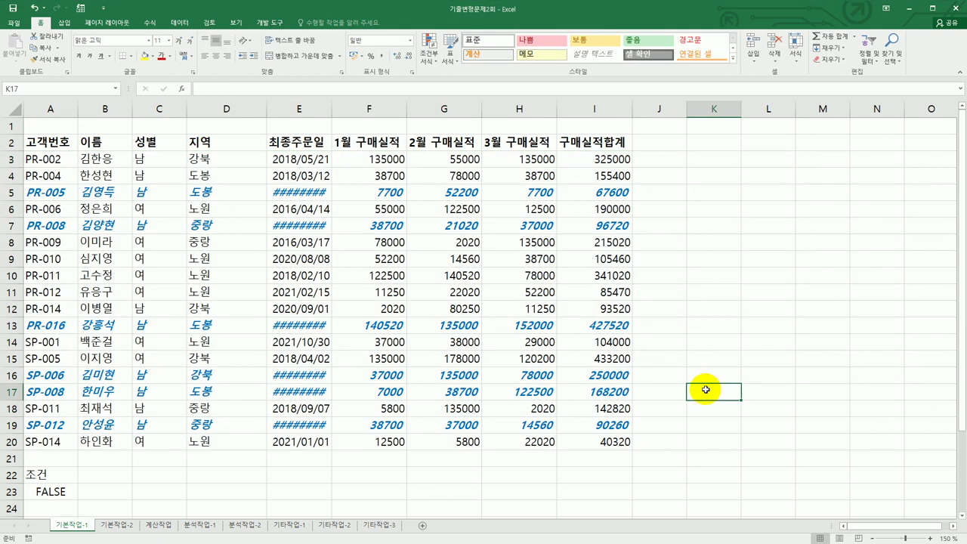
pyautogui.doubleClick(330, 108)
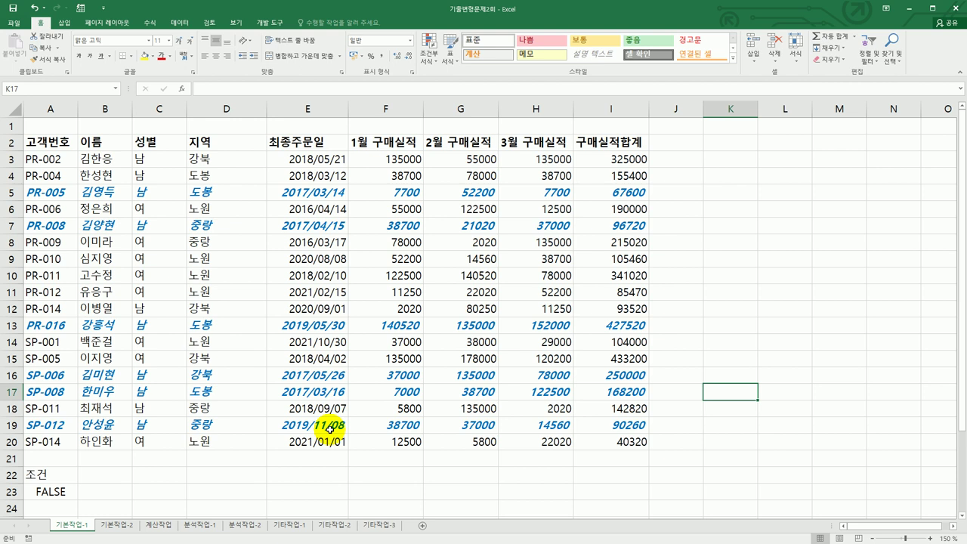
# On sheet 기본작업-2, set A2:I20 as the print area.
pyautogui.click(107, 526)
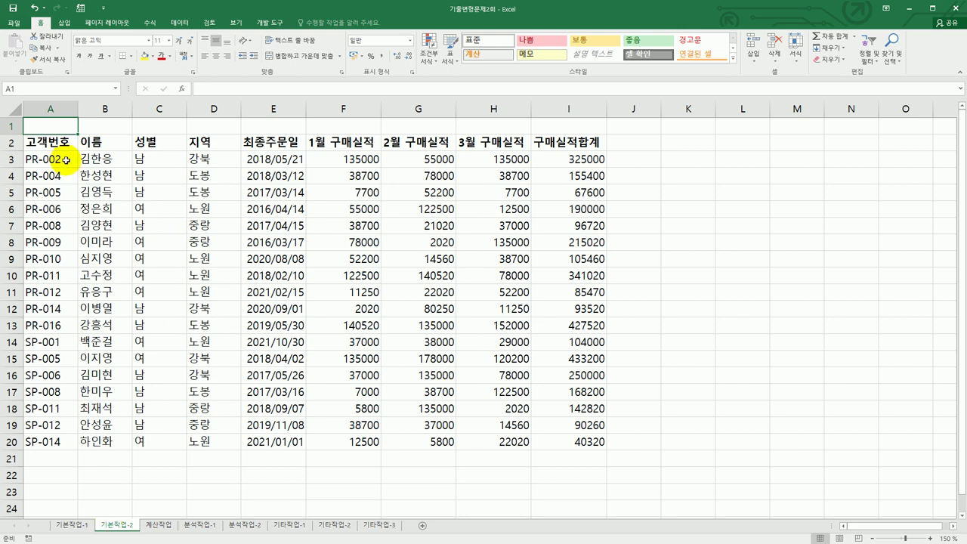
pyautogui.moveTo(56, 143); pyautogui.dragTo(593, 439)
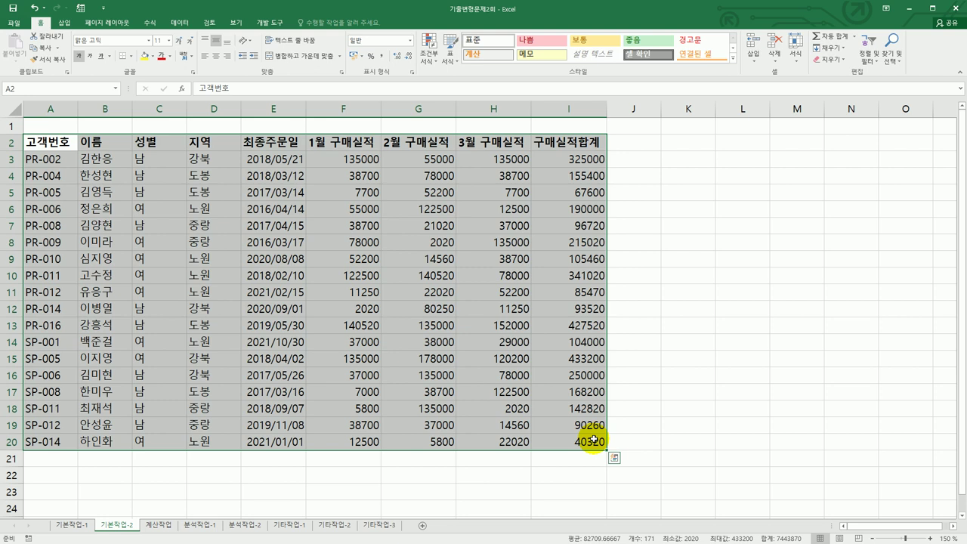
pyautogui.click(119, 24)
pyautogui.click(132, 54)
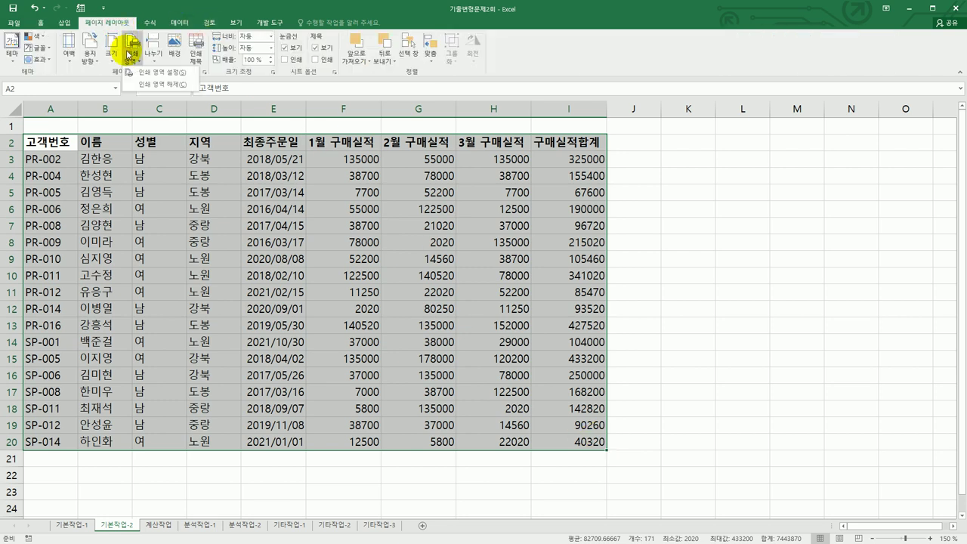
pyautogui.click(142, 73)
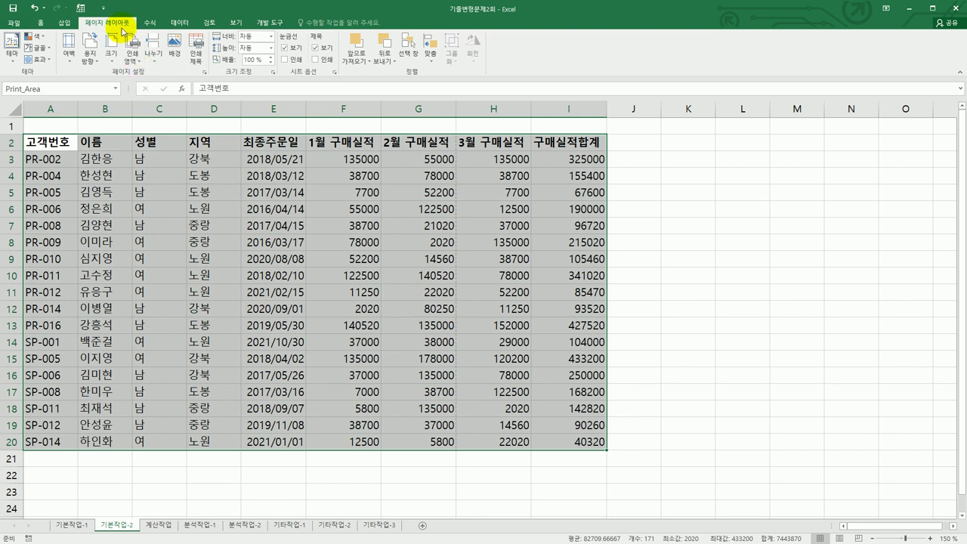
# In the page setup, choose landscape orientation and center the content horizontally and vertically on the page.
pyautogui.click(204, 73)
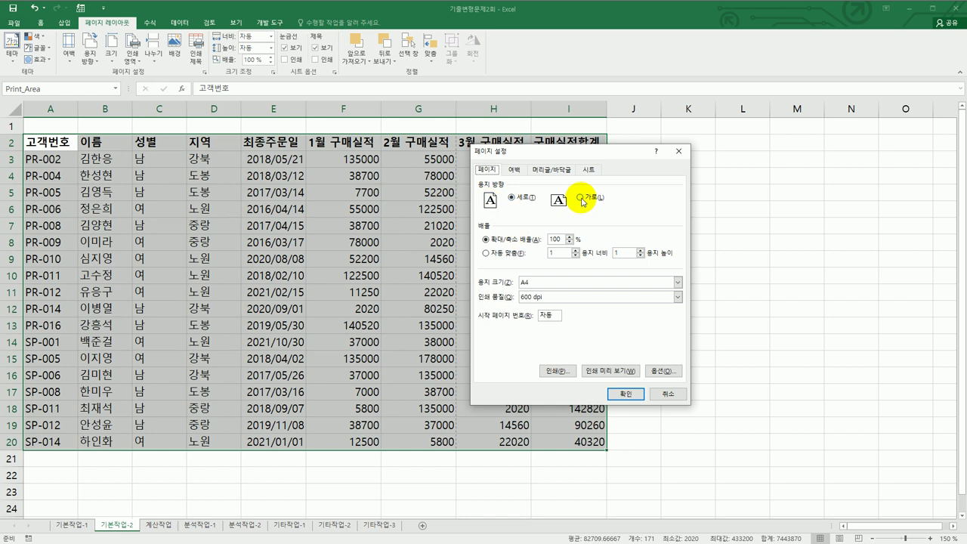
pyautogui.click(581, 200)
pyautogui.click(512, 170)
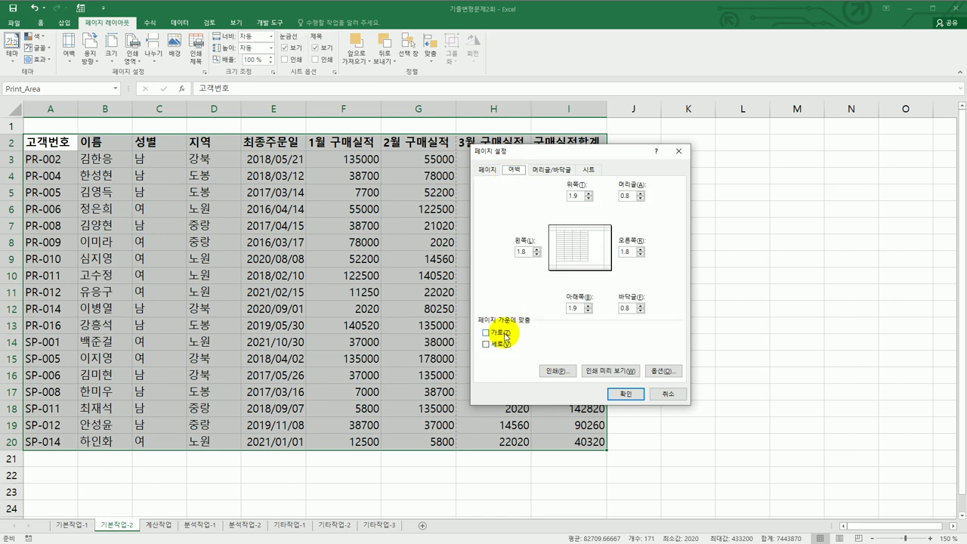
pyautogui.click(498, 333)
pyautogui.click(504, 346)
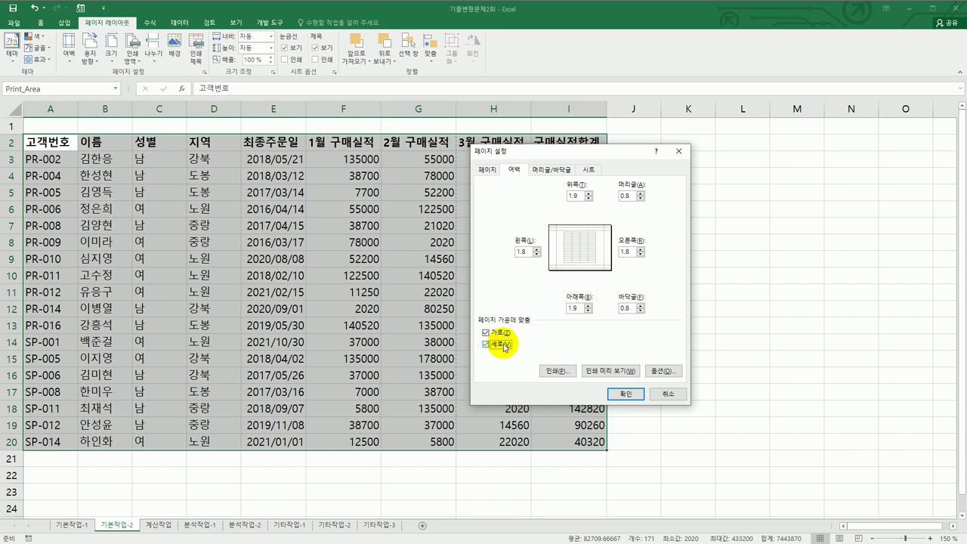
# Add a footer reading &[페이지 번호] 페이지 in its right section and apply the page setup.
pyautogui.click(557, 173)
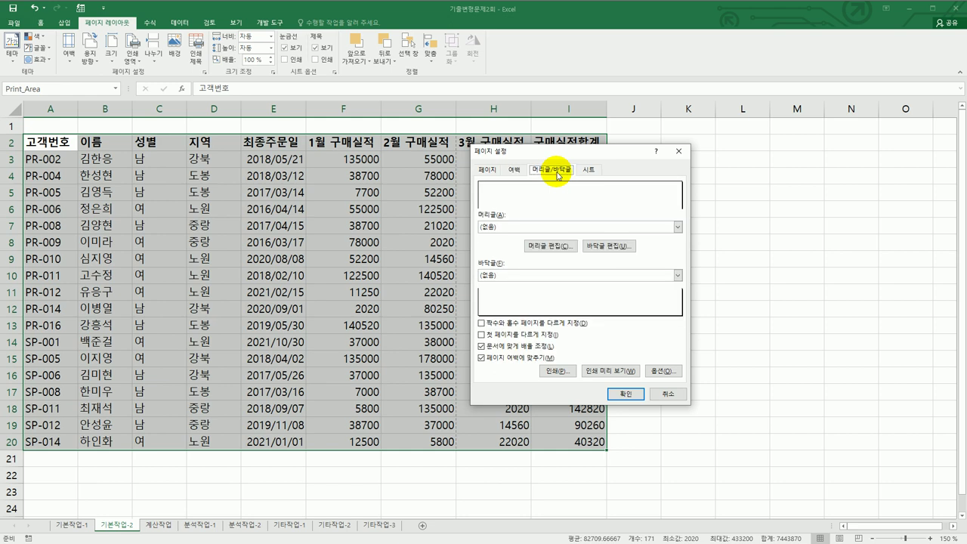
pyautogui.click(610, 246)
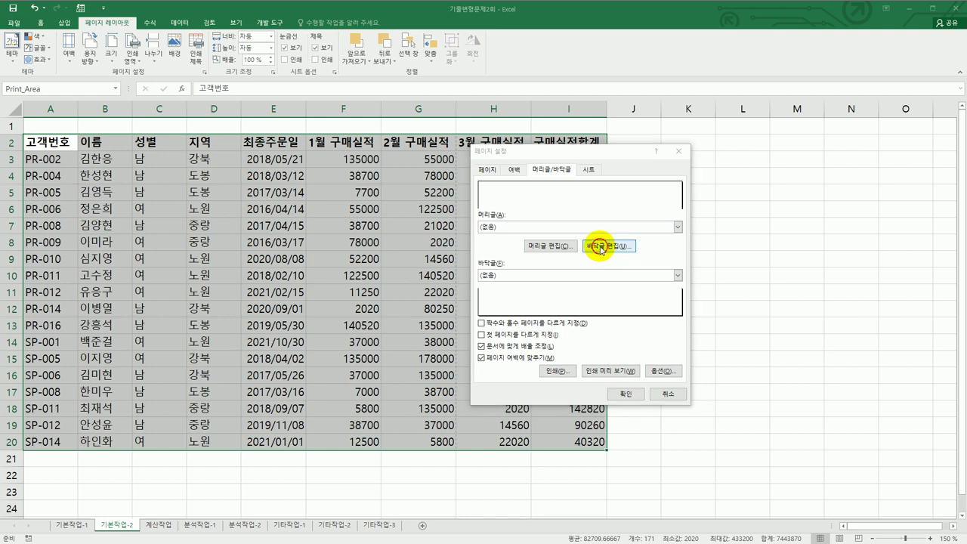
pyautogui.click(656, 330)
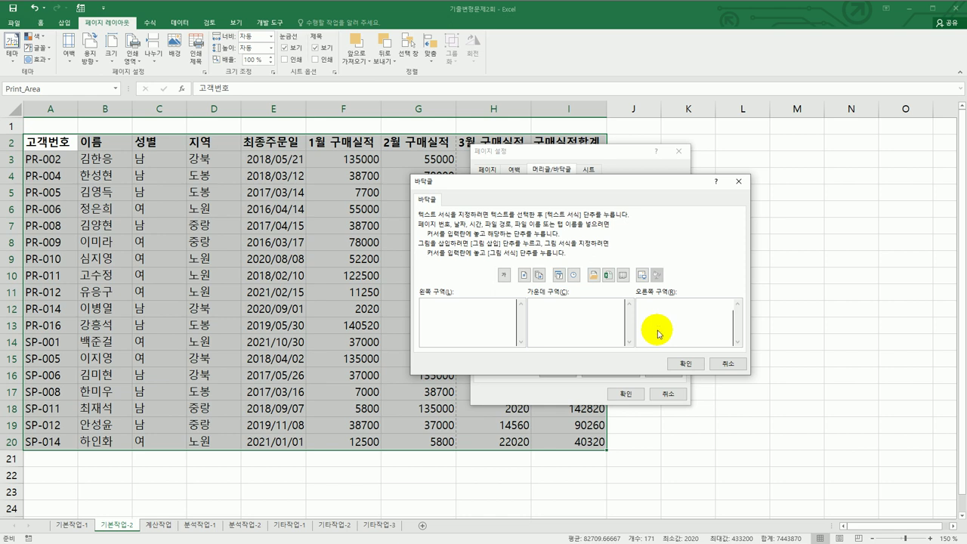
pyautogui.click(523, 275)
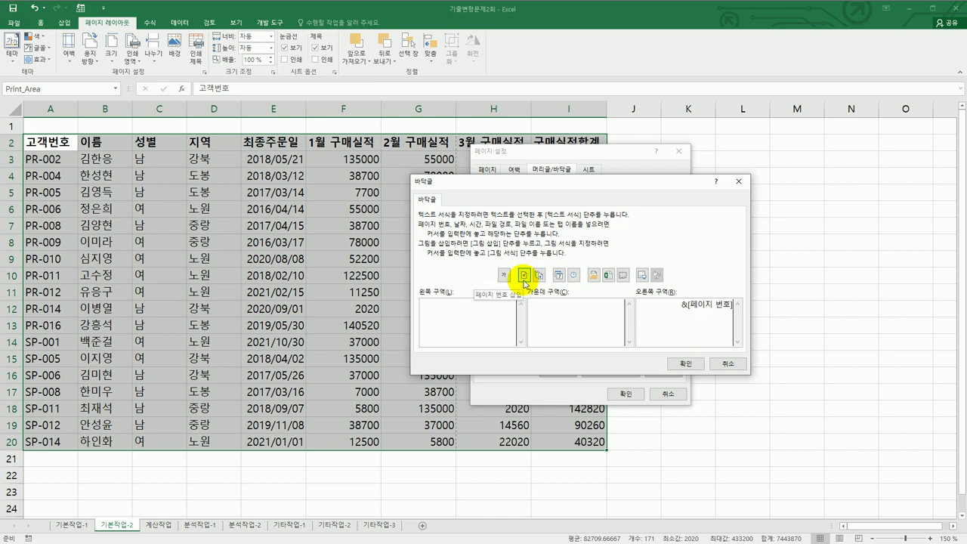
pyautogui.write('v')
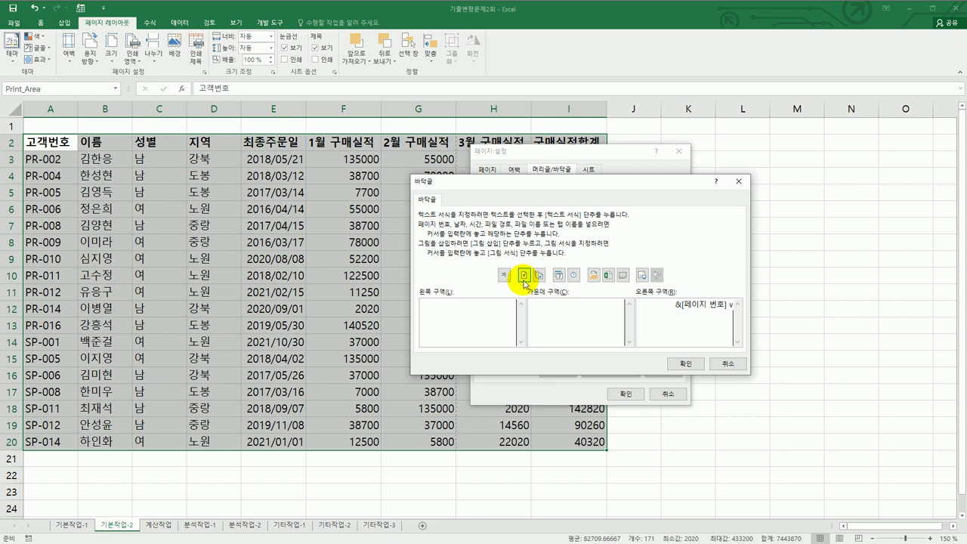
pyautogui.write('pdlwl')
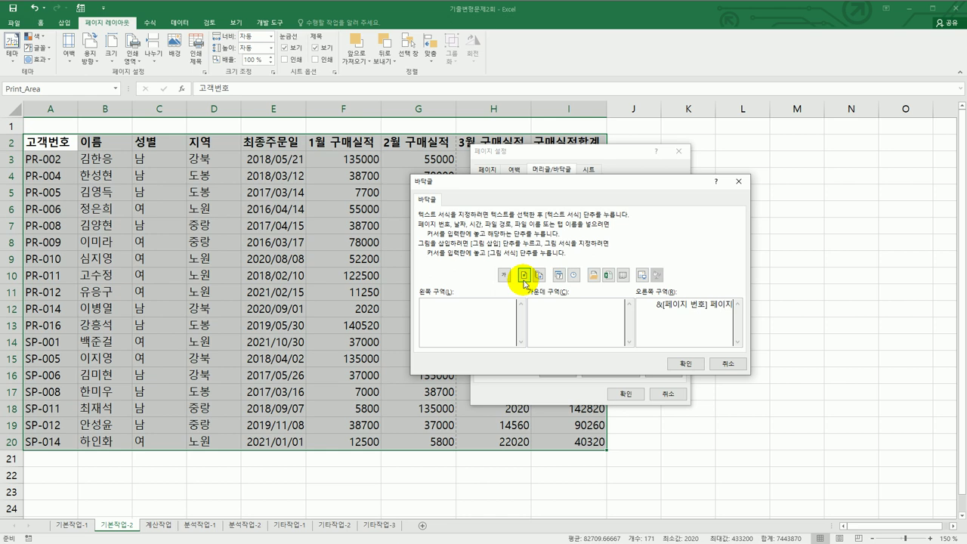
pyautogui.click(685, 363)
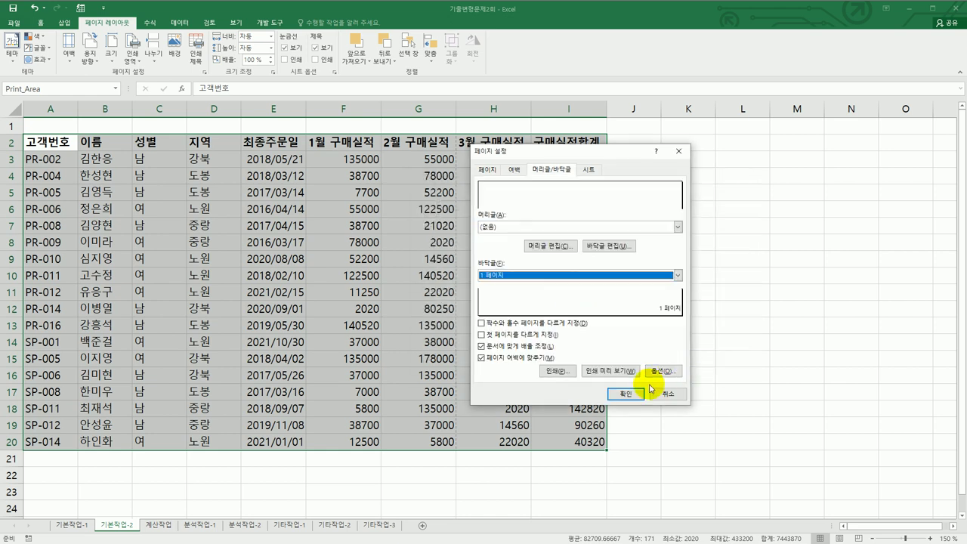
pyautogui.click(628, 397)
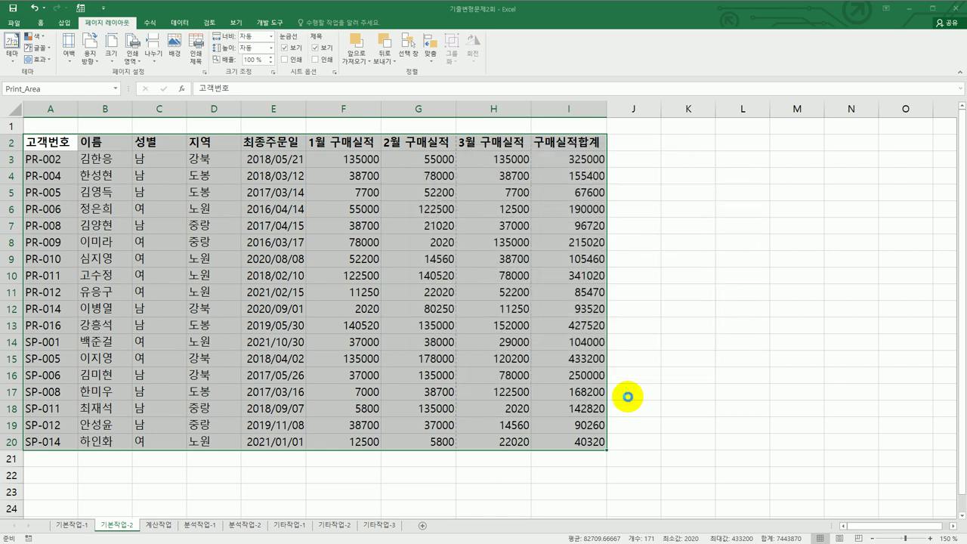
pyautogui.click(734, 391)
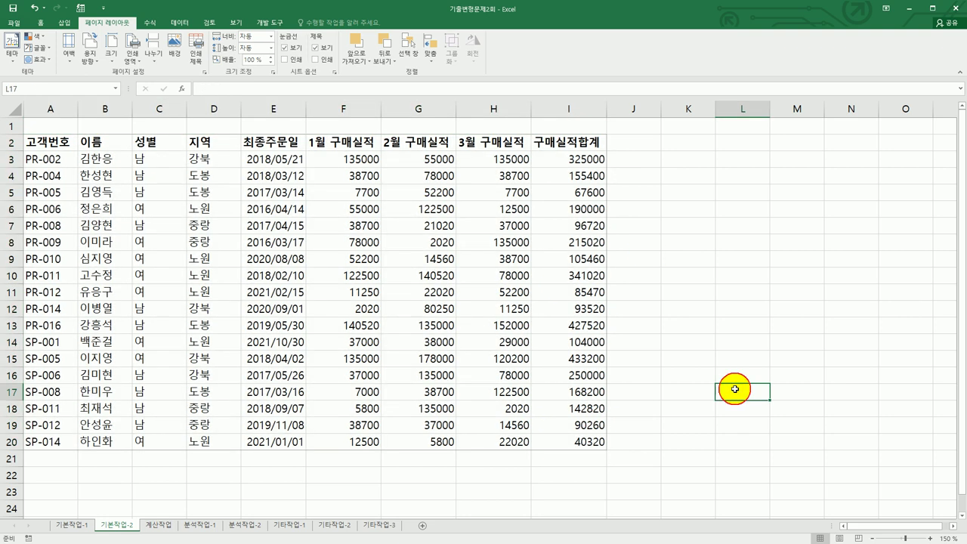
# Check the print preview of sheet 기본작업-2 and return to the worksheet.
pyautogui.click(12, 22)
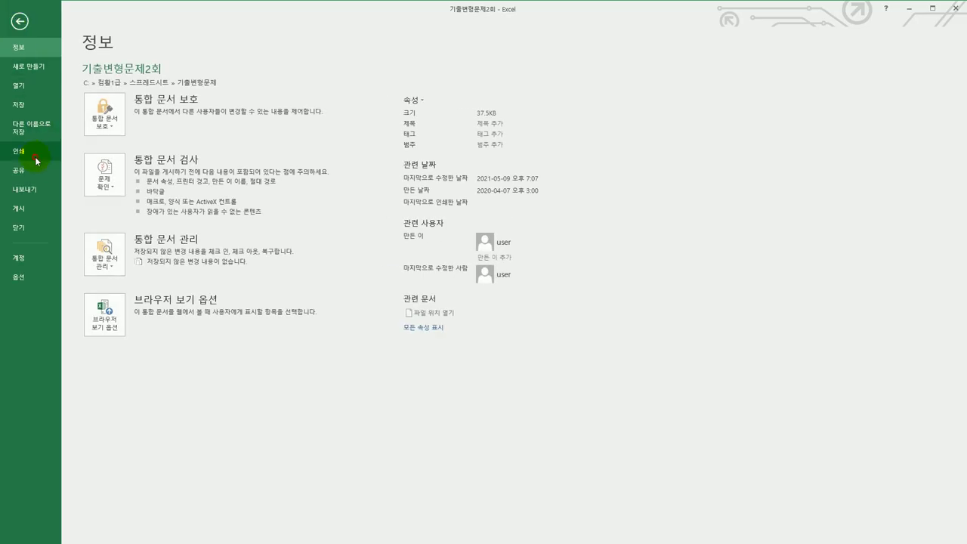
pyautogui.click(35, 157)
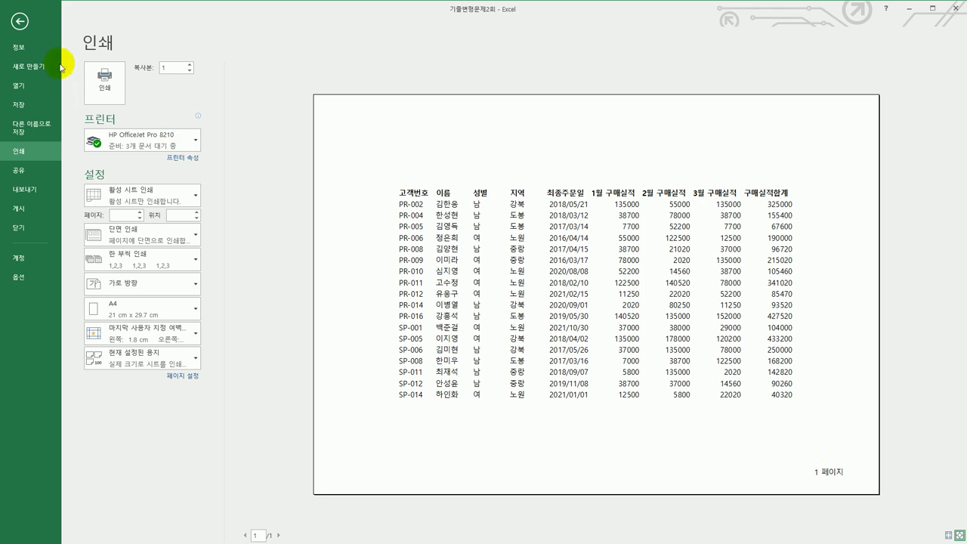
pyautogui.click(19, 22)
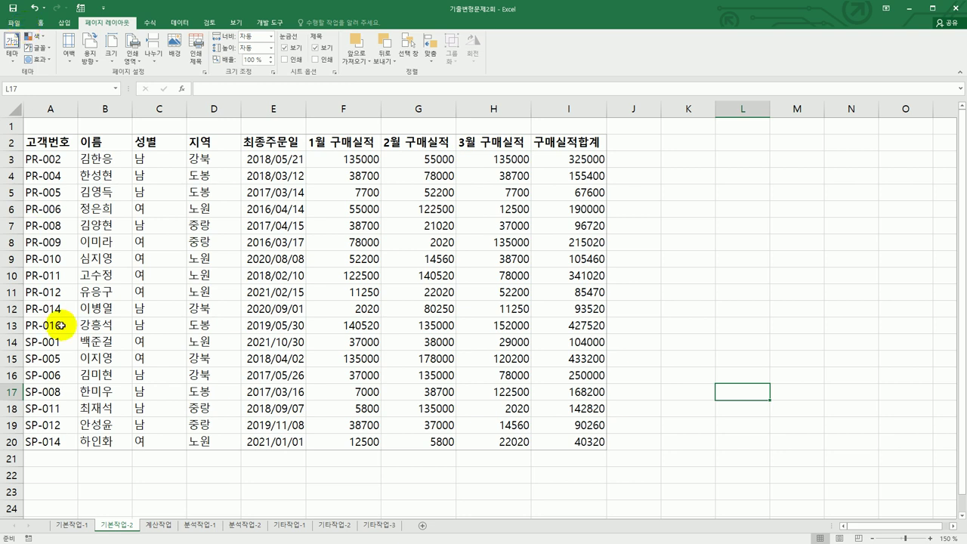
# On sheet 계산작업, start an AVERAGEIF formula in K4 of 표2 and bring up its function arguments.
pyautogui.click(169, 525)
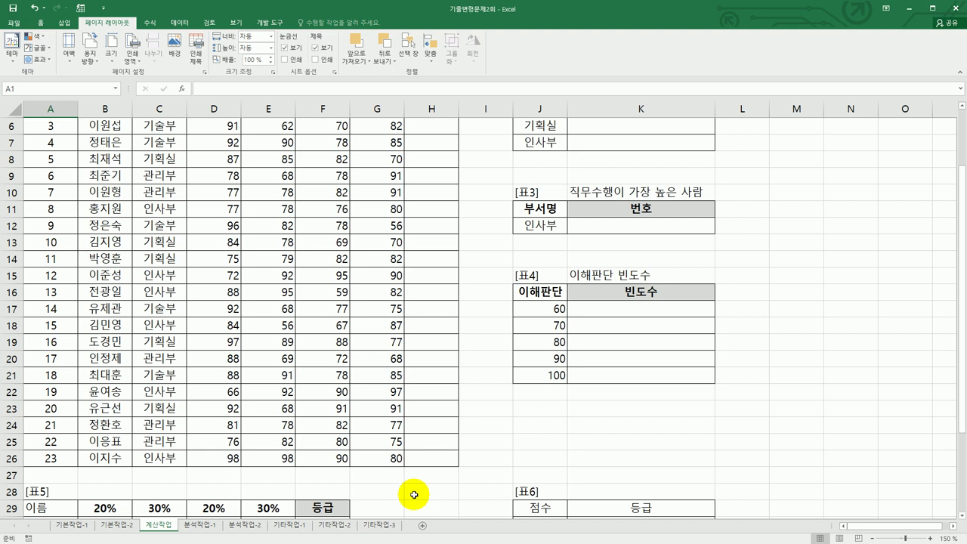
pyautogui.scroll(2, 431, 392)
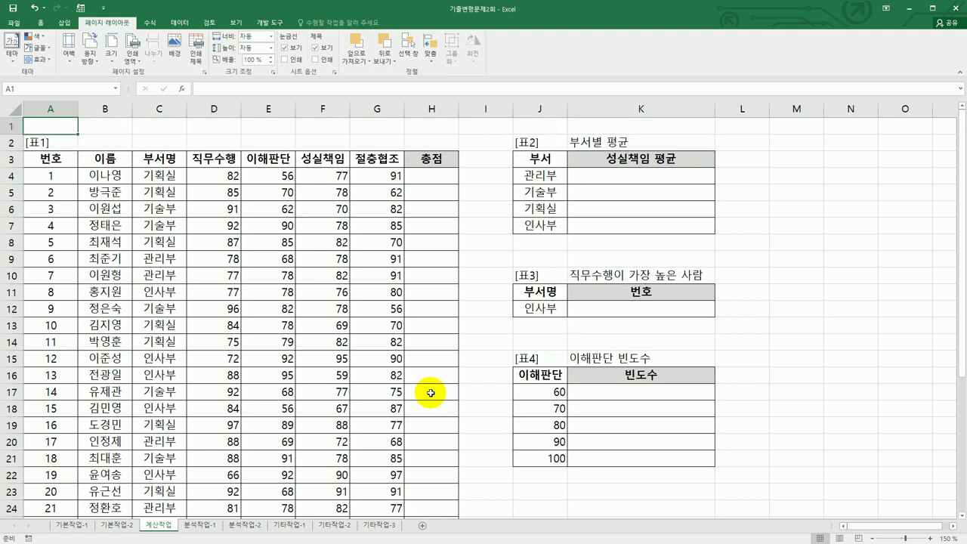
pyautogui.moveTo(602, 173); pyautogui.dragTo(600, 225)
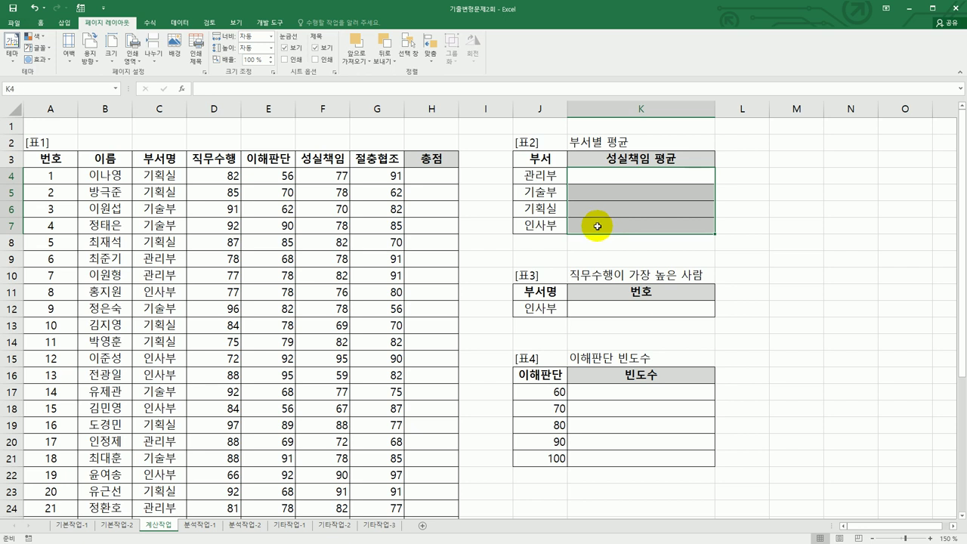
pyautogui.moveTo(321, 174); pyautogui.dragTo(327, 492)
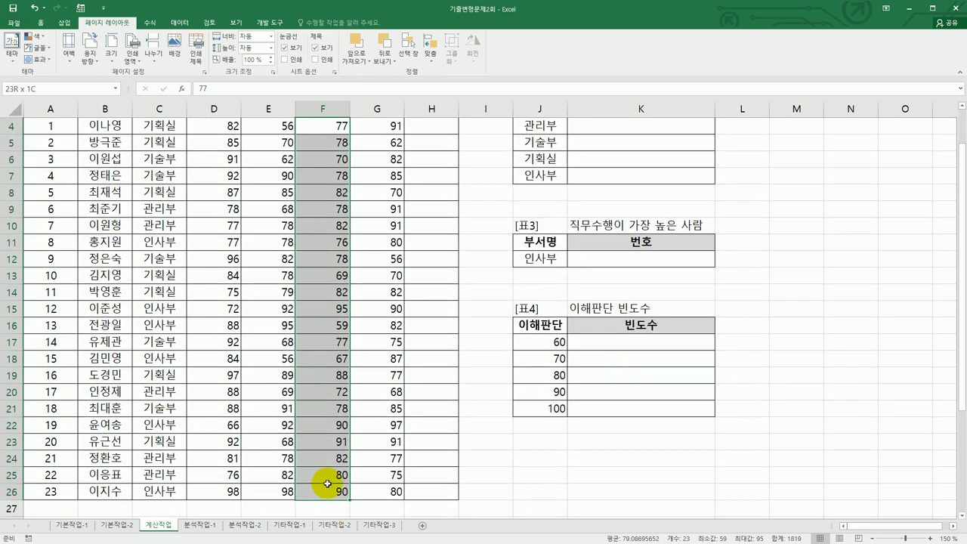
pyautogui.scroll(1, 533, 388)
pyautogui.click(597, 181)
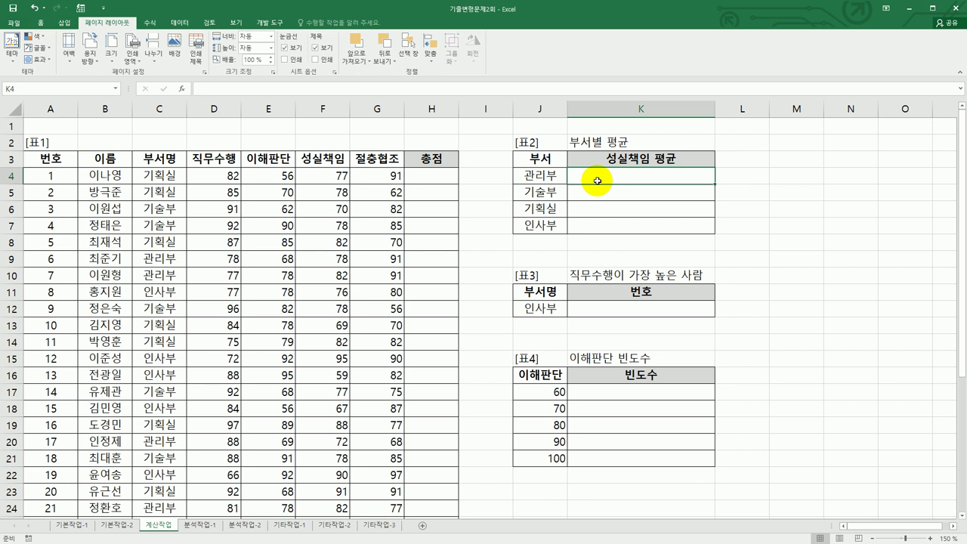
pyautogui.write('=')
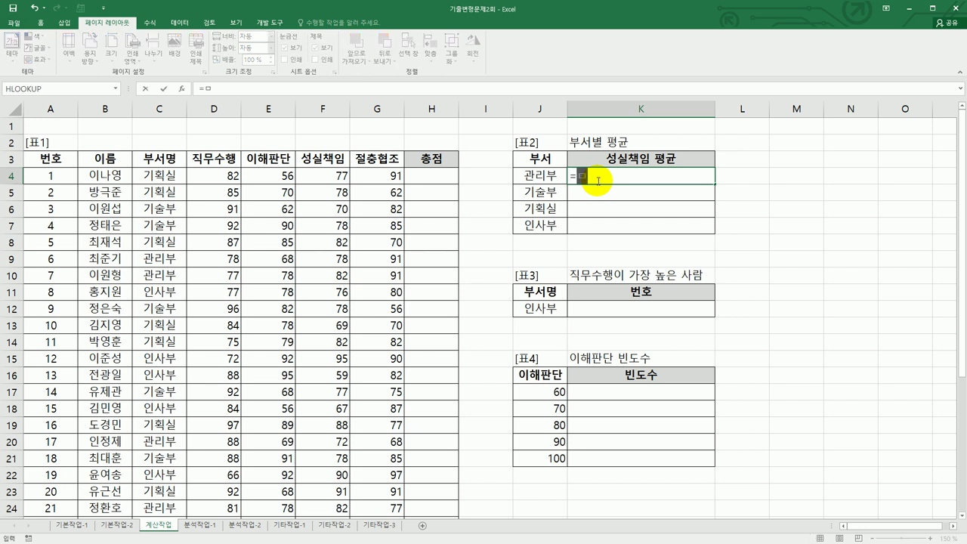
pyautogui.write('av')
pyautogui.press('Down')
pyautogui.press('Down')
pyautogui.press('Down')
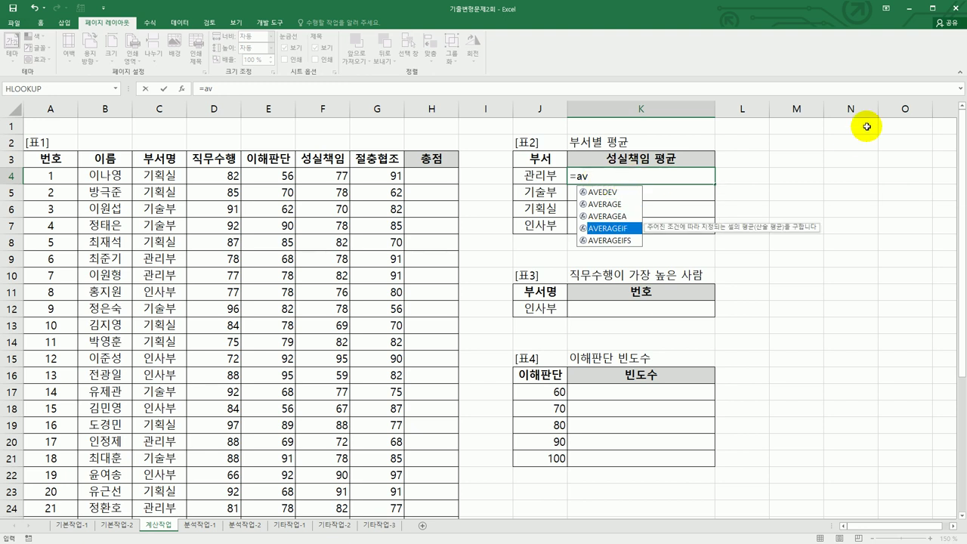
pyautogui.doubleClick(626, 229)
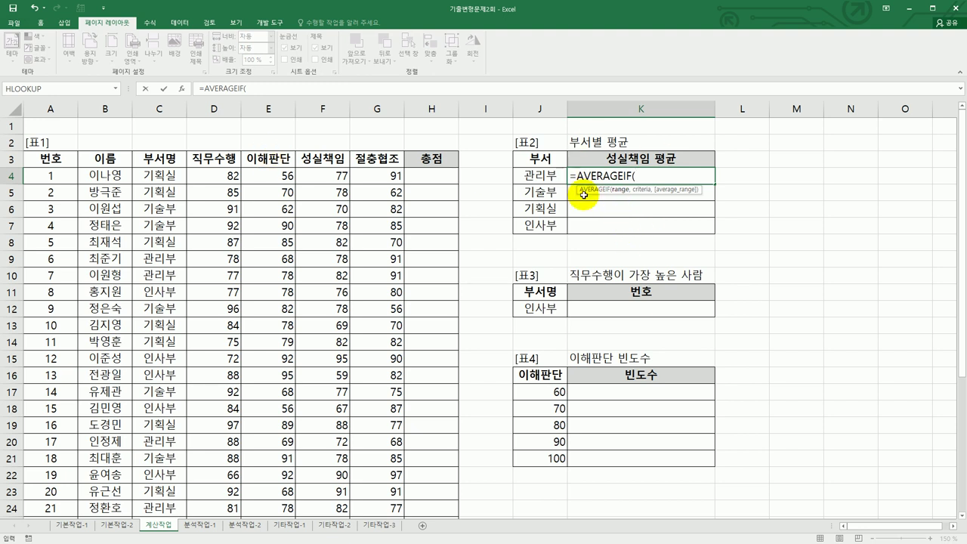
pyautogui.click(181, 89)
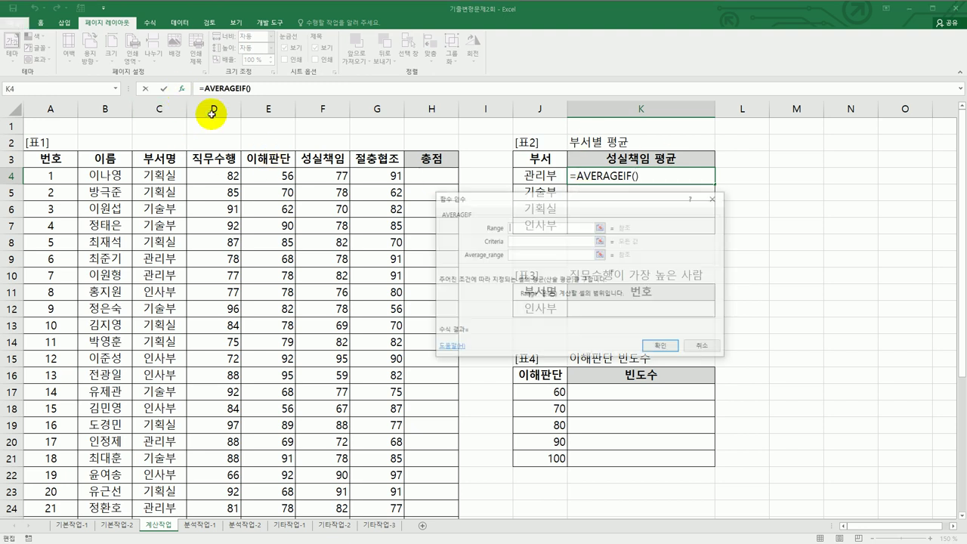
pyautogui.moveTo(557, 199); pyautogui.dragTo(565, 252)
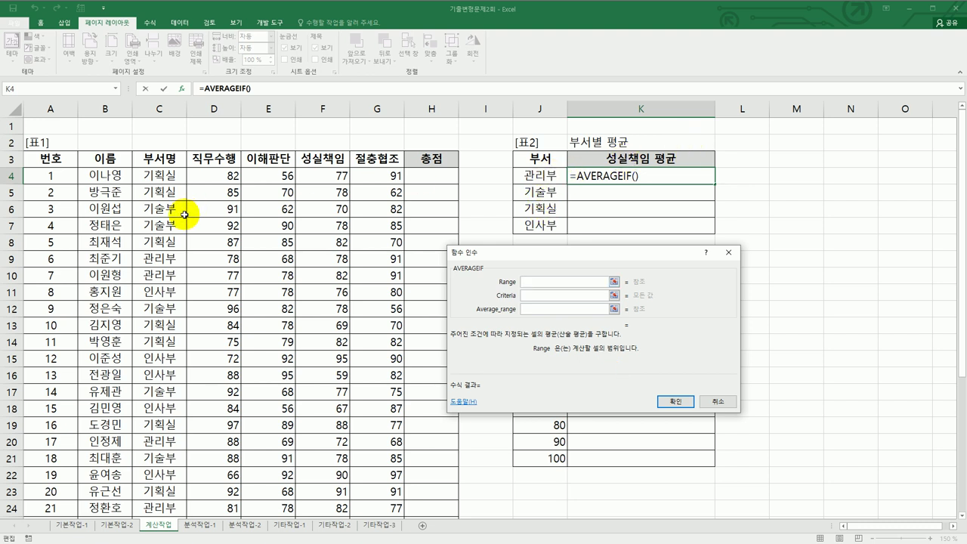
# Set the AVERAGEIF range to $C$4:$C$26 as an absolute reference and the criteria to J4.
pyautogui.moveTo(157, 179); pyautogui.dragTo(164, 490)
pyautogui.scroll(1, 259, 397)
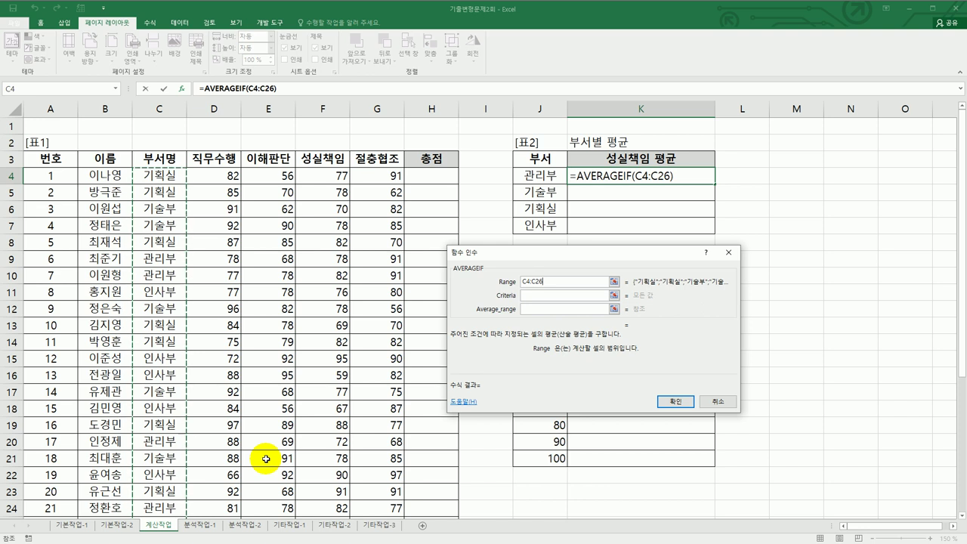
pyautogui.press('F4')
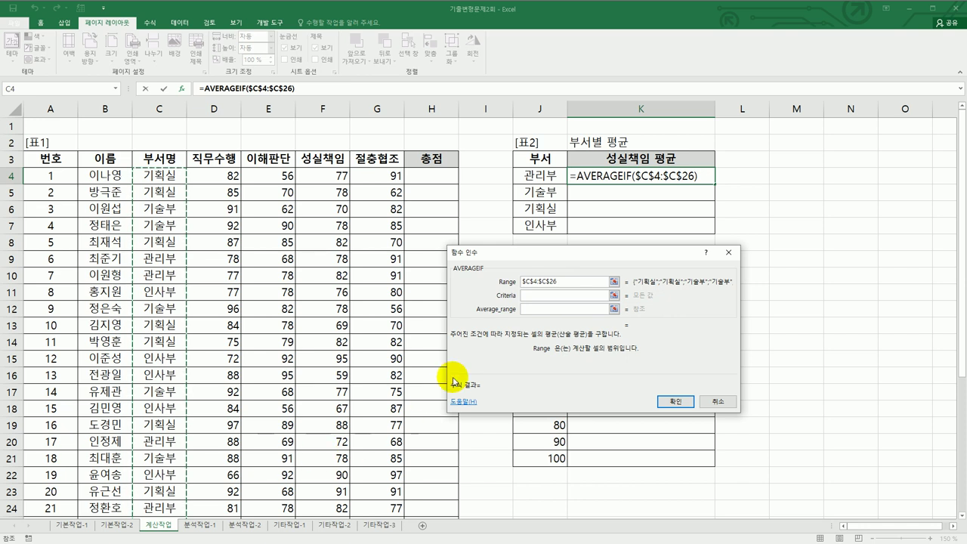
pyautogui.click(530, 294)
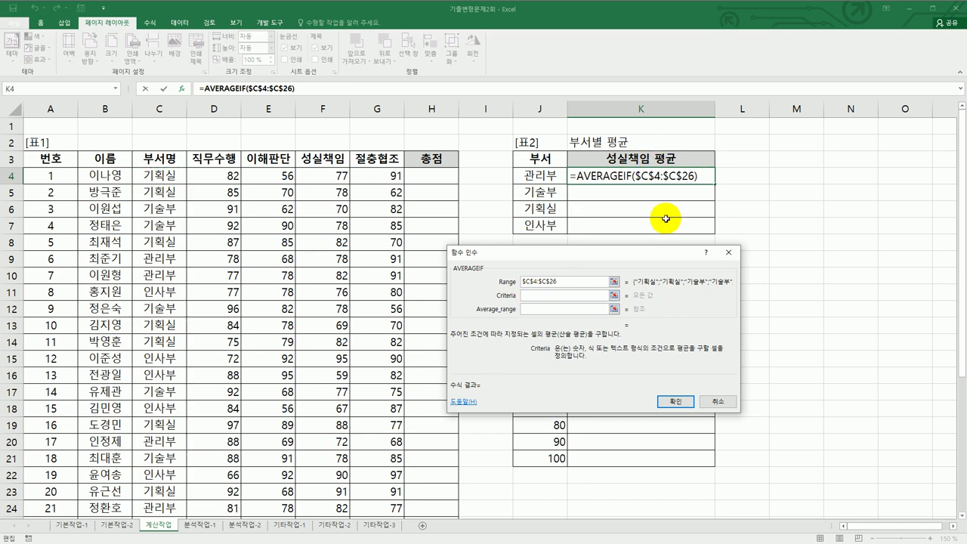
pyautogui.click(555, 177)
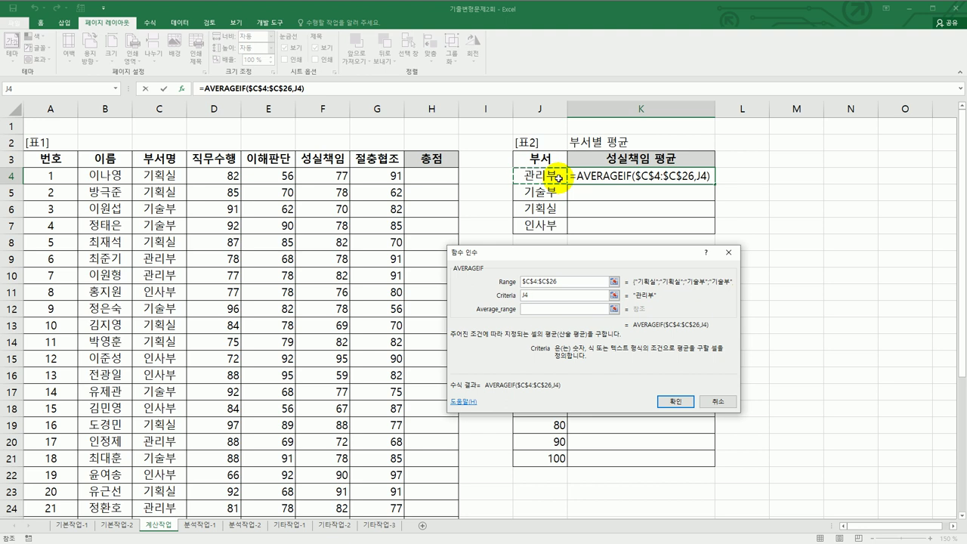
# Set the average range to $F$4:$F$26, confirm the AVERAGEIF formula and fill it from K4 down to K7.
pyautogui.click(556, 312)
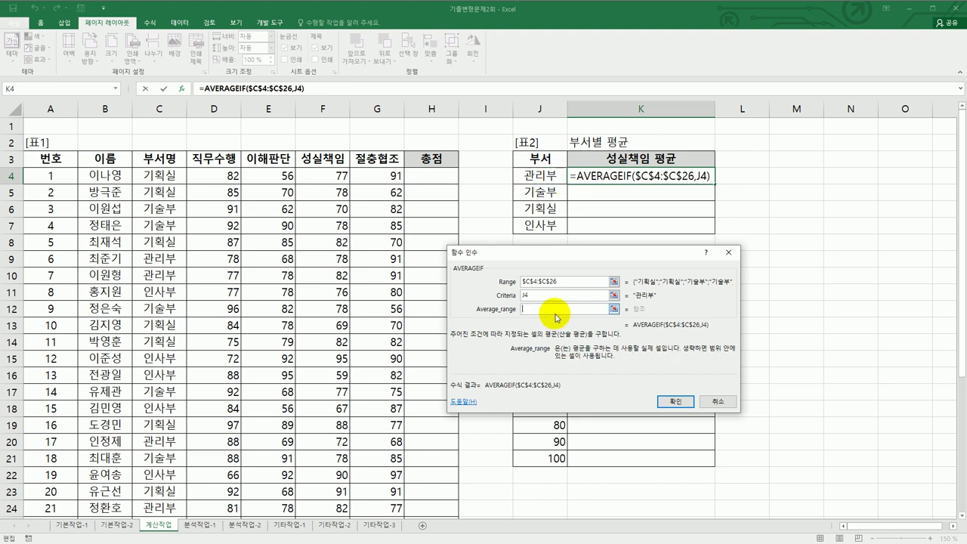
pyautogui.moveTo(332, 176); pyautogui.dragTo(331, 491)
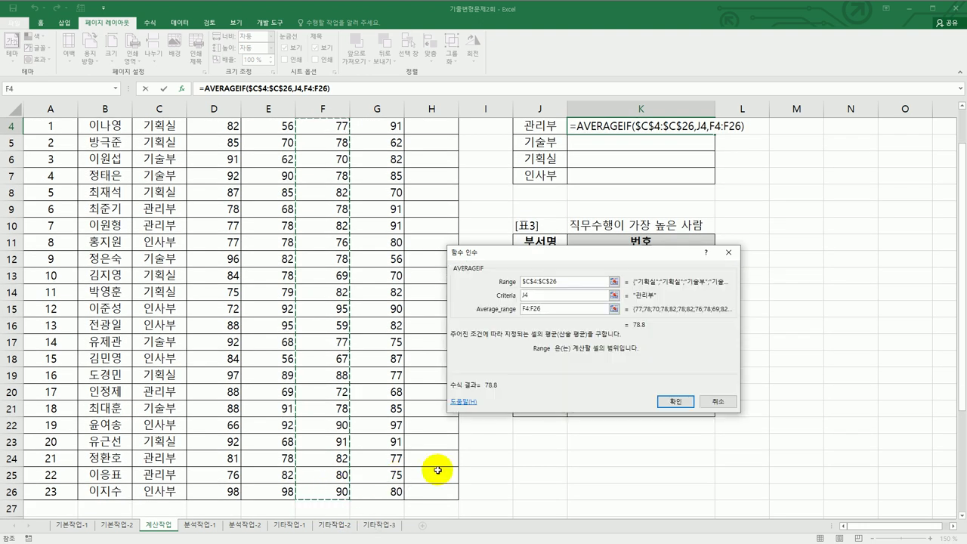
pyautogui.scroll(1, 730, 221)
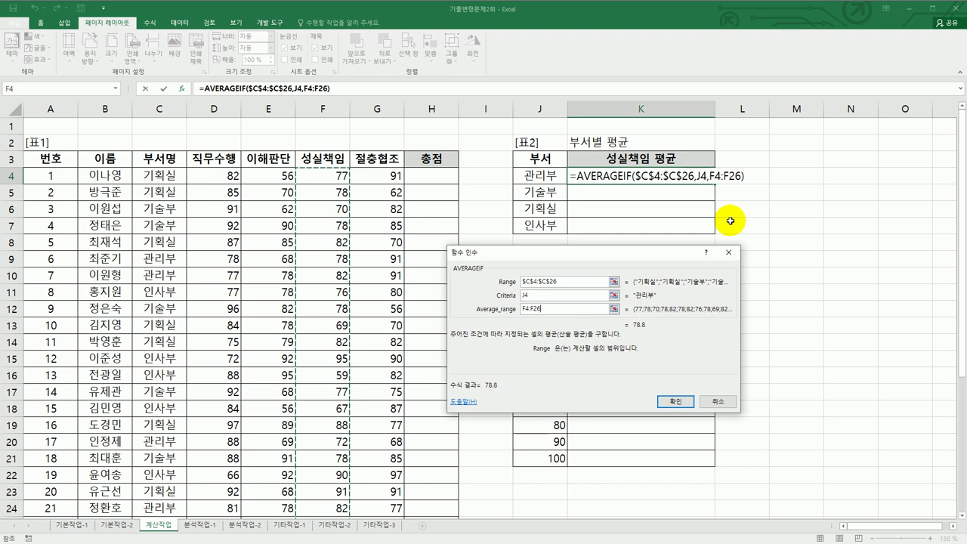
pyautogui.press('F4')
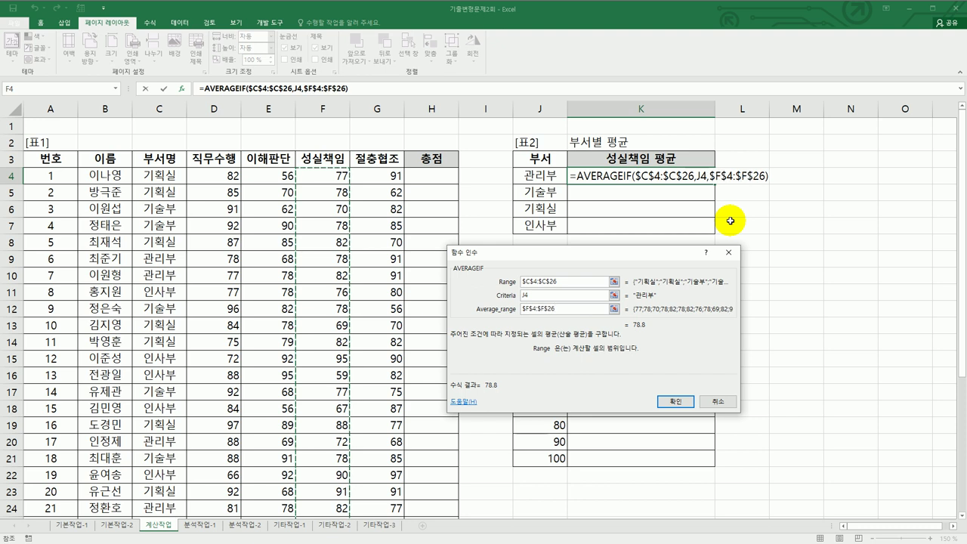
pyautogui.click(675, 401)
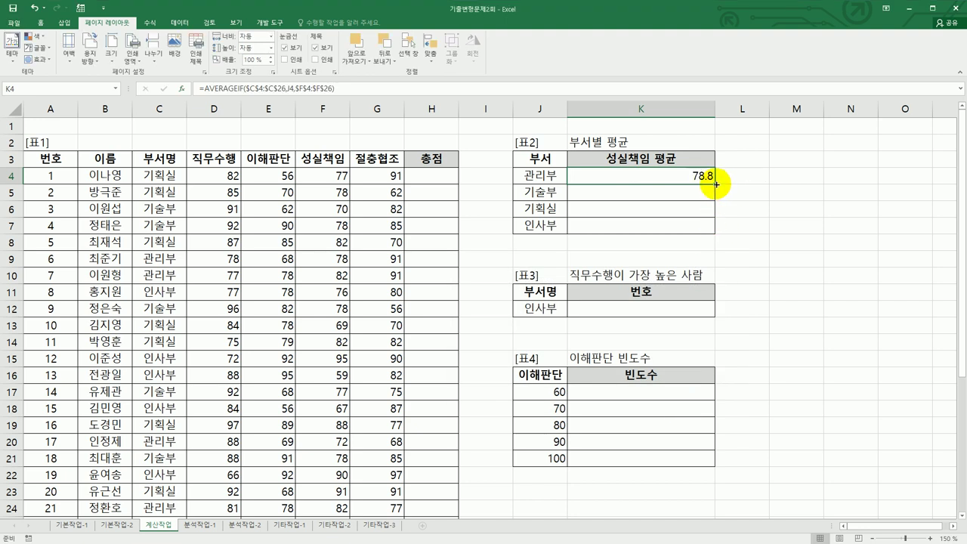
pyautogui.moveTo(715, 183); pyautogui.dragTo(718, 237)
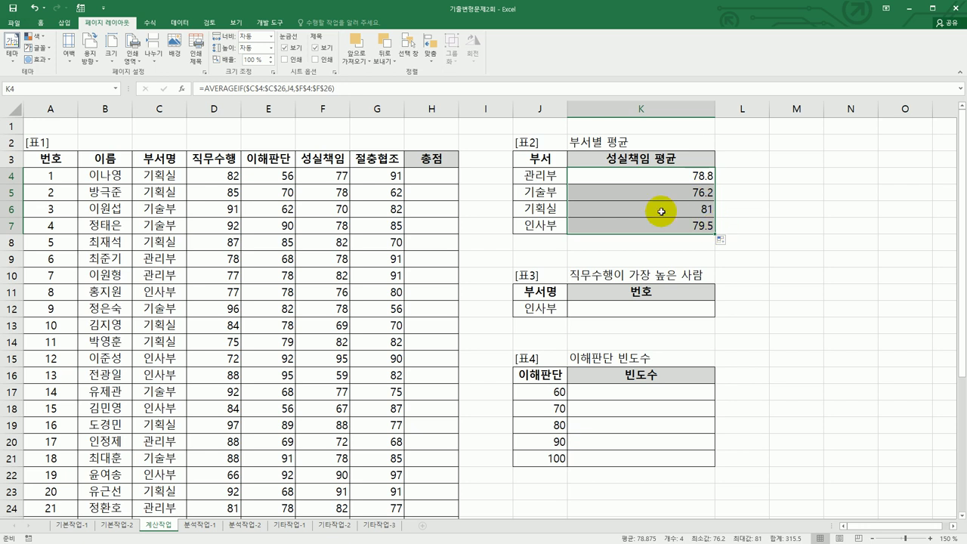
pyautogui.hotkey('ctrl', '1')
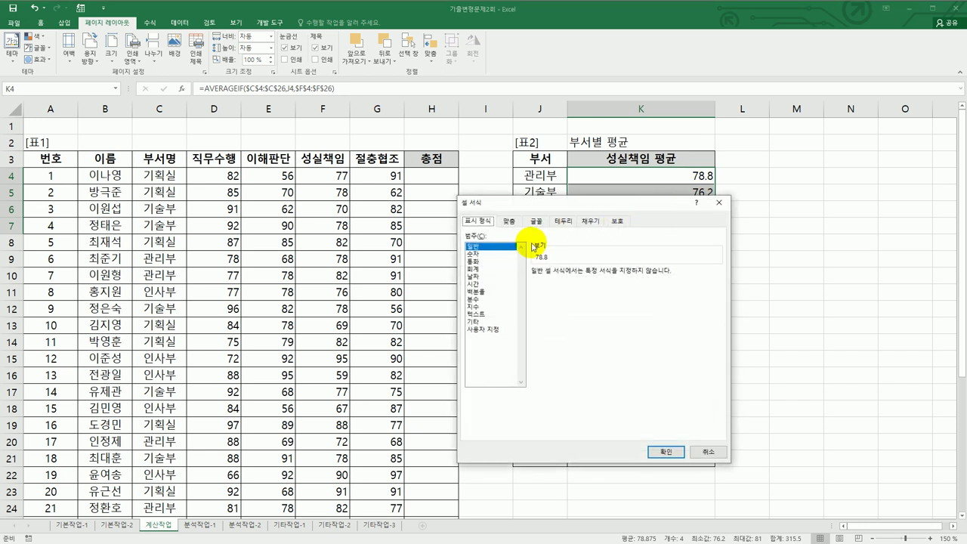
pyautogui.click(718, 203)
pyautogui.click(682, 174)
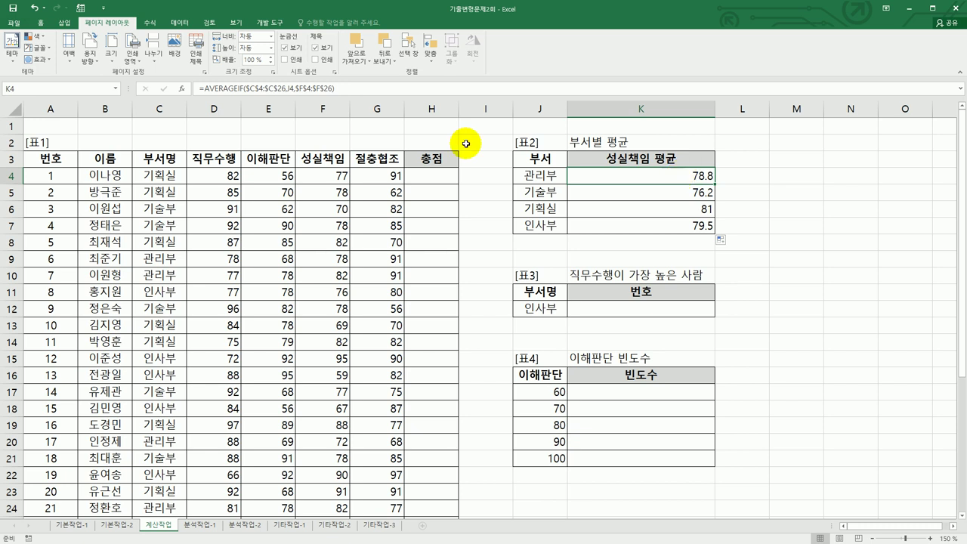
# Wrap the AVERAGEIF formula in K4 in ROUNDDOWN with 1 digit and fill it down to K7.
pyautogui.doubleClick(618, 177)
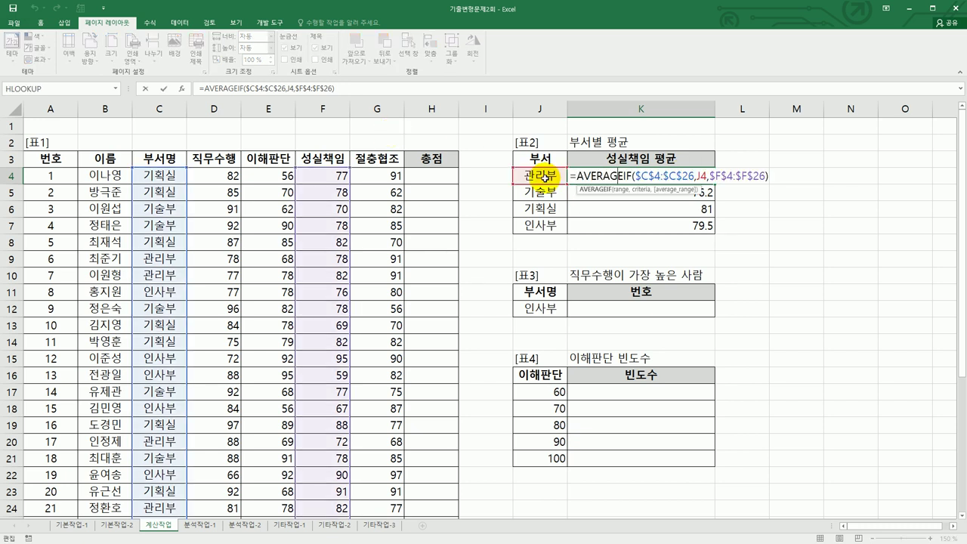
pyautogui.click(575, 175)
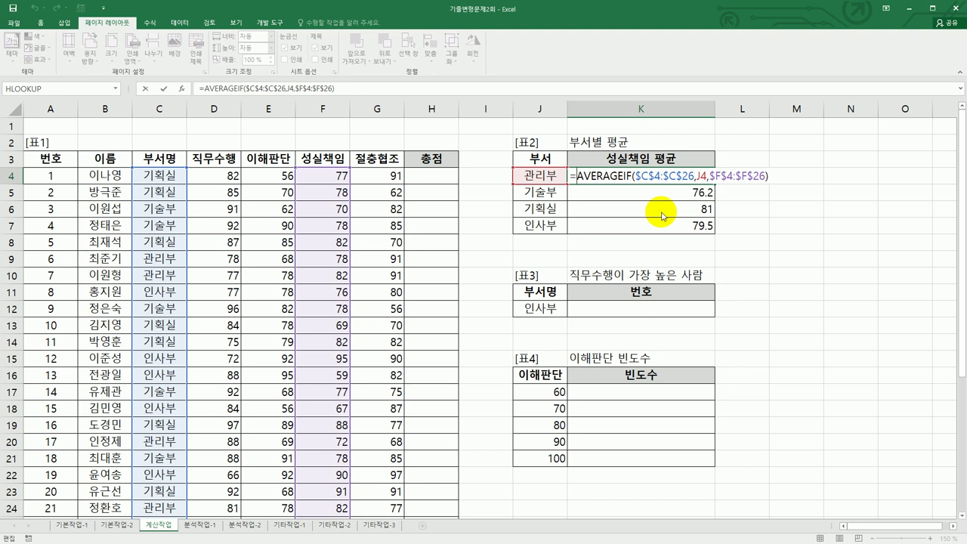
pyautogui.write('round')
pyautogui.press('Down')
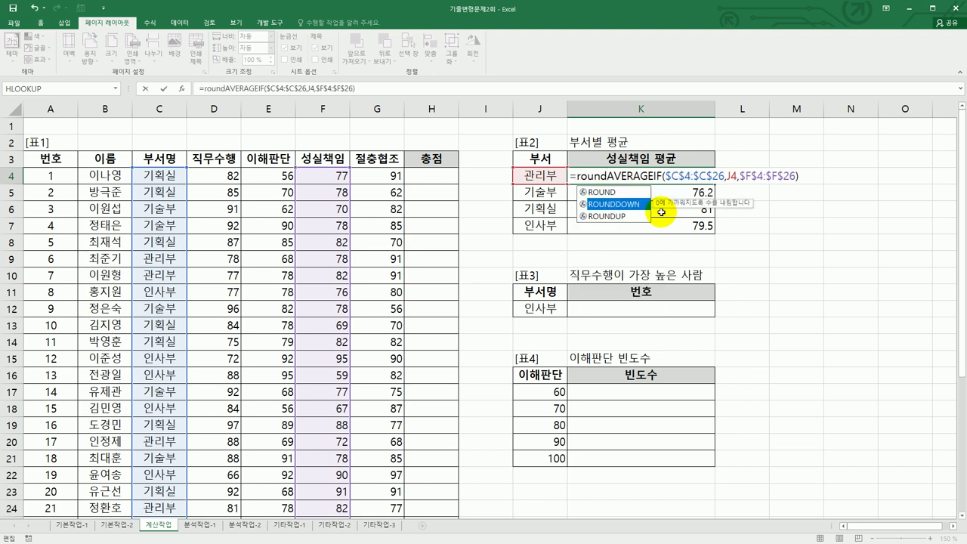
pyautogui.press('Tab')
pyautogui.press('End')
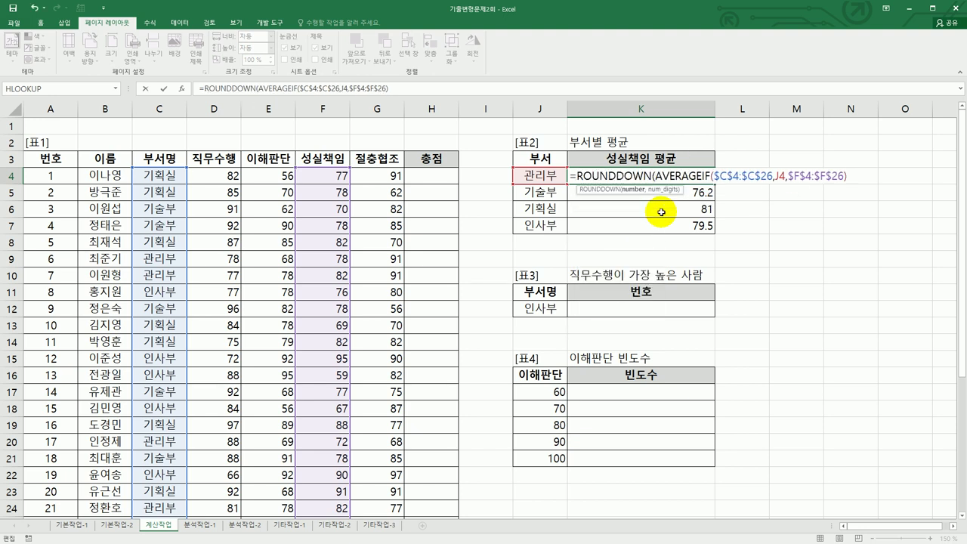
pyautogui.write(',1)')
pyautogui.press('Return')
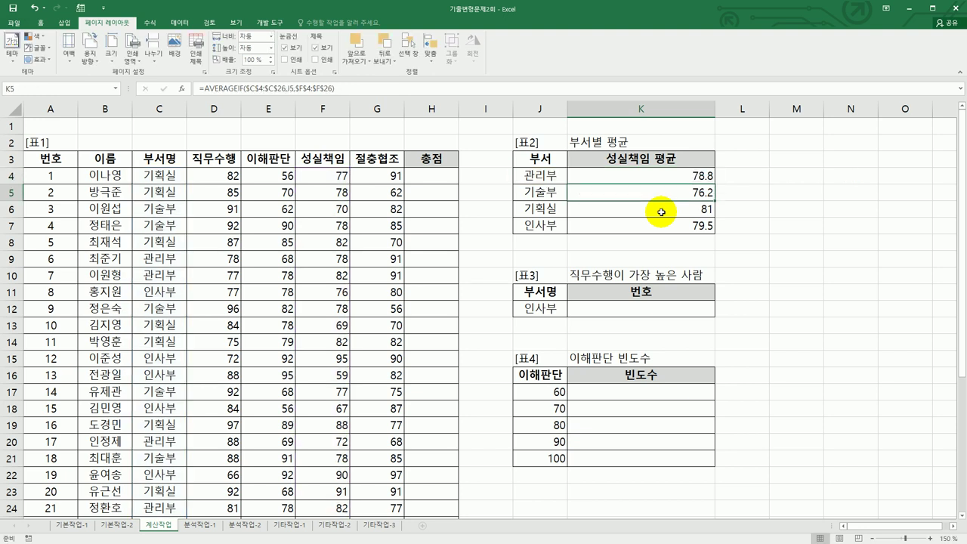
pyautogui.click(700, 176)
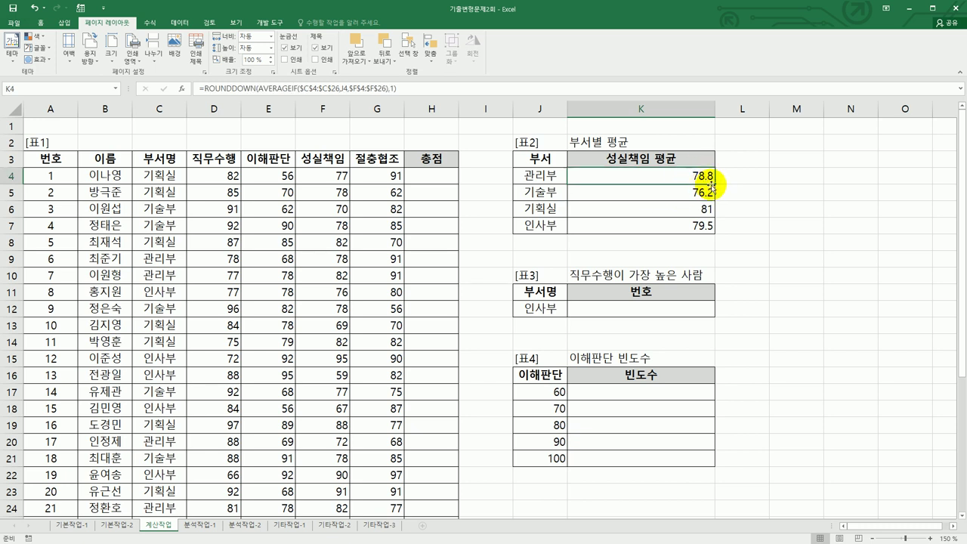
pyautogui.moveTo(714, 183); pyautogui.dragTo(710, 231)
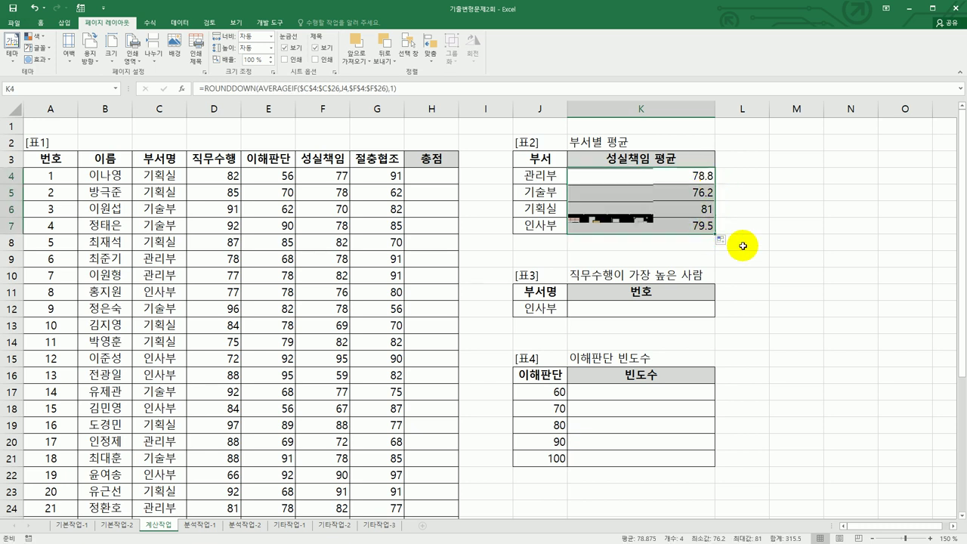
# Examine 표3's criteria J11:J12 and the first rows of 표1 for finding the 인사부 person with the highest 직무수행.
pyautogui.click(771, 307)
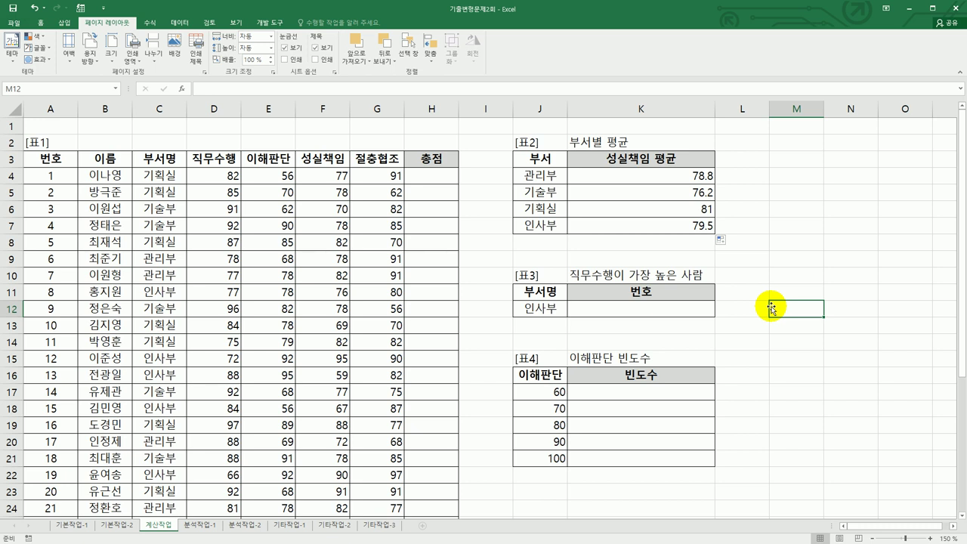
pyautogui.click(694, 311)
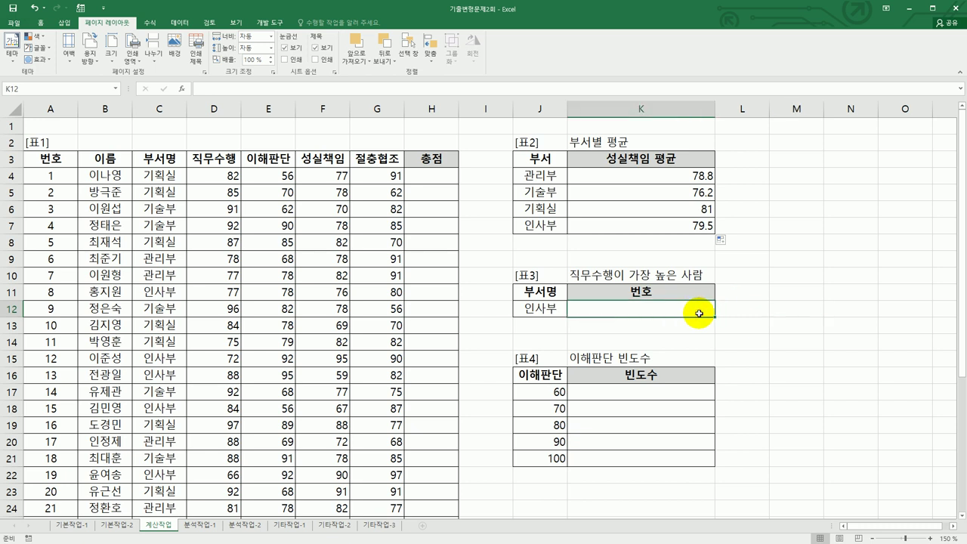
pyautogui.moveTo(545, 291); pyautogui.dragTo(550, 306)
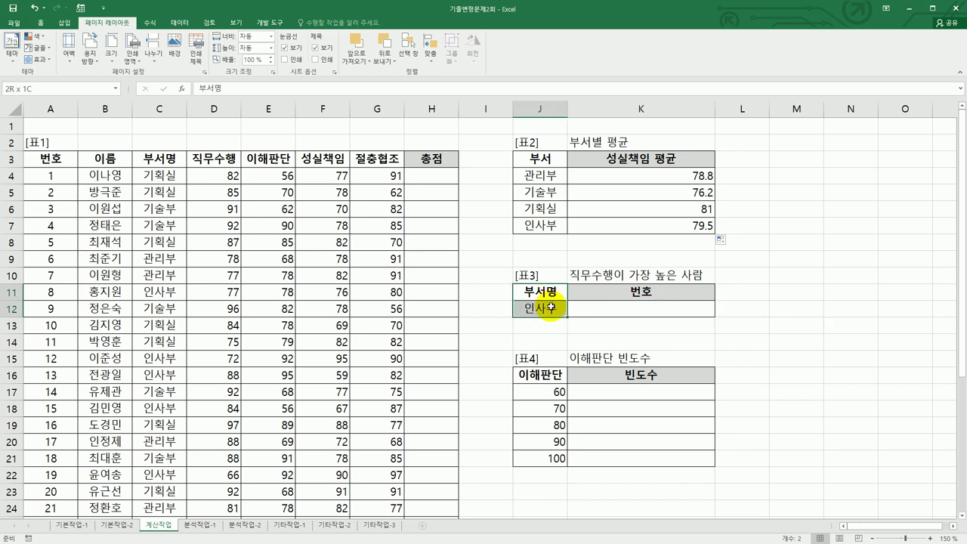
pyautogui.click(600, 313)
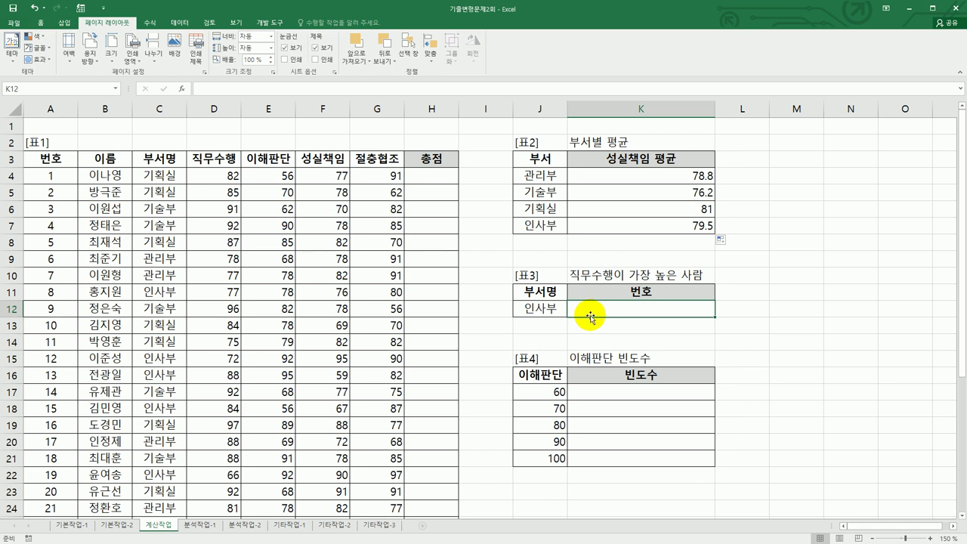
pyautogui.click(182, 177)
pyautogui.moveTo(53, 175); pyautogui.dragTo(151, 179)
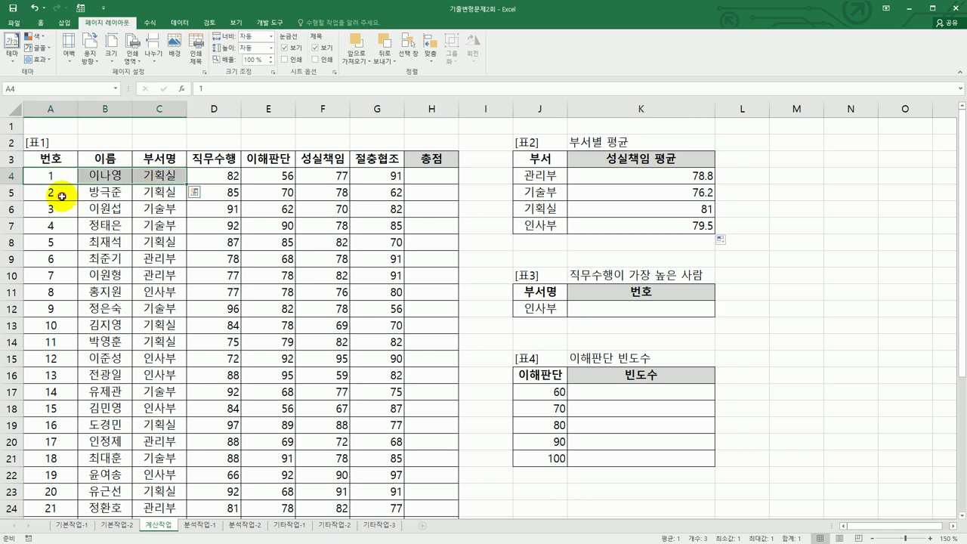
pyautogui.moveTo(62, 195); pyautogui.dragTo(155, 191)
pyautogui.moveTo(58, 209); pyautogui.dragTo(147, 209)
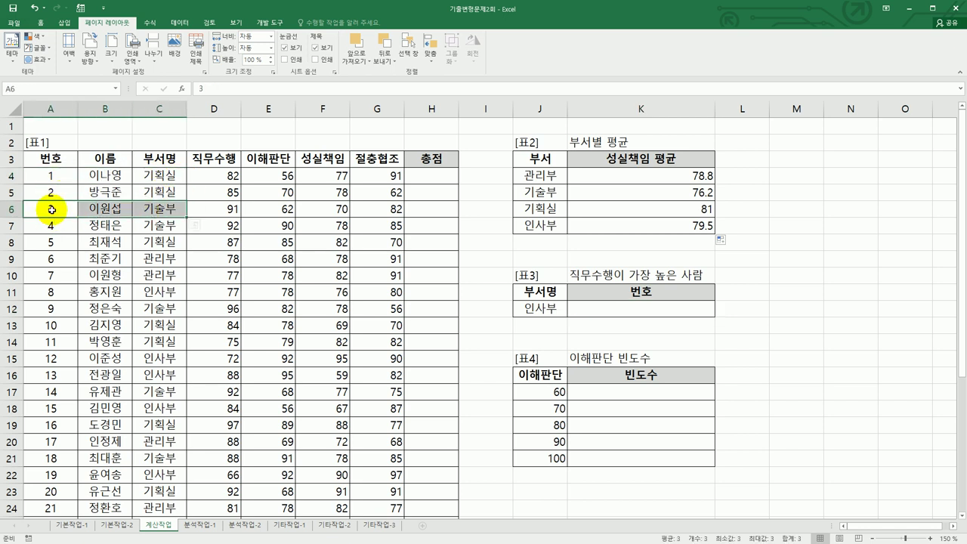
# Start a MATCH formula in K12 of 표3 with a nested DMAX as lookup value, using A3:G26 as the database.
pyautogui.click(626, 306)
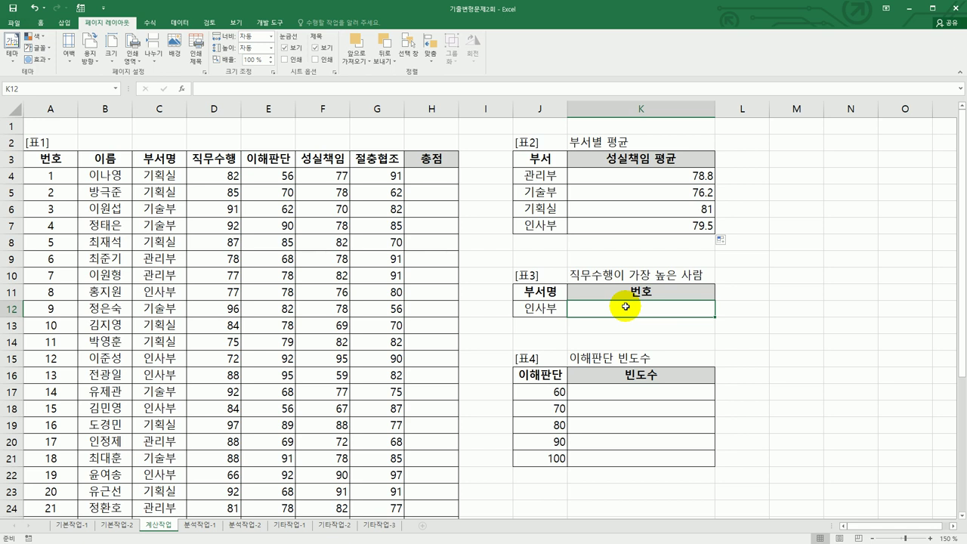
pyautogui.write('=')
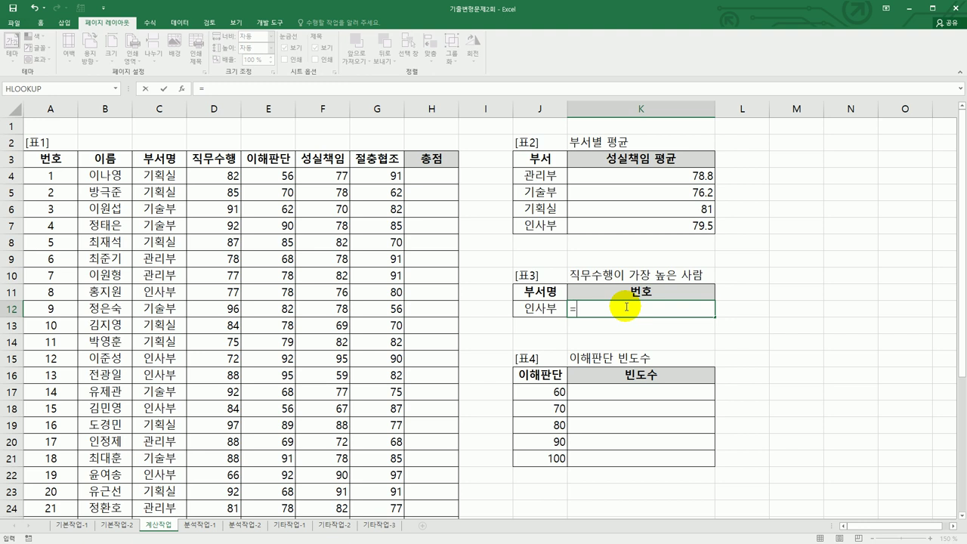
pyautogui.write('ma')
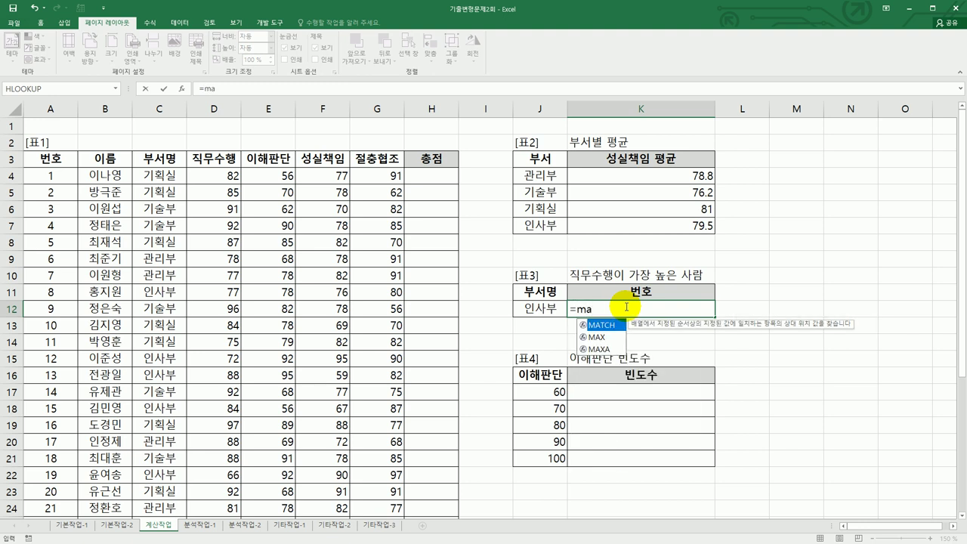
pyautogui.write('t')
pyautogui.press('Tab')
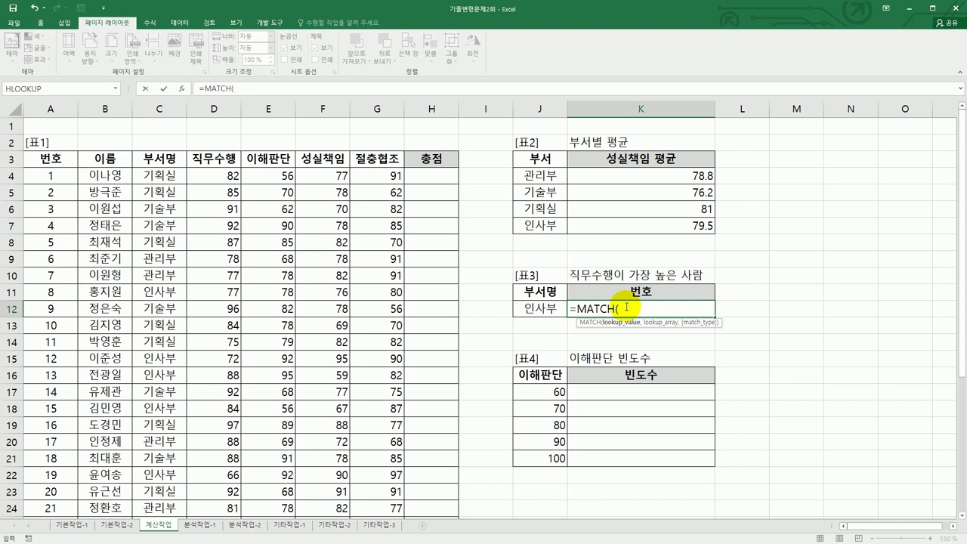
pyautogui.write('dmax(')
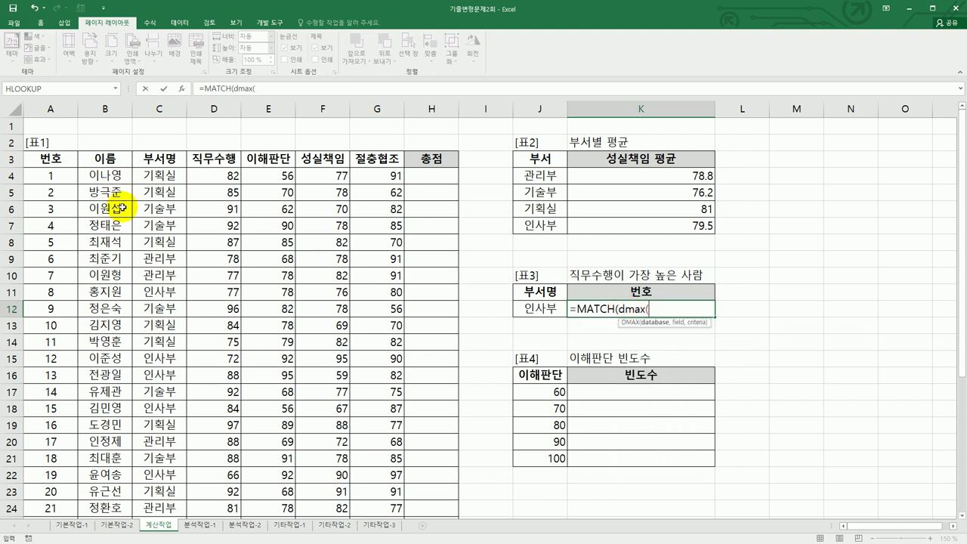
pyautogui.moveTo(47, 157); pyautogui.dragTo(387, 476)
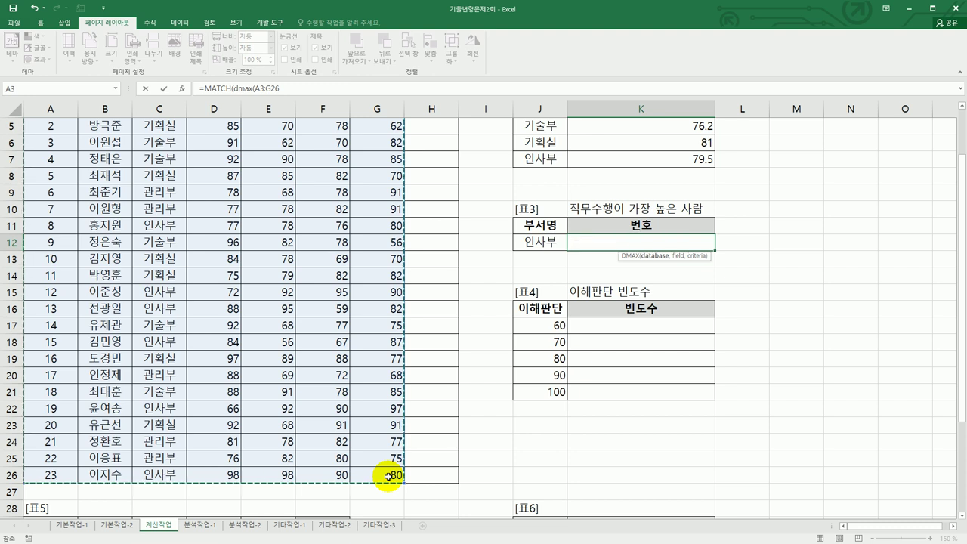
pyautogui.scroll(2, 387, 476)
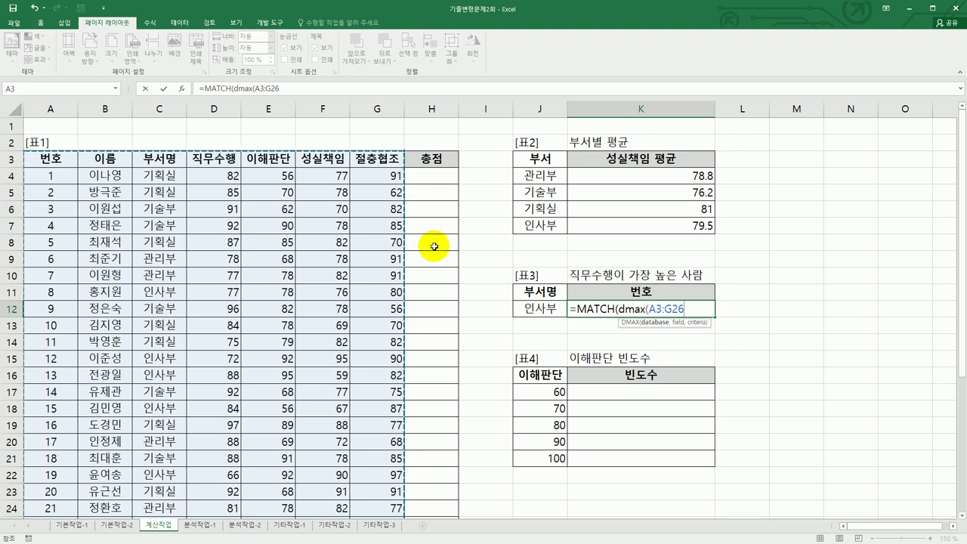
# Set the DMAX field to D3 and its criteria to J11:J12, and close the DMAX function.
pyautogui.write(',')
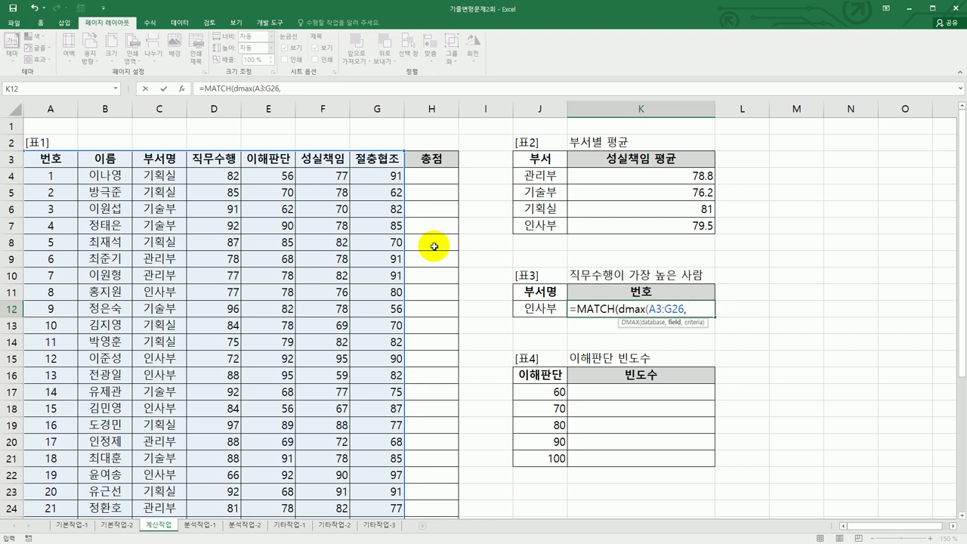
pyautogui.click(213, 165)
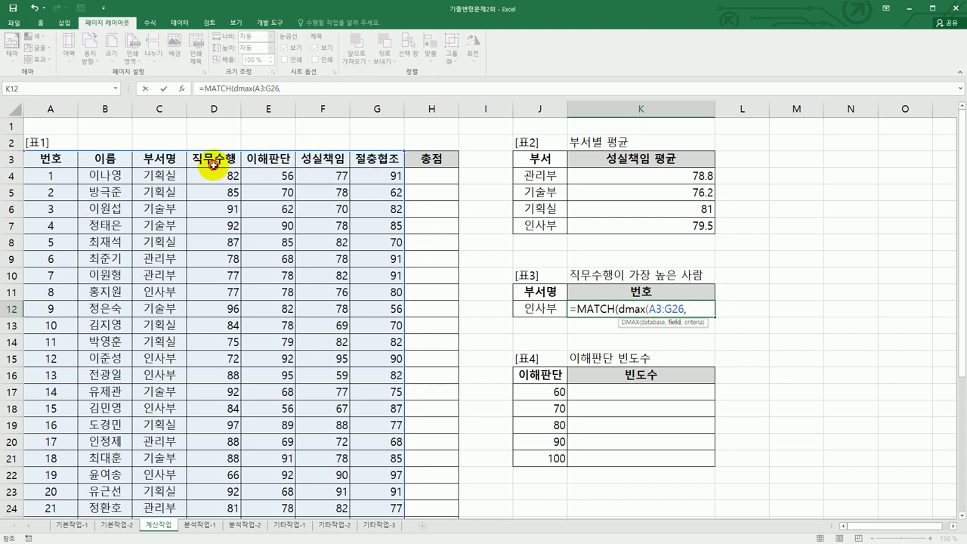
pyautogui.click(213, 164)
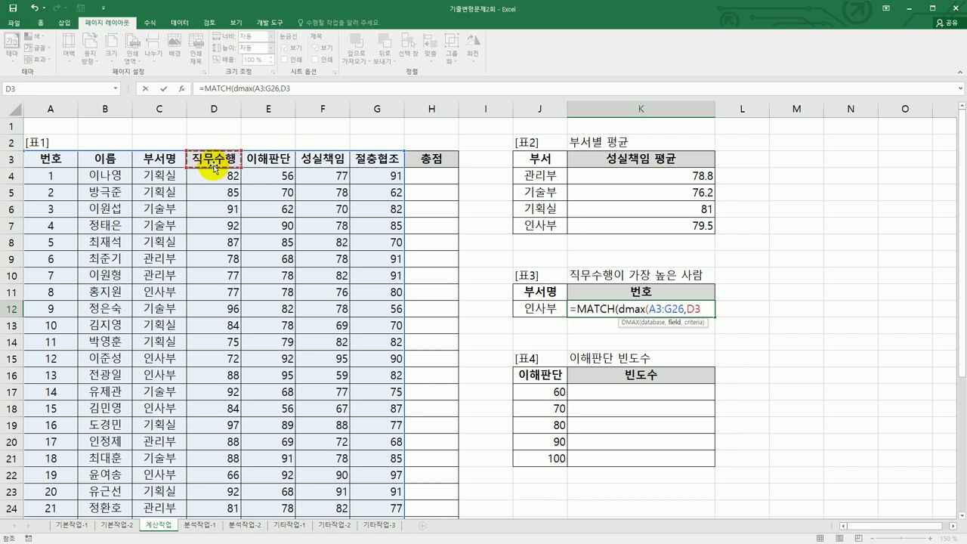
pyautogui.write(',')
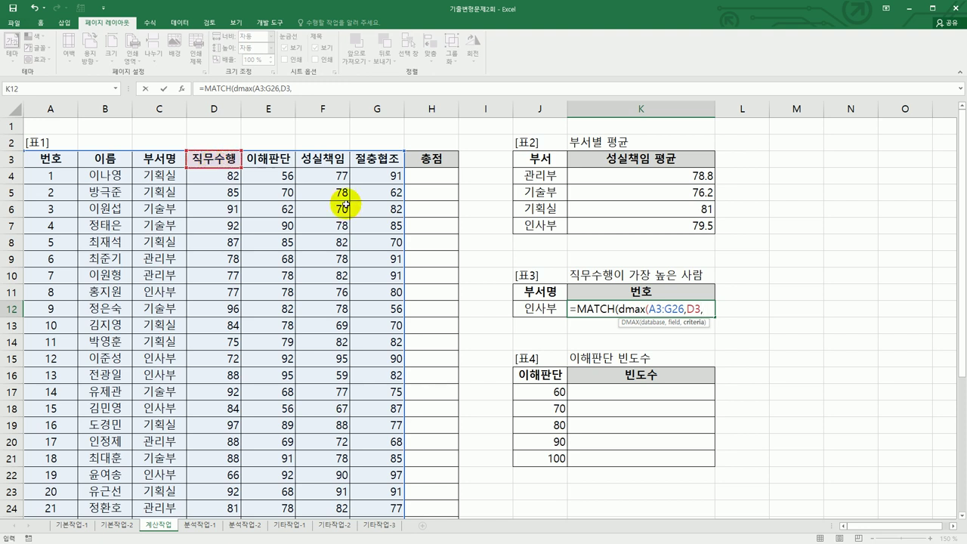
pyautogui.click(549, 297)
pyautogui.moveTo(549, 297); pyautogui.dragTo(551, 302)
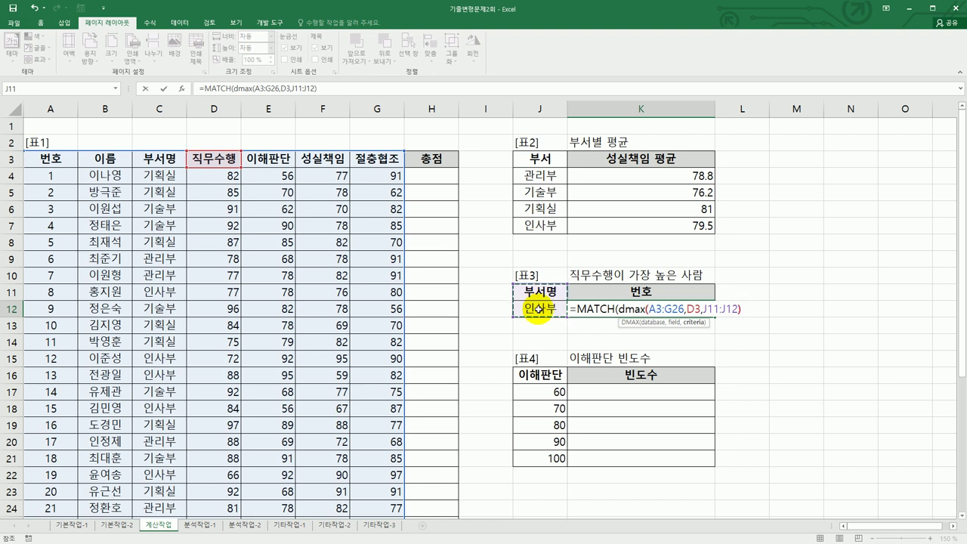
pyautogui.write('),')
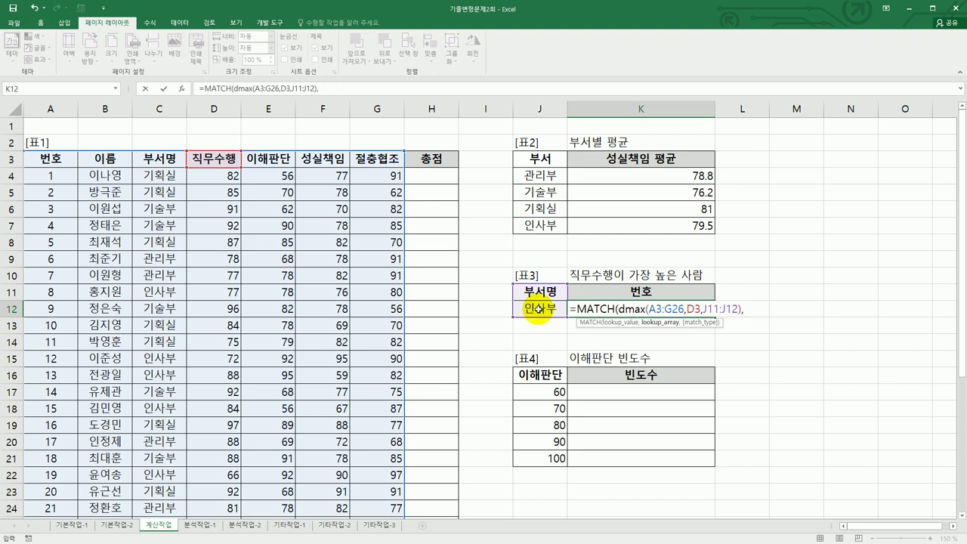
# Begin the MATCH lookup array with the department condition (C4:C26=J12) followed by a multiplication and an opening bracket.
pyautogui.write('(')
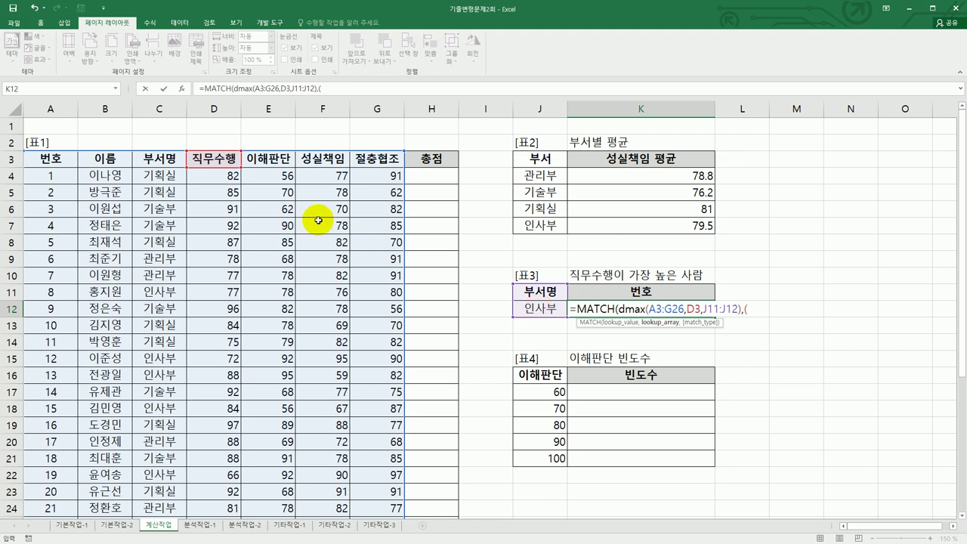
pyautogui.moveTo(167, 175); pyautogui.dragTo(180, 474)
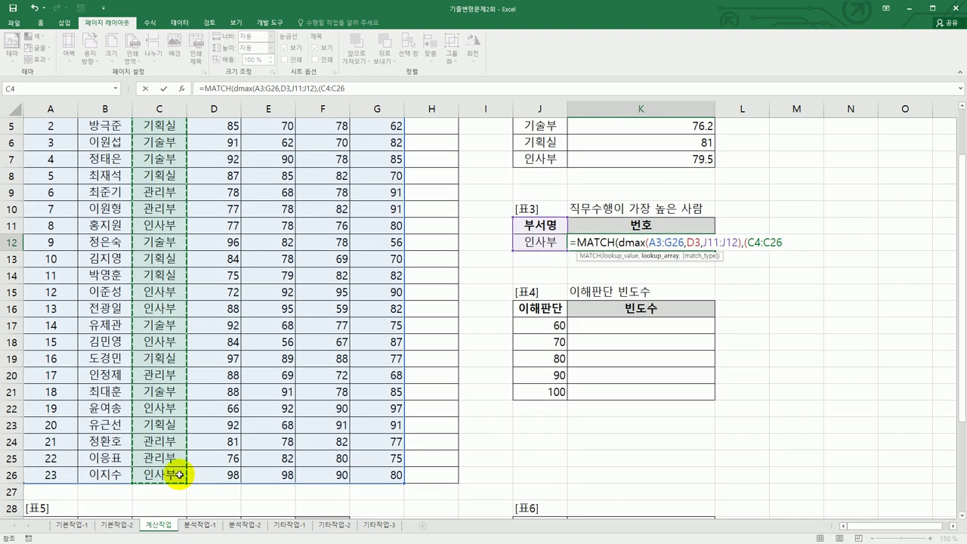
pyautogui.write('=')
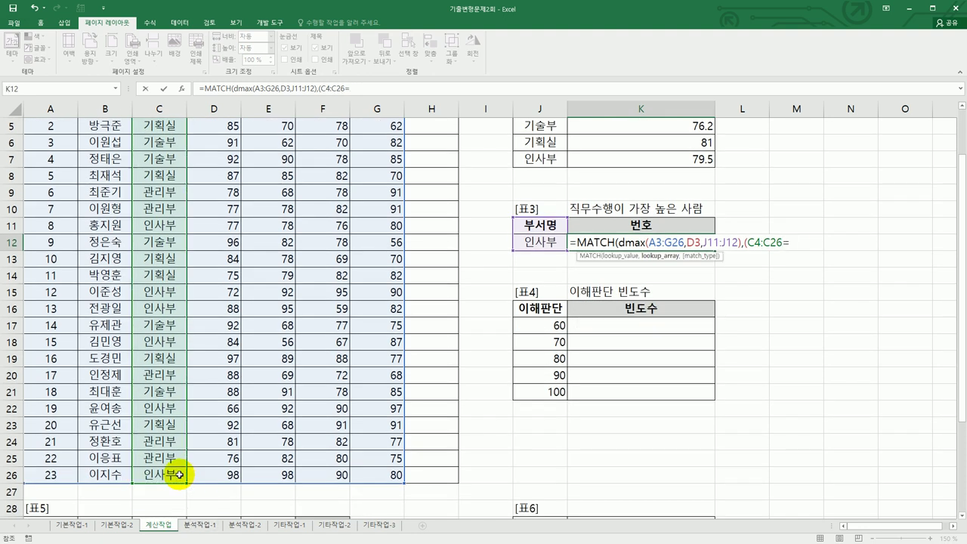
pyautogui.press('Left')
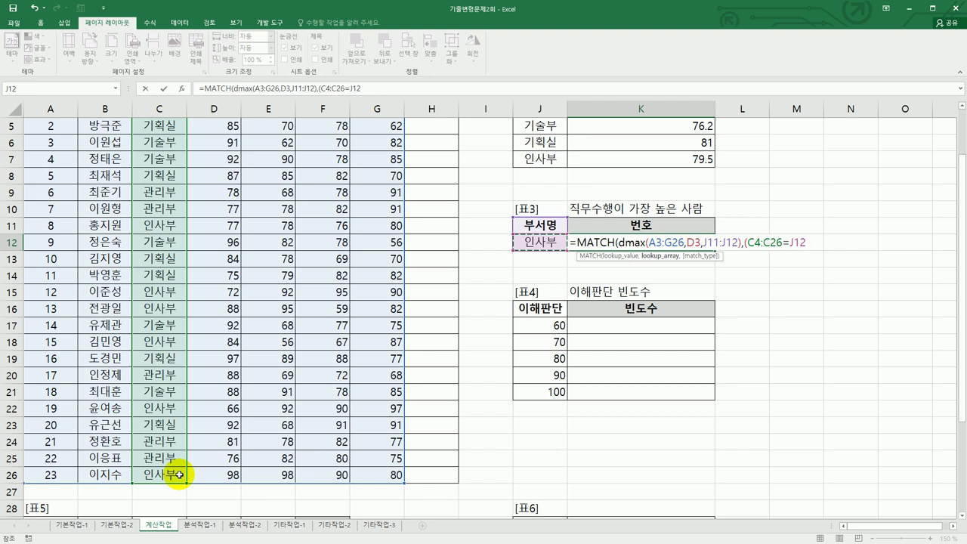
pyautogui.write(')*9')
pyautogui.press('BackSpace')
pyautogui.write('(')
# Multiply the condition by D4:D26 and enter the formula in K12, accepting the proposed bracket correction.
pyautogui.scroll(2, 181, 468)
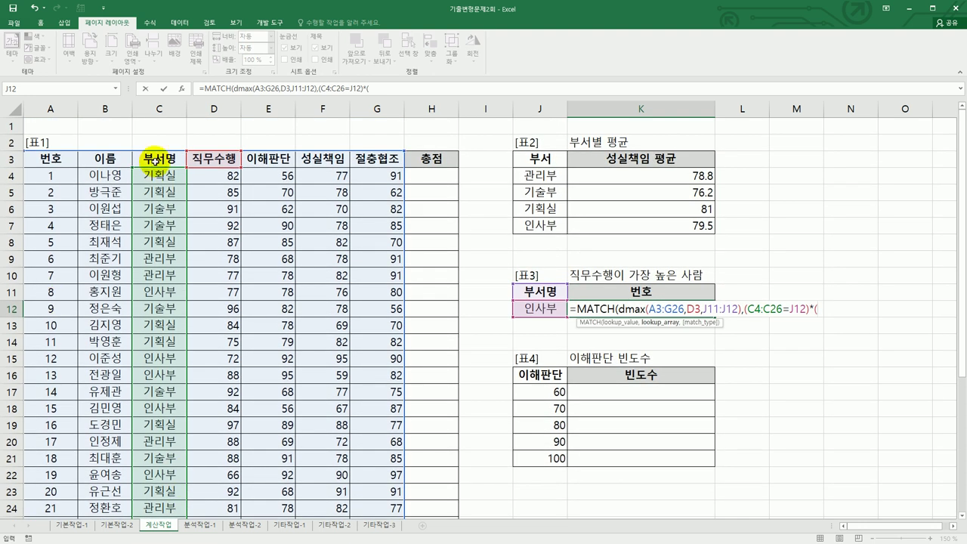
pyautogui.moveTo(223, 172); pyautogui.dragTo(219, 493)
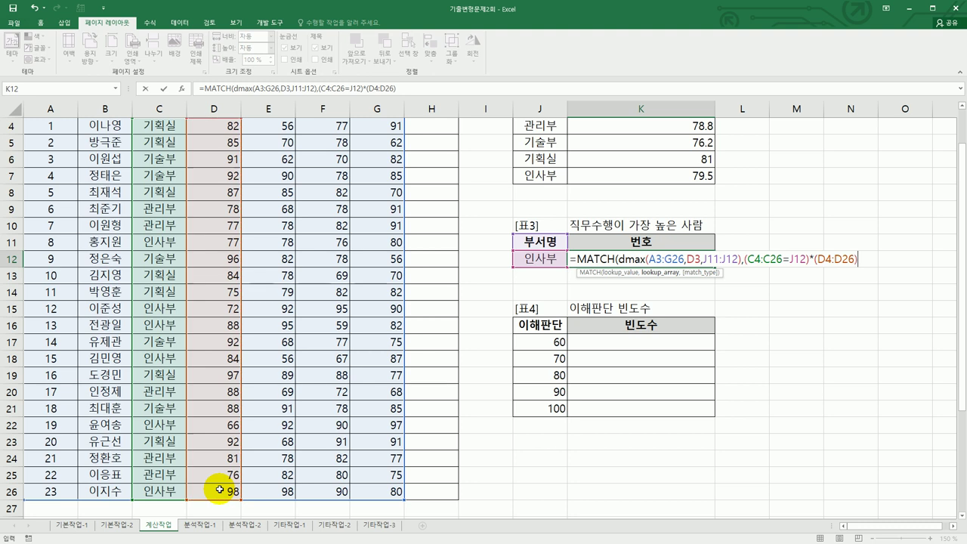
pyautogui.press('Return')
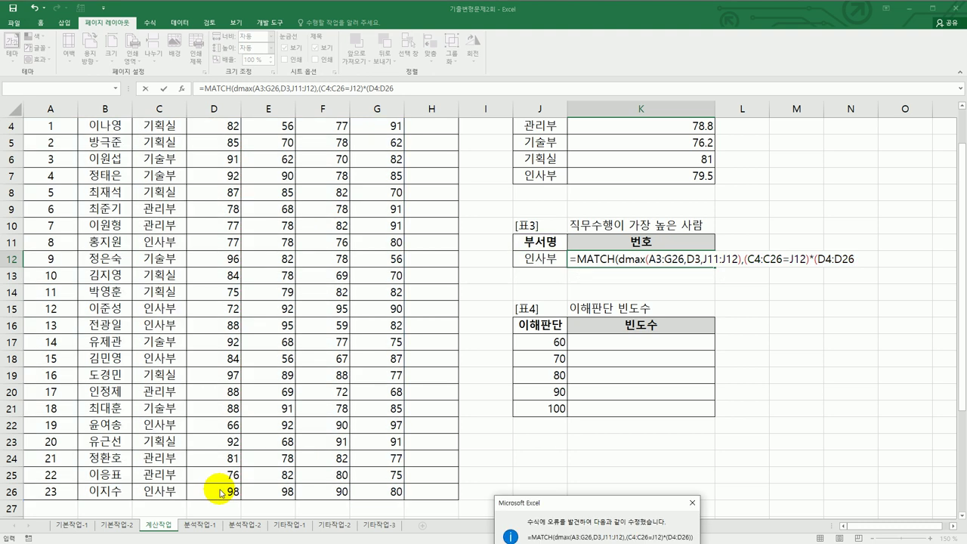
pyautogui.moveTo(561, 503); pyautogui.dragTo(527, 423)
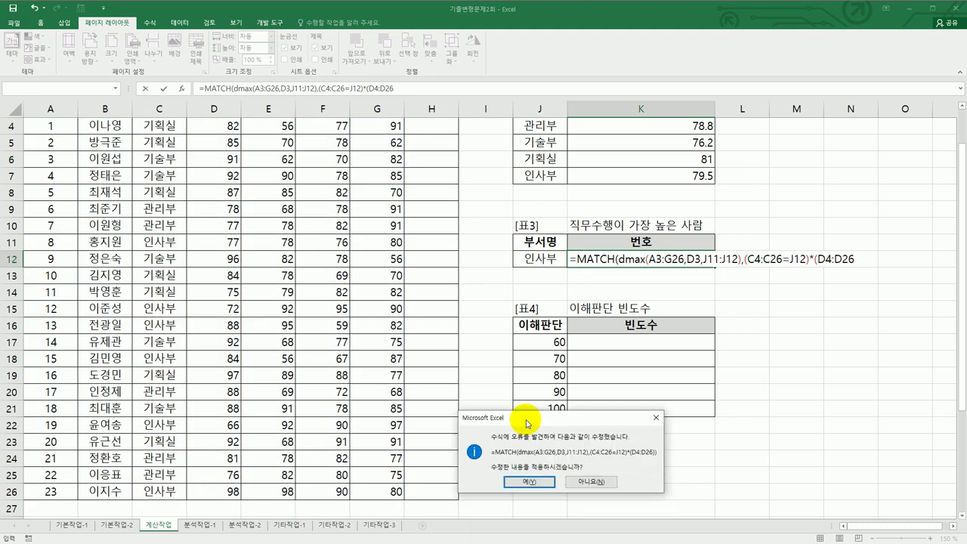
pyautogui.click(530, 481)
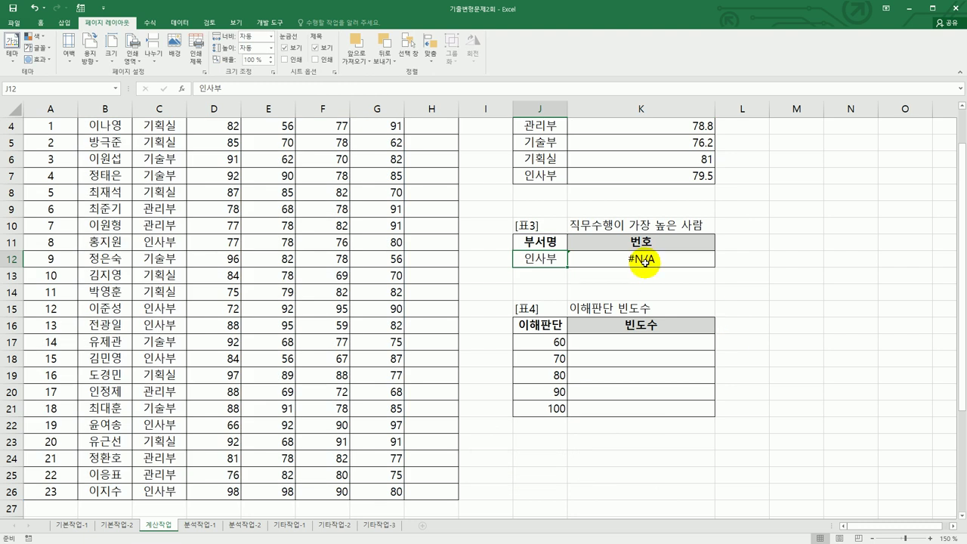
# Edit the formula in K12 to remove the brackets around D4:D26 and MATCH's final closing bracket.
pyautogui.click(643, 261)
pyautogui.doubleClick(633, 262)
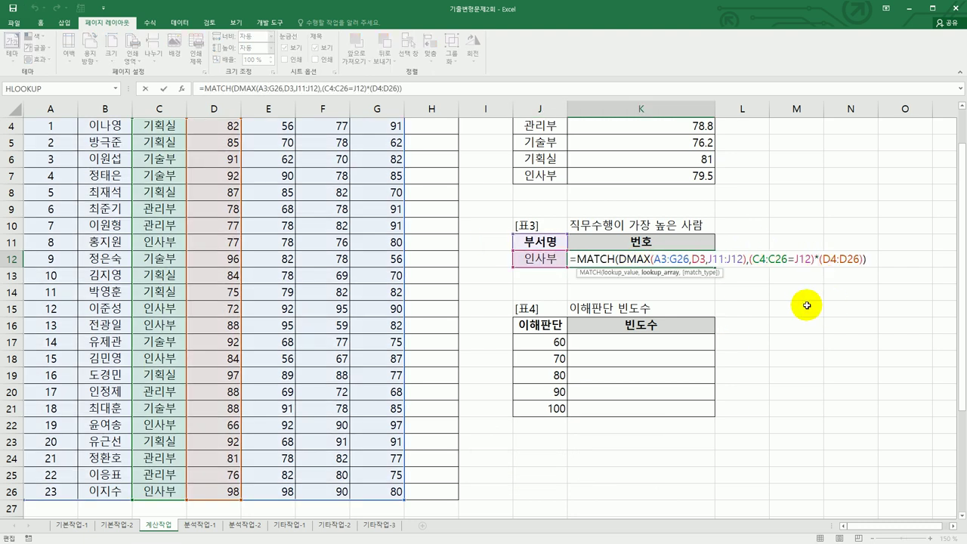
pyautogui.press('Delete')
pyautogui.press('End')
pyautogui.press('BackSpace')
pyautogui.press('BackSpace')
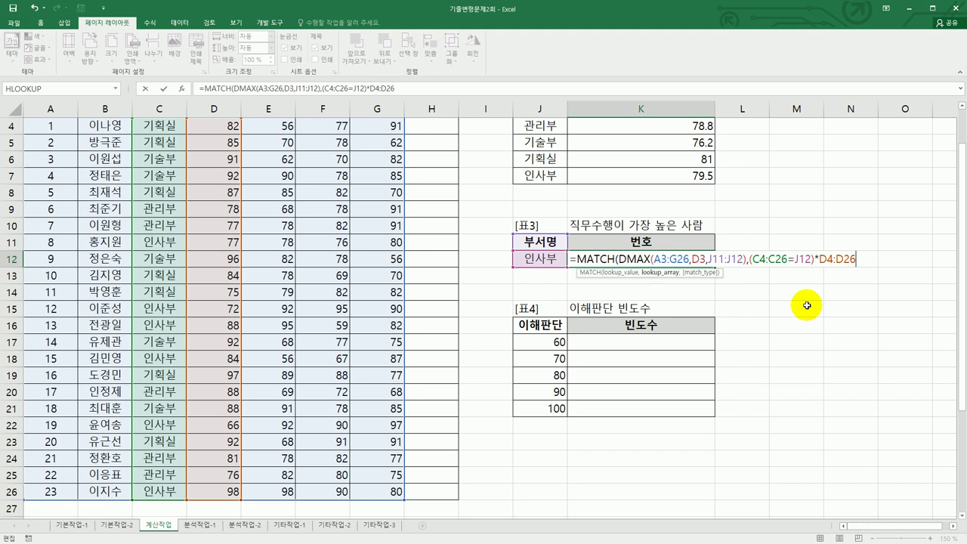
# Add match type 0 for an exact match and close the MATCH function in K12.
pyautogui.write(',')
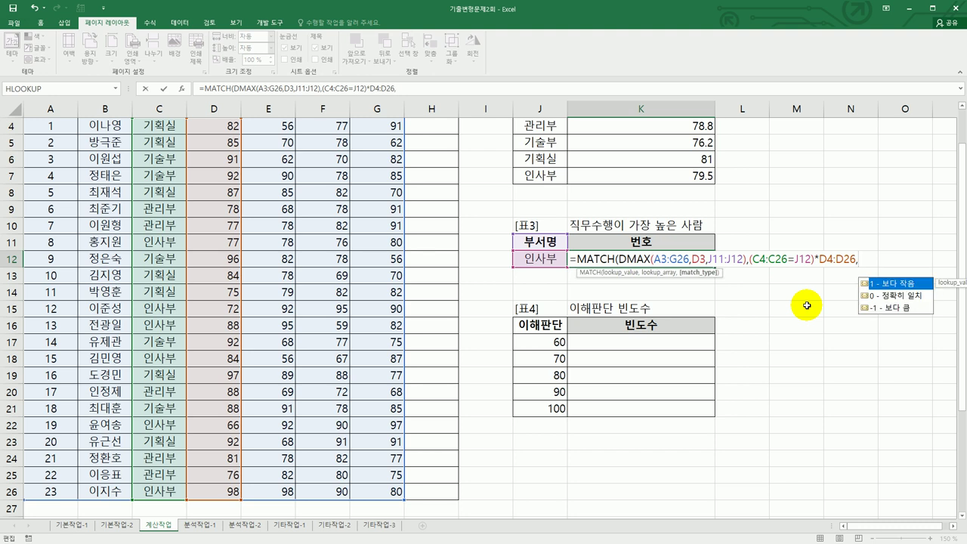
pyautogui.press('Down')
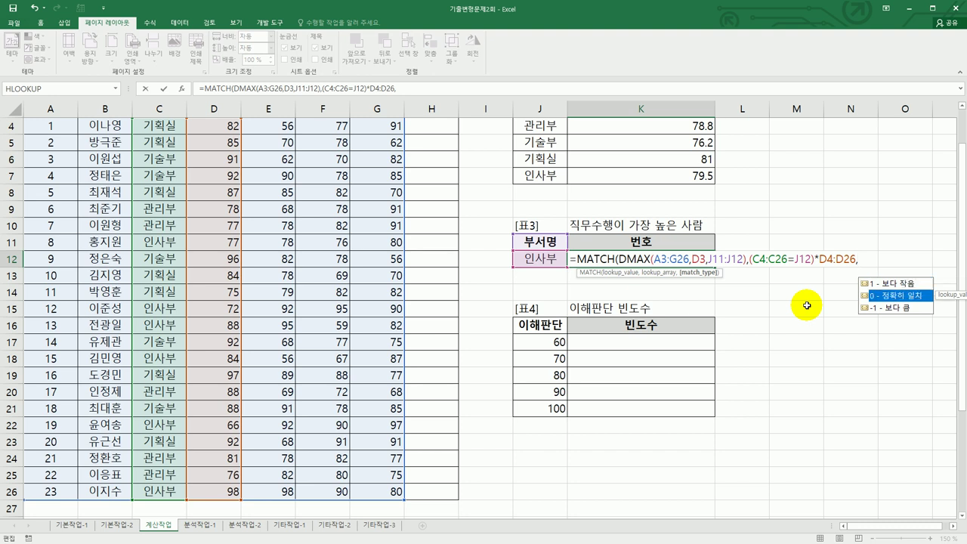
pyautogui.write('0)')
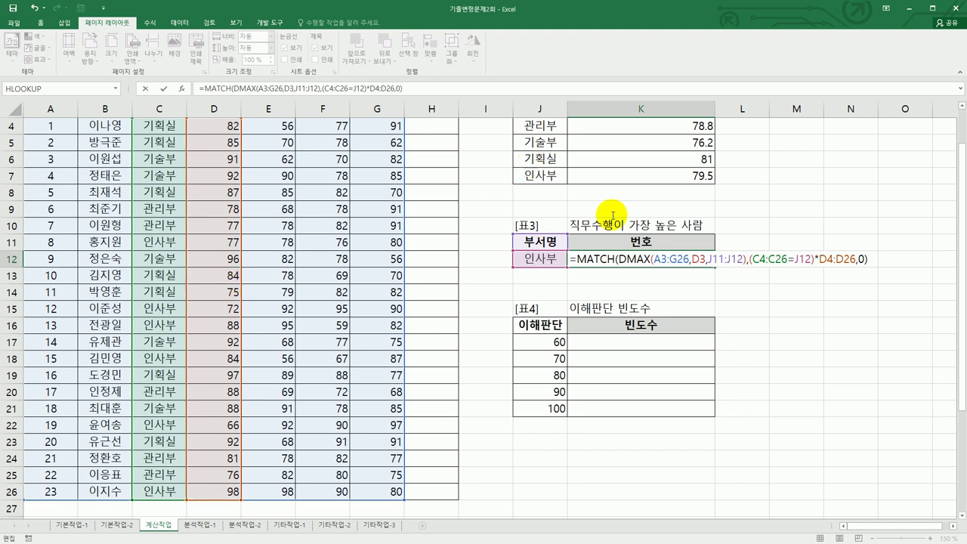
pyautogui.click(617, 260)
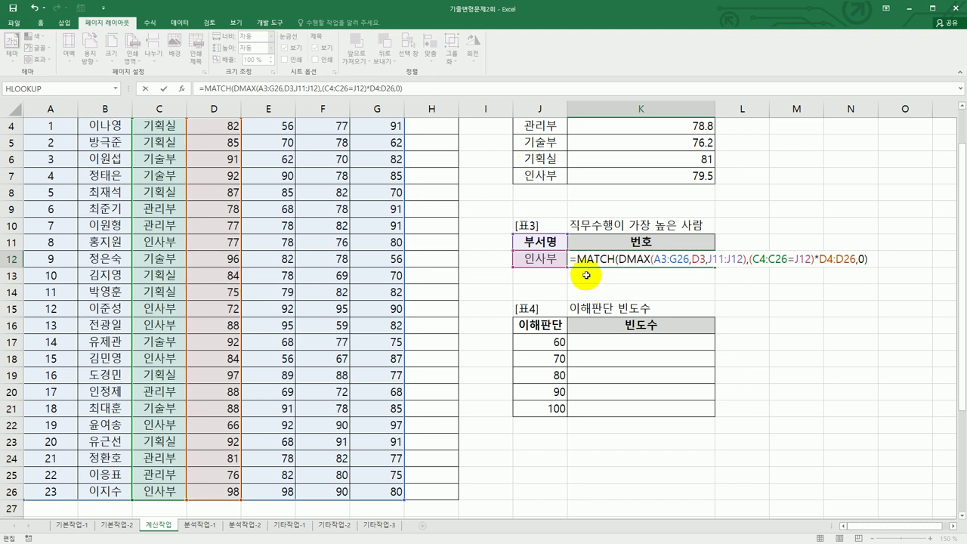
pyautogui.click(746, 251)
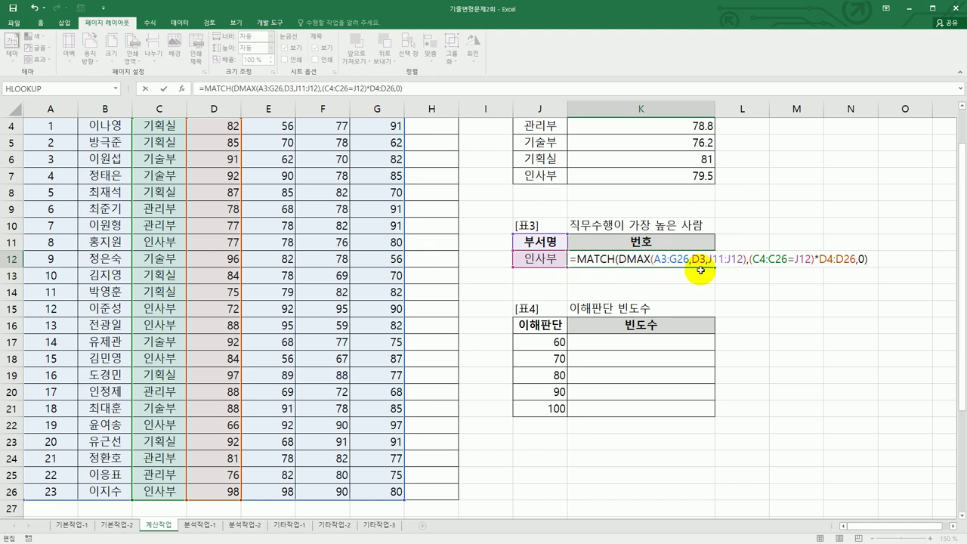
# Enter the MATCH/DMAX formula in K12 as an array formula.
pyautogui.moveTo(615, 260); pyautogui.dragTo(854, 260)
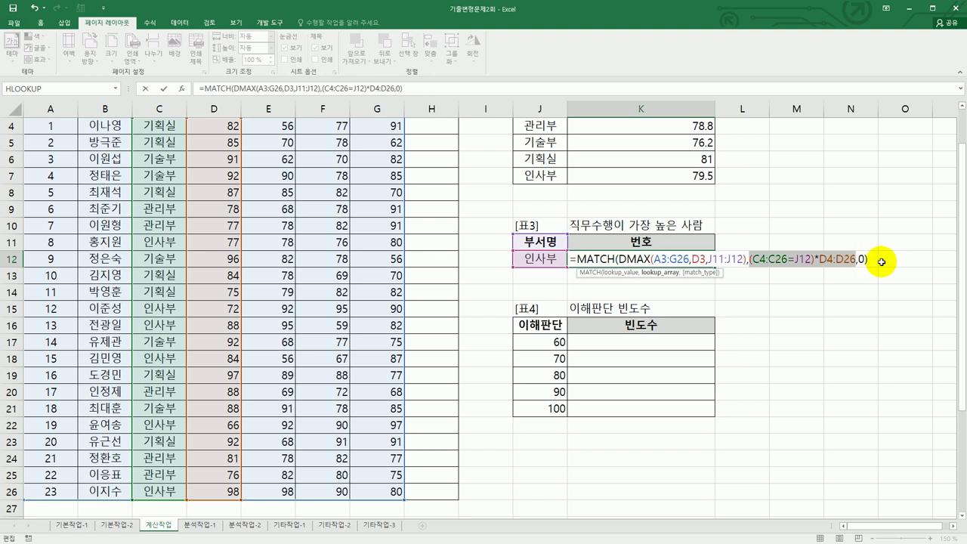
pyautogui.press('Return')
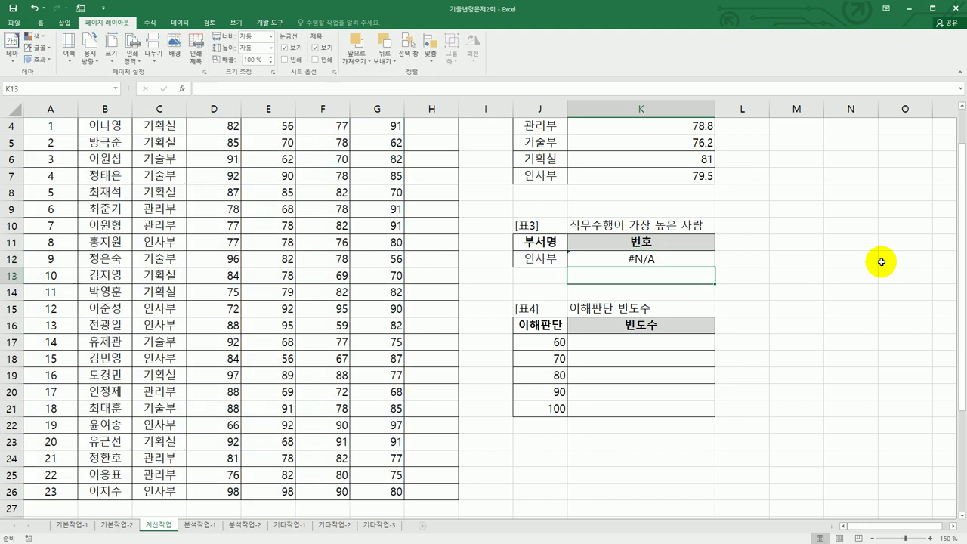
pyautogui.click(672, 257)
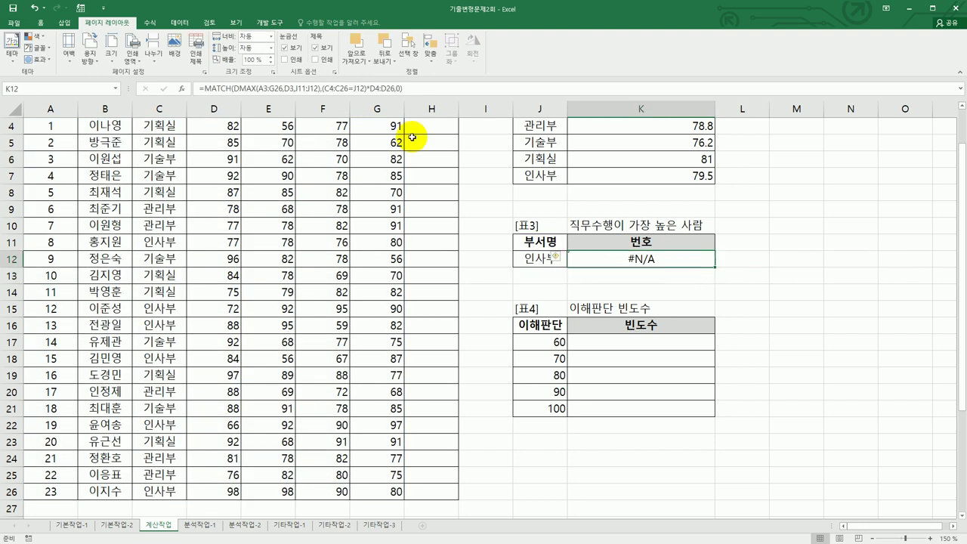
pyautogui.click(432, 93)
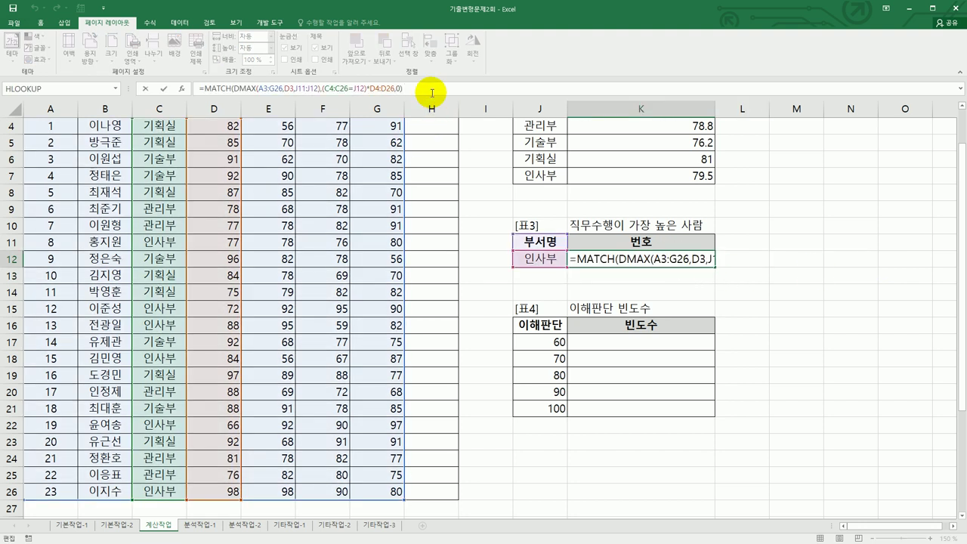
pyautogui.hotkey('ctrl', 'shift', 'Return')
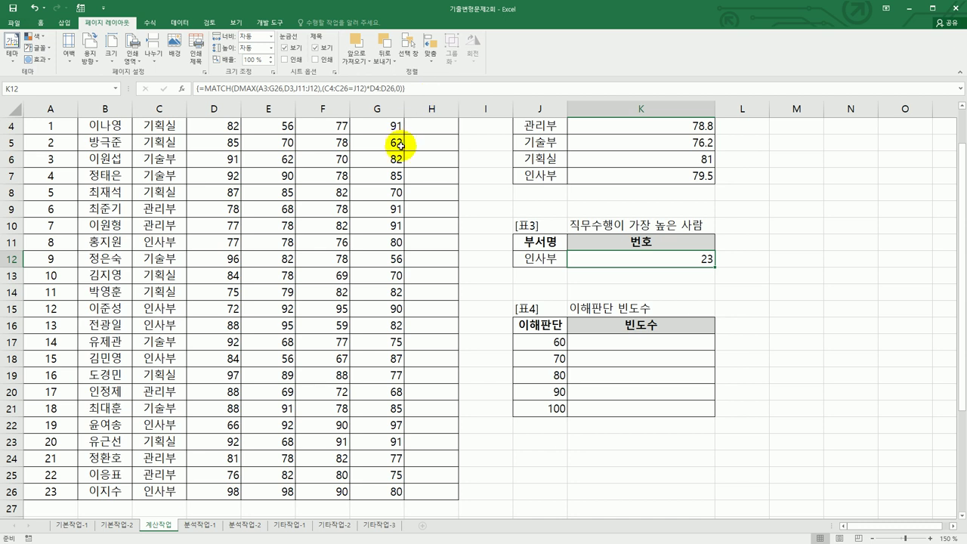
# Fill K17:K21 of 표4 with the array formula =FREQUENCY(E4:E26,J17:J21).
pyautogui.moveTo(612, 341); pyautogui.dragTo(620, 407)
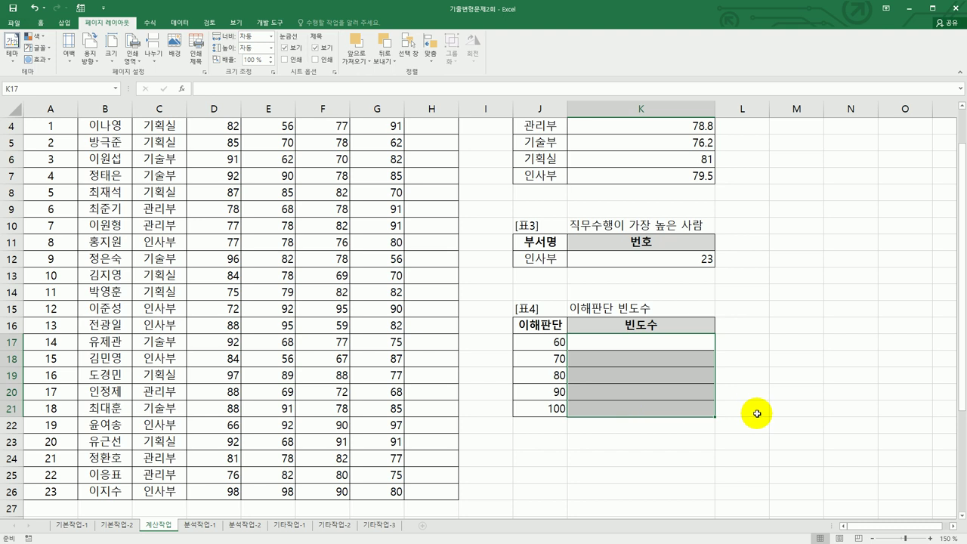
pyautogui.write('=')
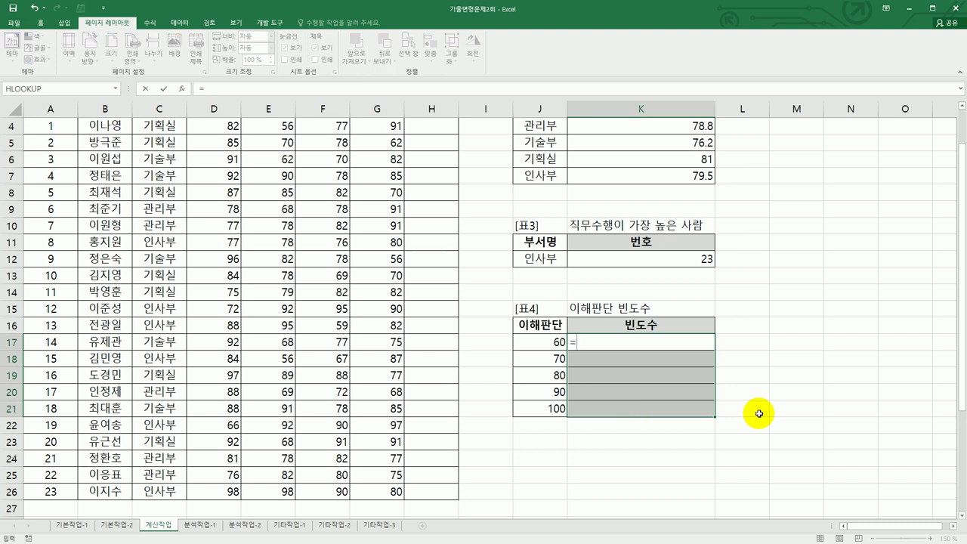
pyautogui.write('fr')
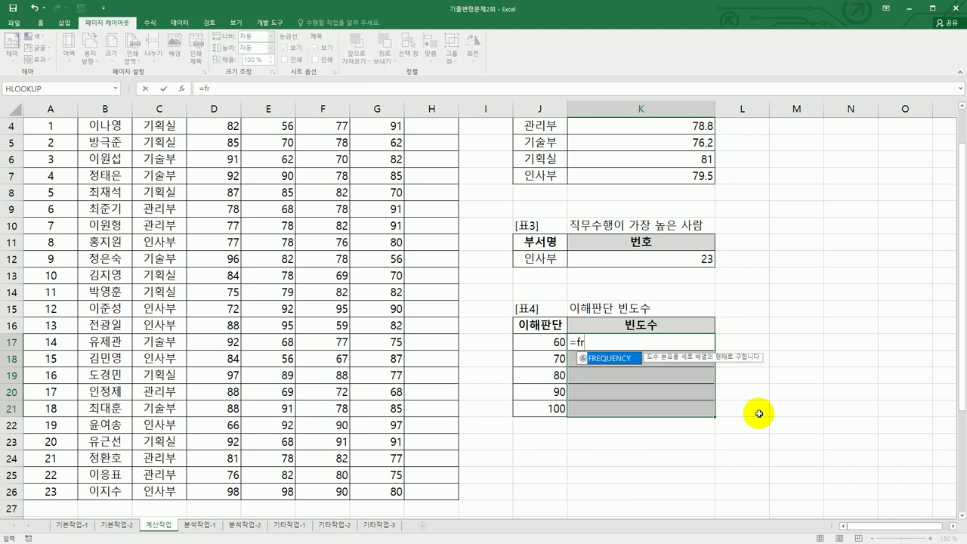
pyautogui.doubleClick(614, 359)
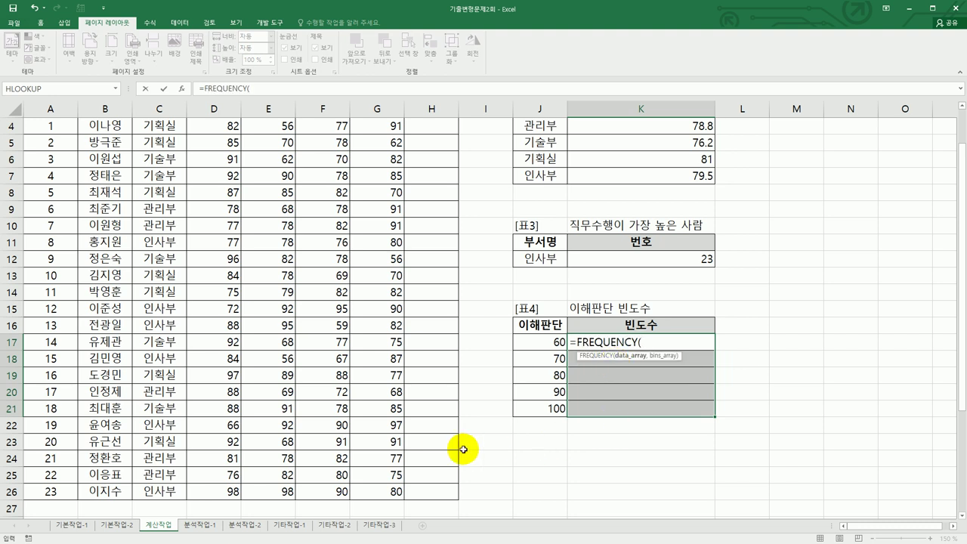
pyautogui.scroll(1, 462, 449)
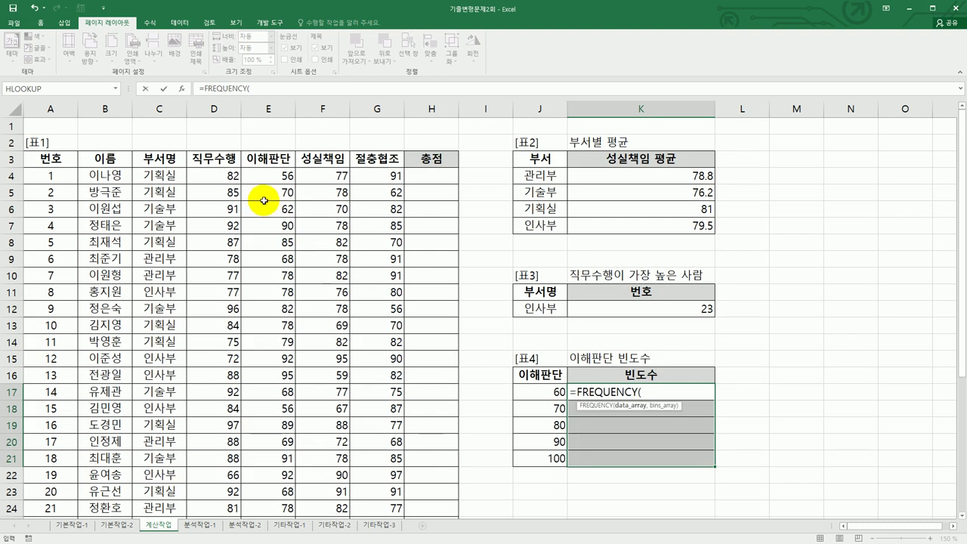
pyautogui.moveTo(268, 174); pyautogui.dragTo(287, 495)
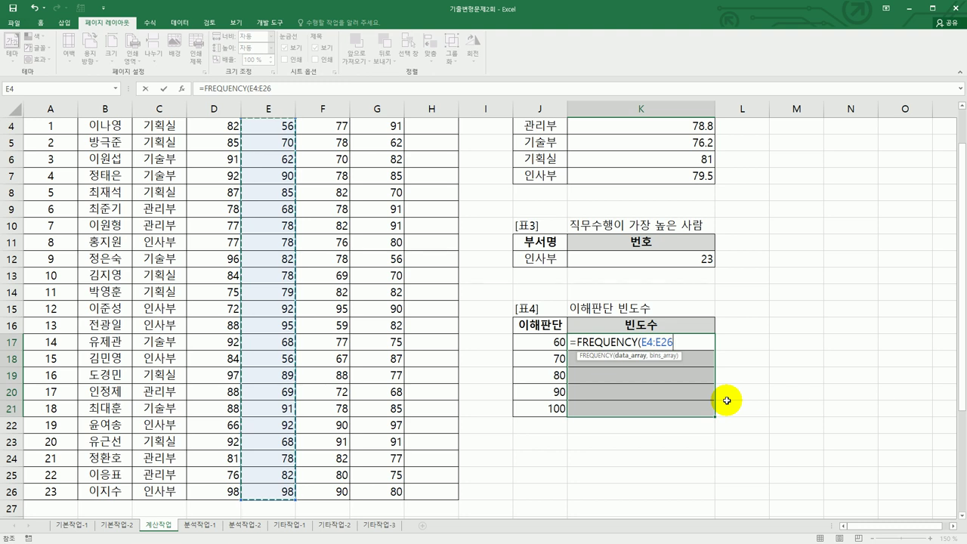
pyautogui.write(',')
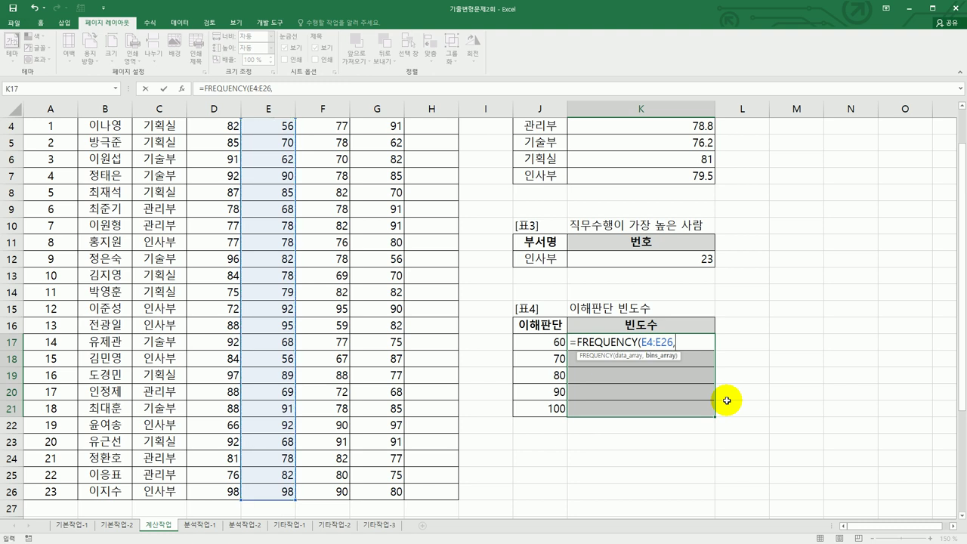
pyautogui.moveTo(544, 341); pyautogui.dragTo(543, 410)
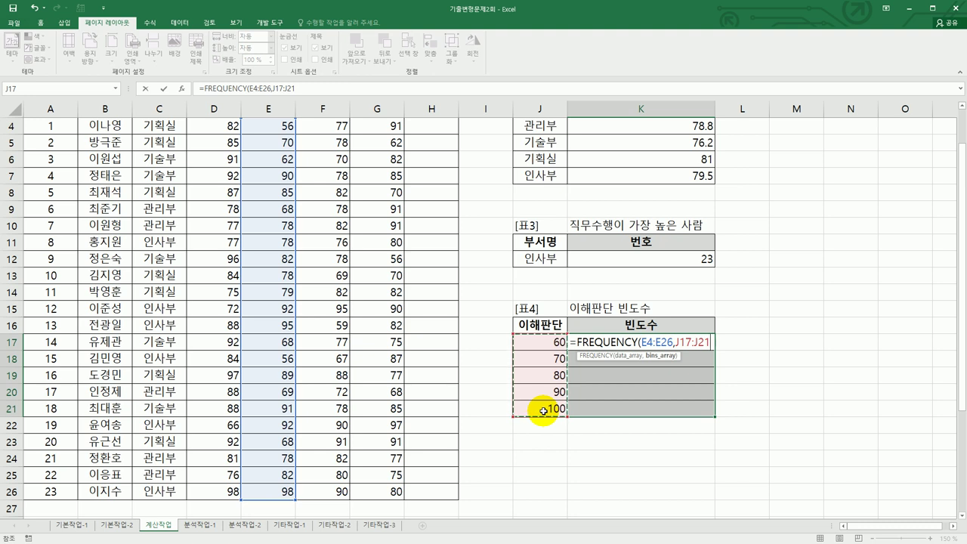
pyautogui.write(')')
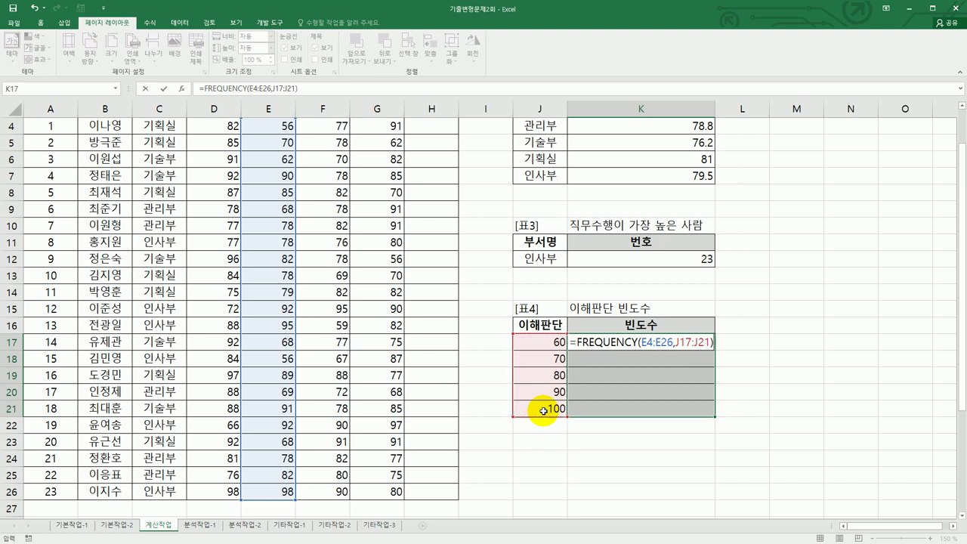
pyautogui.hotkey('ctrl', 'shift', 'Return')
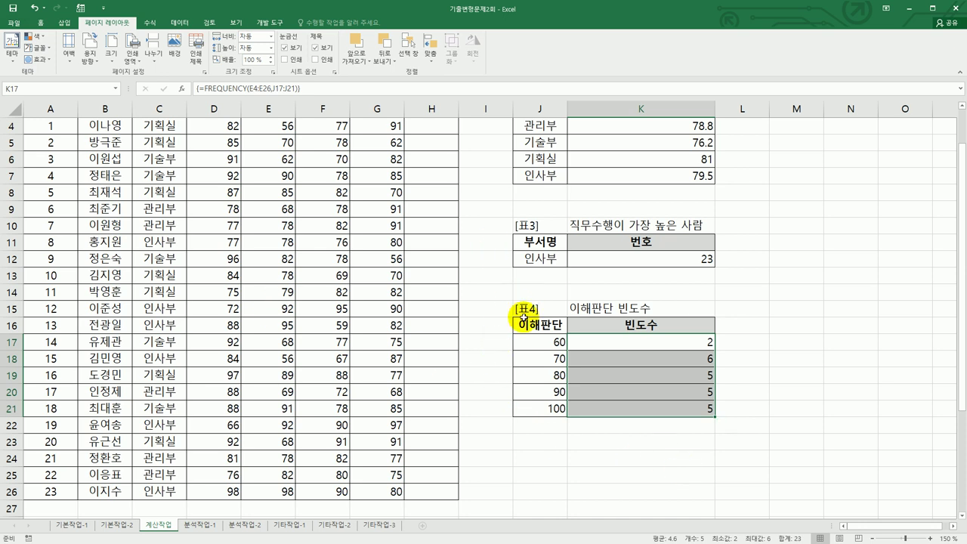
pyautogui.doubleClick(626, 341)
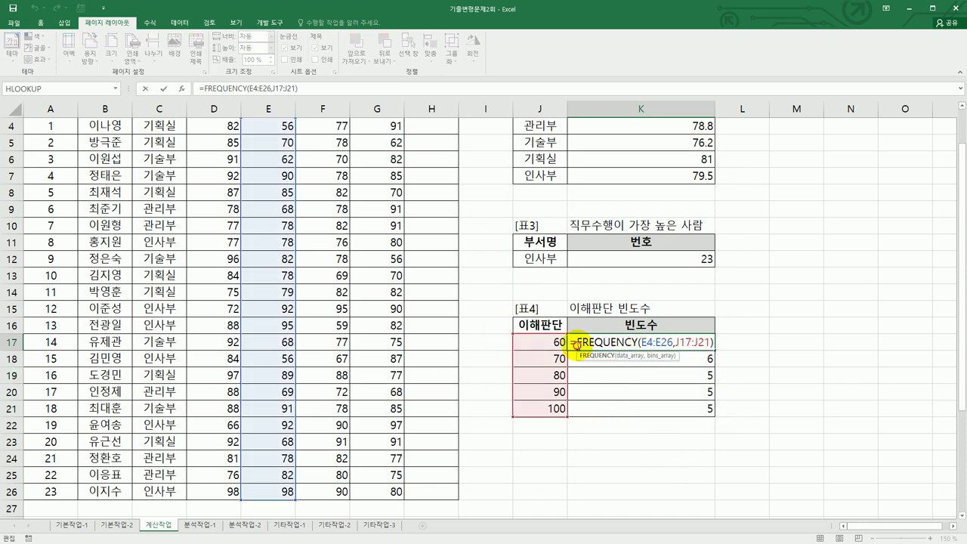
pyautogui.write('TEXT(')
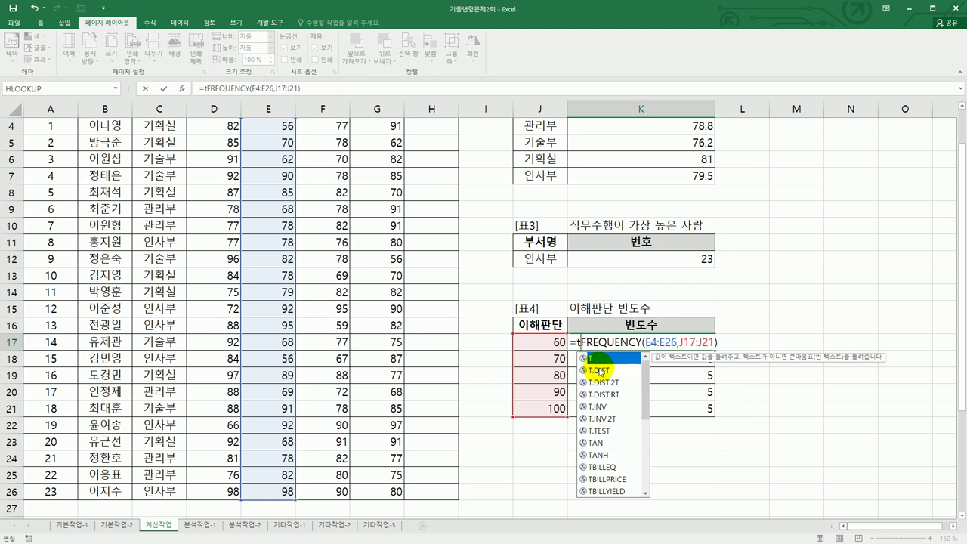
pyautogui.press('End')
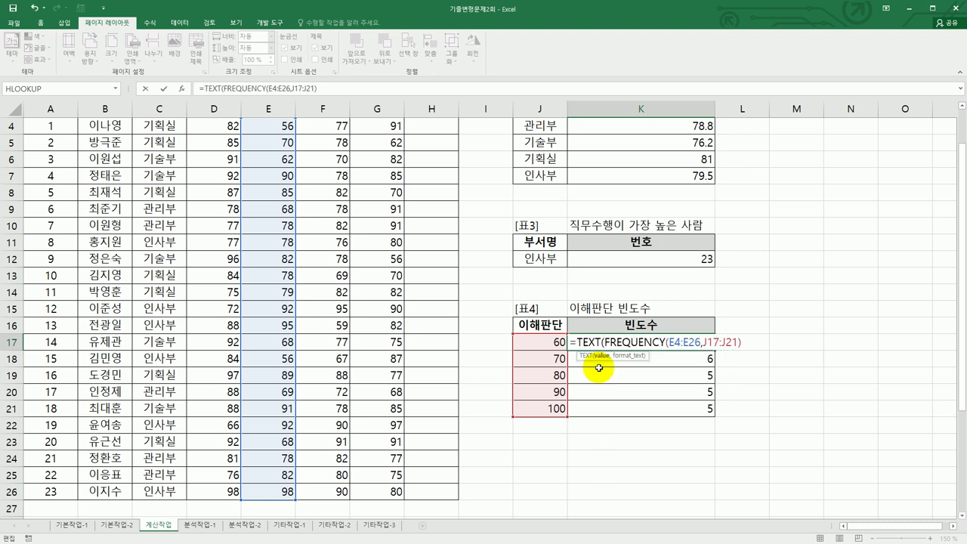
pyautogui.write(',"0a')
pyautogui.press('BackSpace')
pyautogui.write('명')
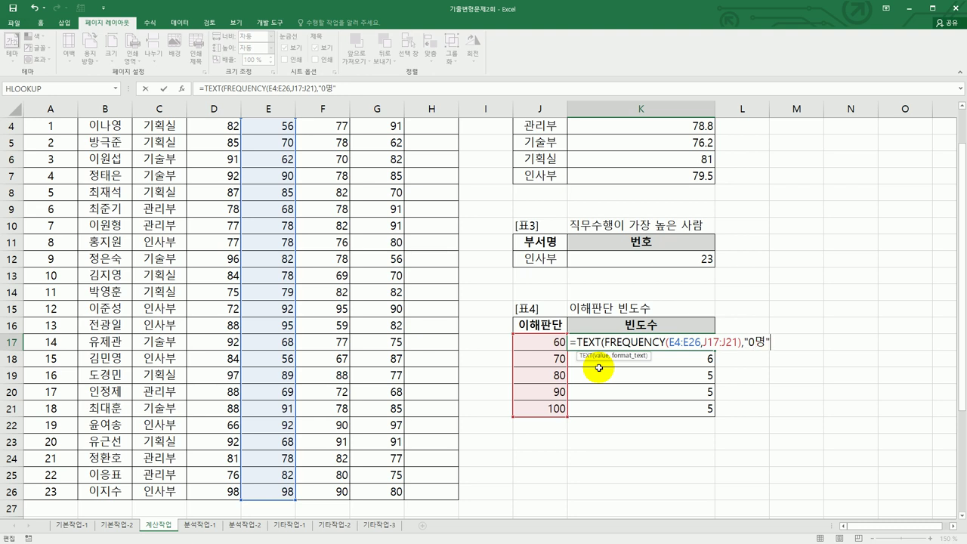
pyautogui.write('")')
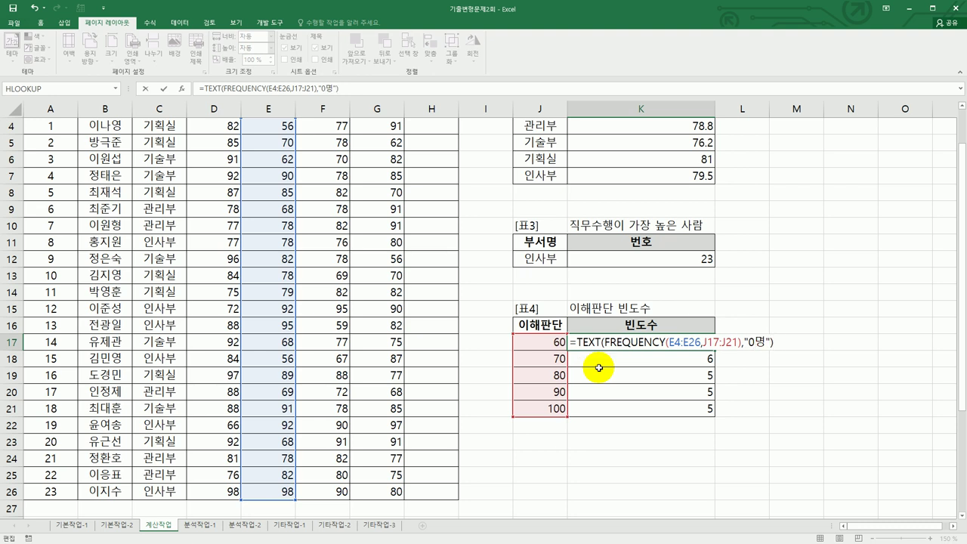
pyautogui.press('Escape')
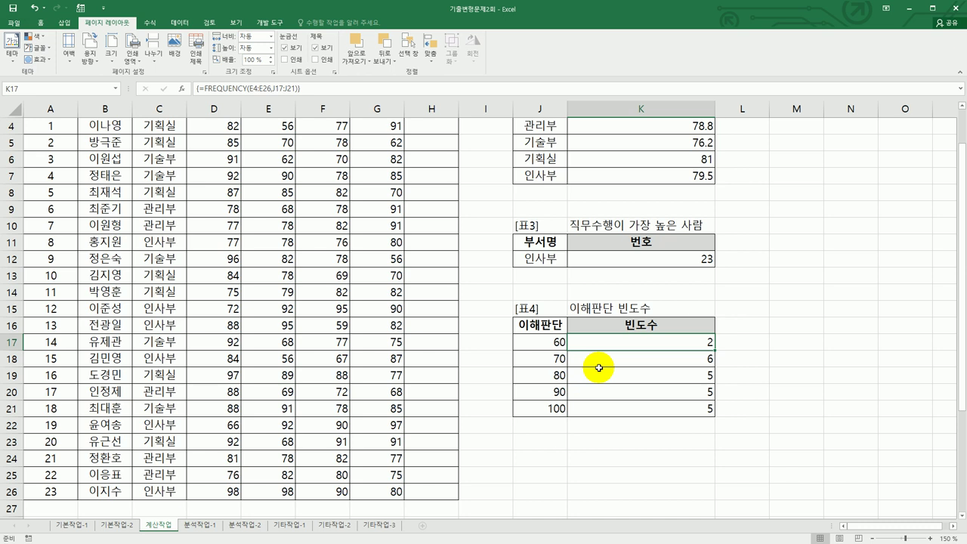
# Wrap the FREQUENCY formula in K17:K21 in TEXT with the format "0명" and enter it as an array formula.
pyautogui.moveTo(610, 345); pyautogui.dragTo(614, 406)
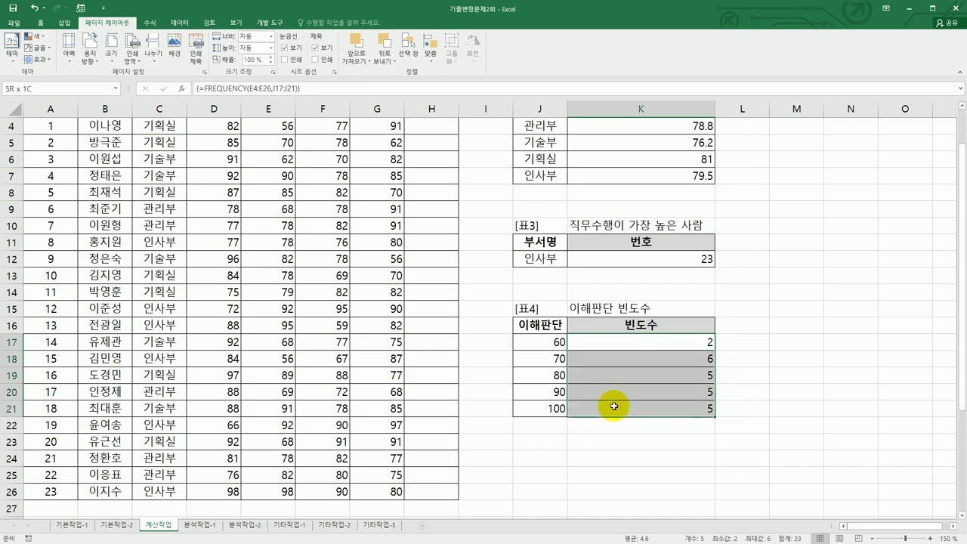
pyautogui.click(205, 87)
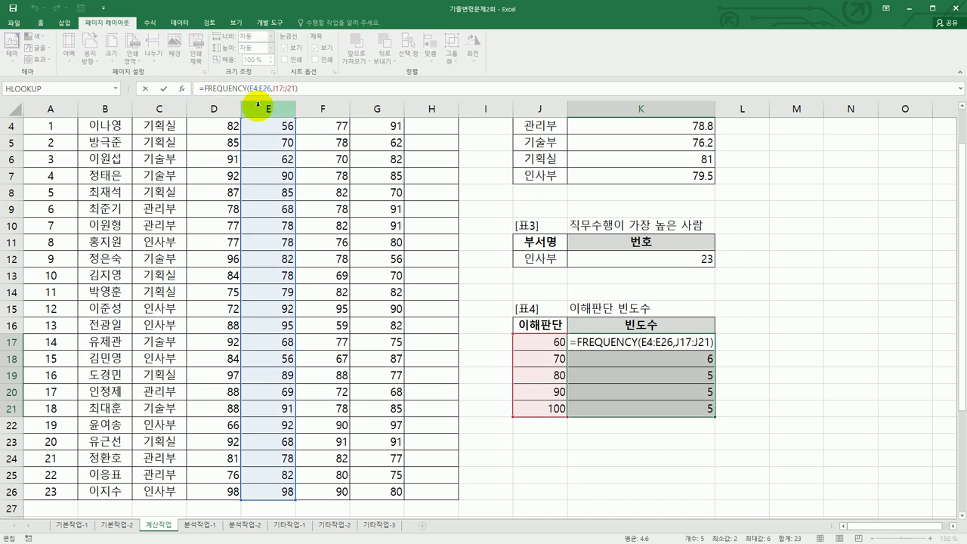
pyautogui.write('te')
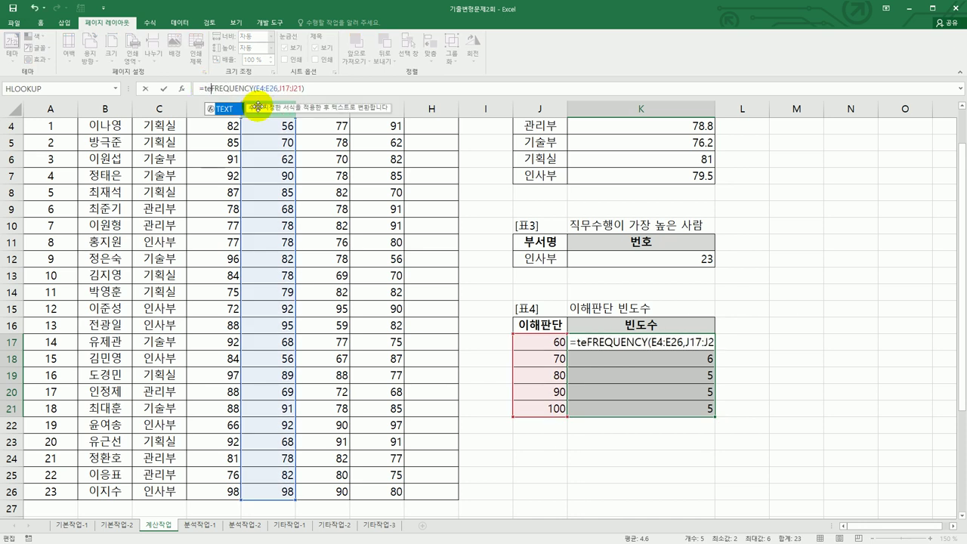
pyautogui.write('xt(')
pyautogui.press('End')
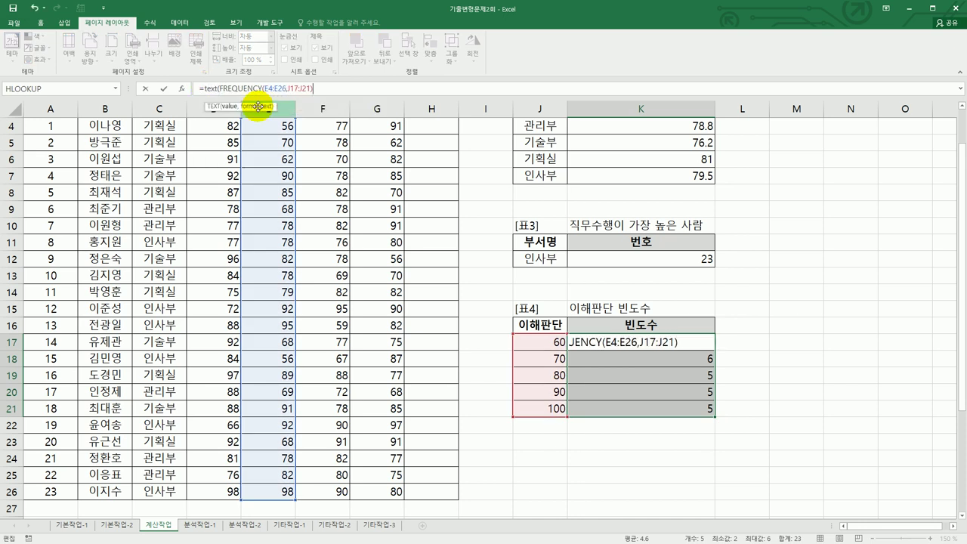
pyautogui.write(',"0aud')
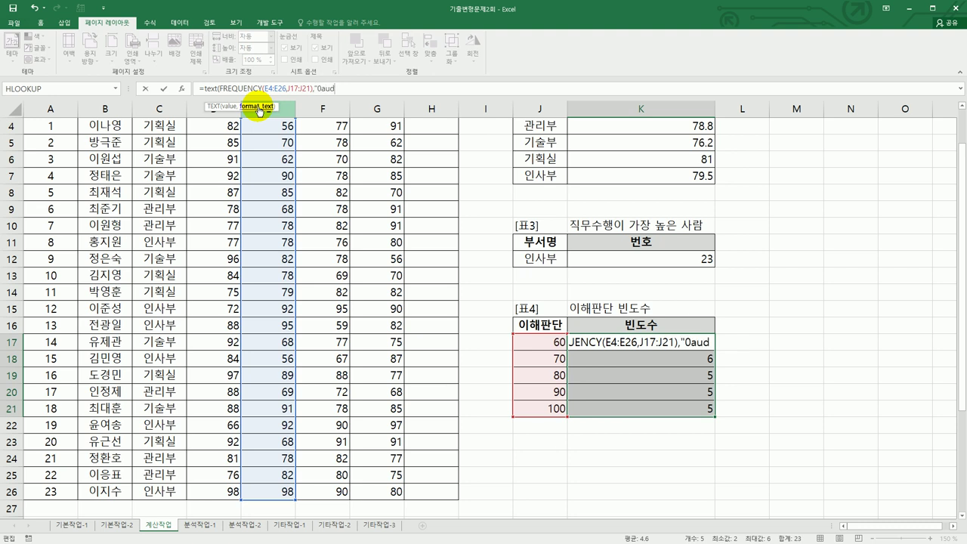
pyautogui.press('BackSpace')
pyautogui.press('BackSpace')
pyautogui.press('BackSpace')
pyautogui.write('명")')
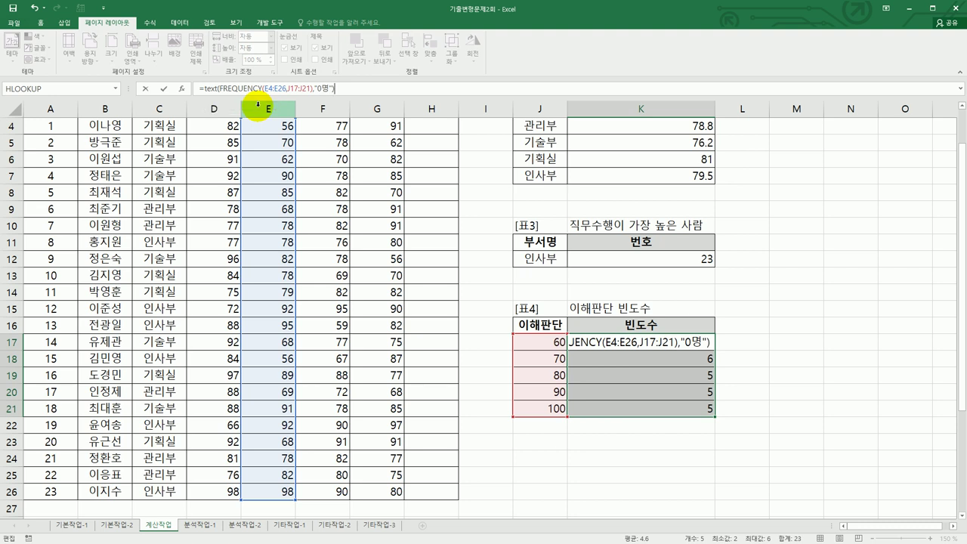
pyautogui.hotkey('ctrl', 'shift', 'Return')
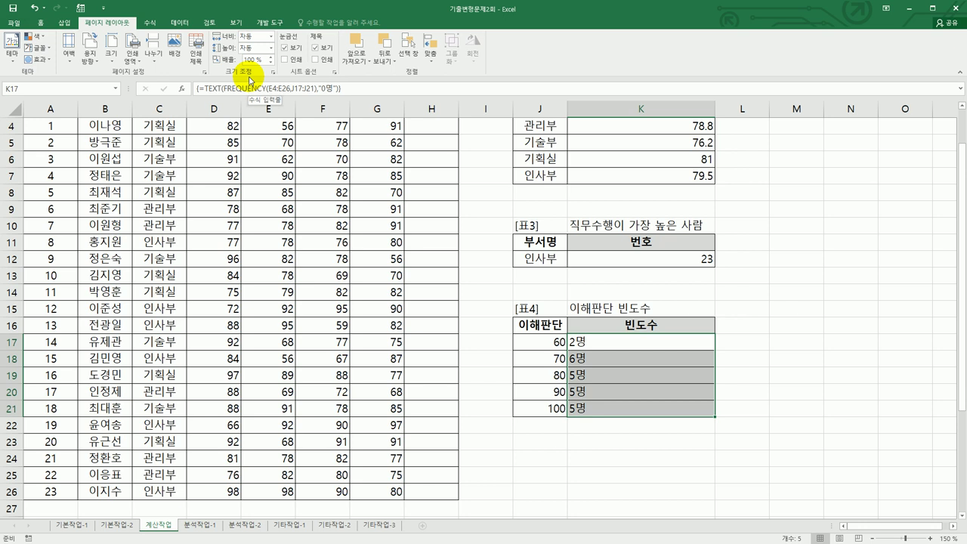
# Start a SUMPRODUCT formula in F30, the first 등급 cell of 표5.
pyautogui.scroll(-4, 249, 80)
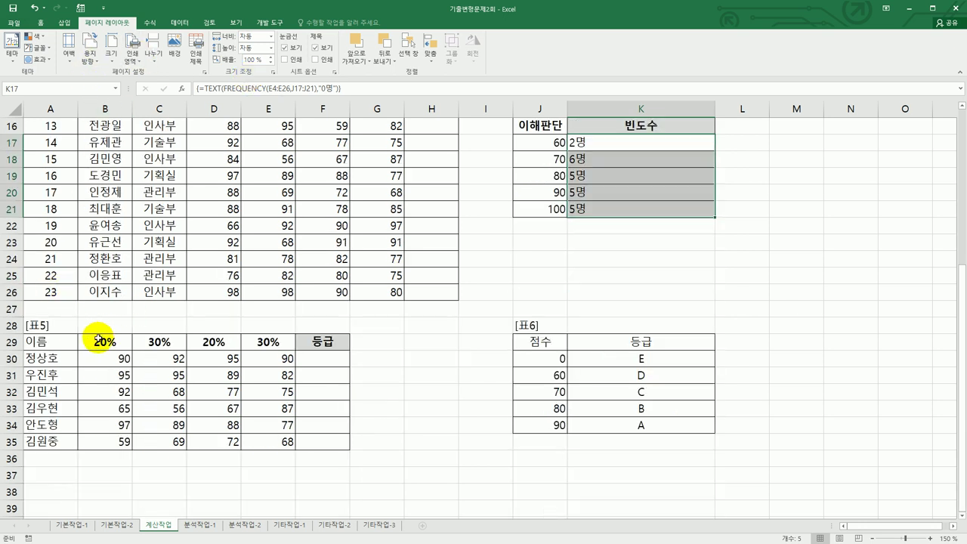
pyautogui.moveTo(99, 341); pyautogui.dragTo(262, 343)
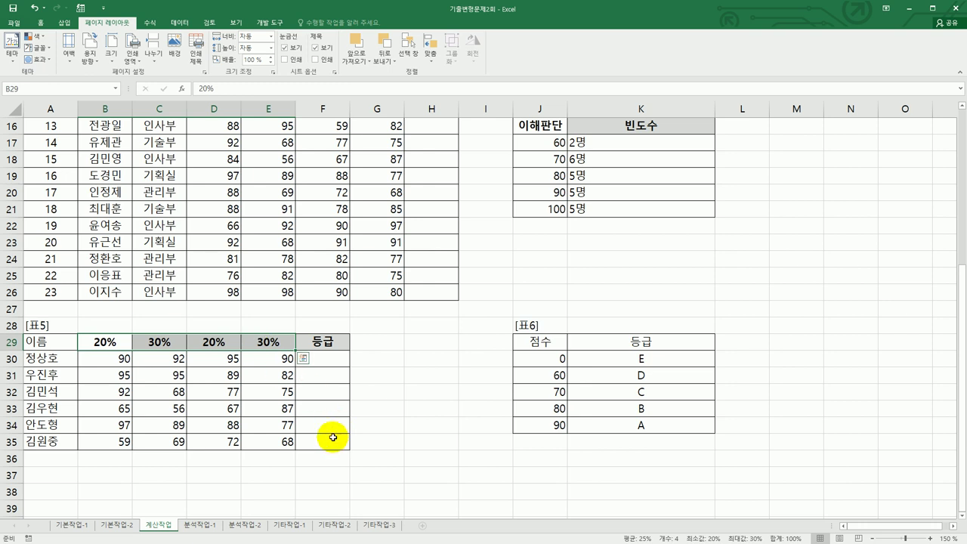
pyautogui.click(330, 375)
pyautogui.click(330, 361)
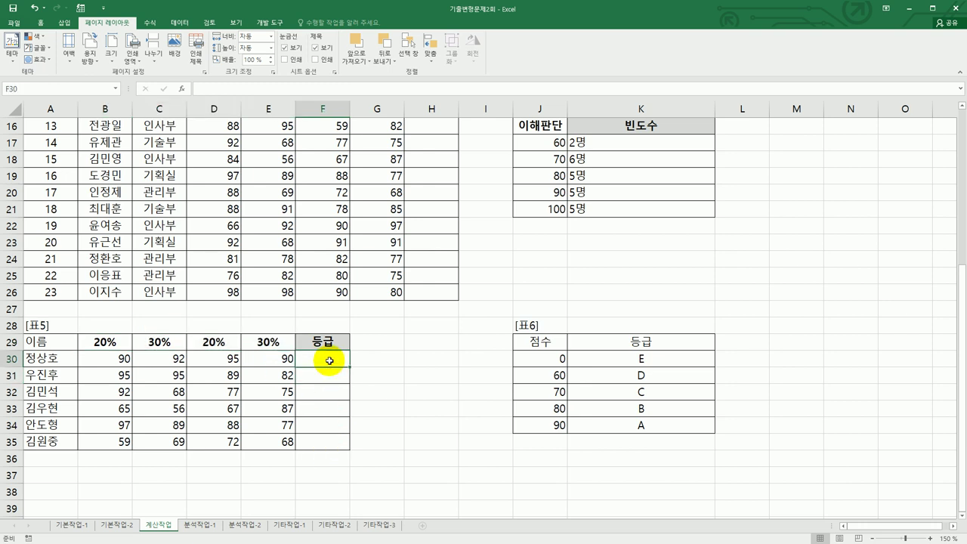
pyautogui.moveTo(330, 361); pyautogui.dragTo(324, 438)
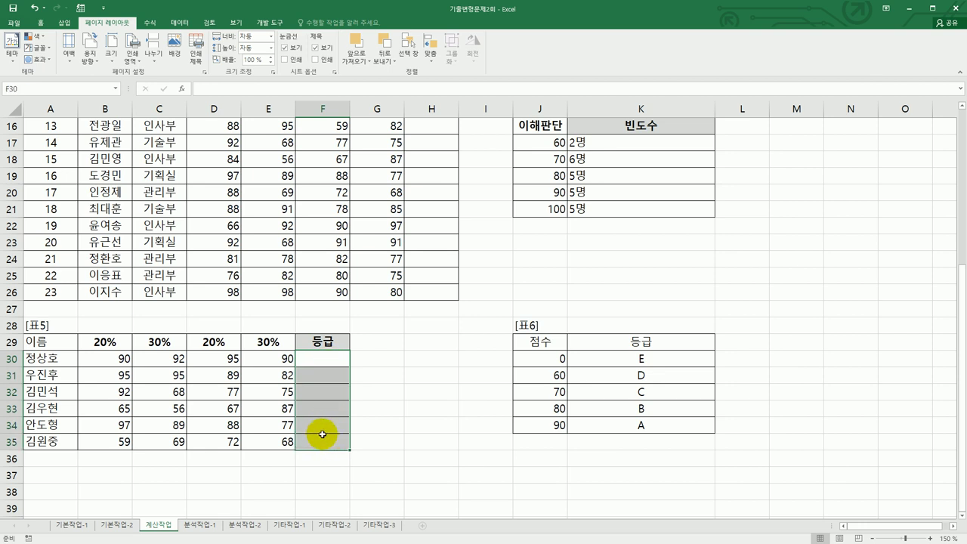
pyautogui.click(315, 362)
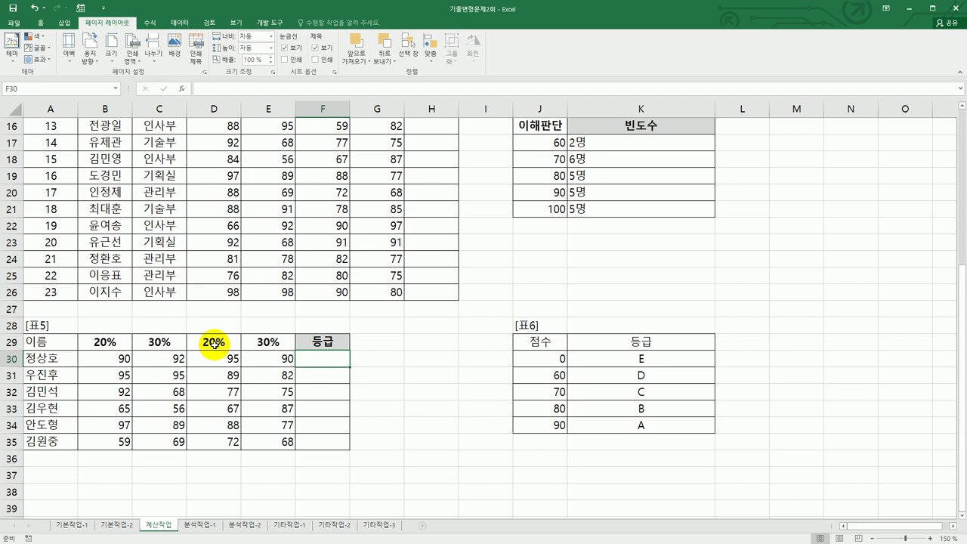
pyautogui.write('=')
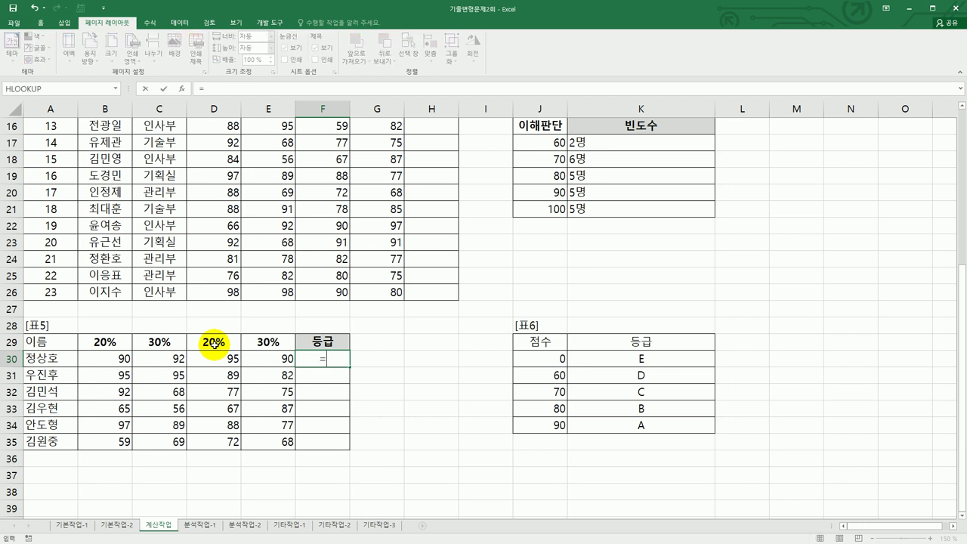
pyautogui.write('sum')
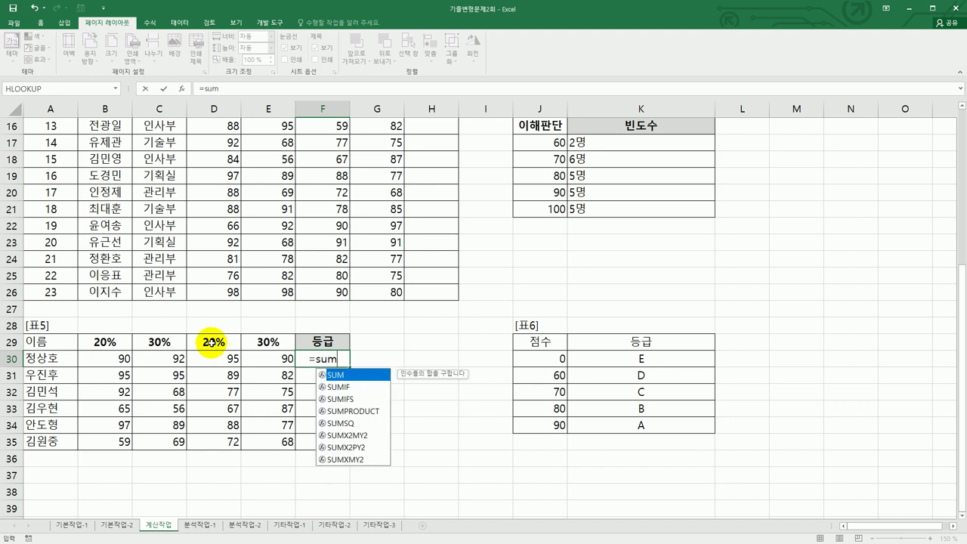
pyautogui.doubleClick(346, 411)
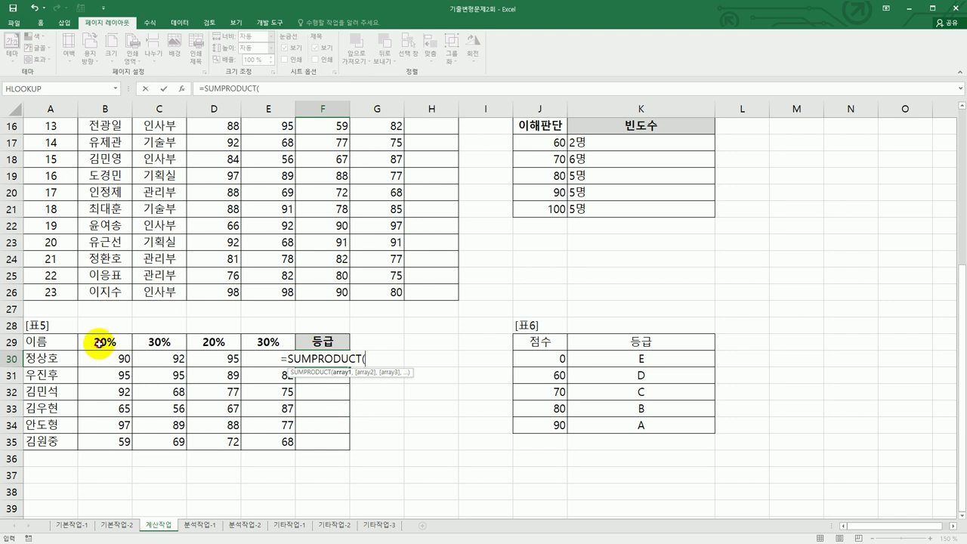
# Complete F30 as =SUMPRODUCT($B$29:$E$29,B30:E30) and fill the formula down to F35.
pyautogui.moveTo(102, 341); pyautogui.dragTo(259, 342)
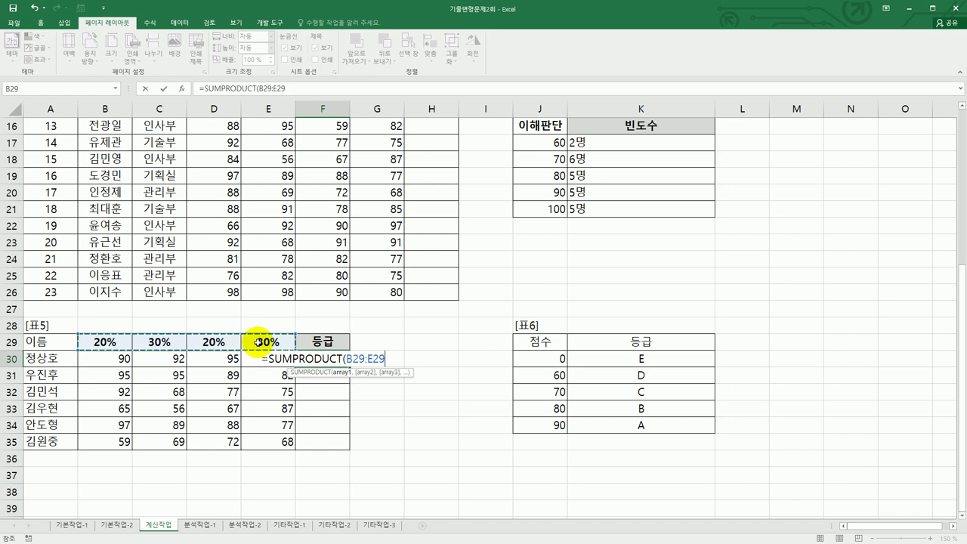
pyautogui.press('F4')
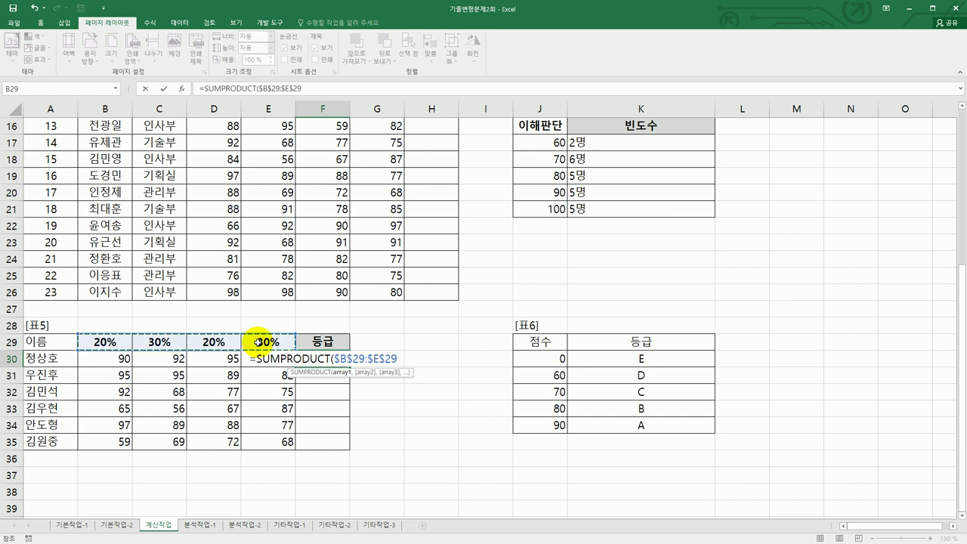
pyautogui.write(',')
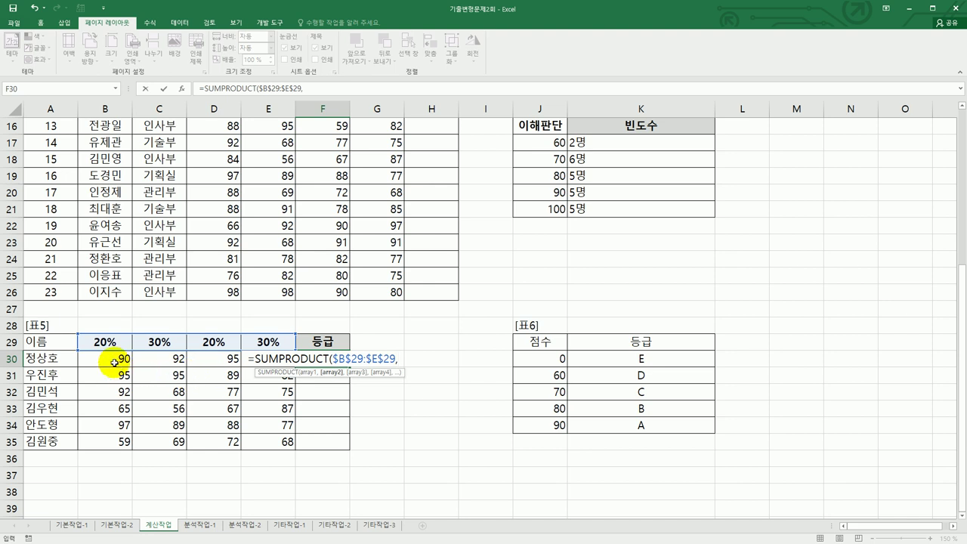
pyautogui.moveTo(114, 363); pyautogui.dragTo(249, 362)
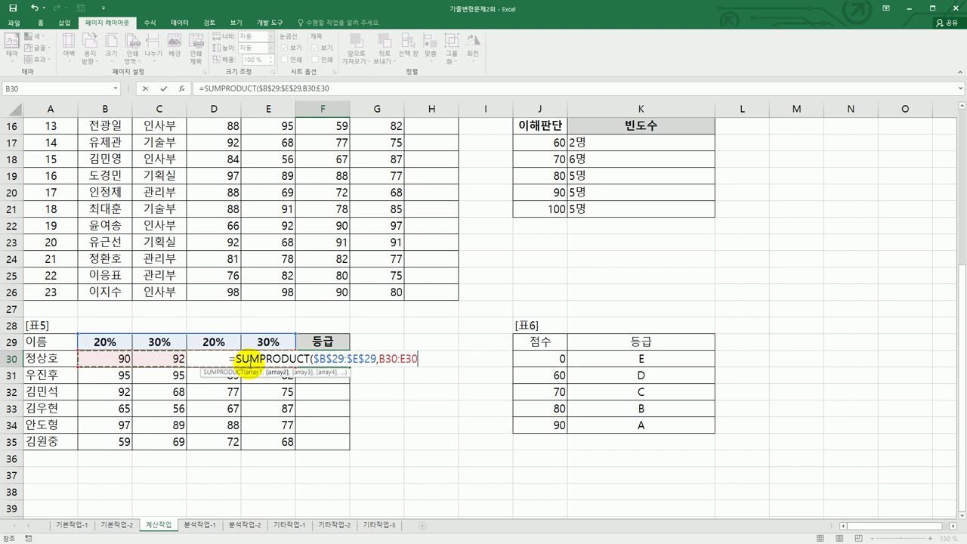
pyautogui.write(')')
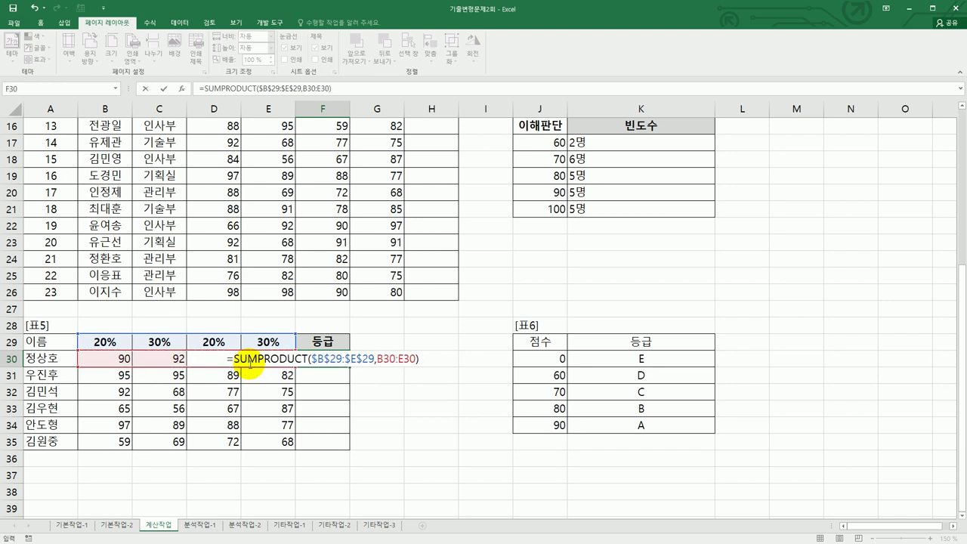
pyautogui.press('Return')
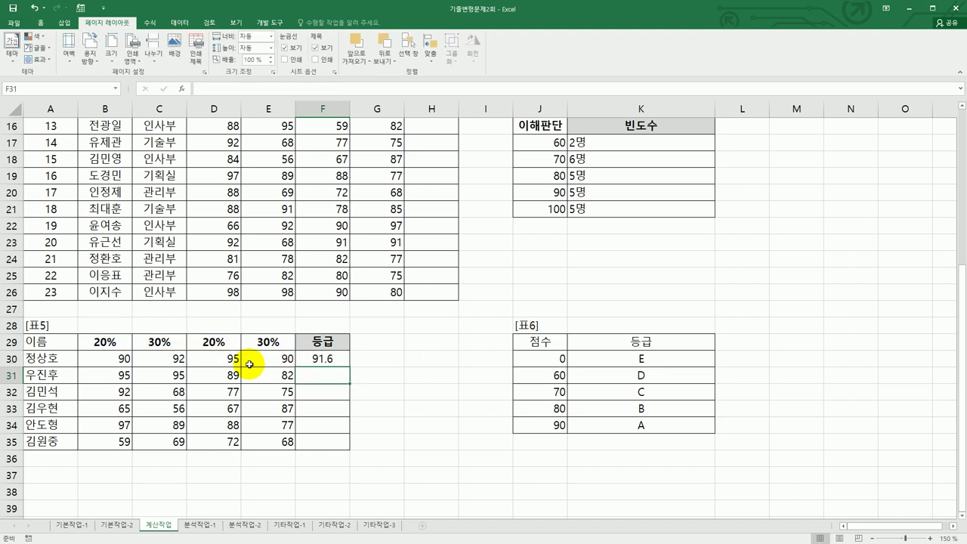
pyautogui.click(317, 358)
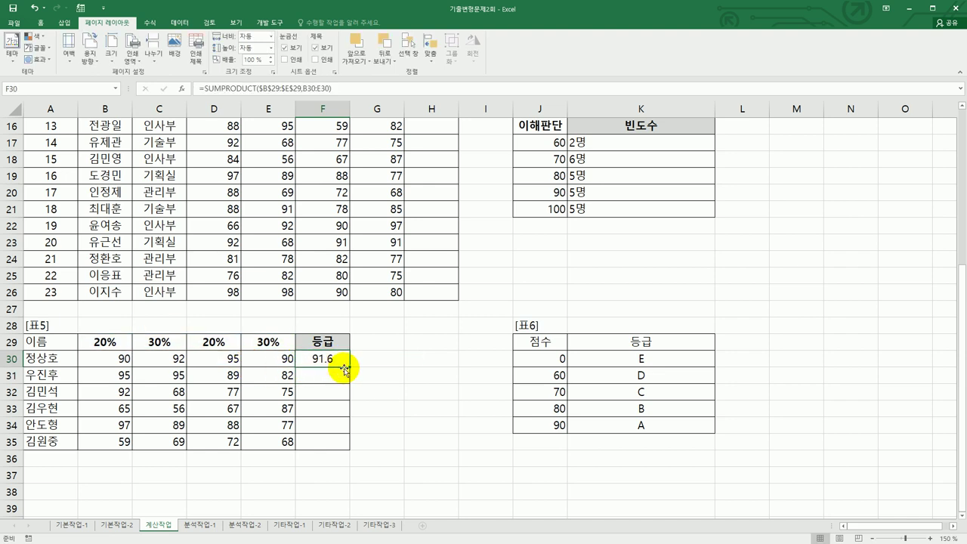
pyautogui.moveTo(353, 367); pyautogui.dragTo(353, 451)
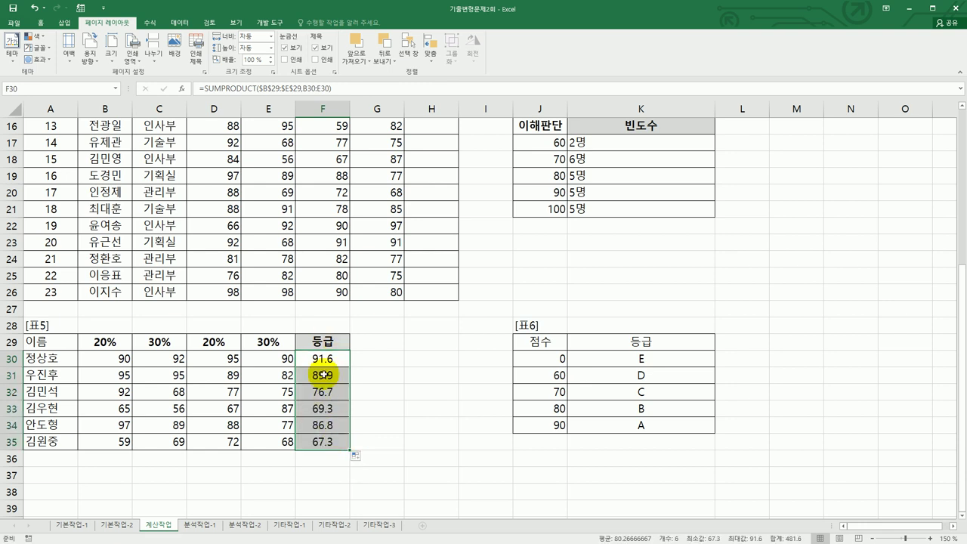
# Compare the weighted scores with 표6 and wrap the SUMPRODUCT formula in F30 in VLOOKUP as its lookup value.
pyautogui.click(527, 428)
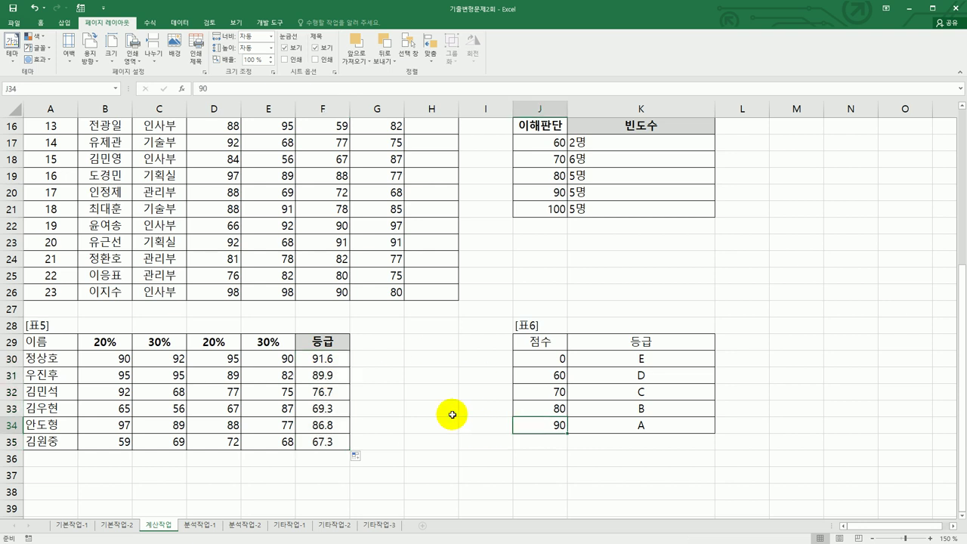
pyautogui.click(344, 375)
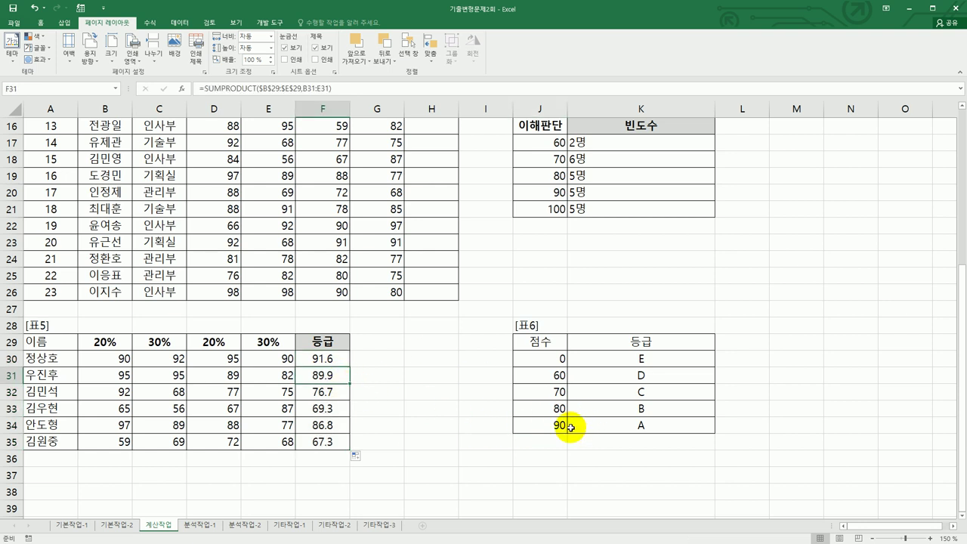
pyautogui.click(556, 407)
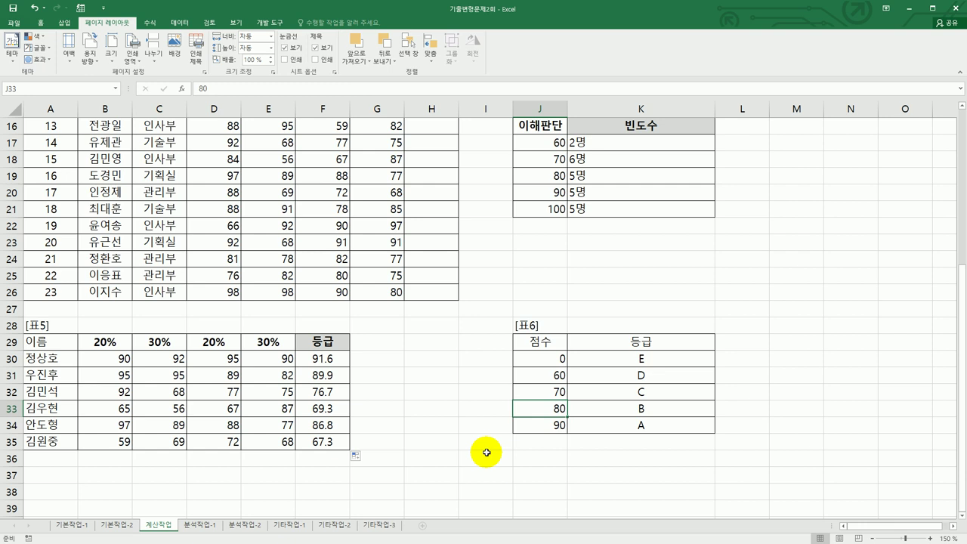
pyautogui.moveTo(553, 359); pyautogui.dragTo(555, 424)
pyautogui.moveTo(617, 360); pyautogui.dragTo(613, 428)
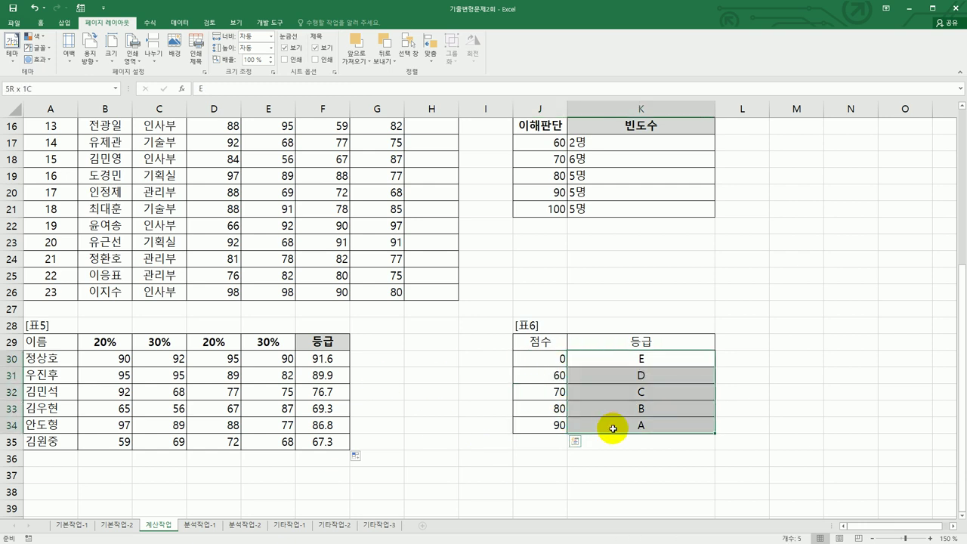
pyautogui.click(314, 361)
pyautogui.doubleClick(315, 361)
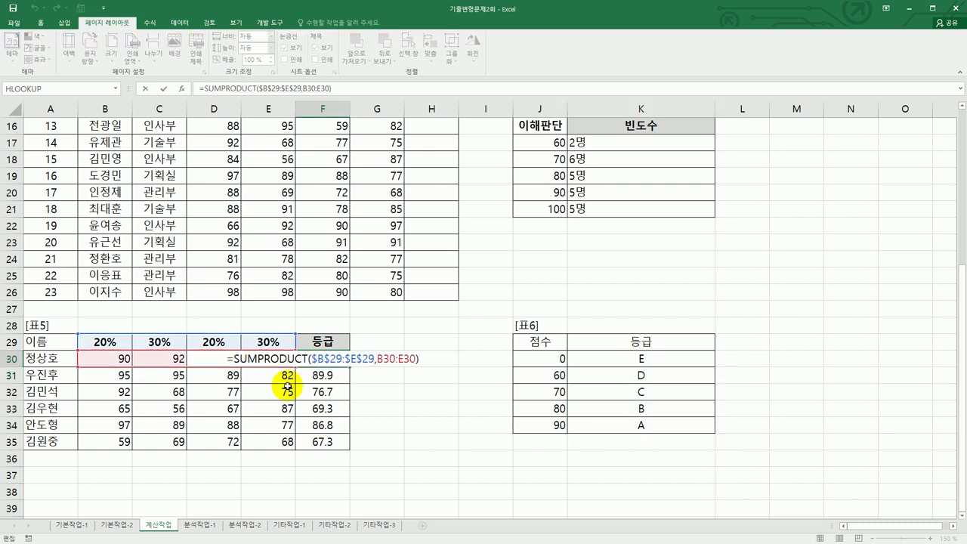
pyautogui.write('vl')
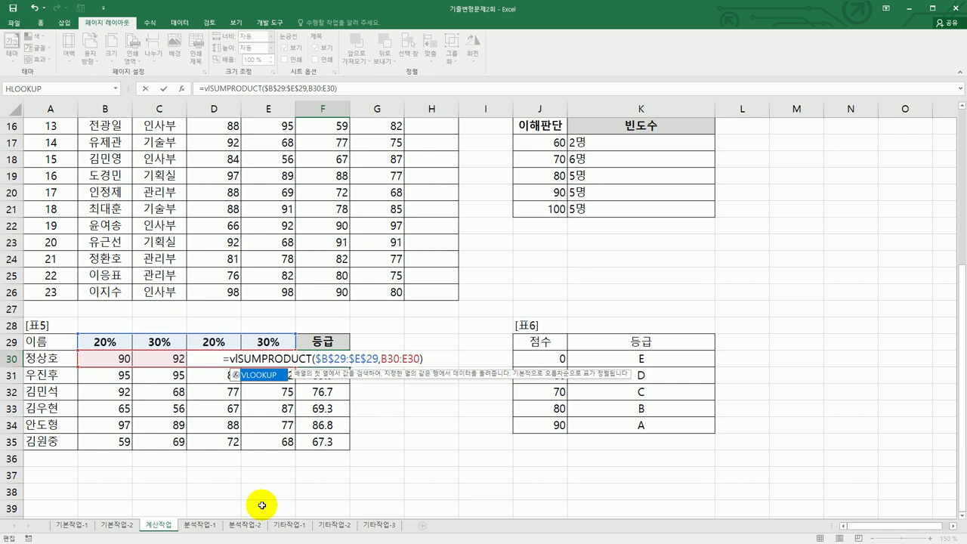
pyautogui.doubleClick(259, 375)
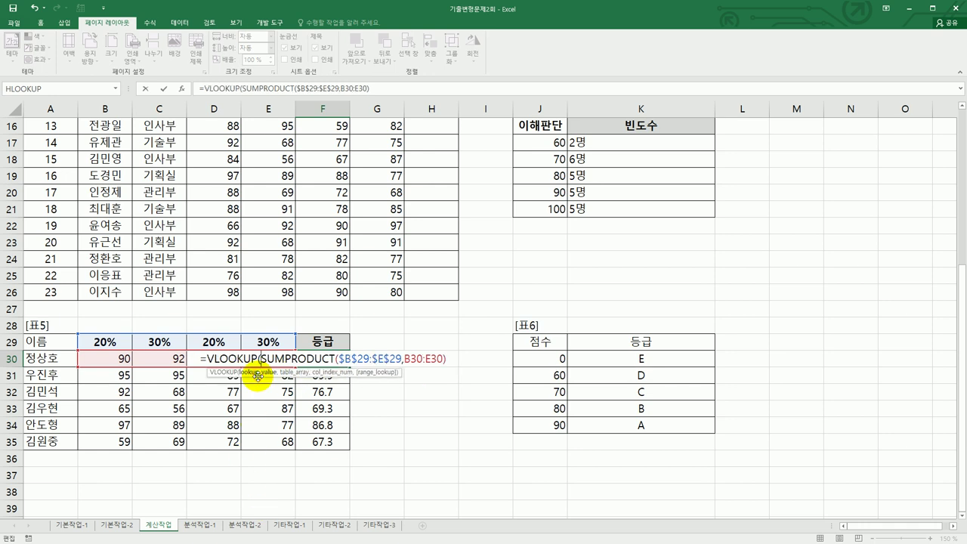
# Complete the VLOOKUP in F30 with the absolute table $J$30:$K$34 and column index 2, and fill it down to F35.
pyautogui.click(453, 359)
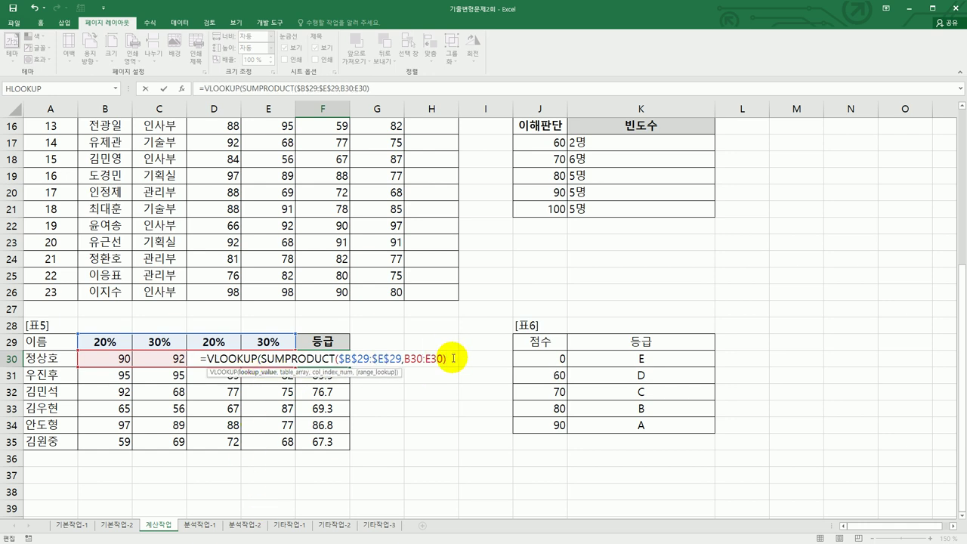
pyautogui.write(',')
pyautogui.moveTo(524, 358); pyautogui.dragTo(597, 429)
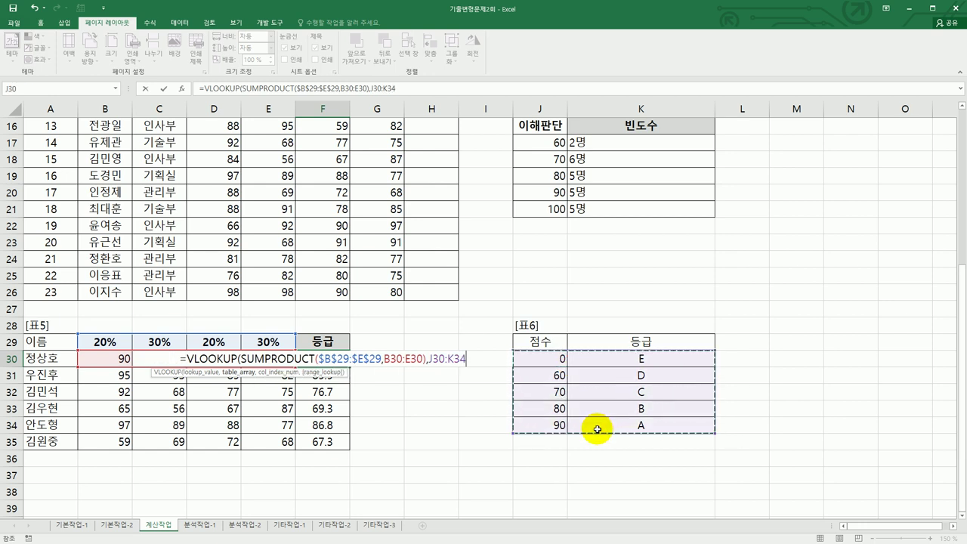
pyautogui.press('F4')
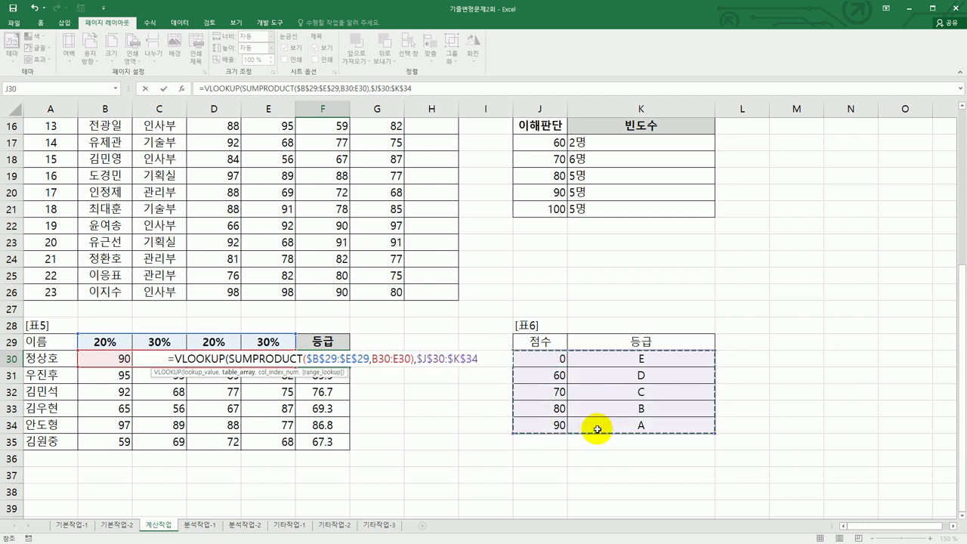
pyautogui.write(',')
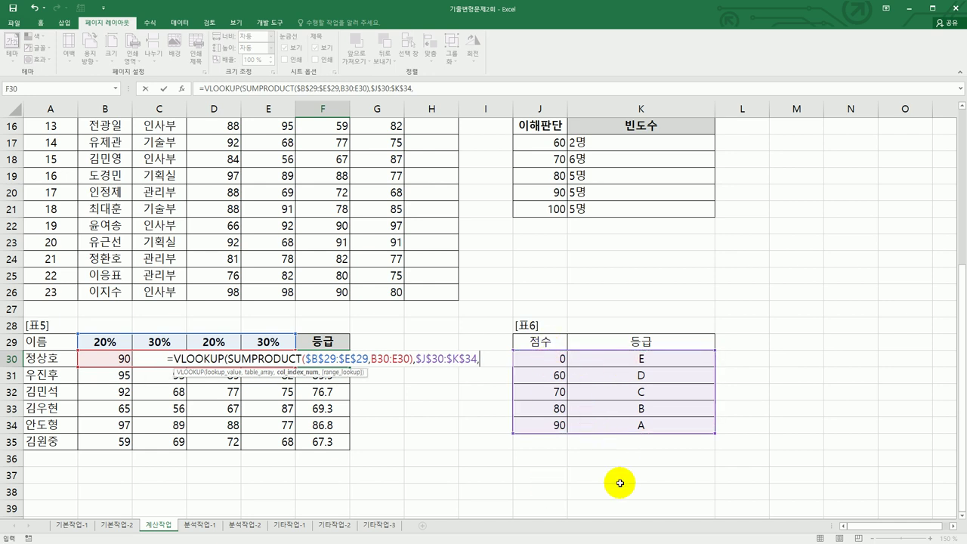
pyautogui.write('2')
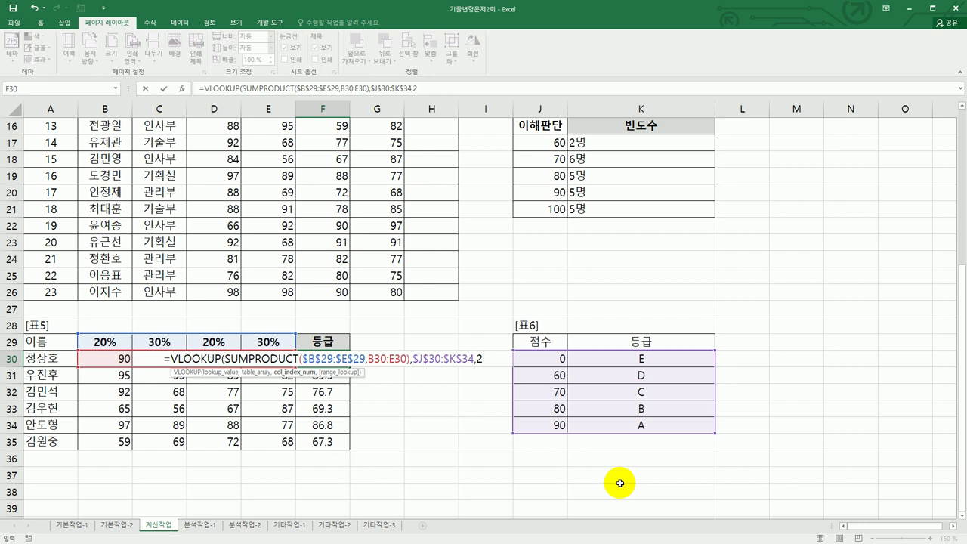
pyautogui.write(')')
pyautogui.press('Return')
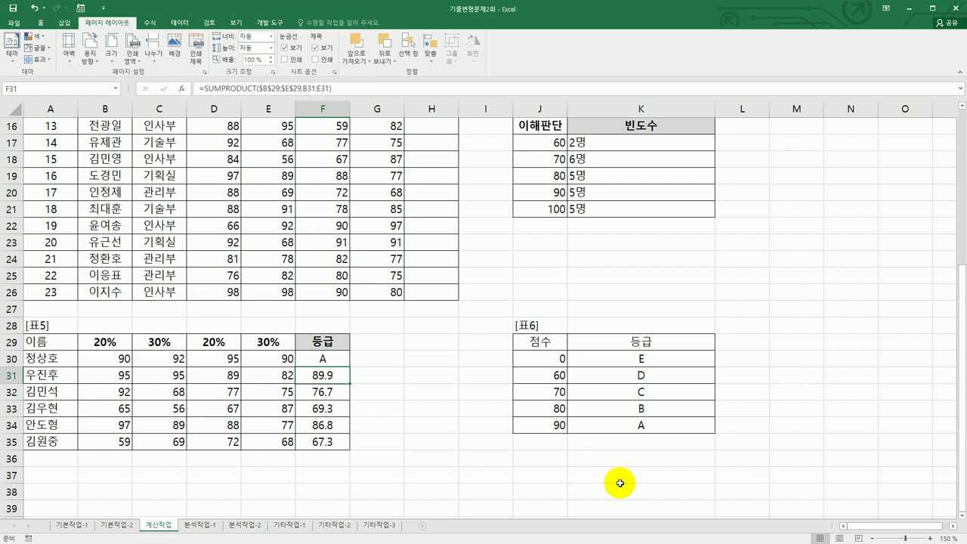
pyautogui.click(343, 364)
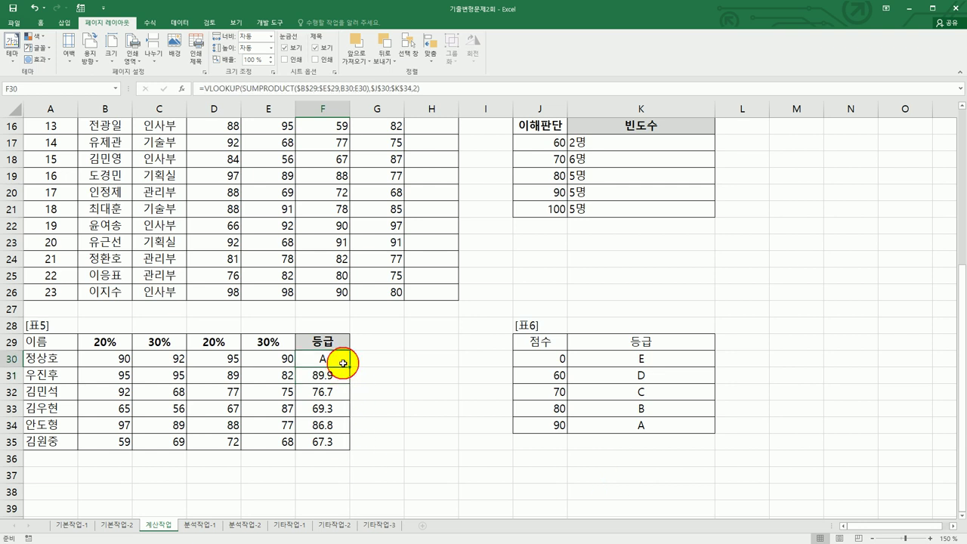
pyautogui.moveTo(349, 367); pyautogui.dragTo(349, 446)
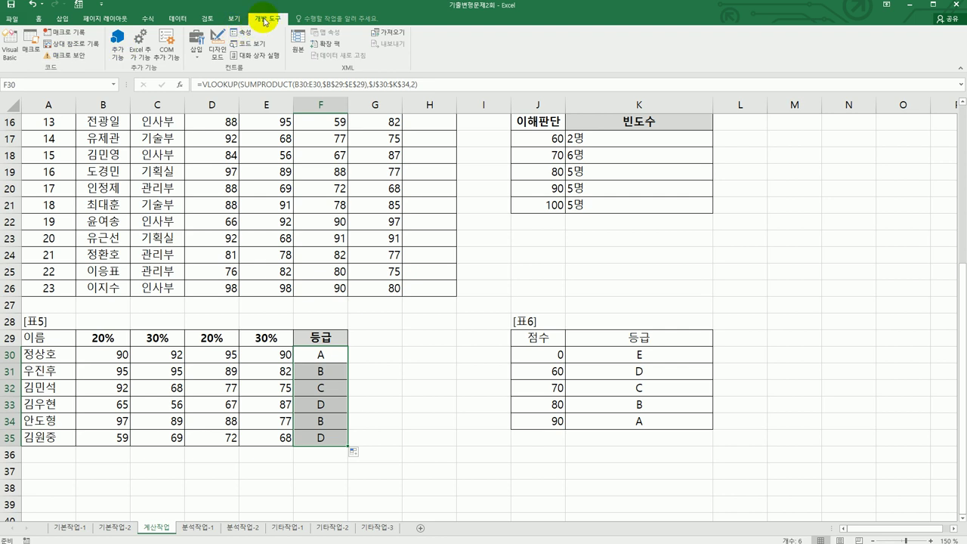
# Open the Visual Basic editor and insert a new standard module into the workbook's project.
pyautogui.scroll(5, 259, 270)
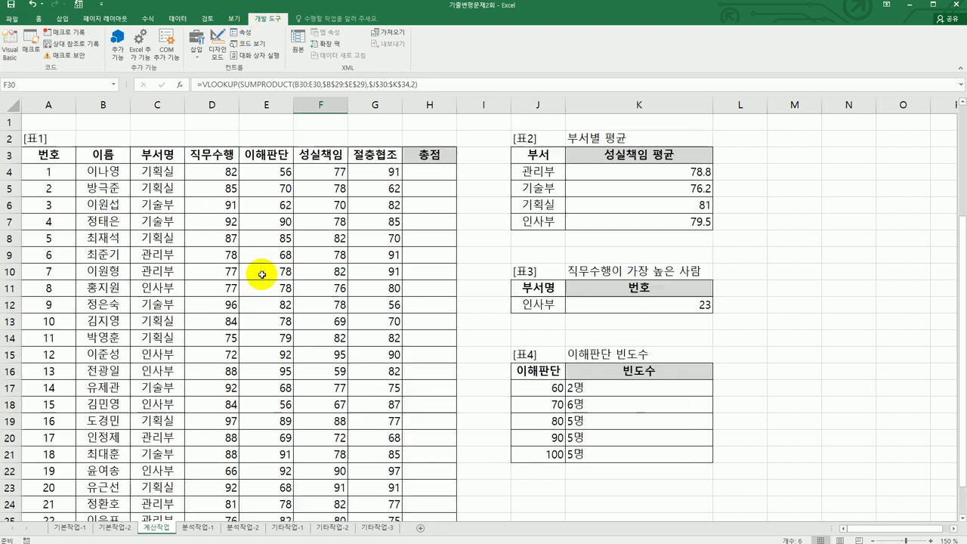
pyautogui.click(10, 51)
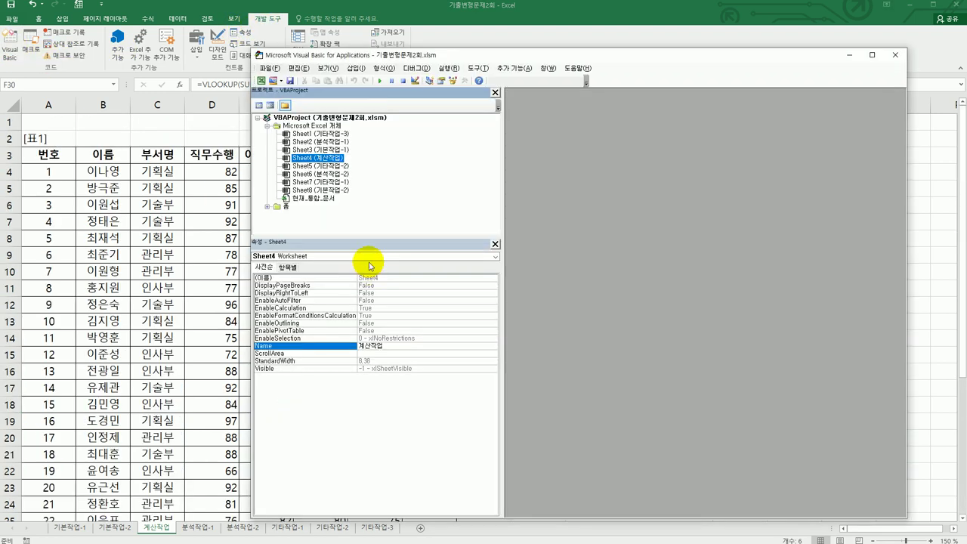
pyautogui.click(355, 68)
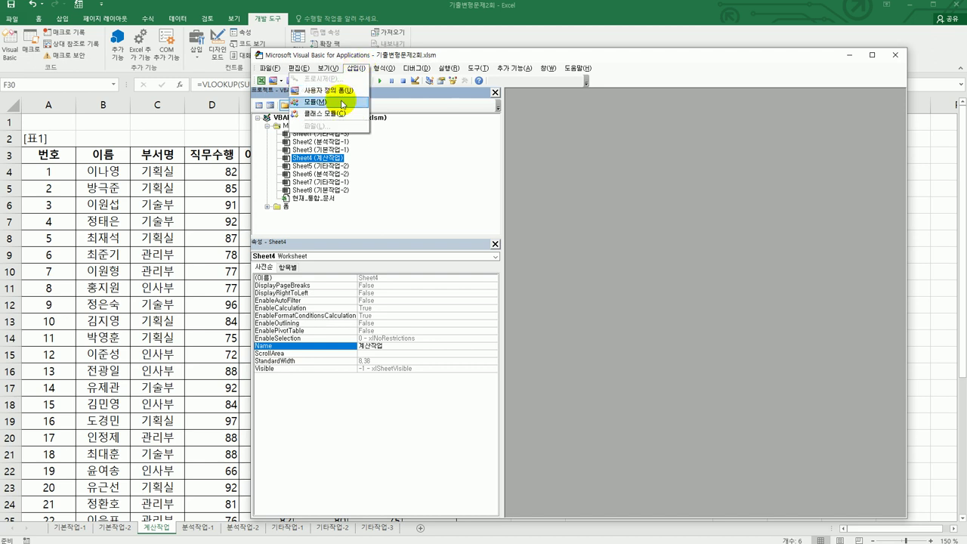
pyautogui.click(339, 101)
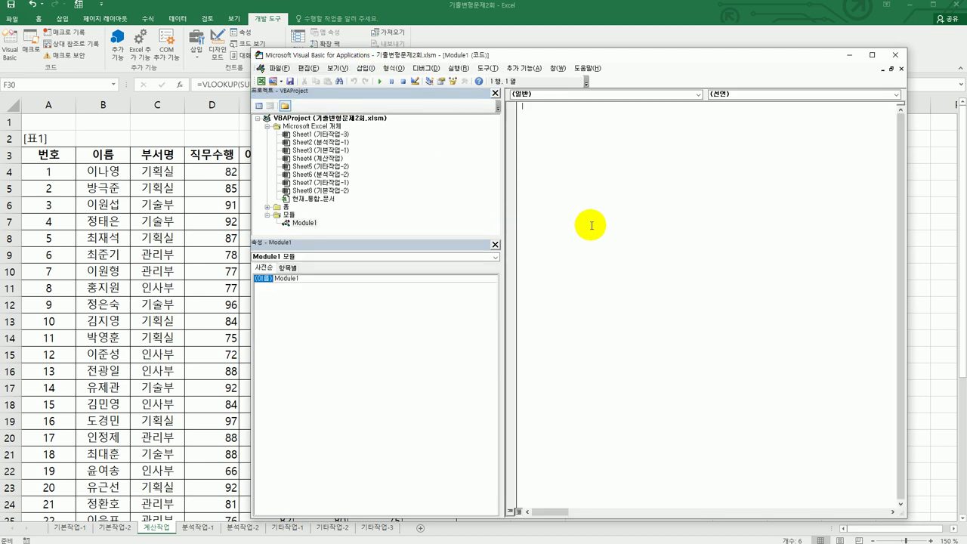
# Declare the public function fn총점 in the module with the parameters 직무수행, 이해판단, 성실책임 and 절충협조.
pyautogui.write('public')
pyautogui.press('BackSpace')
pyautogui.press('BackSpace')
pyautogui.press('BackSpace')
pyautogui.write('lic function fn출점(직무수행, 이해판단, 성')
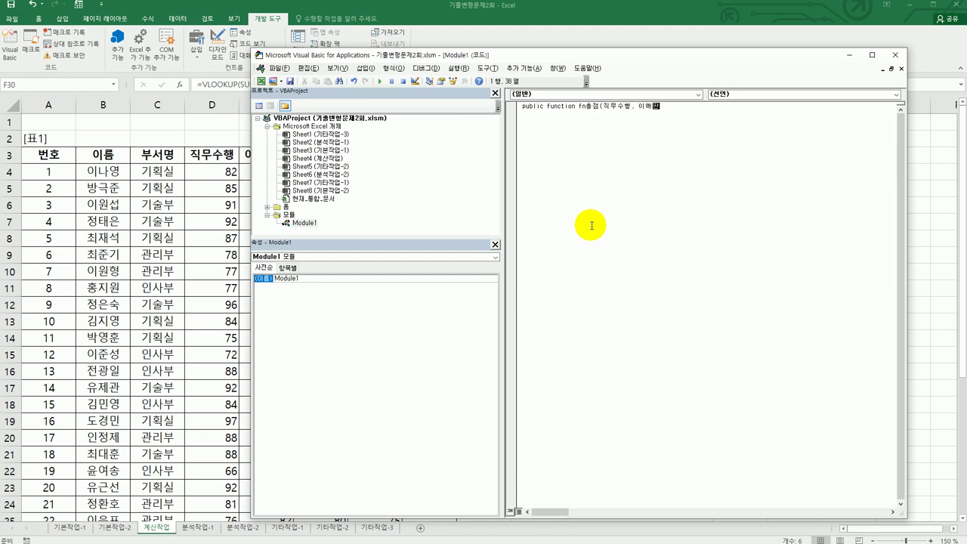
pyautogui.write('실책임, 절충협조)')
pyautogui.press('Return')
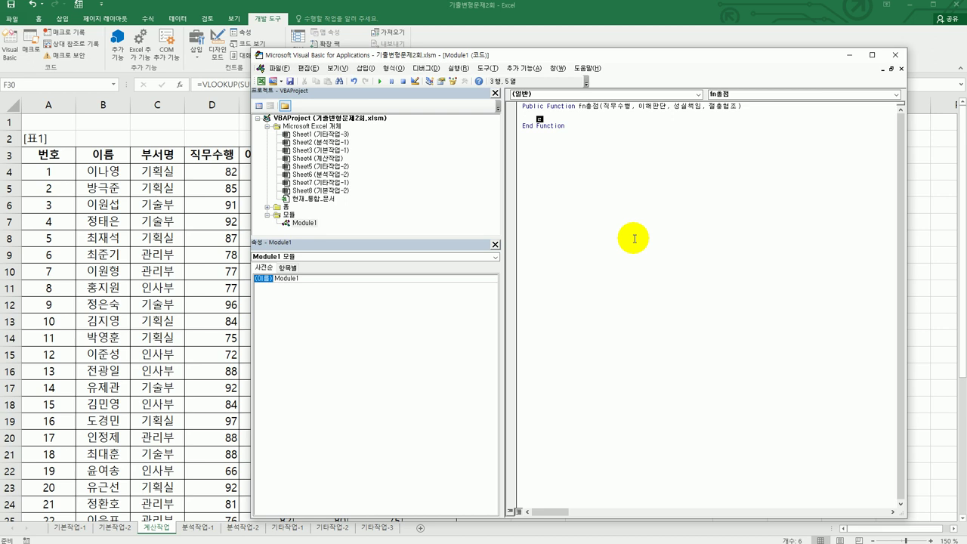
# Write the body line fn총점 = 직무수행 * 0.2 + 이해판단 * 0.3 + 성실책임 * 0.2 + 절충협조 * 0.3.
pyautogui.write('fn총')
pyautogui.write('총점 ')
pyautogui.write('= 지')
pyautogui.write('직무수행 ')
pyautogui.write('* 이')
pyautogui.write('.2 +')
pyautogui.write(' 이해판단')
pyautogui.write(' * 이')
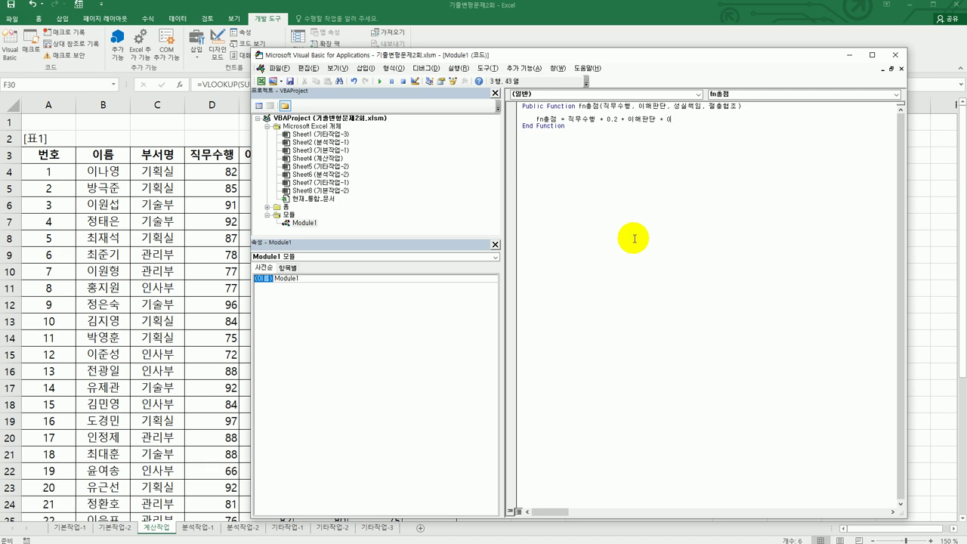
pyautogui.write('.3 + 성실책임 * 0.2 + 절충협조 * 0.3')
pyautogui.press('Return')
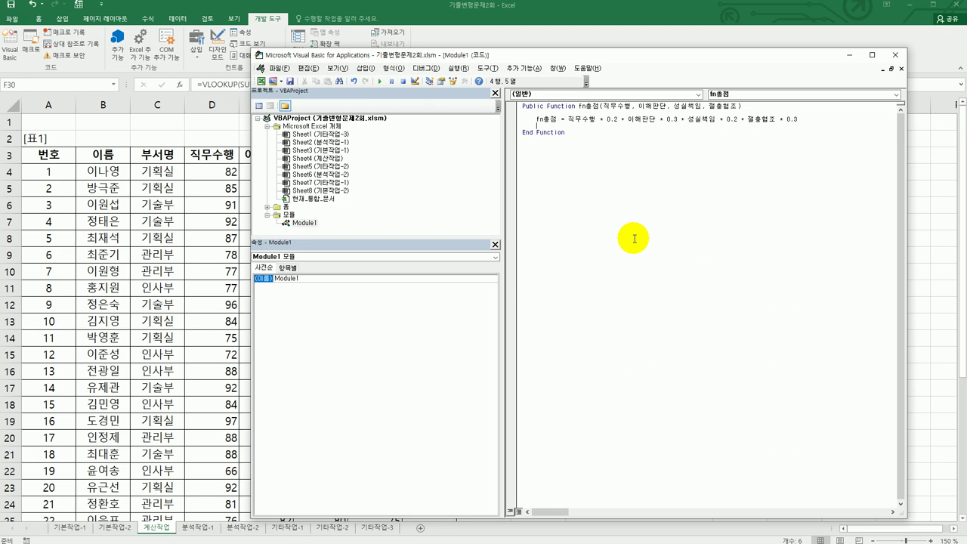
# Insert an If line above the calculation that tests whether 직무수행, 이해판단, 성실책임 or 절충협조 is below 60, joined with Or.
pyautogui.press('Up')
pyautogui.press('Return')
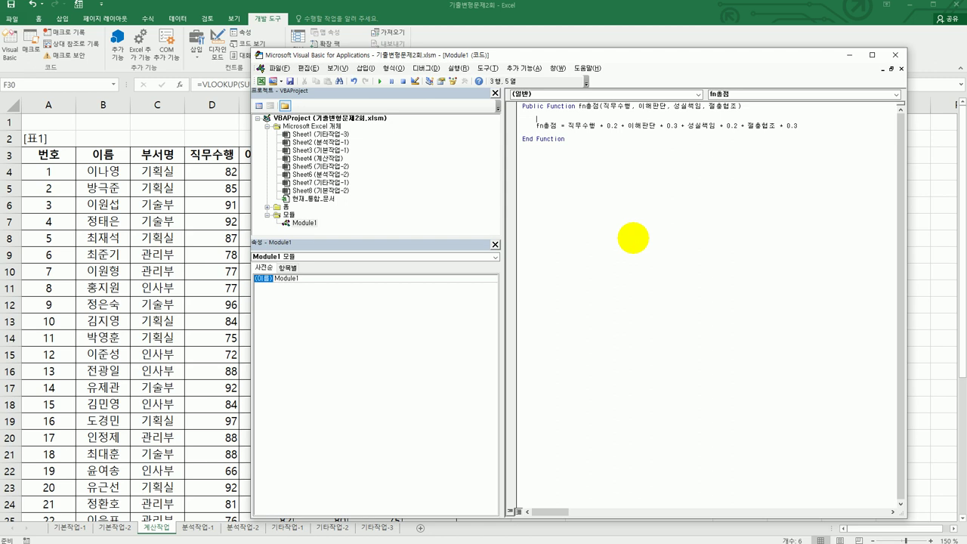
pyautogui.write('if 직무수행 <60 or 이해판단 < 60')
pyautogui.press('BackSpace')
pyautogui.press('BackSpace')
pyautogui.press('BackSpace')
pyautogui.press('BackSpace')
pyautogui.write('단 < 60 or 성')
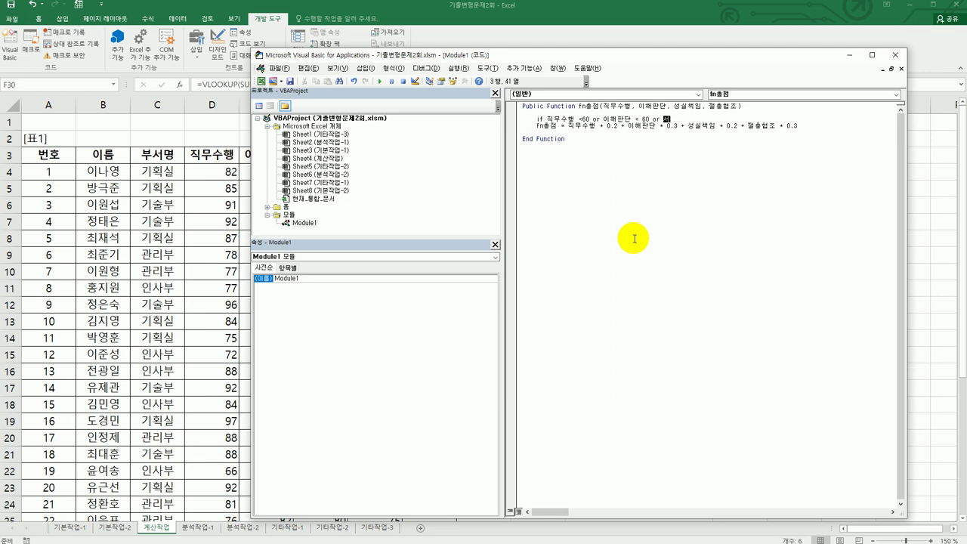
pyautogui.write('실책임 <')
pyautogui.write('60')
pyautogui.write(' or 직')
pyautogui.write('출협조 ')
pyautogui.write('< 60 then')
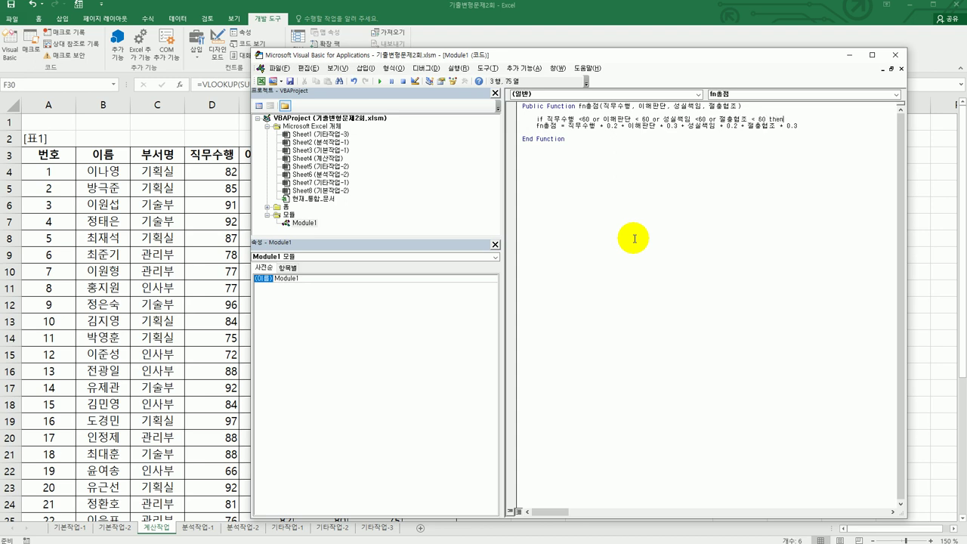
pyautogui.press('Return')
# Return fn총점 = 0 for the If branch, put the indented calculation under Else, add End If and close the code editor.
pyautogui.write('fn')
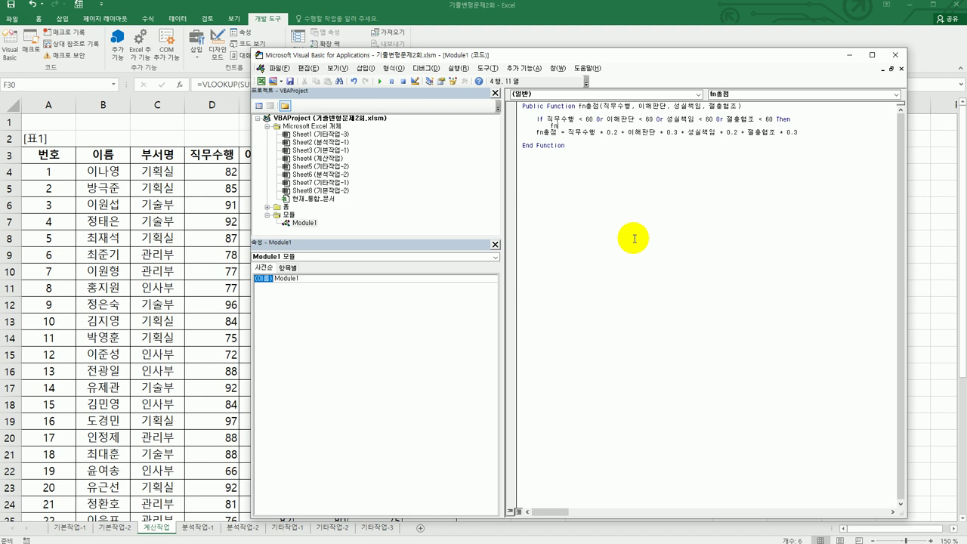
pyautogui.write('총점 = 0')
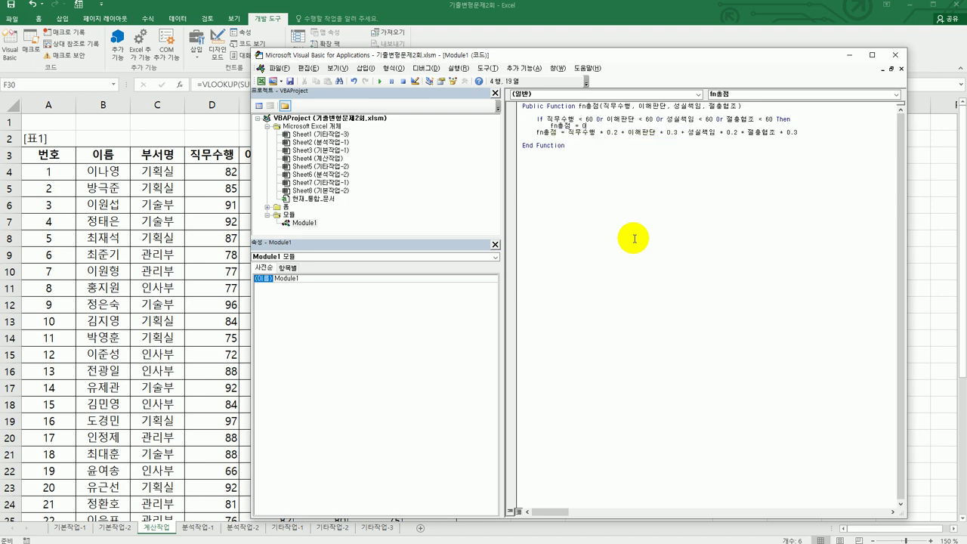
pyautogui.press('Return')
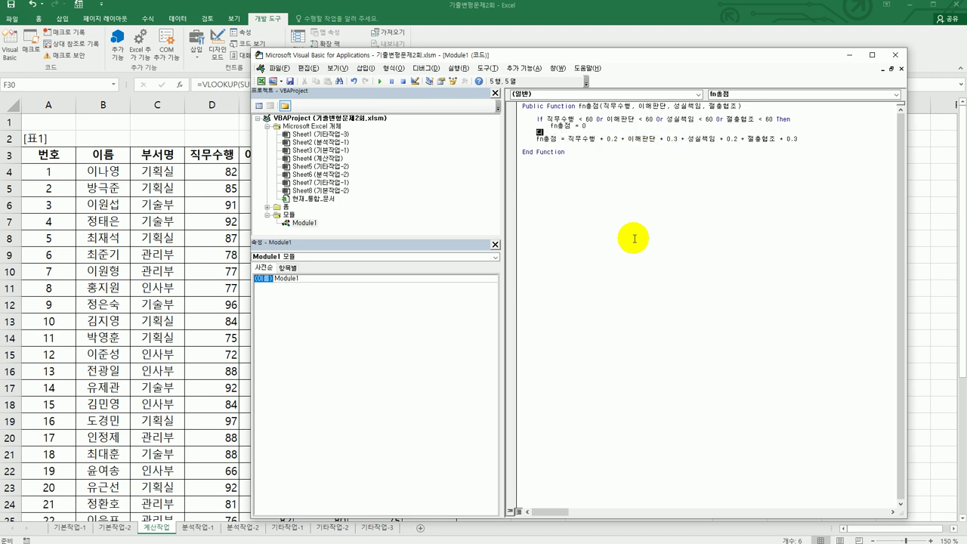
pyautogui.write('Else')
pyautogui.press('Return')
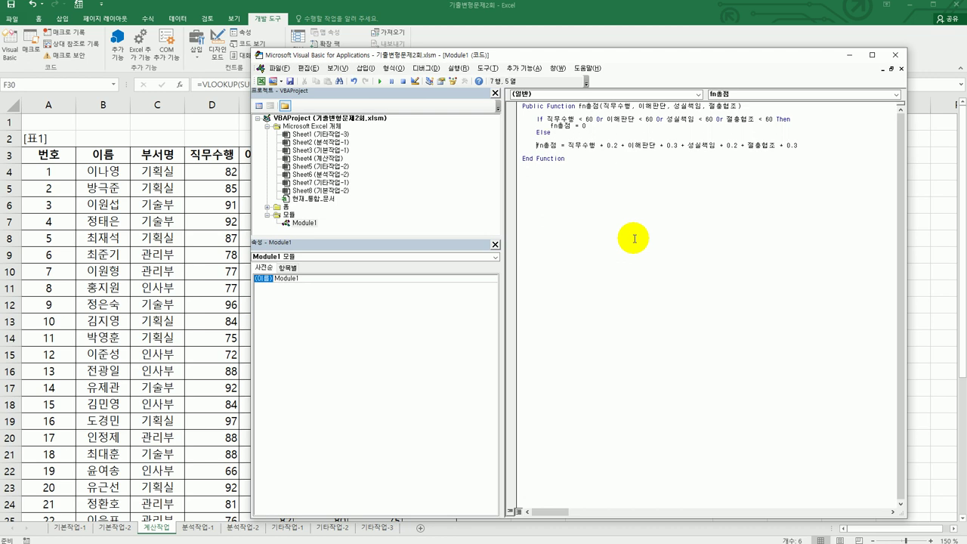
pyautogui.press('Up')
pyautogui.press('Delete')
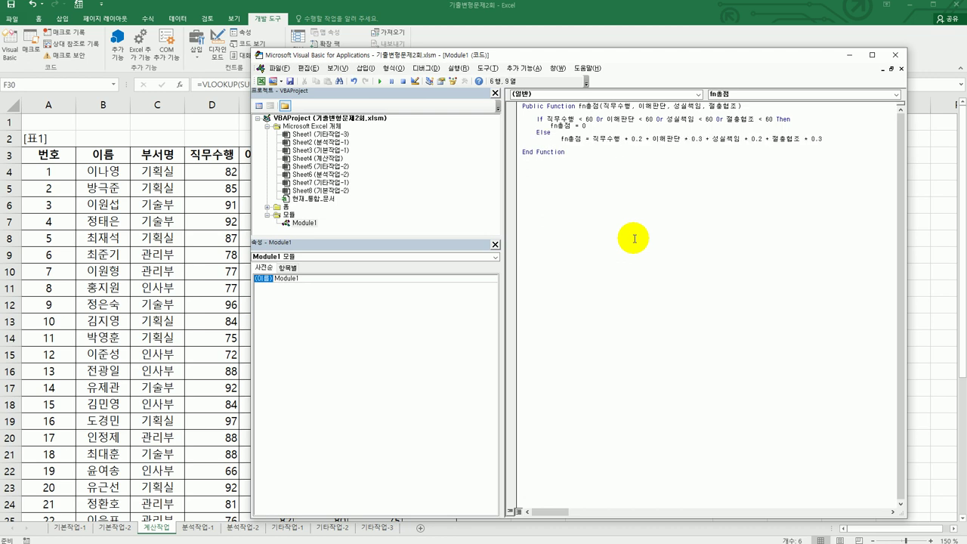
pyautogui.press('End')
pyautogui.press('Return')
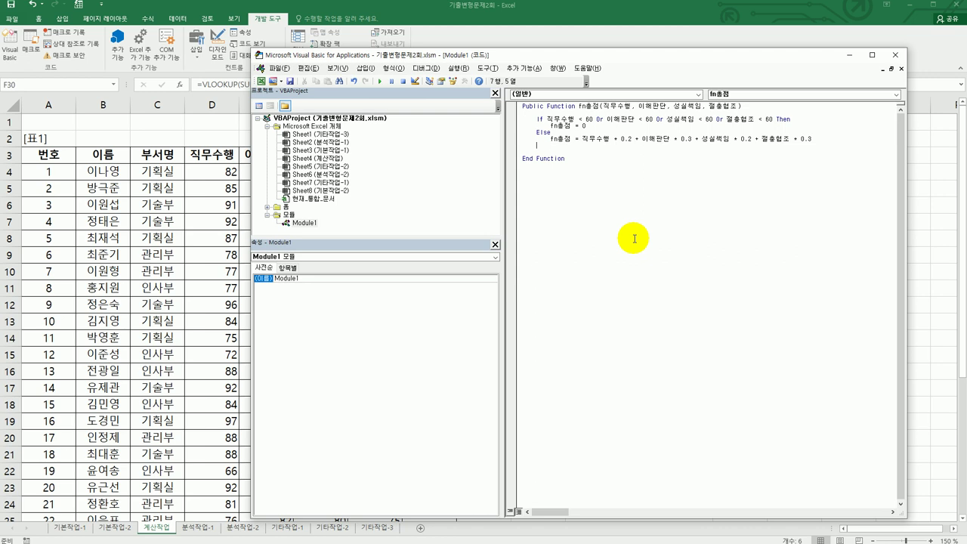
pyautogui.write('ㄷ')
pyautogui.press('BackSpace')
pyautogui.write('end if')
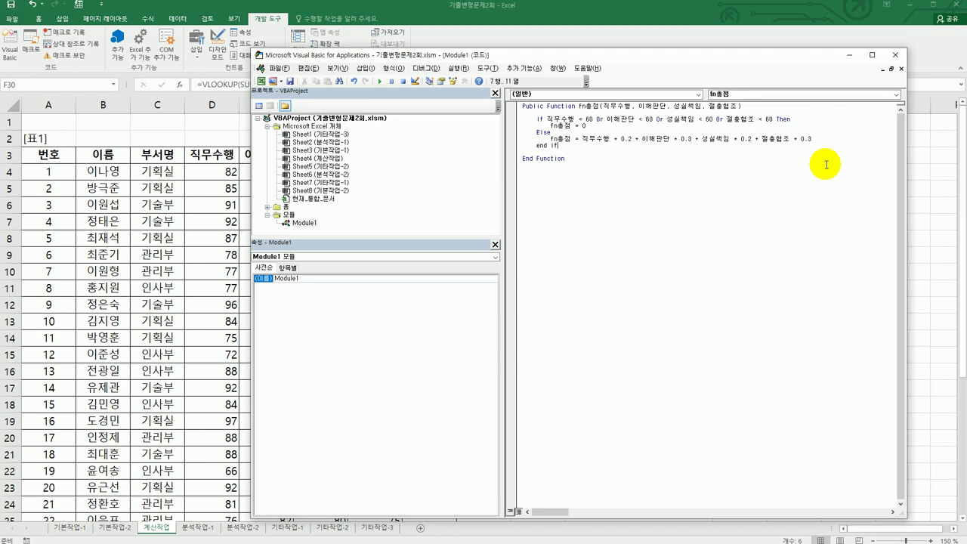
pyautogui.click(894, 54)
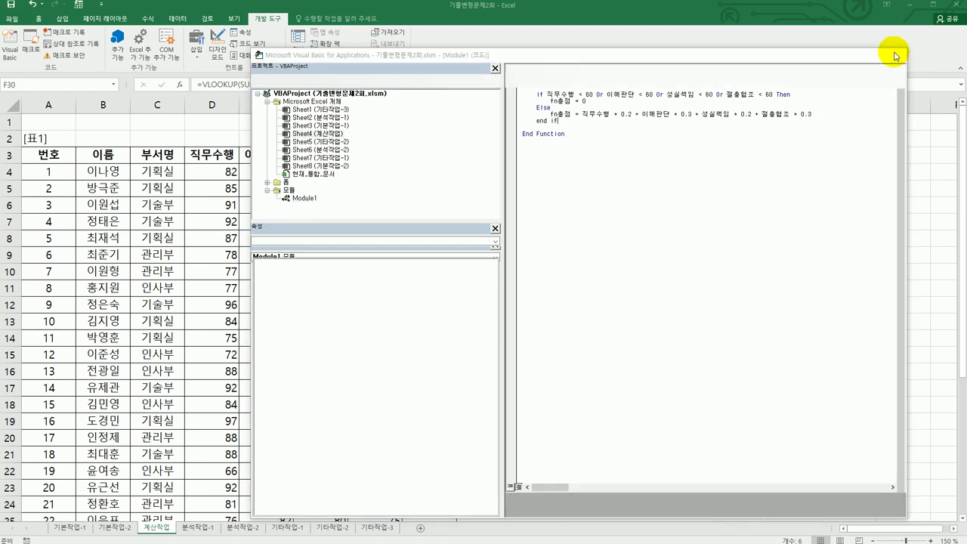
# Insert the user-defined function fn총점 in H4, the first 총점 cell of 표1.
pyautogui.click(430, 171)
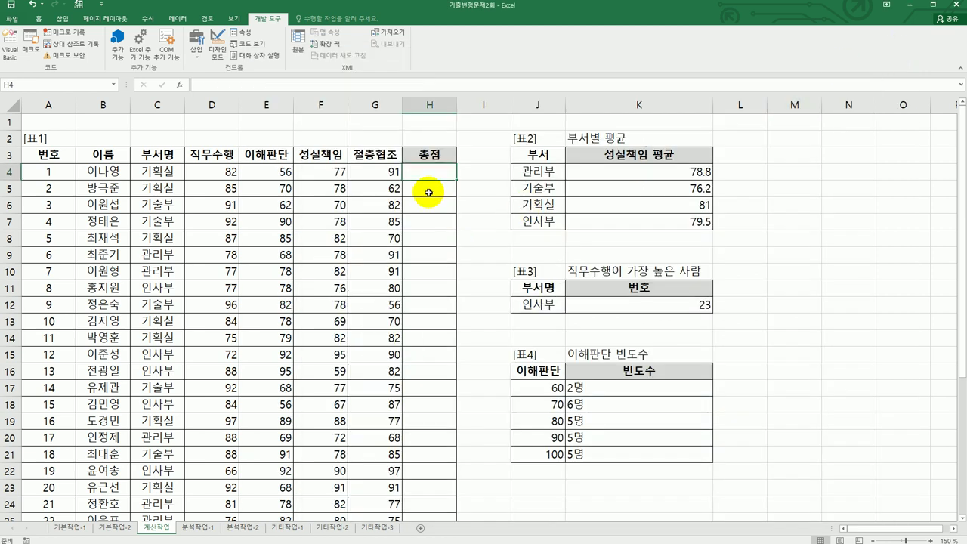
pyautogui.click(179, 84)
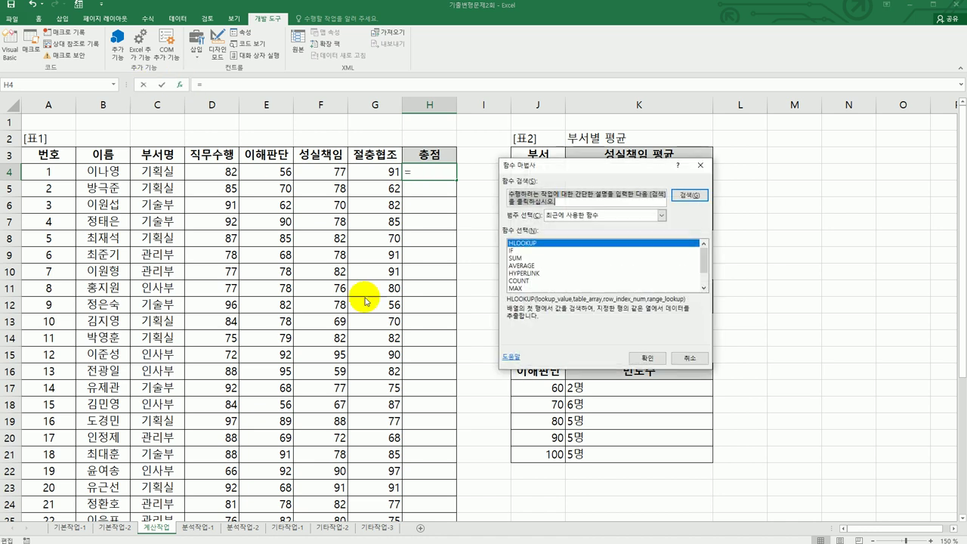
pyautogui.click(604, 215)
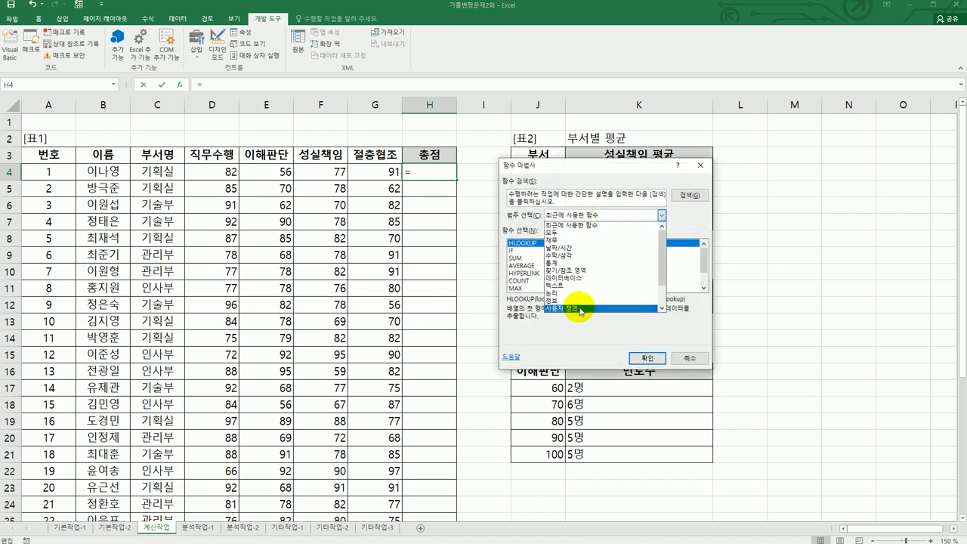
pyautogui.click(580, 310)
pyautogui.click(642, 356)
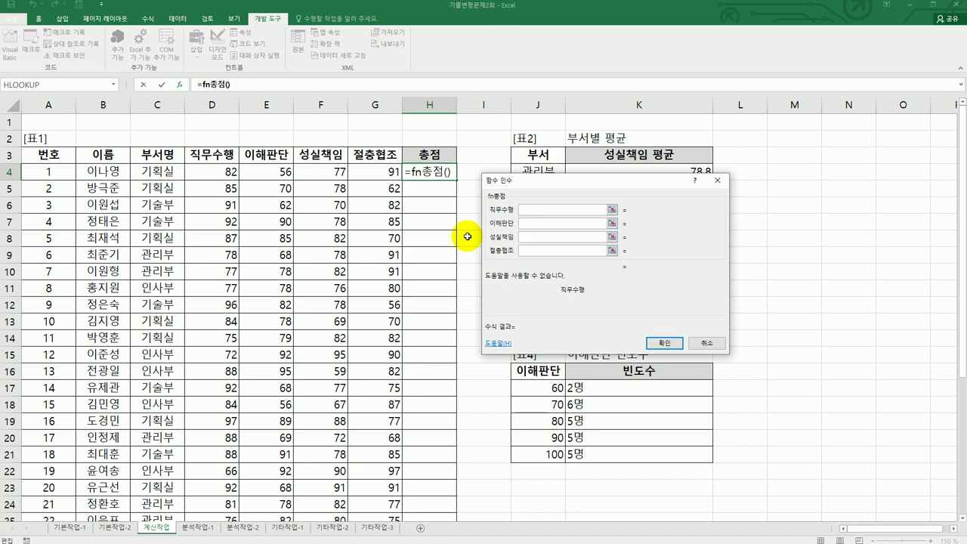
# Set the fn총점 arguments to D4, E4, F4 and G4, and fill the formula down the 총점 column.
pyautogui.click(226, 171)
pyautogui.click(538, 224)
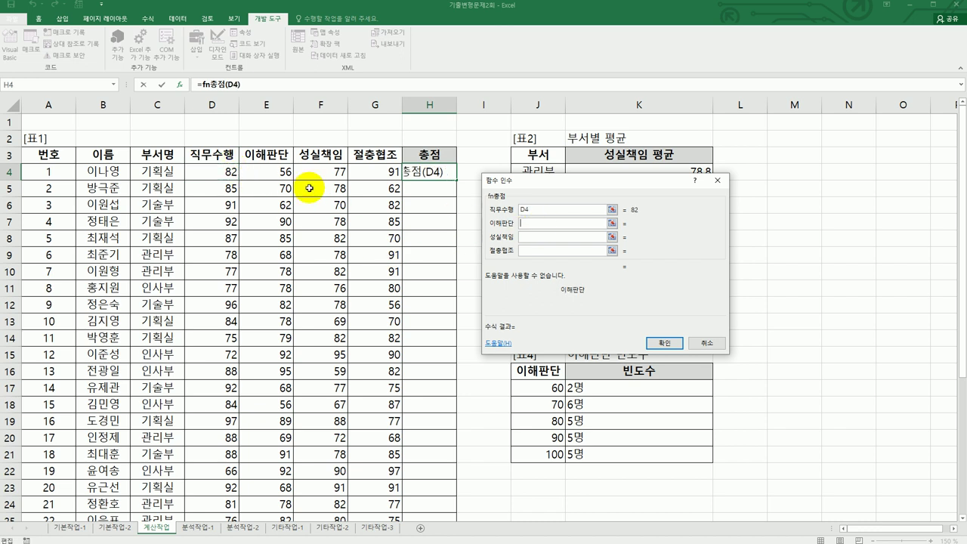
pyautogui.click(266, 172)
pyautogui.click(543, 238)
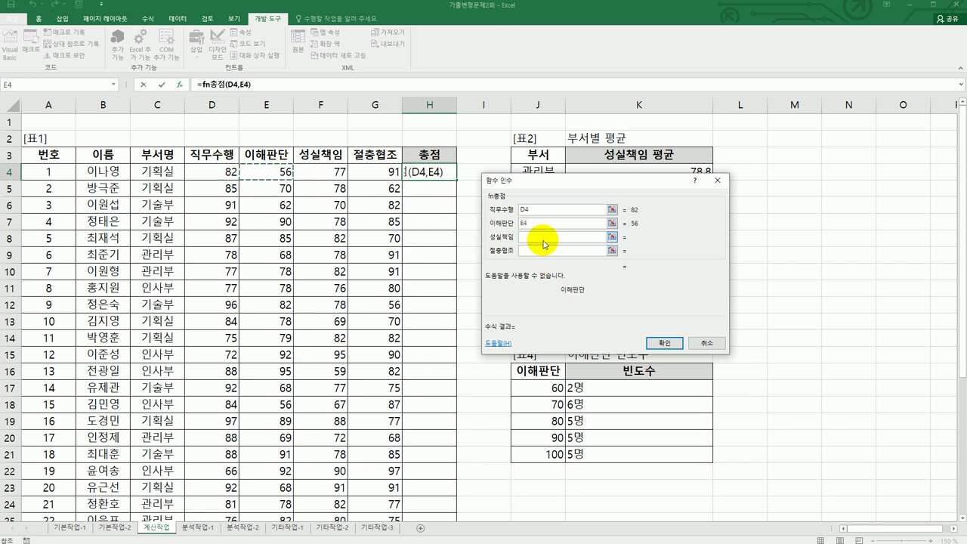
pyautogui.click(336, 172)
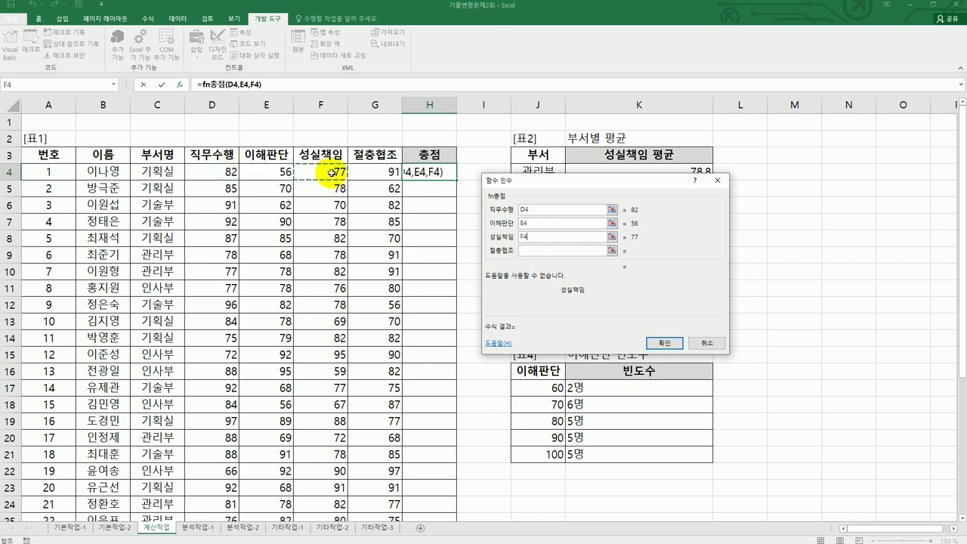
pyautogui.click(542, 251)
pyautogui.click(379, 171)
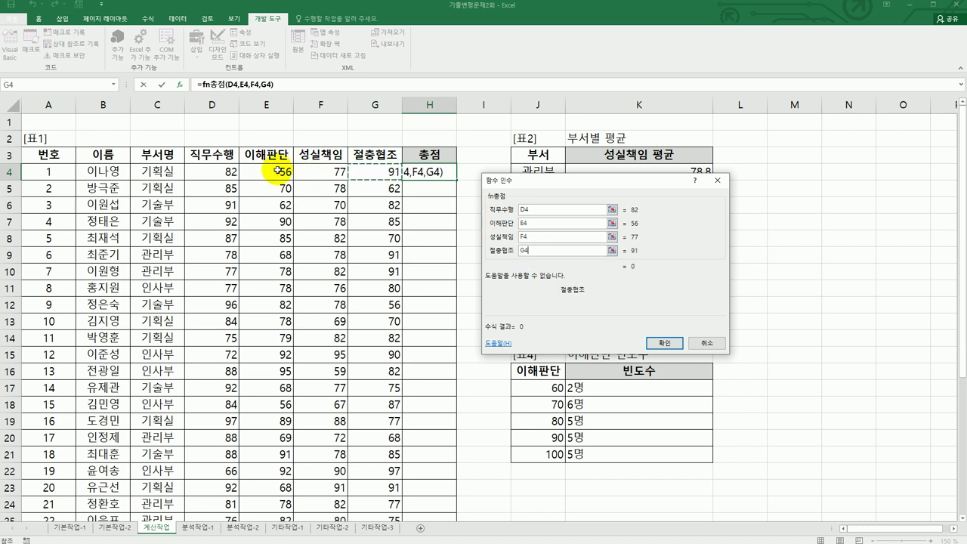
pyautogui.click(661, 343)
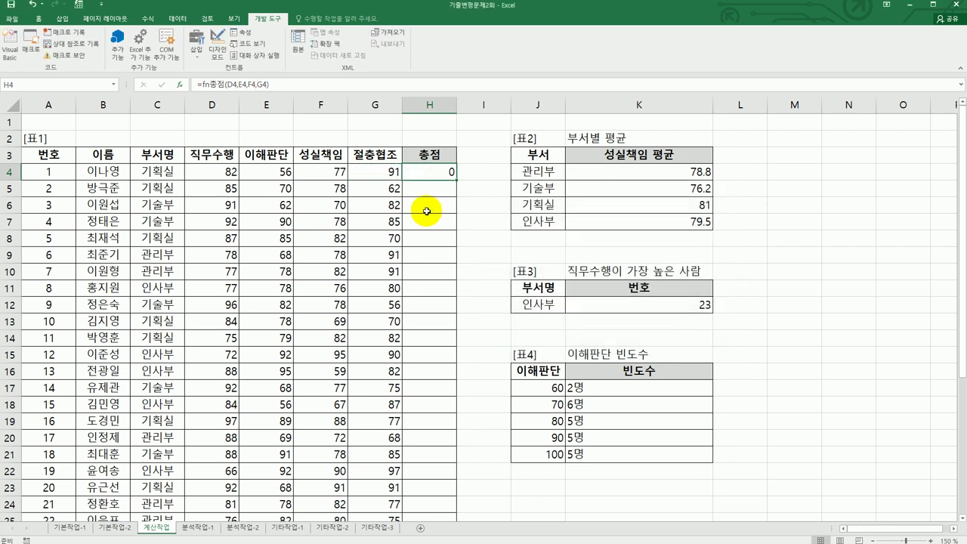
pyautogui.doubleClick(456, 180)
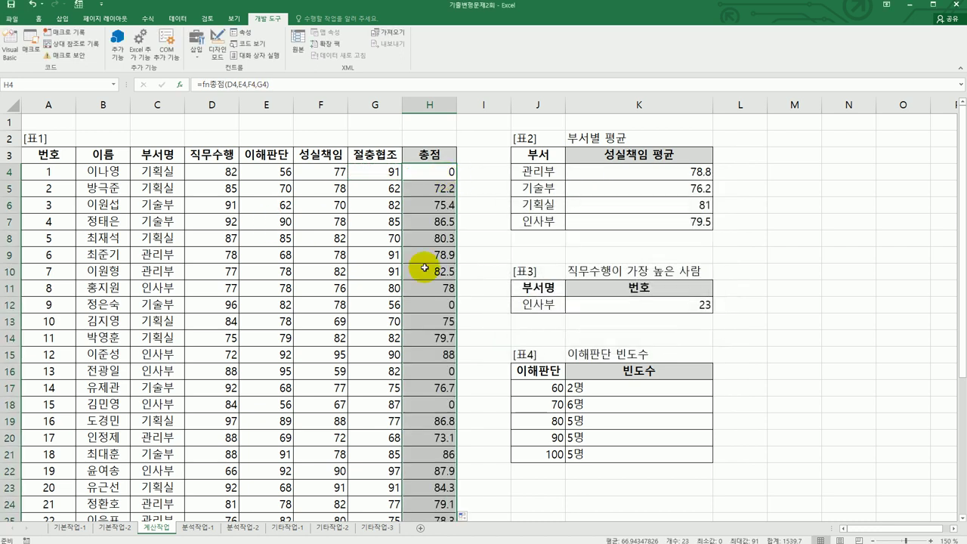
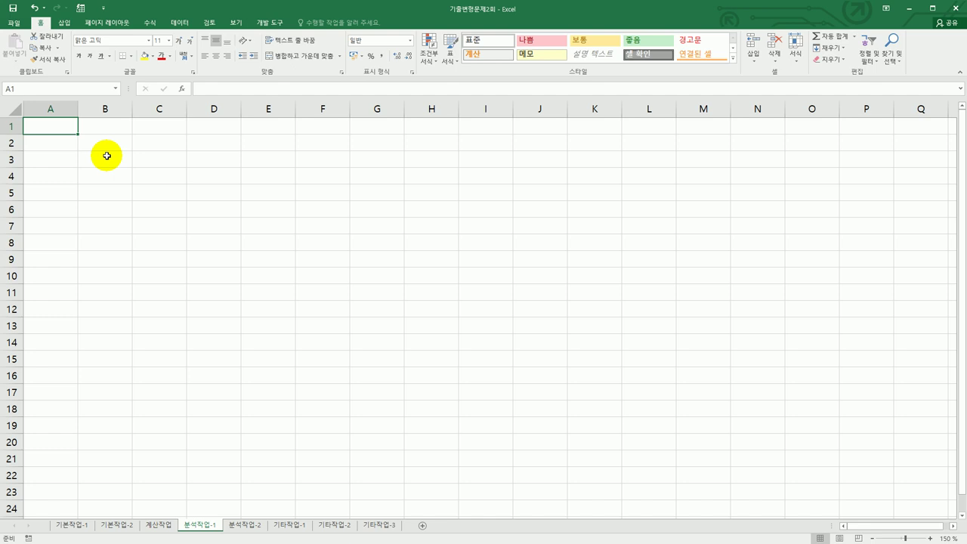
# Start a Microsoft Query data import at cell B5 on sheet 분석작업-1.
pyautogui.click(106, 157)
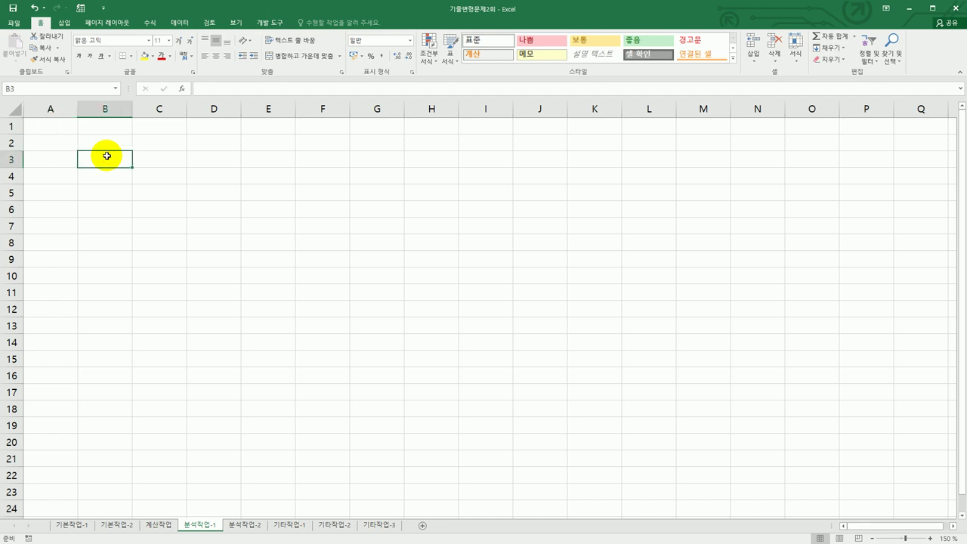
pyautogui.click(106, 196)
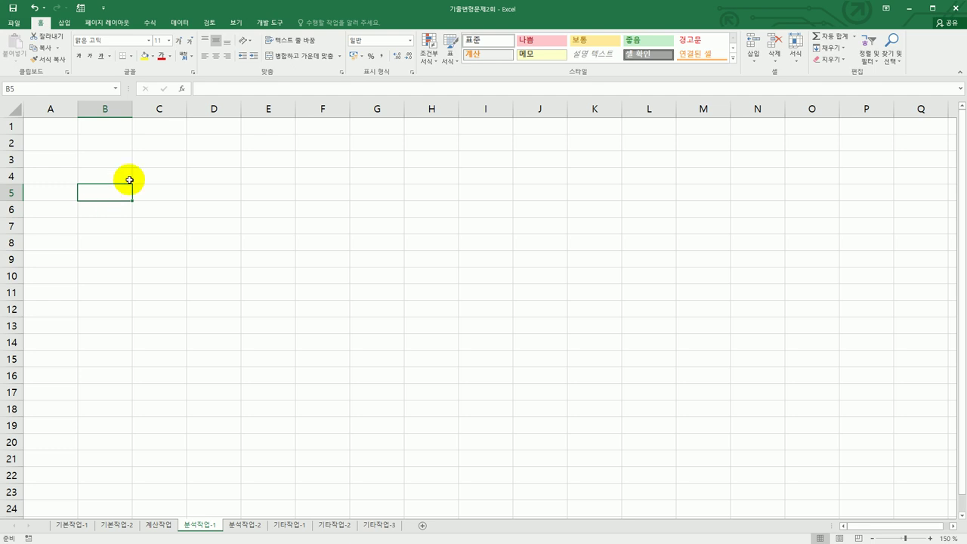
pyautogui.click(182, 23)
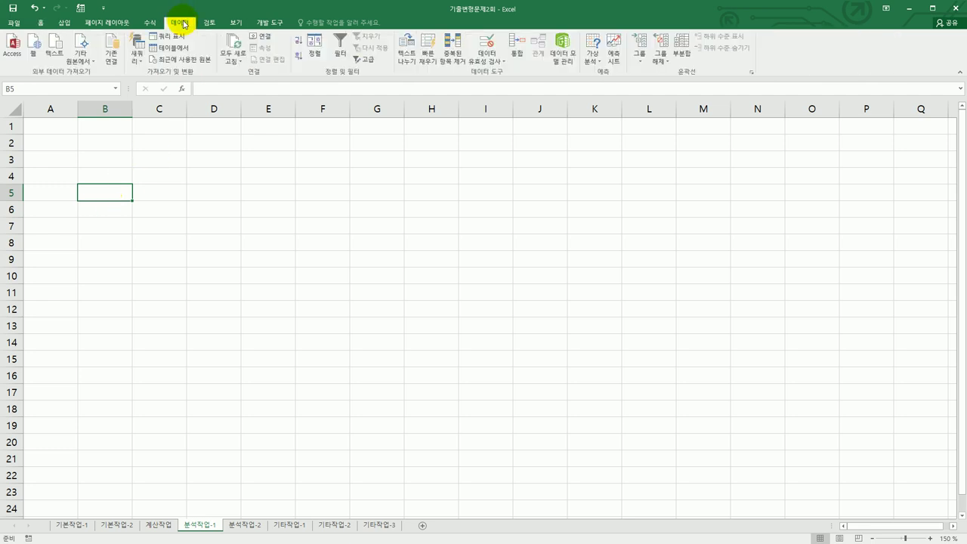
pyautogui.click(80, 59)
pyautogui.click(150, 243)
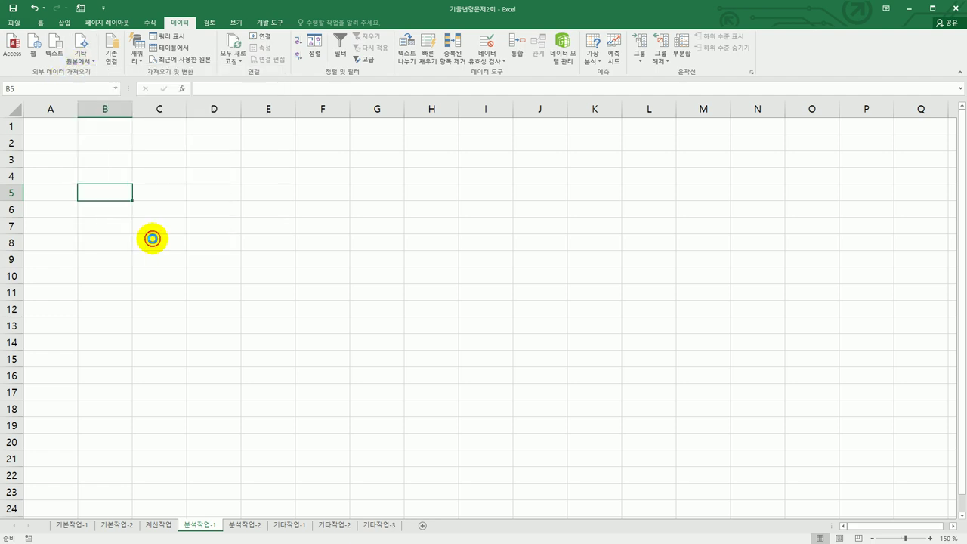
# Choose MS Access Database as the data source and connect to the database 인사현황.accdb.
pyautogui.moveTo(530, 461); pyautogui.dragTo(485, 161)
pyautogui.click(458, 214)
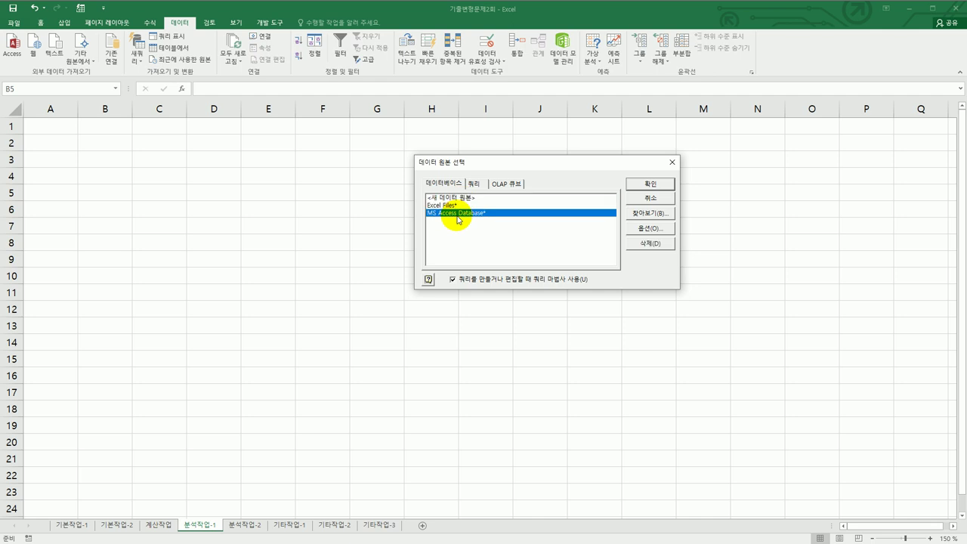
pyautogui.click(660, 184)
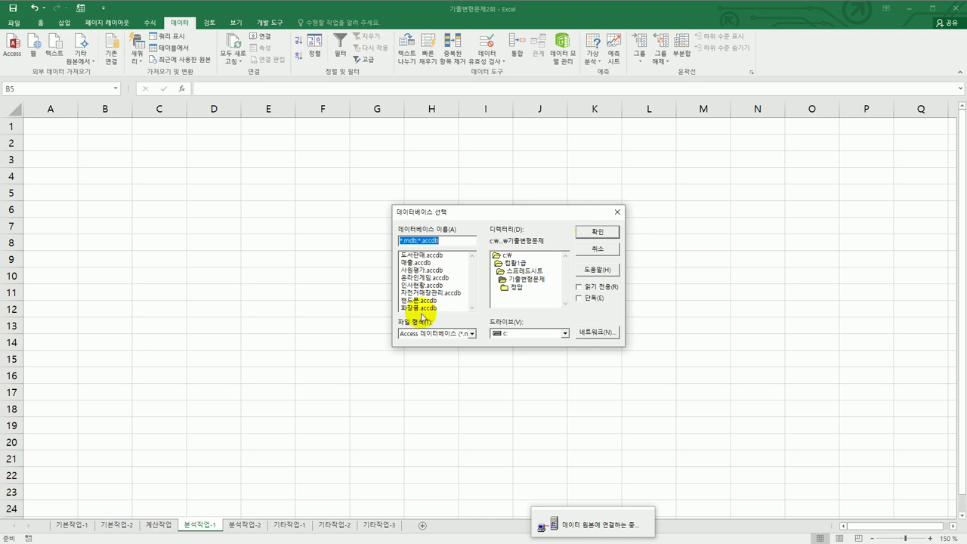
pyautogui.click(431, 285)
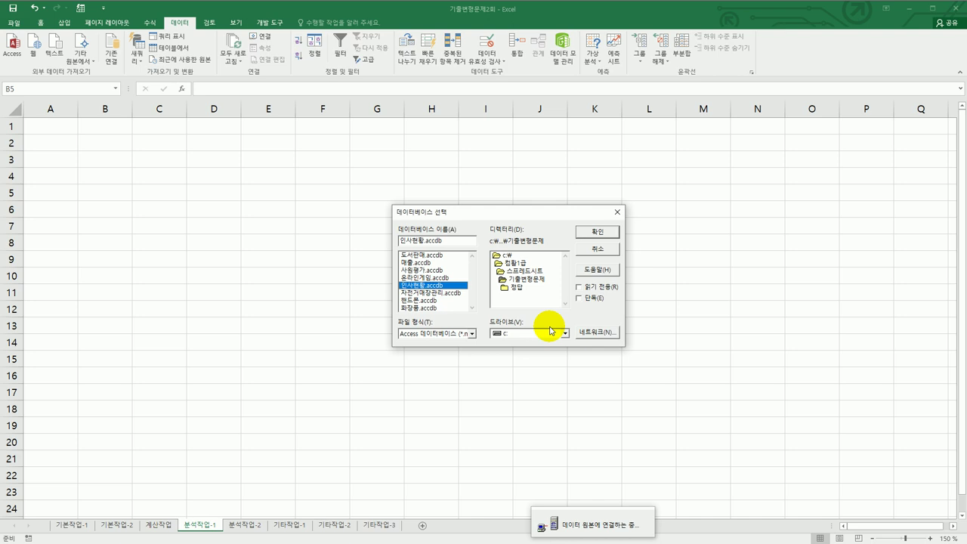
pyautogui.click(603, 234)
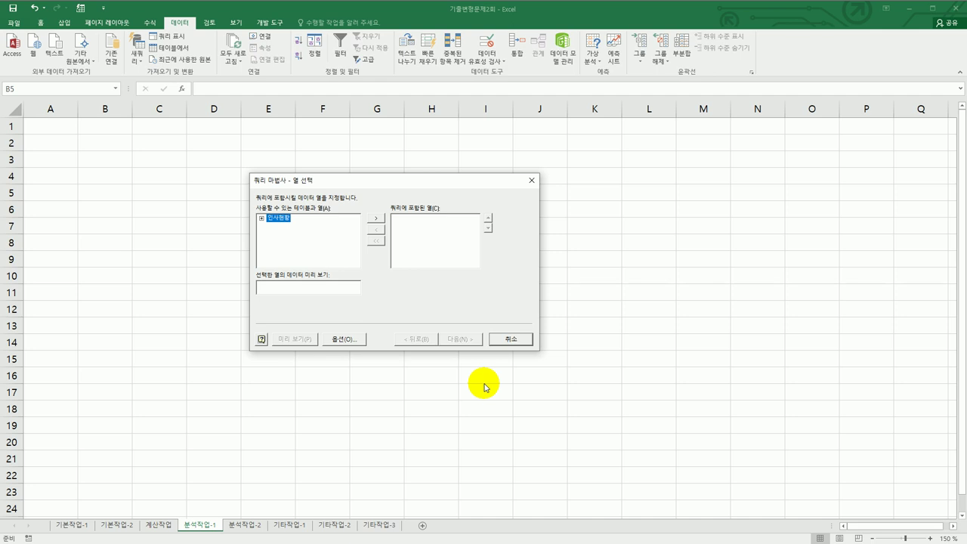
# Expand the 인사현황 table and add the columns 부서명, 직위, 입사일자 and 직무수행 to the query.
pyautogui.doubleClick(275, 221)
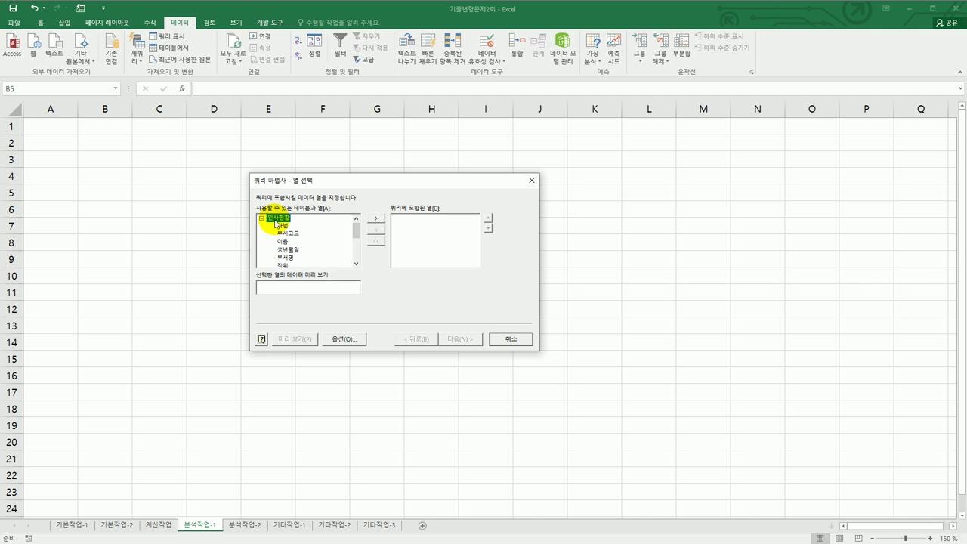
pyautogui.click(289, 259)
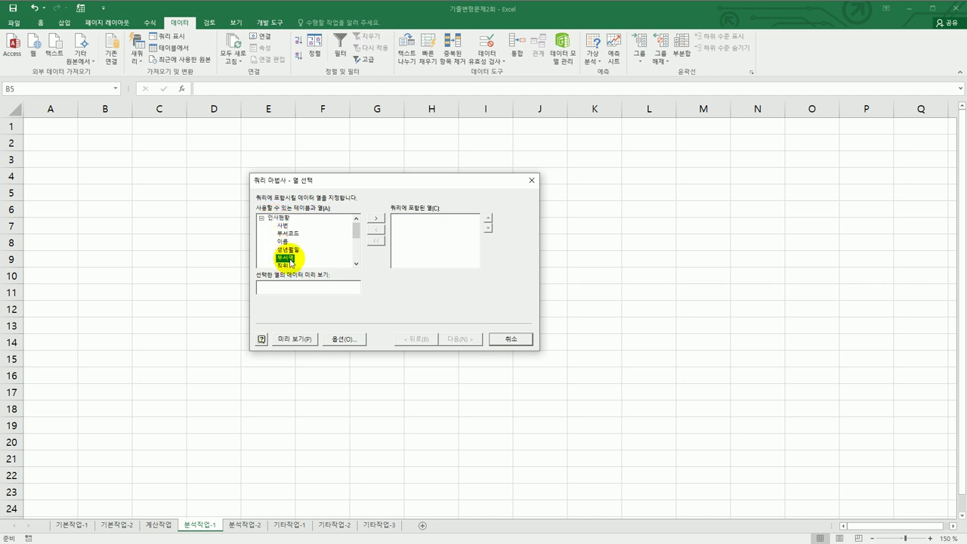
pyautogui.doubleClick(287, 257)
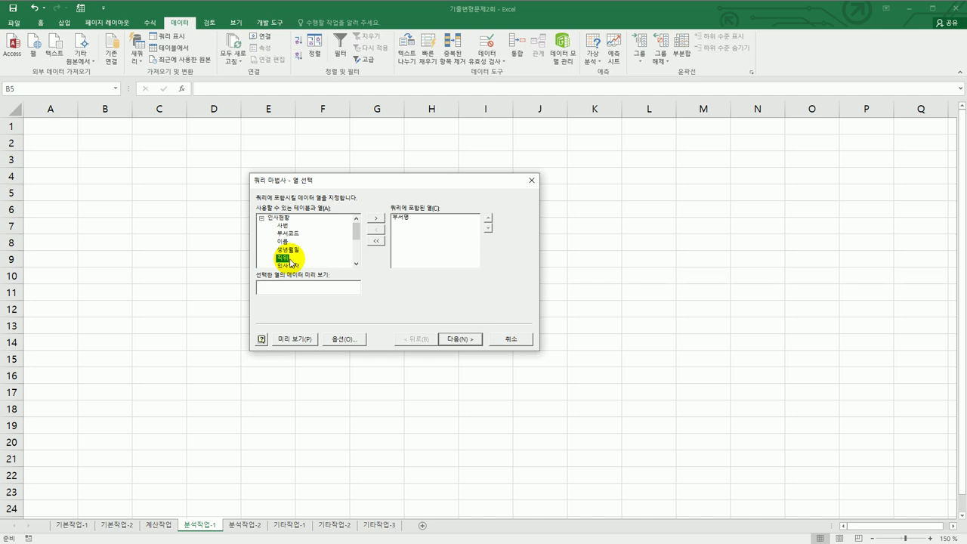
pyautogui.doubleClick(289, 260)
pyautogui.doubleClick(291, 260)
pyautogui.doubleClick(292, 259)
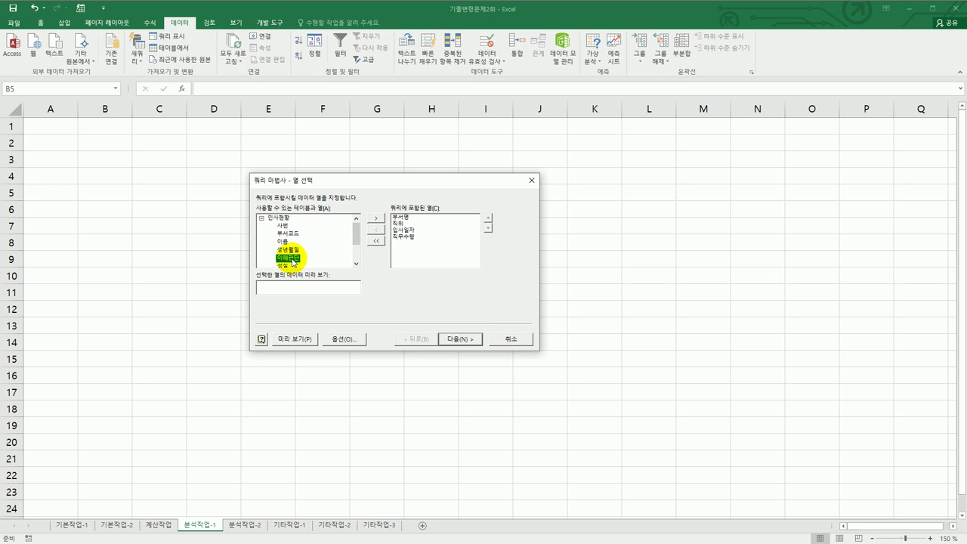
# Finish the query without filtering or sorting, and import the data as a PivotTable report at cell B5 of the existing worksheet.
pyautogui.click(463, 339)
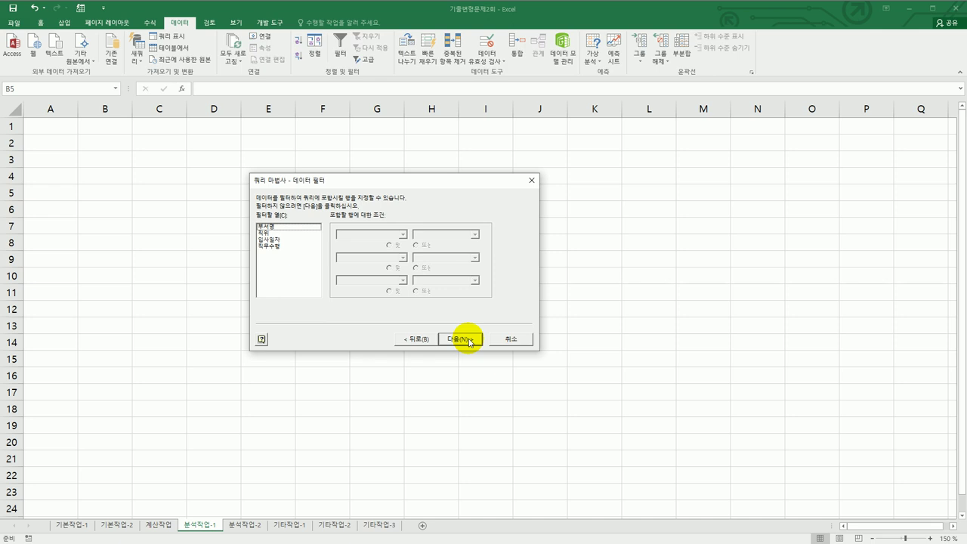
pyautogui.click(469, 342)
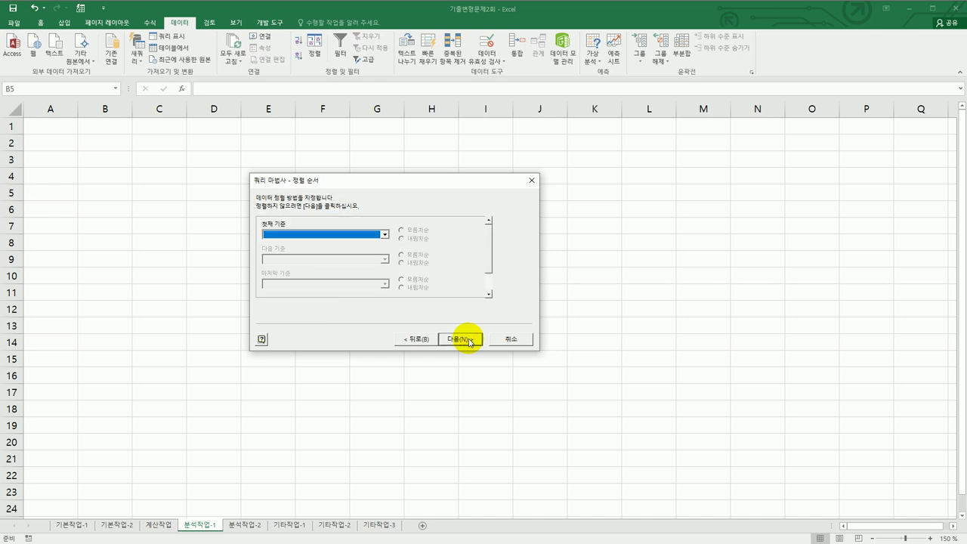
pyautogui.click(470, 342)
pyautogui.click(469, 342)
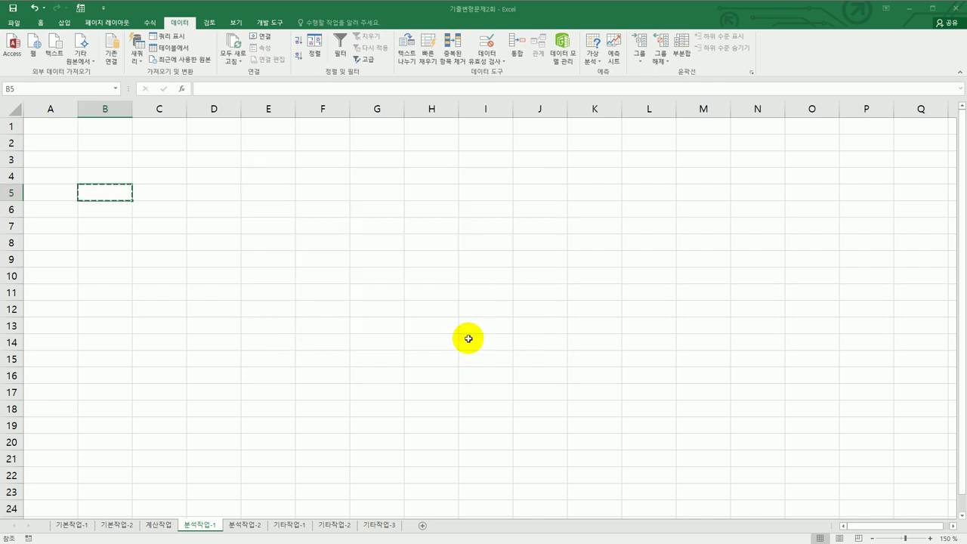
pyautogui.moveTo(570, 257); pyautogui.dragTo(561, 244)
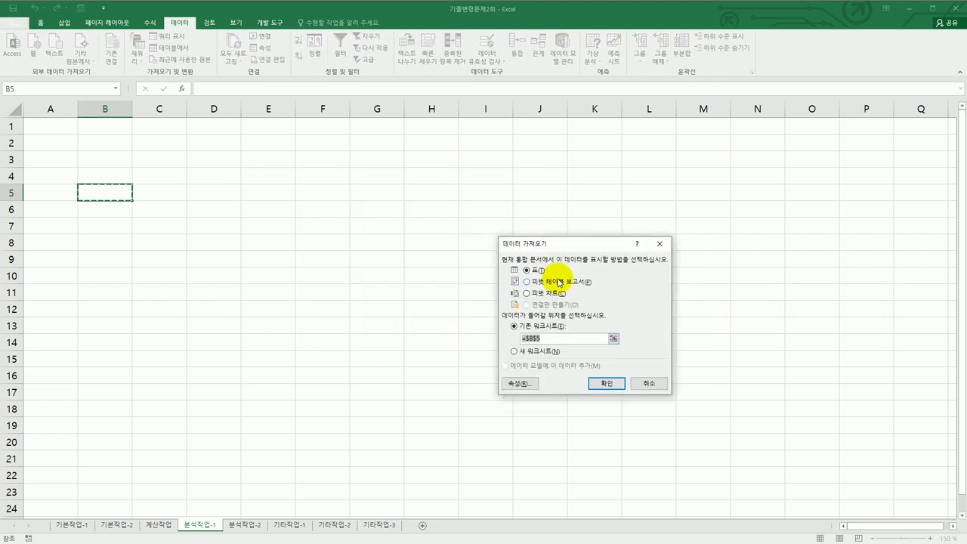
pyautogui.click(559, 281)
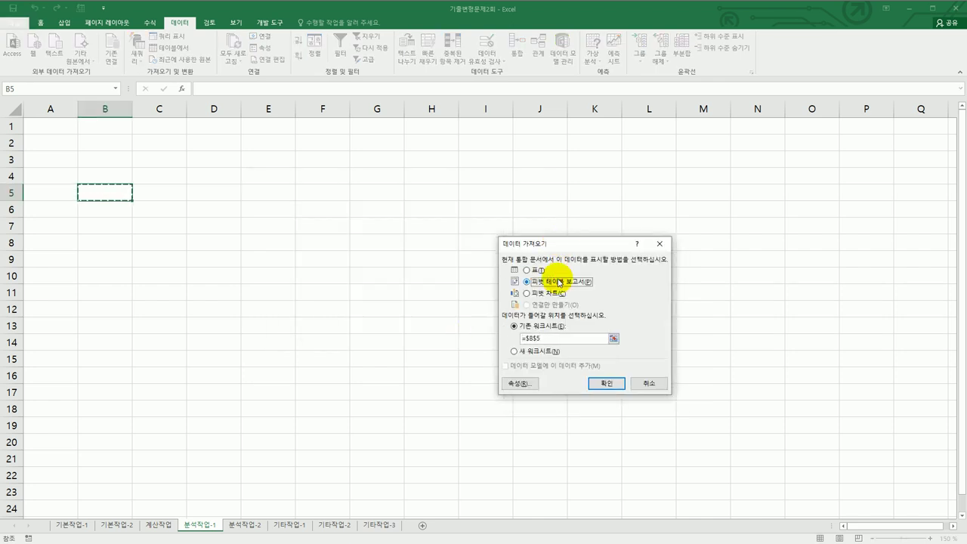
pyautogui.click(602, 389)
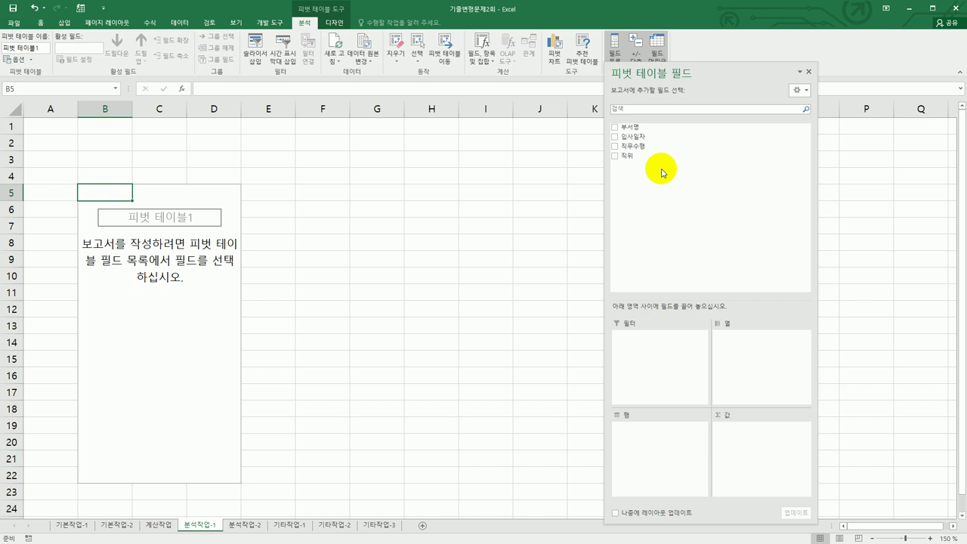
# Place 부서명 in the PivotTable's filter area, 직위 and 입사일자 in the rows, and 직무수행 in the values.
pyautogui.moveTo(640, 133); pyautogui.dragTo(629, 373)
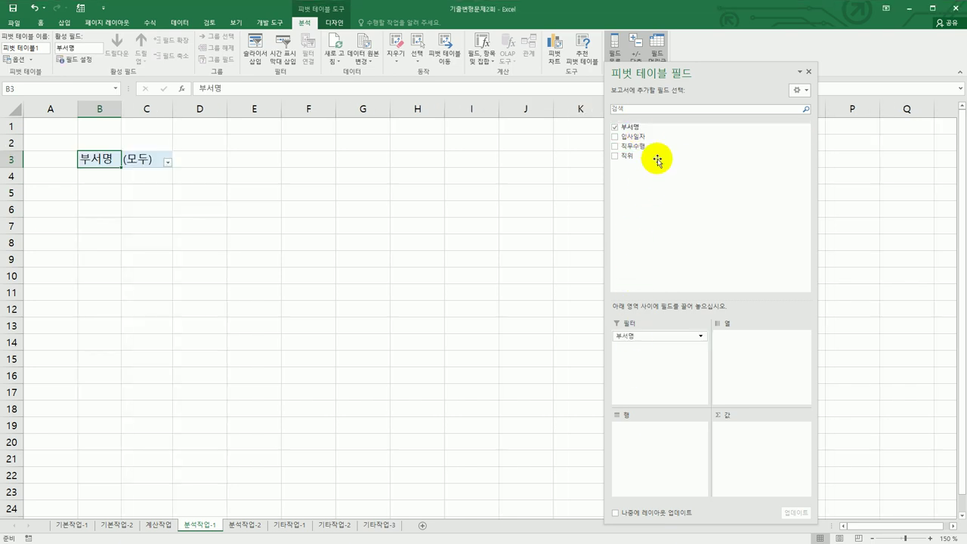
pyautogui.moveTo(629, 155); pyautogui.dragTo(658, 482)
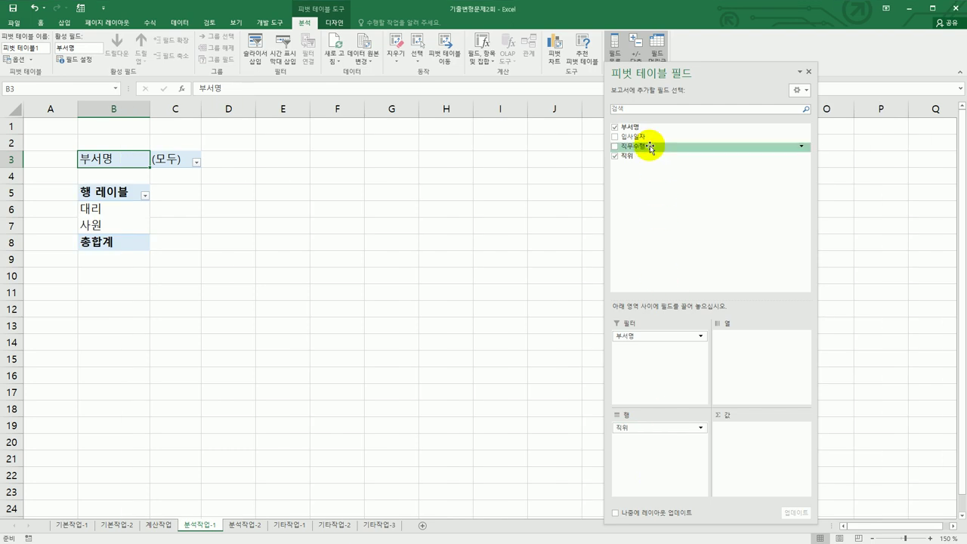
pyautogui.moveTo(644, 142); pyautogui.dragTo(654, 461)
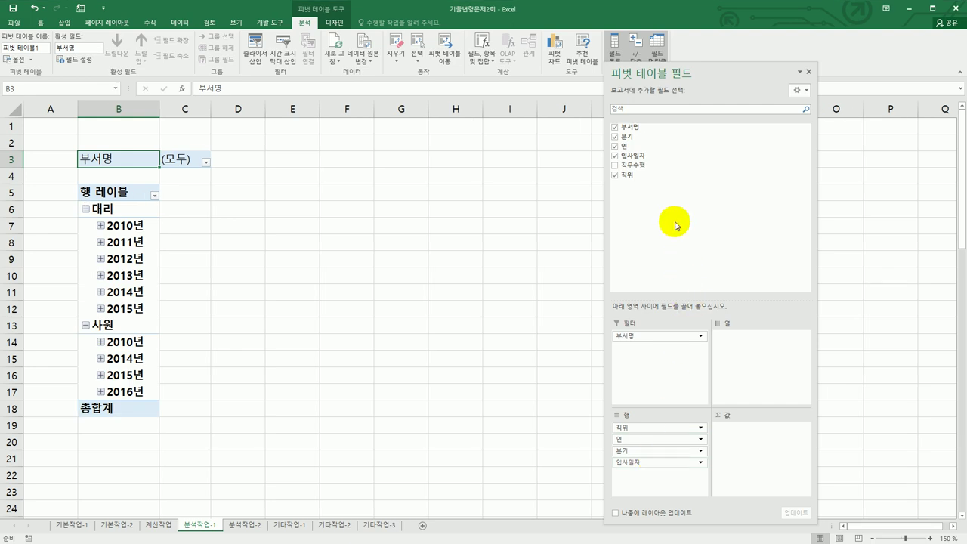
pyautogui.moveTo(662, 166); pyautogui.dragTo(736, 468)
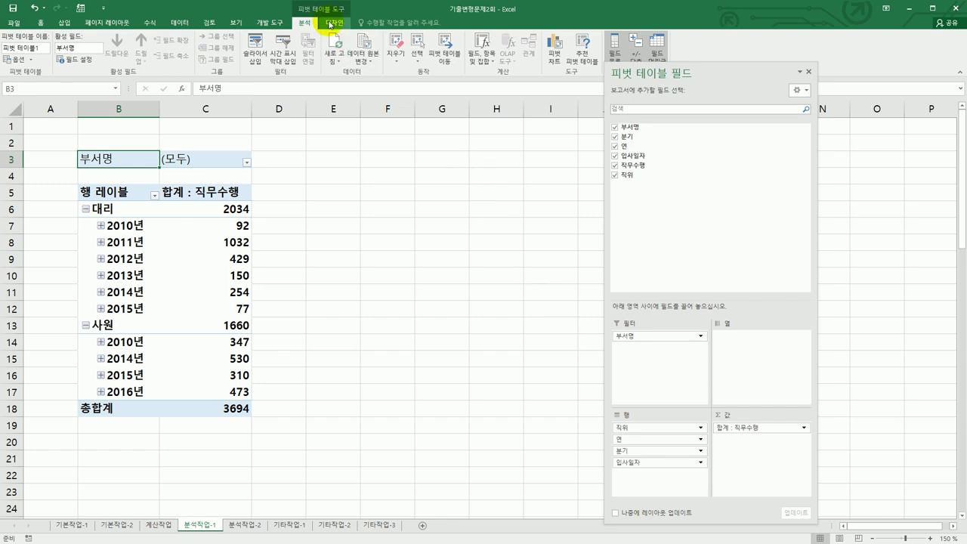
# Change the PivotTable's report layout to outline form.
pyautogui.click(329, 25)
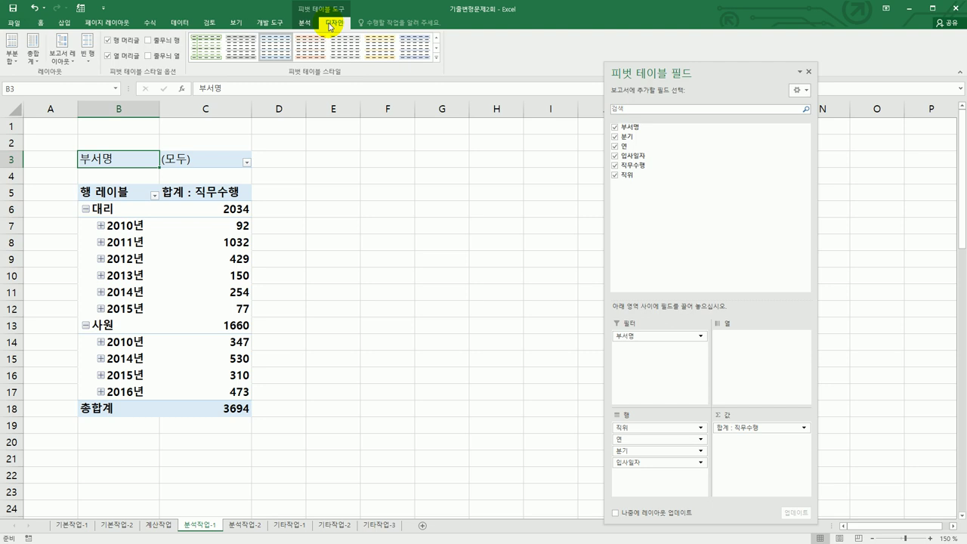
pyautogui.click(68, 64)
pyautogui.click(74, 101)
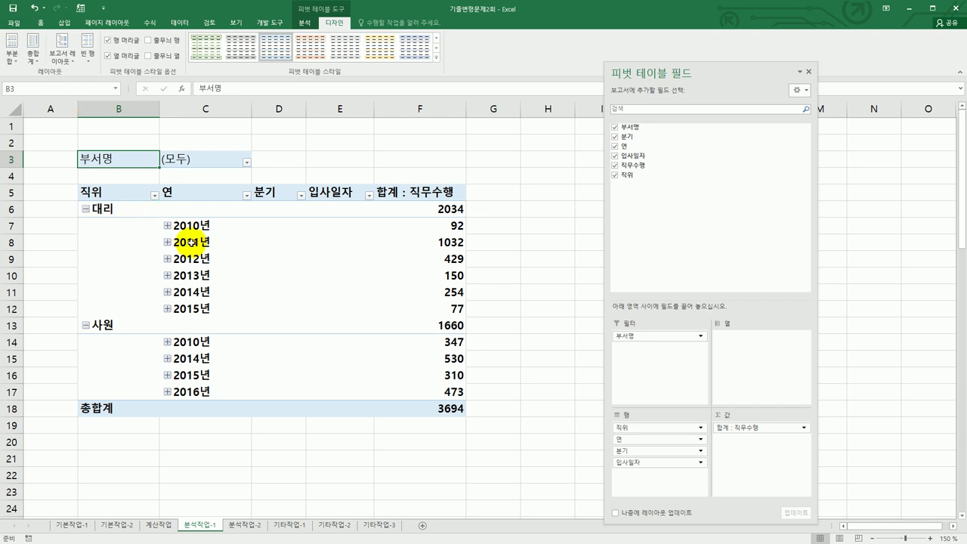
# Group the 입사일자 dates by year (연) only, removing the month (월) and quarter (분기) units.
pyautogui.click(196, 231)
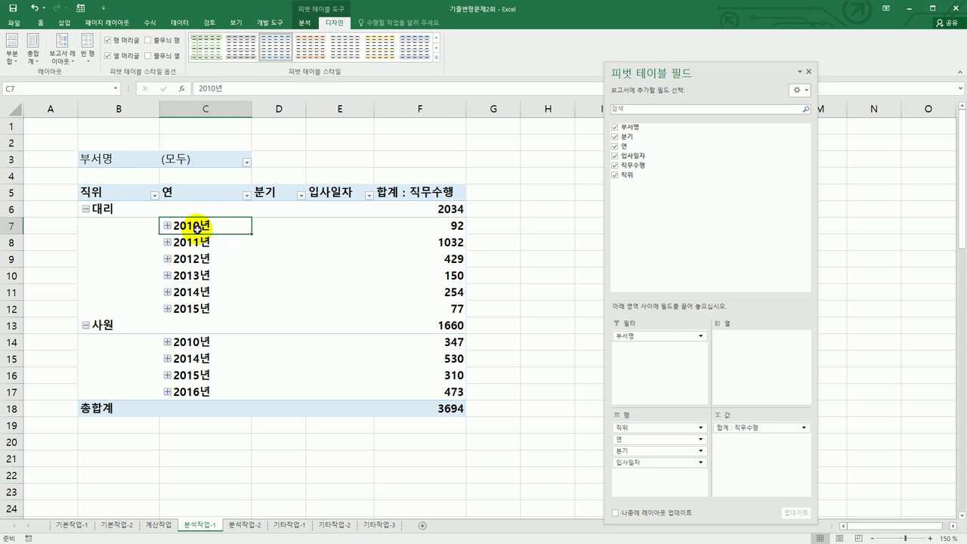
pyautogui.rightClick(197, 228)
pyautogui.click(264, 329)
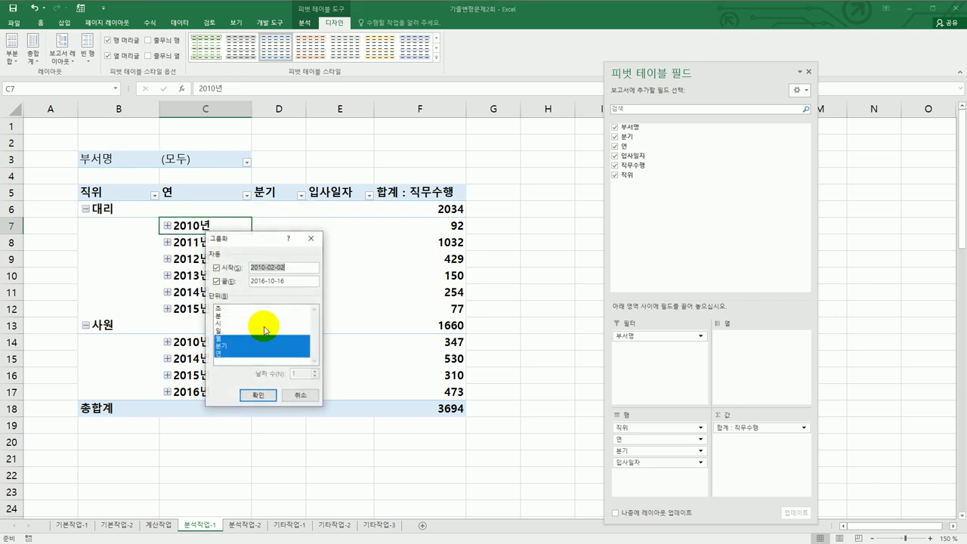
pyautogui.moveTo(251, 241); pyautogui.dragTo(437, 240)
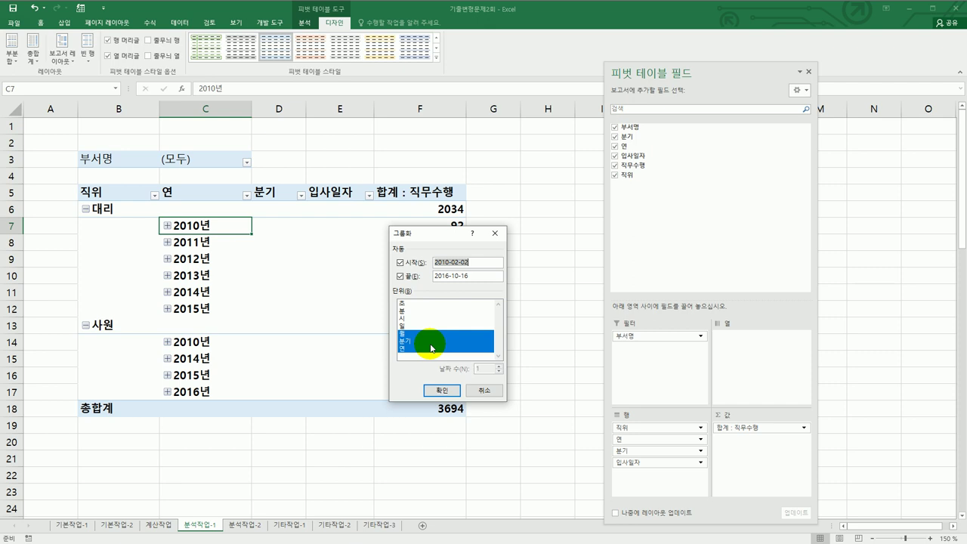
pyautogui.click(421, 335)
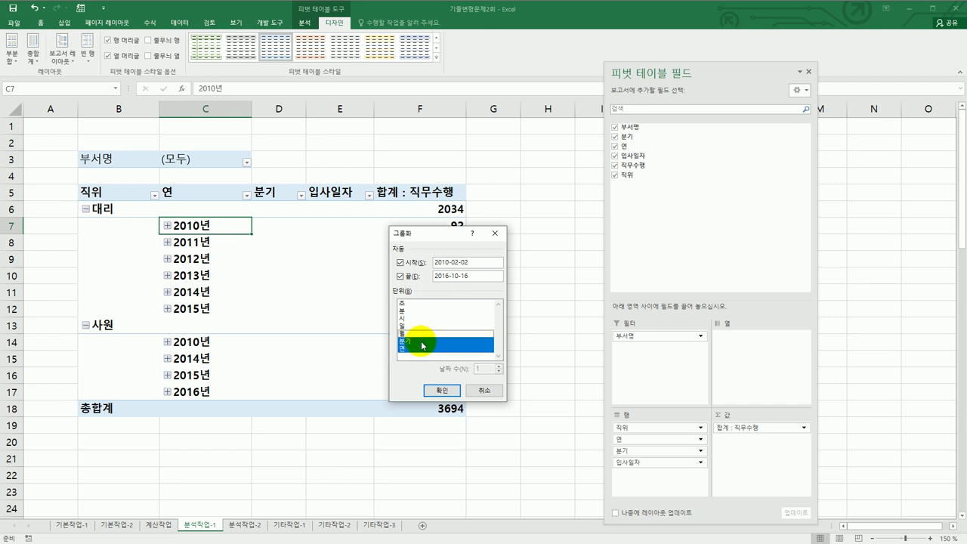
pyautogui.click(421, 341)
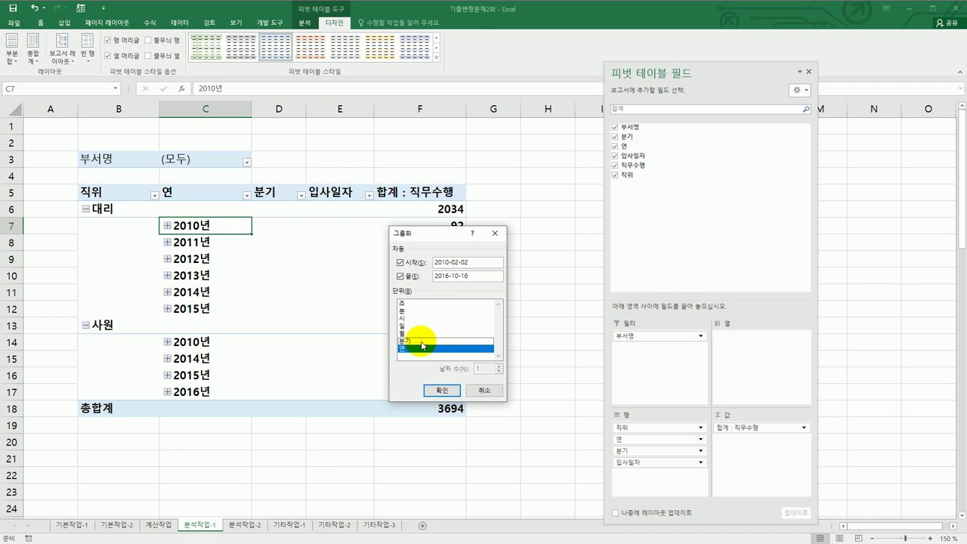
pyautogui.click(441, 390)
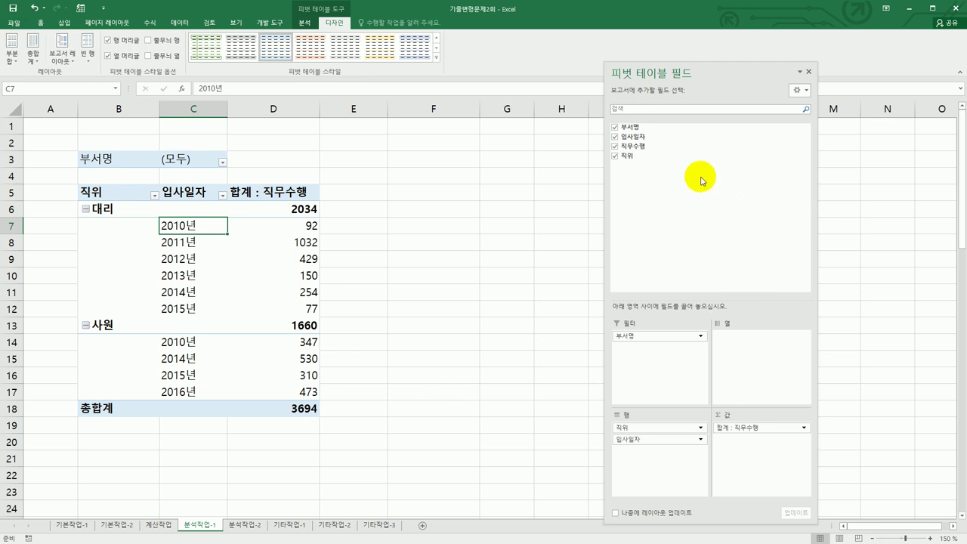
# Add 직무수행 to the values area a second time and give this new field the custom name 전체비율.
pyautogui.moveTo(658, 153); pyautogui.dragTo(756, 458)
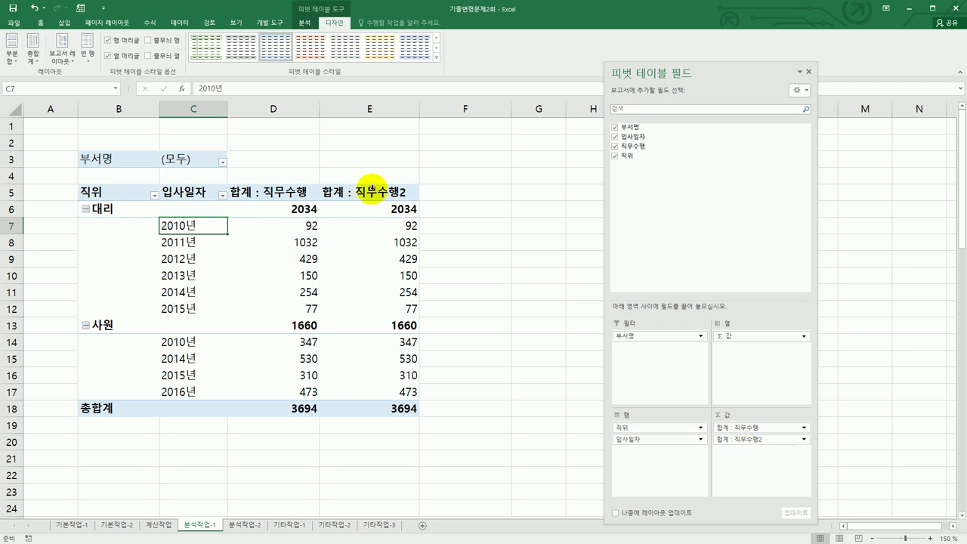
pyautogui.click(370, 192)
pyautogui.click(372, 193)
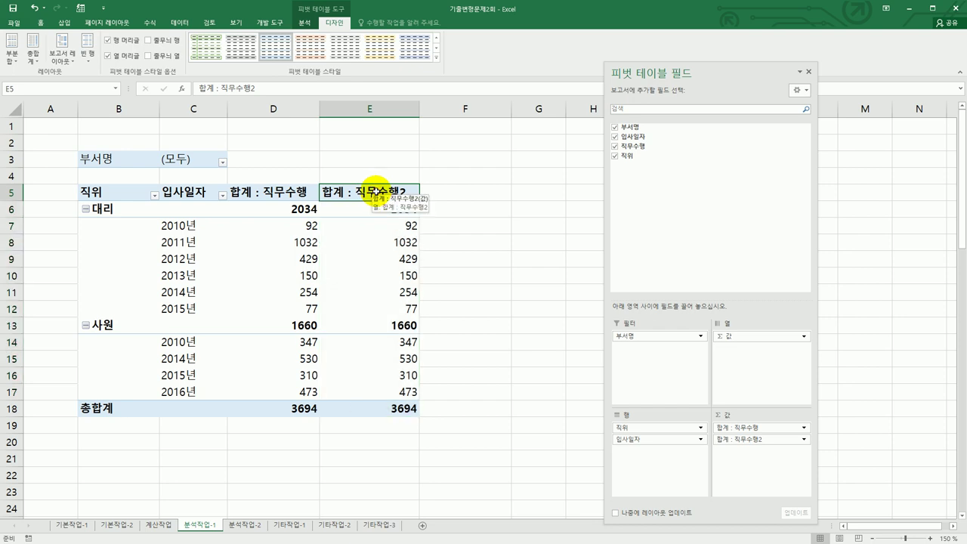
pyautogui.rightClick(375, 194)
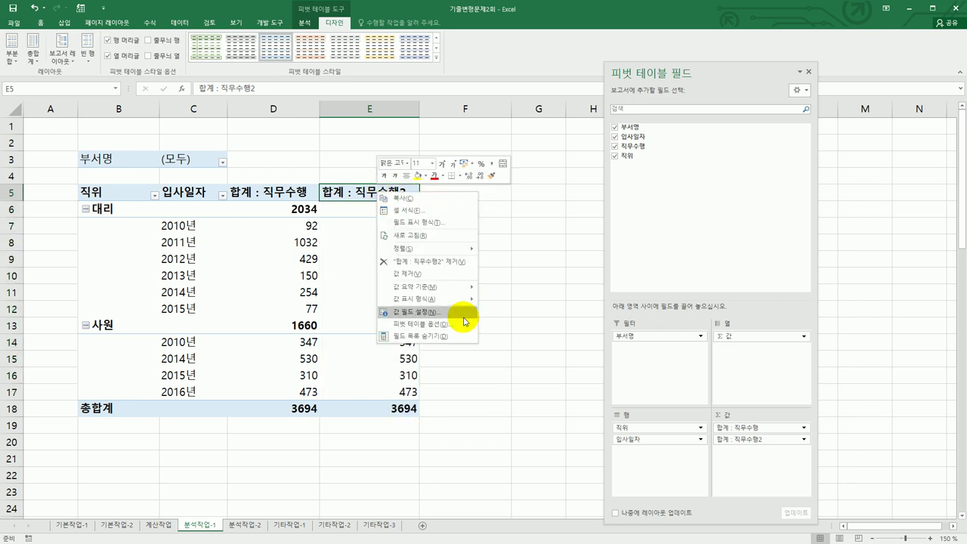
pyautogui.click(465, 321)
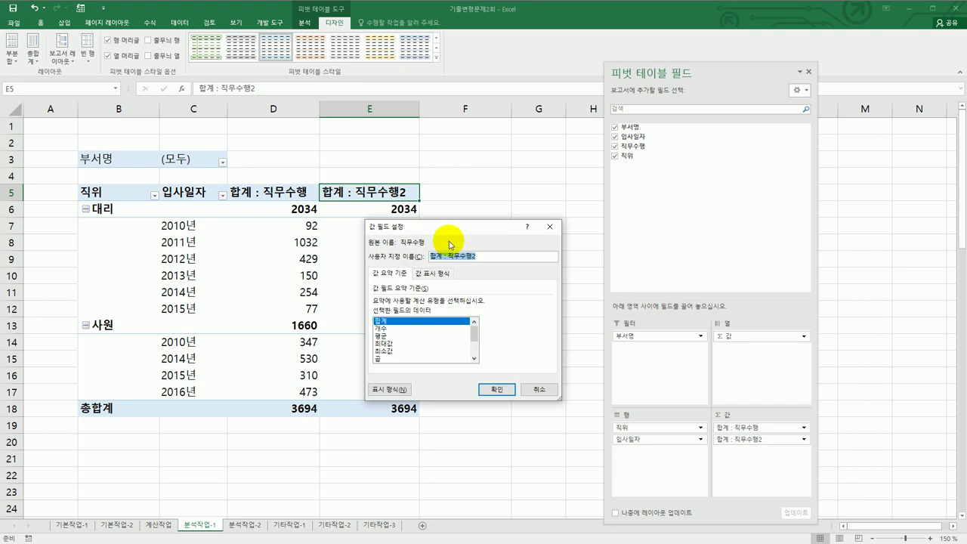
pyautogui.moveTo(458, 228); pyautogui.dragTo(561, 209)
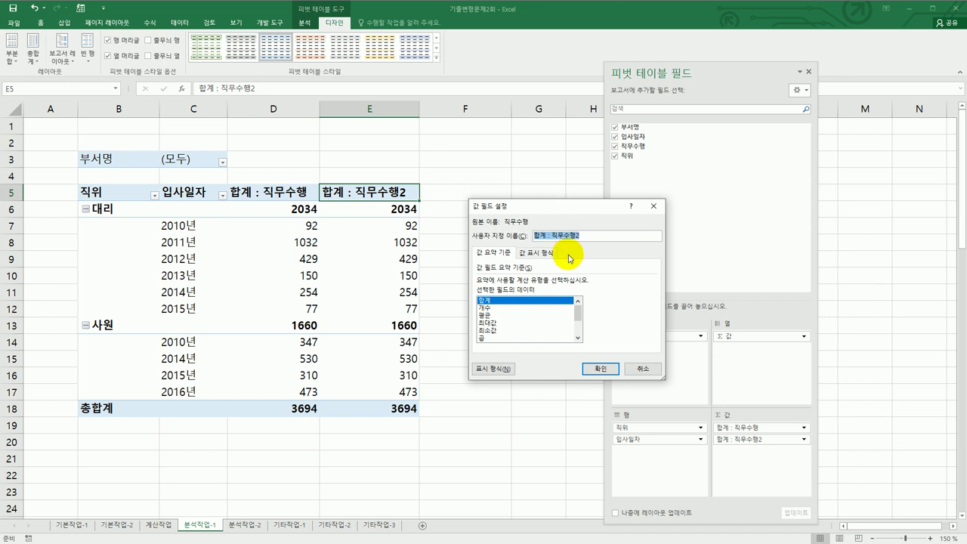
pyautogui.press('BackSpace')
pyautogui.write('전체비율')
# Show the 전체비율 field's values as 열 합계 비율.
pyautogui.click(538, 255)
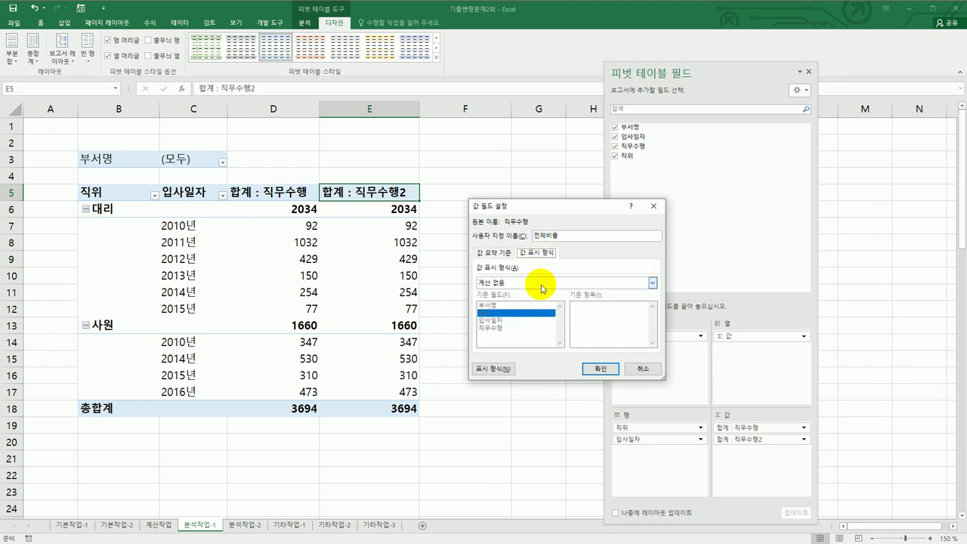
pyautogui.click(539, 282)
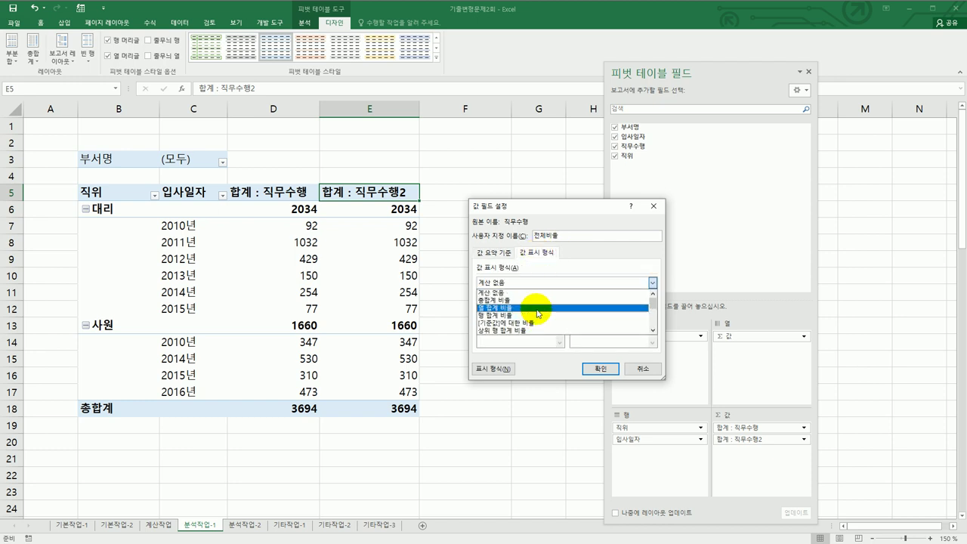
pyautogui.click(536, 309)
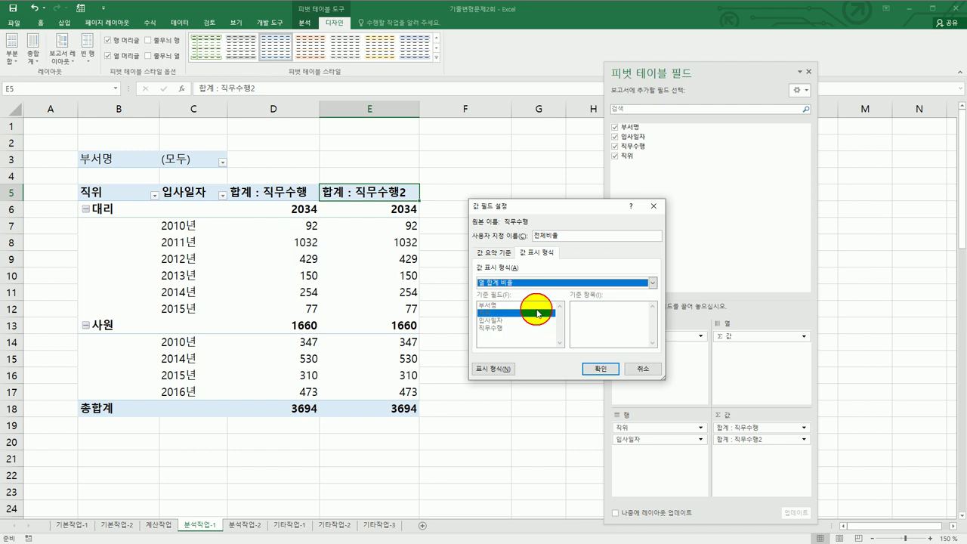
pyautogui.click(592, 368)
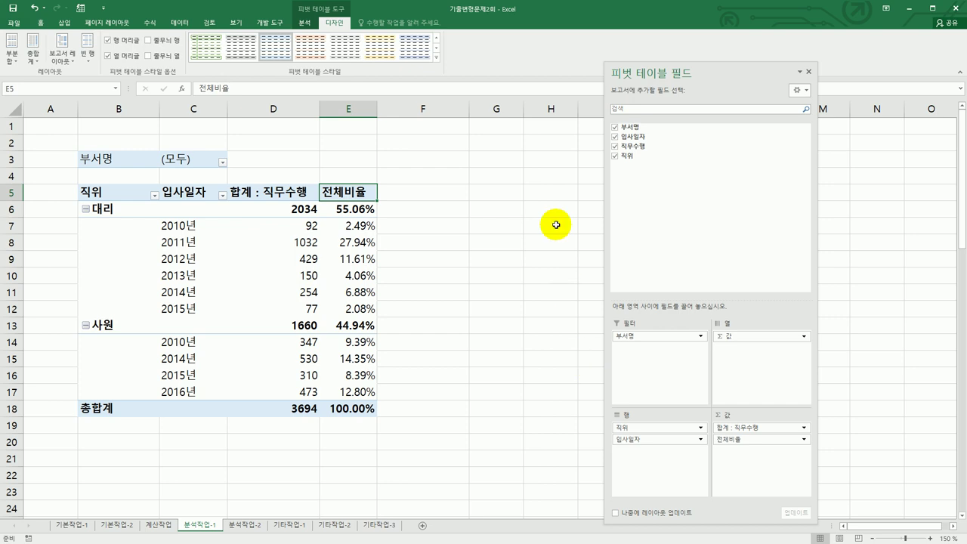
# Apply the blue PivotTable style in the second row, third column of the 밝게 style group.
pyautogui.click(437, 58)
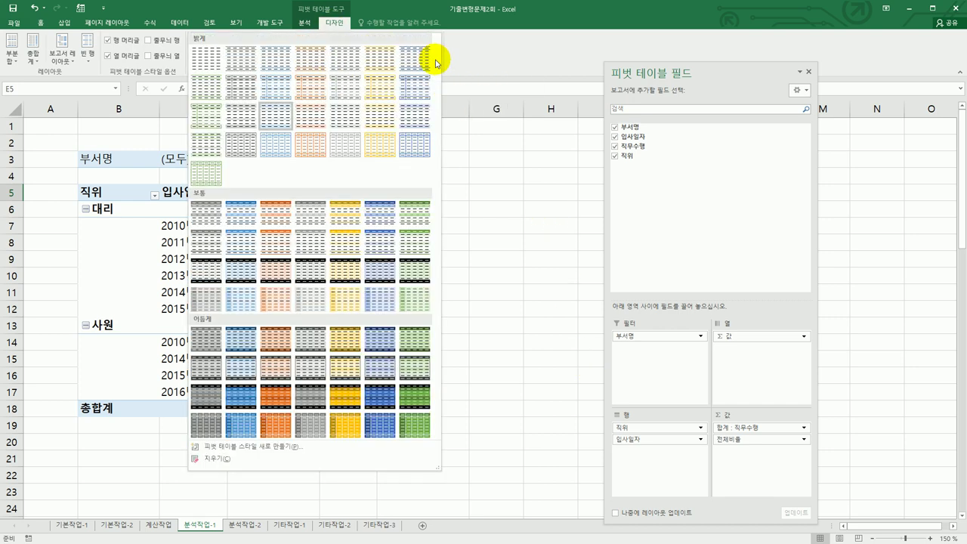
pyautogui.click(270, 88)
pyautogui.click(487, 436)
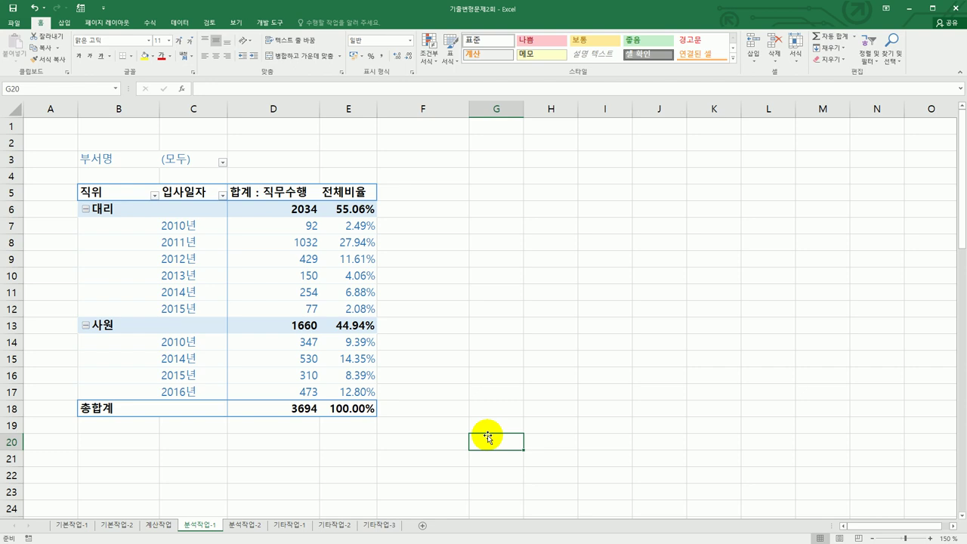
# On the 분석작업-2 sheet, start a data validation rule for the 대출가능 일수 cells I3:I11 with 사용자 지정 as the allowed type.
pyautogui.click(249, 531)
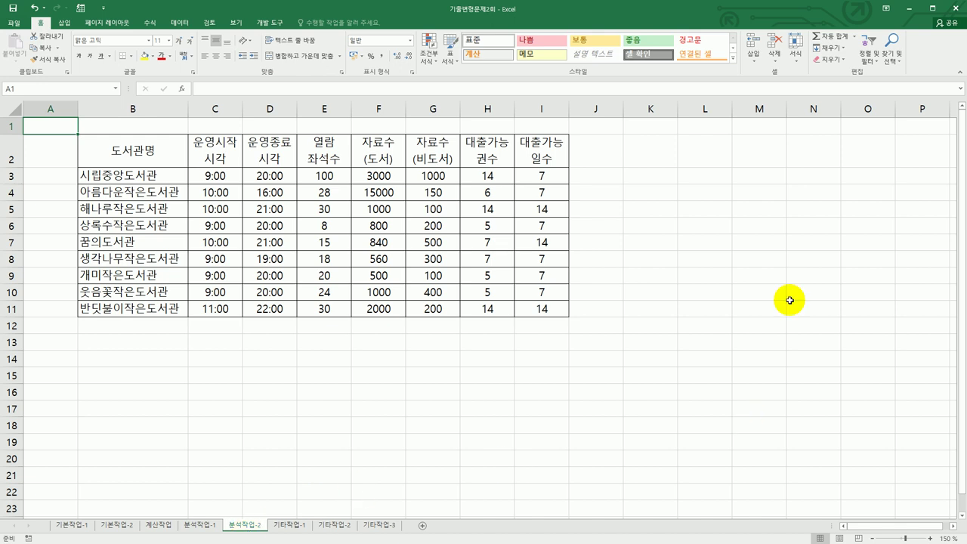
pyautogui.click(545, 179)
pyautogui.moveTo(545, 179); pyautogui.dragTo(545, 309)
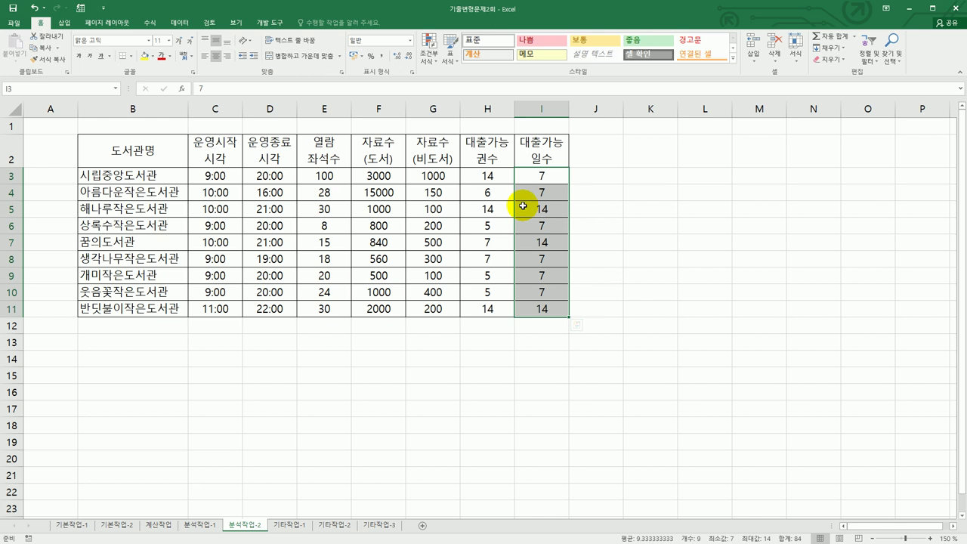
pyautogui.click(178, 24)
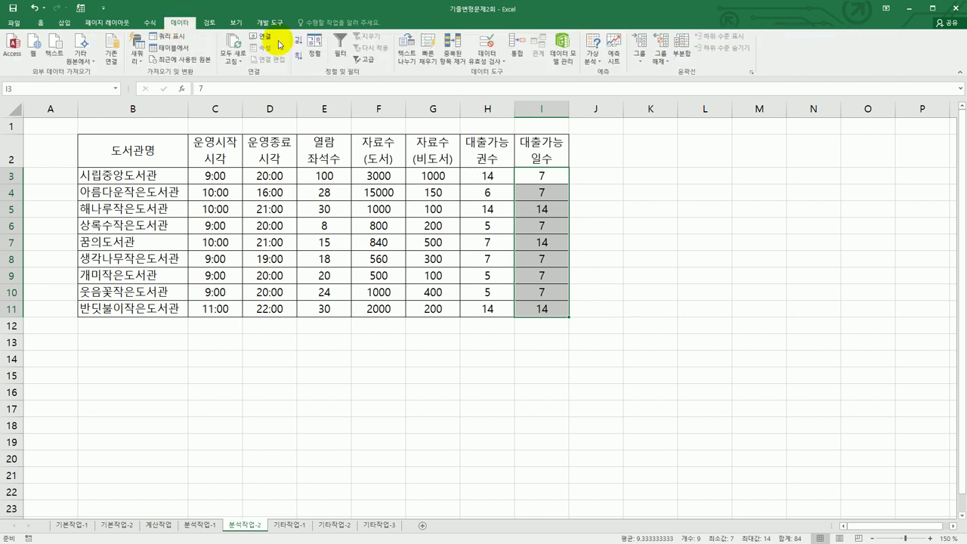
pyautogui.click(484, 46)
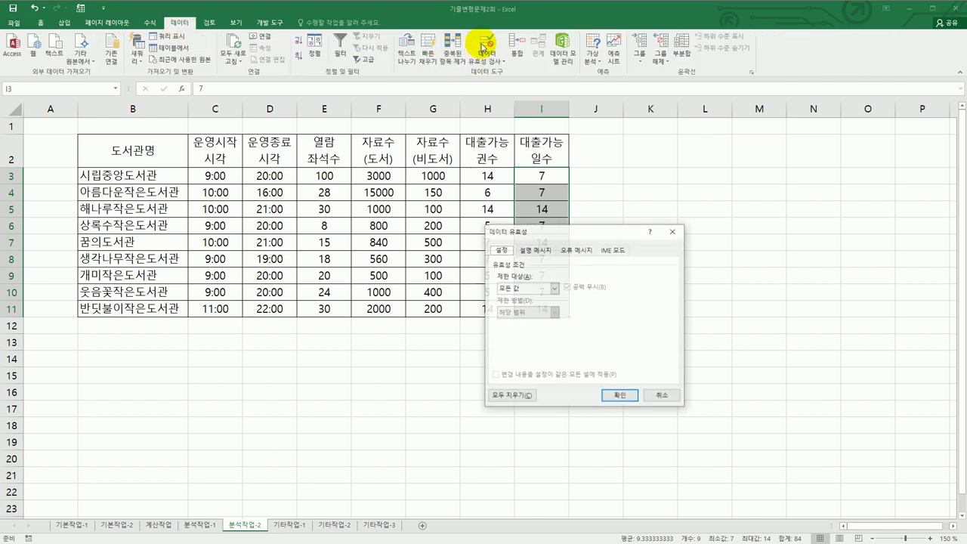
pyautogui.click(552, 288)
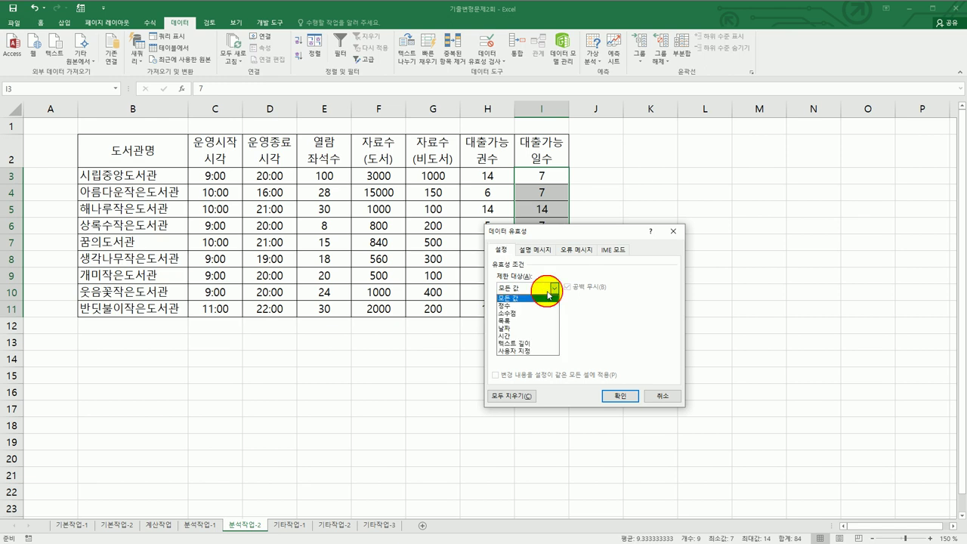
pyautogui.click(529, 351)
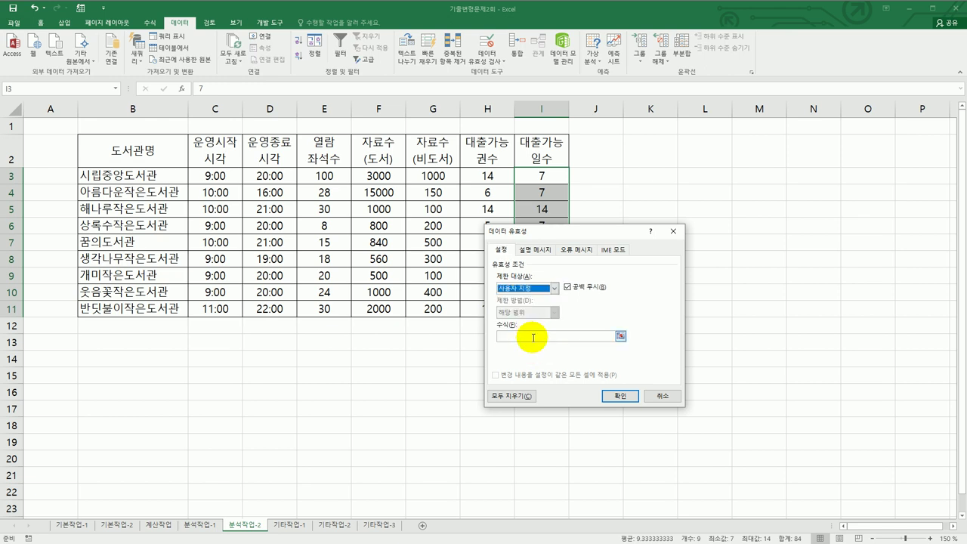
# Set the validation formula to =mod(I3,7)=0.
pyautogui.click(532, 336)
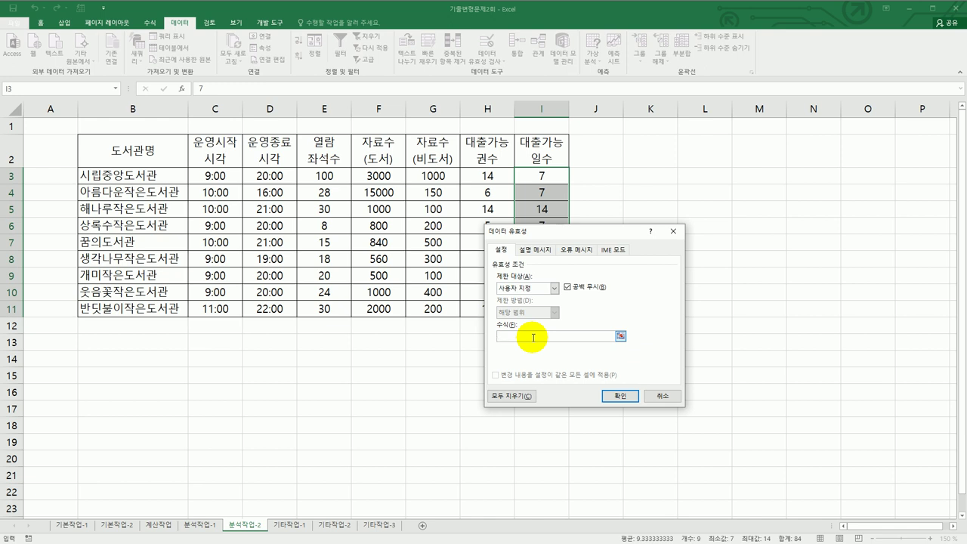
pyautogui.write('=mod')
pyautogui.write('(')
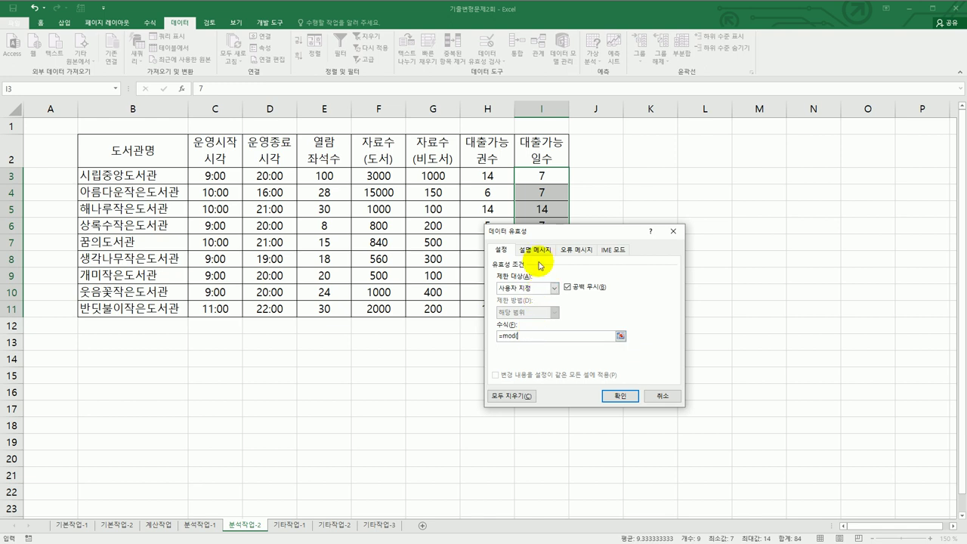
pyautogui.click(535, 178)
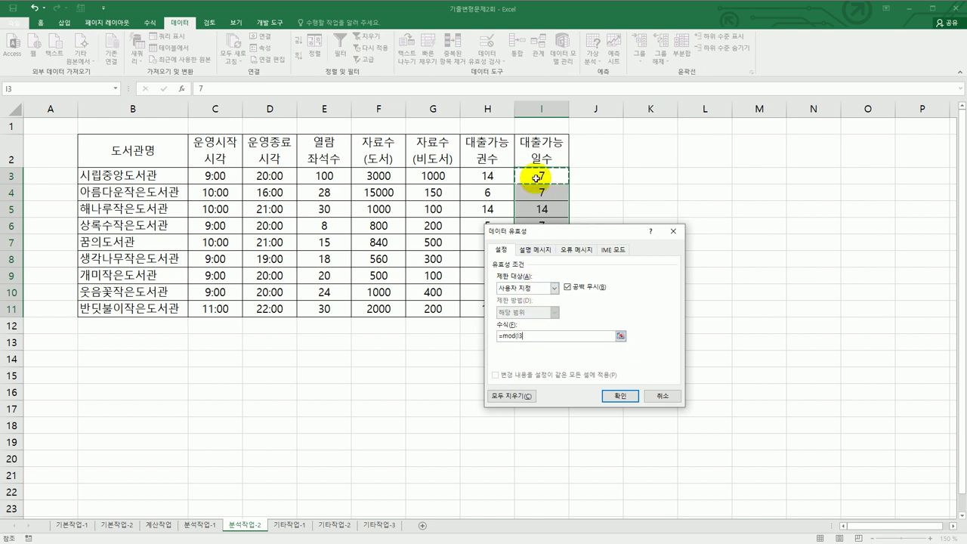
pyautogui.write(',7)=0')
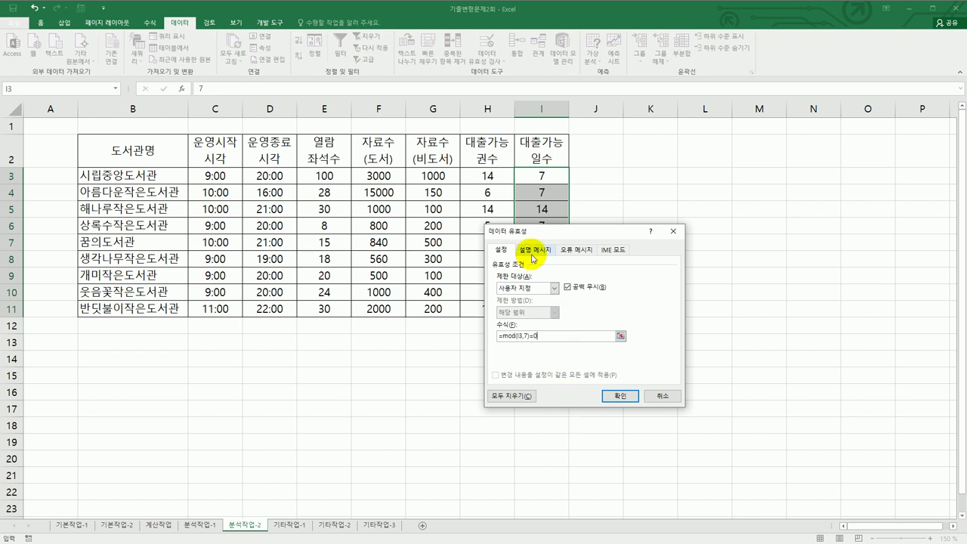
# Give the validation rule an input message titled 7배수 입력 with the text 7배수로 입력하시오.
pyautogui.click(533, 250)
pyautogui.click(513, 304)
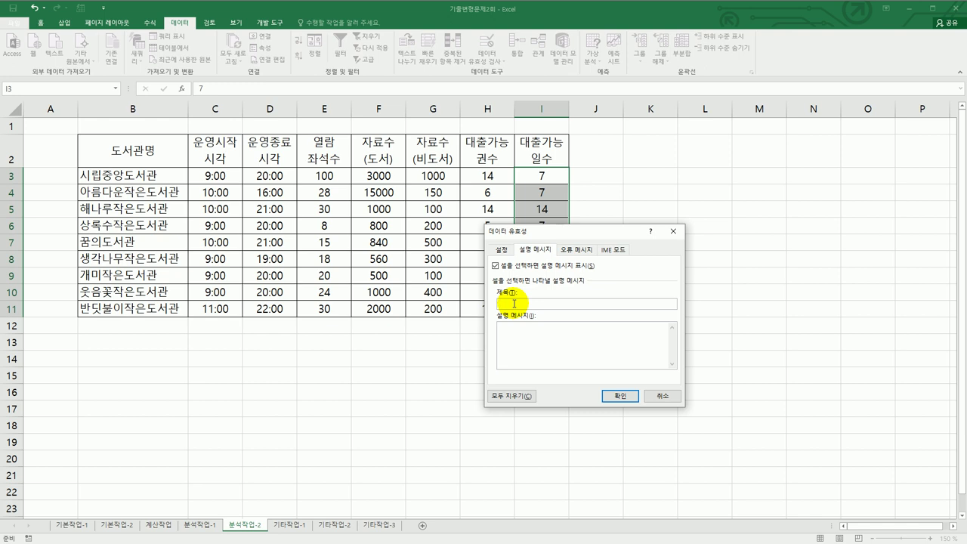
pyautogui.write('7배수')
pyautogui.write(' 입력')
pyautogui.write('7배수로 입러')
pyautogui.write('력하시오')
# Set the error alert to the 정보 style with title 배수입력 and message 7배수로만 입력하세요., and apply the validation rule.
pyautogui.click(576, 249)
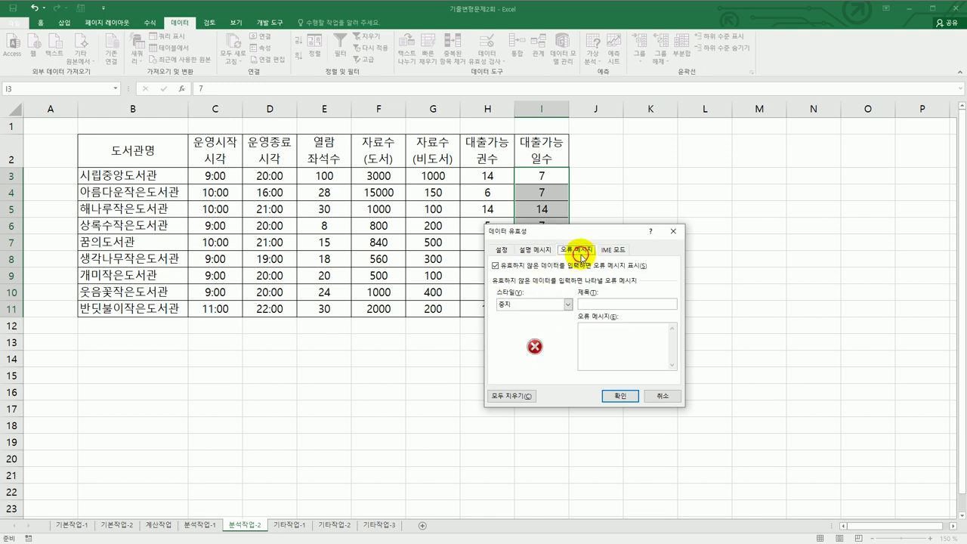
pyautogui.click(528, 303)
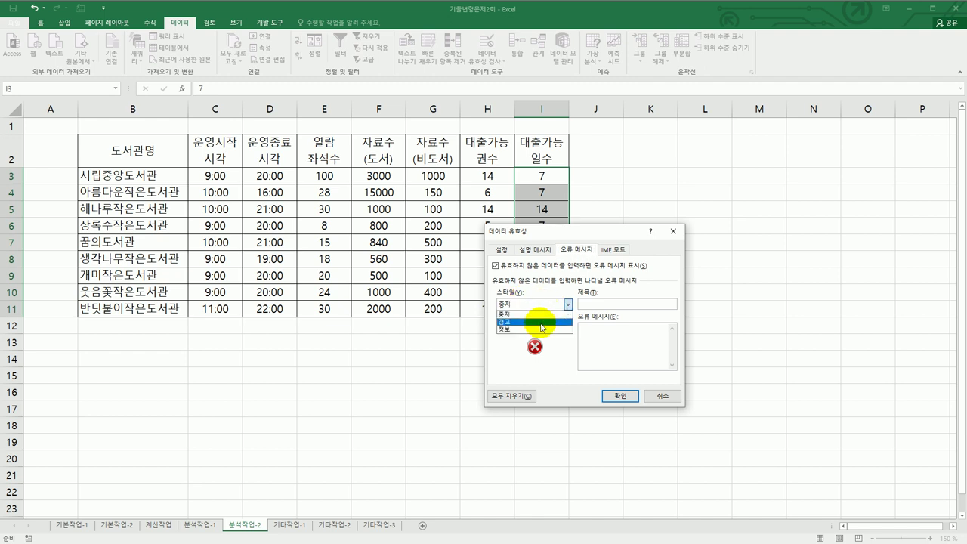
pyautogui.click(537, 329)
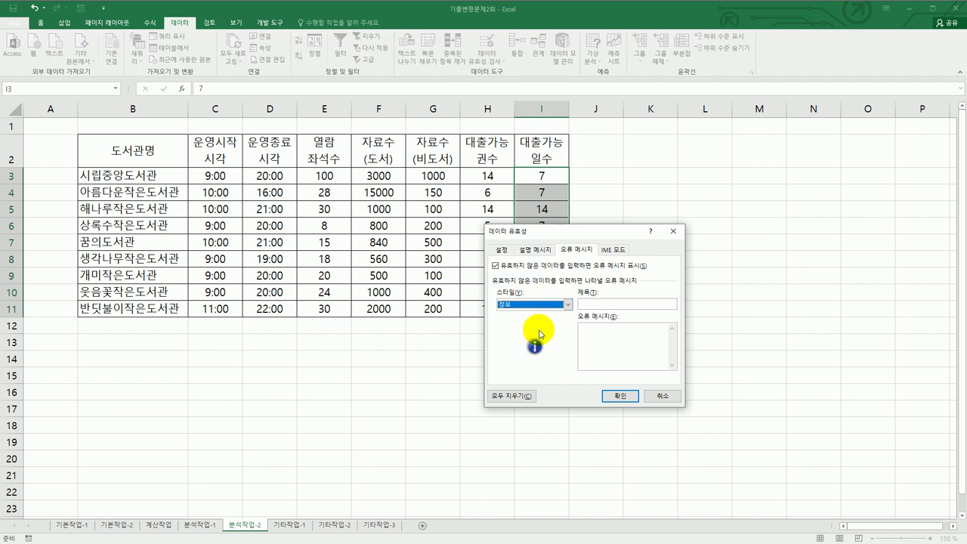
pyautogui.click(605, 305)
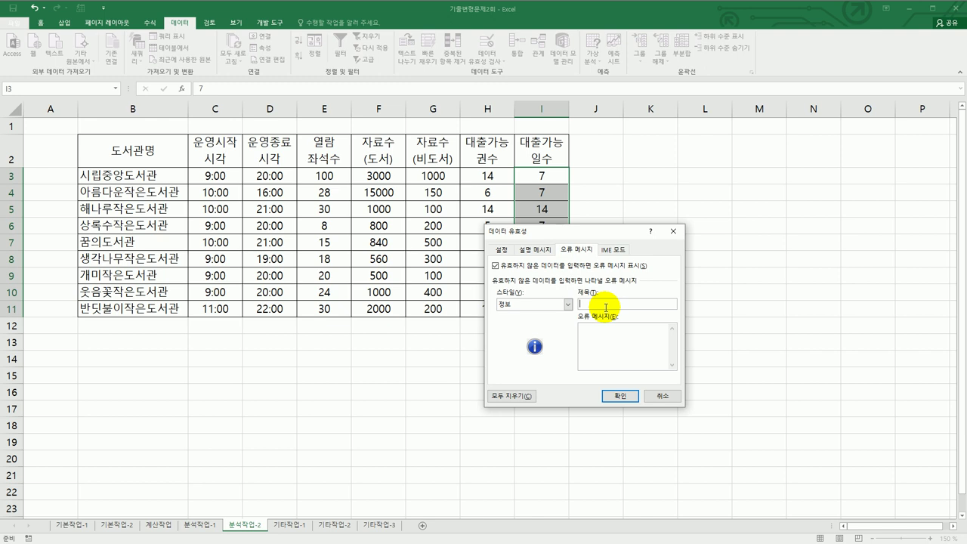
pyautogui.write('입')
pyautogui.write('수입력')
pyautogui.press('Tab')
pyautogui.write('7배수로만 입력하세요.')
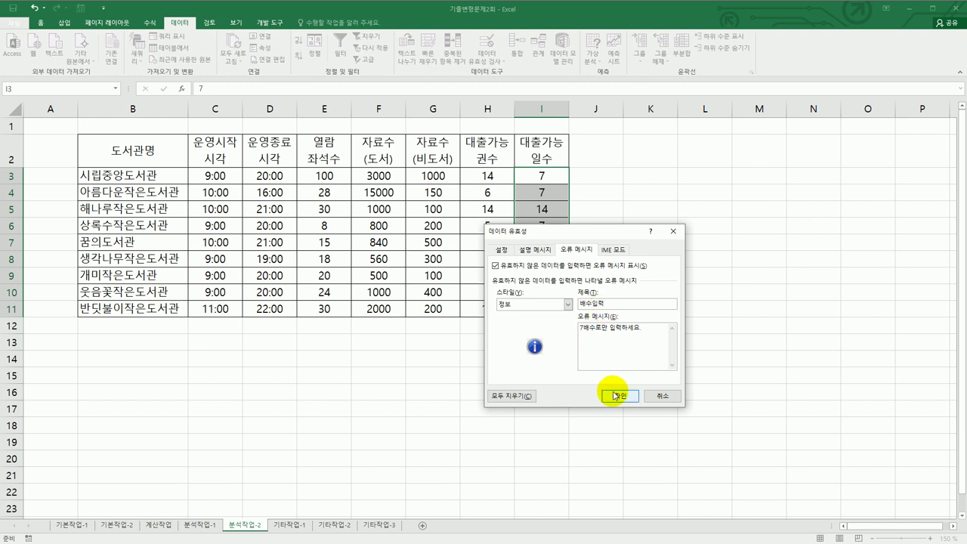
pyautogui.click(615, 394)
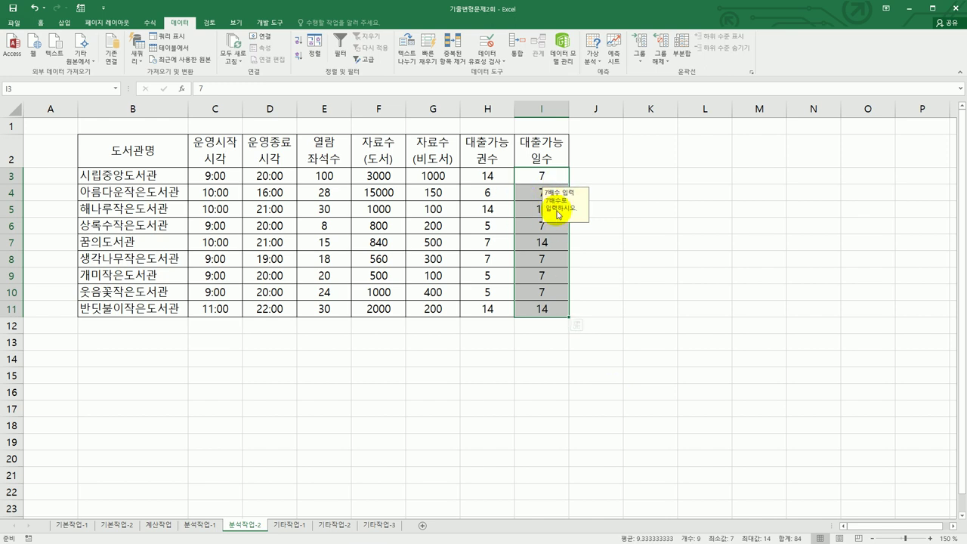
# Turn on AutoFilter for the library table and filter 운영시작 시각 to values greater than or equal to 10:00.
pyautogui.click(377, 157)
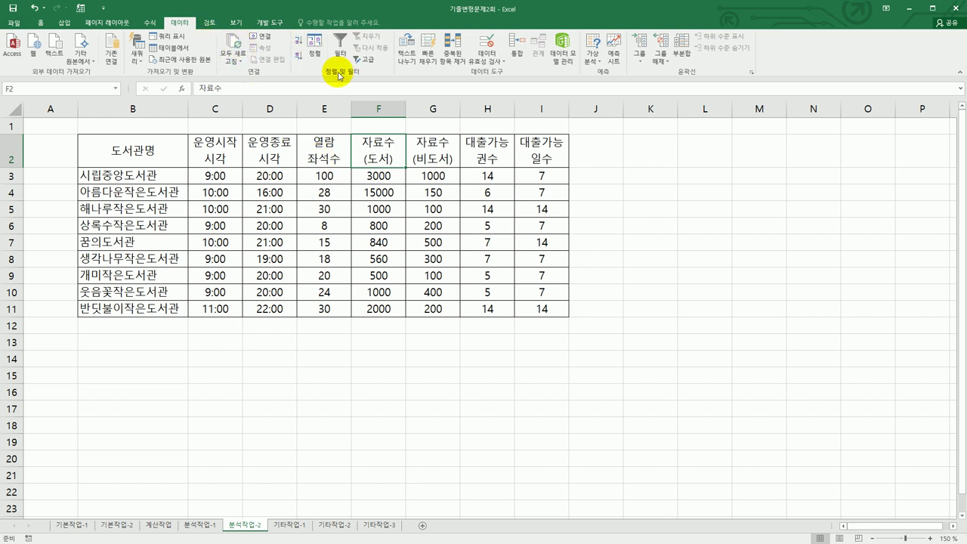
pyautogui.click(339, 48)
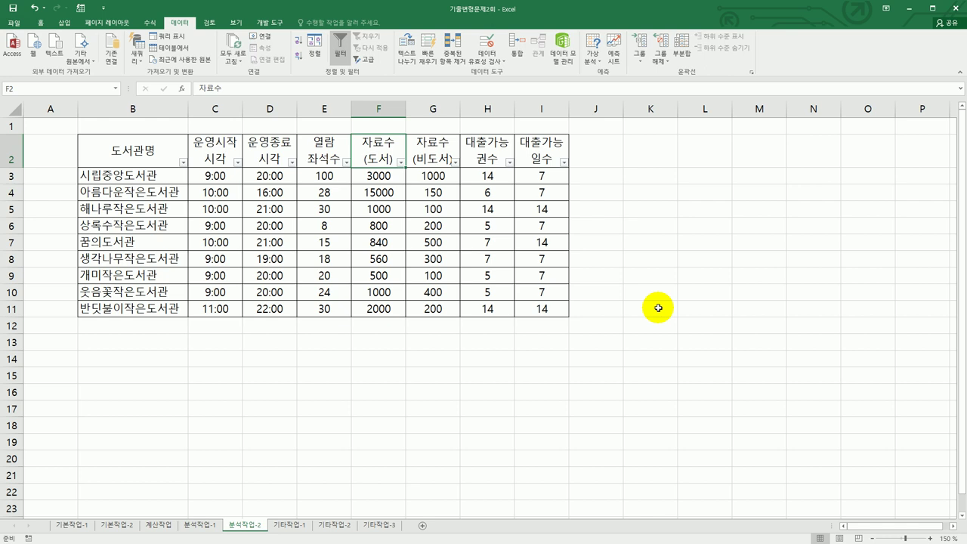
pyautogui.click(204, 160)
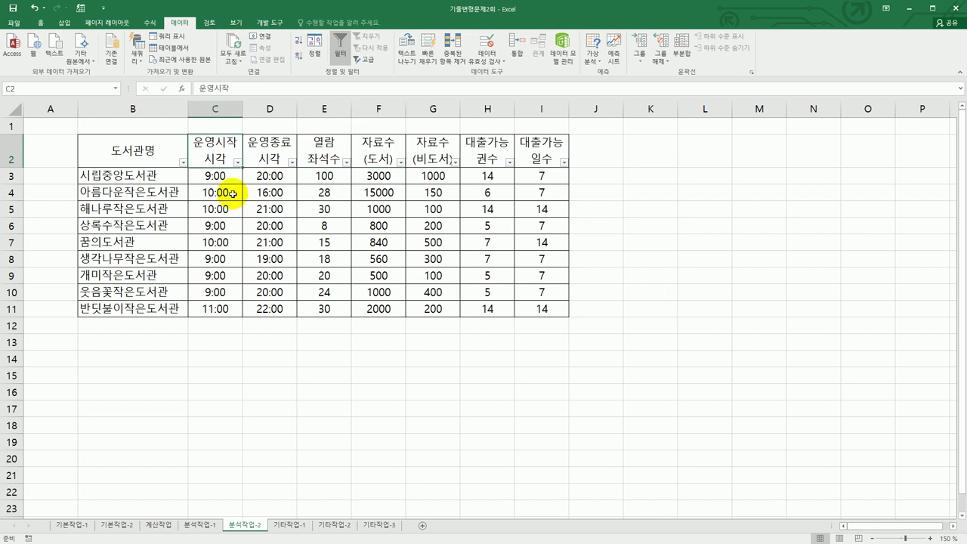
pyautogui.click(239, 163)
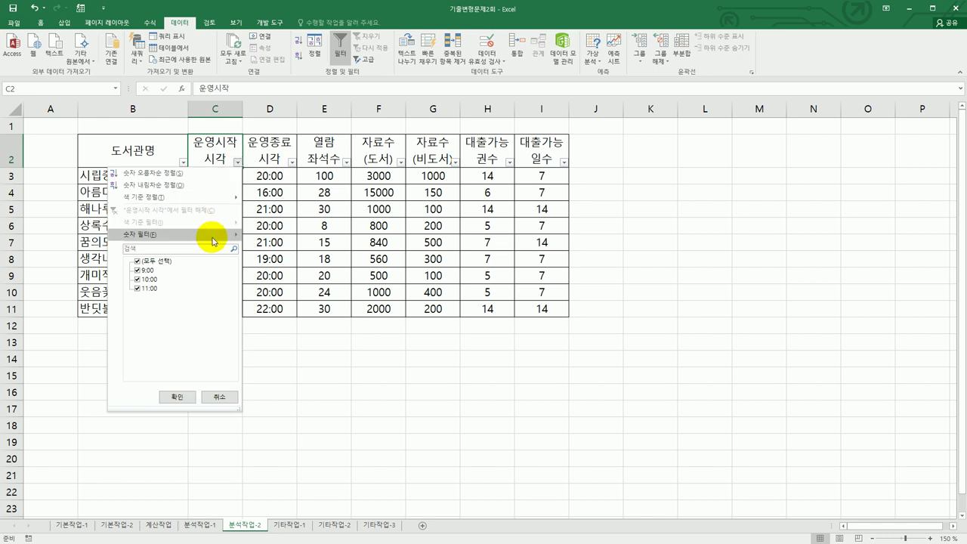
pyautogui.moveTo(213, 235)
pyautogui.click(291, 272)
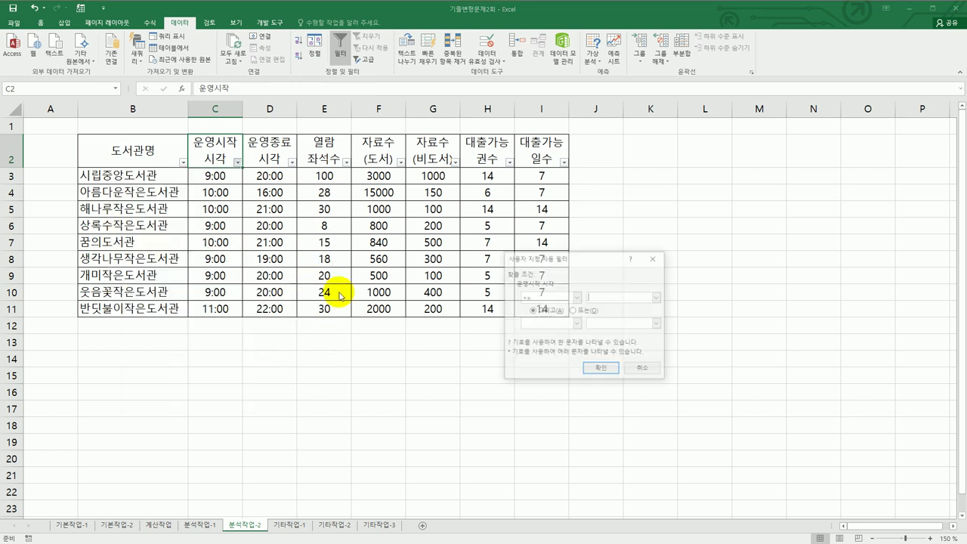
pyautogui.write('1')
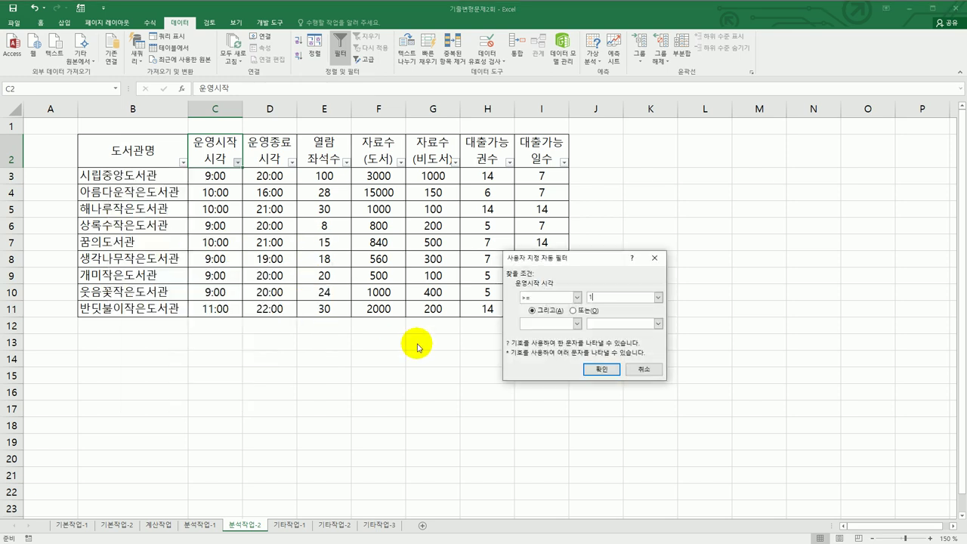
pyautogui.write('0:00')
pyautogui.click(600, 369)
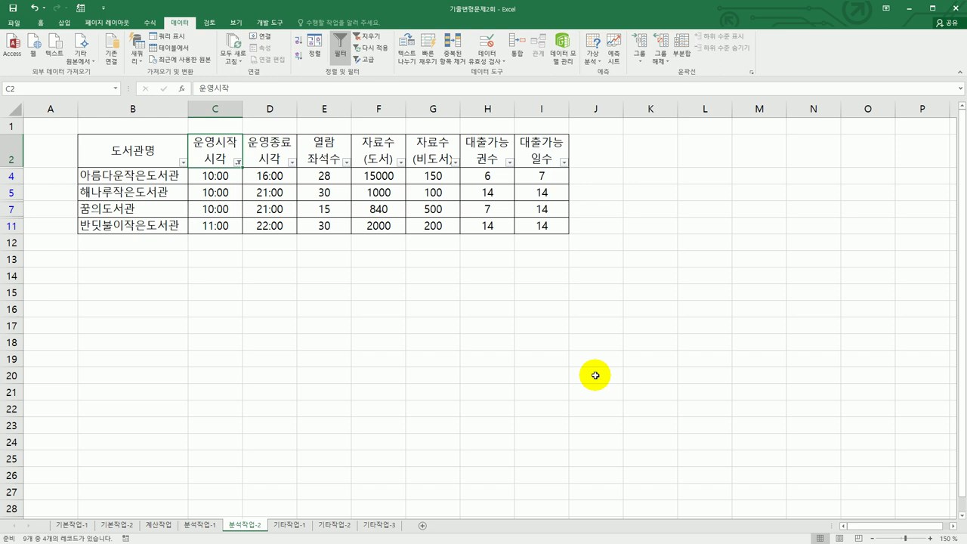
# On the 기타작업-1 sheet, change the chart's 판매량 series to the 표식이 있는 꺾은선형 chart type.
pyautogui.click(296, 526)
pyautogui.scroll(-1, 471, 399)
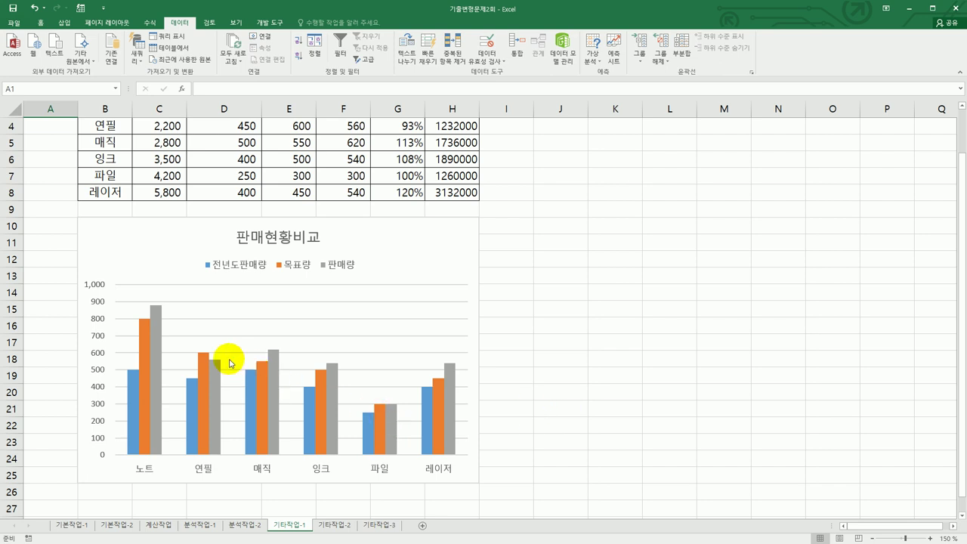
pyautogui.click(160, 332)
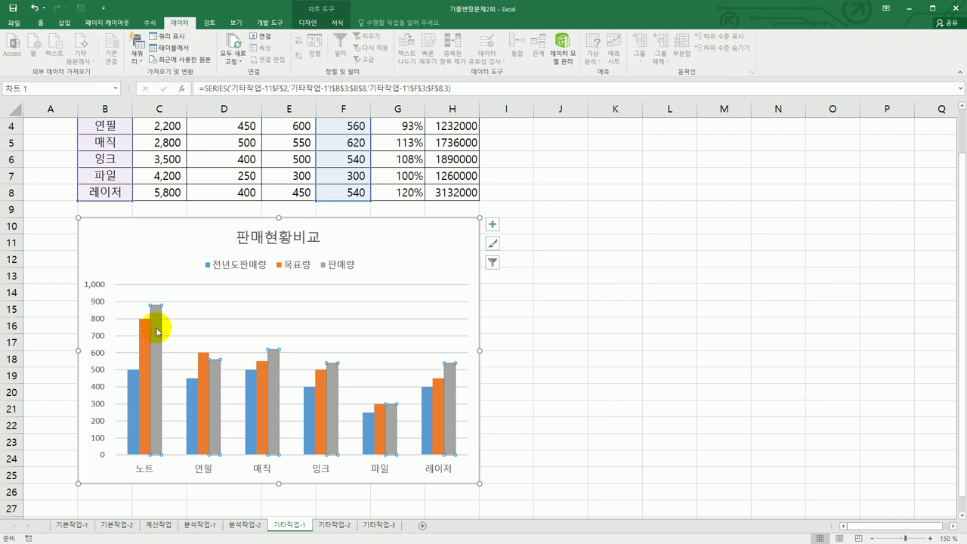
pyautogui.rightClick(158, 323)
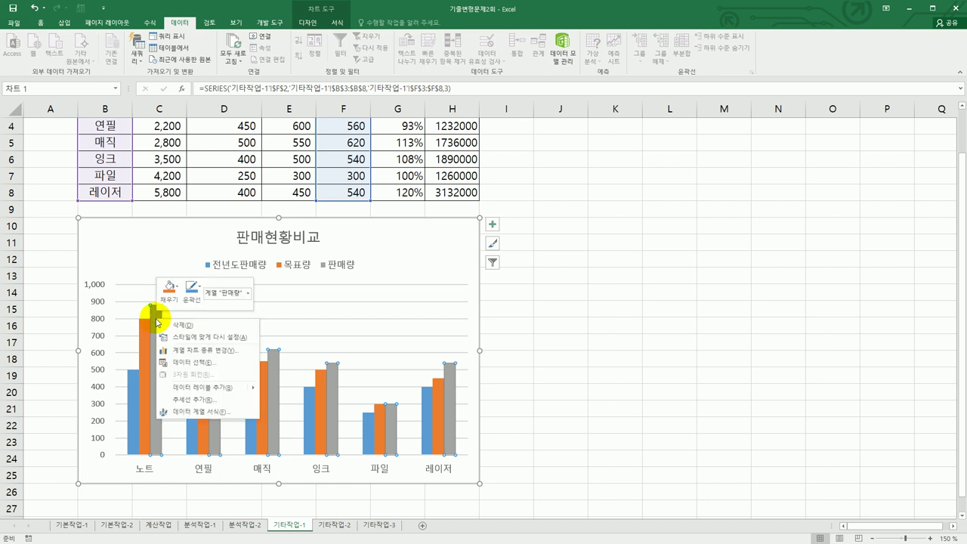
pyautogui.click(204, 350)
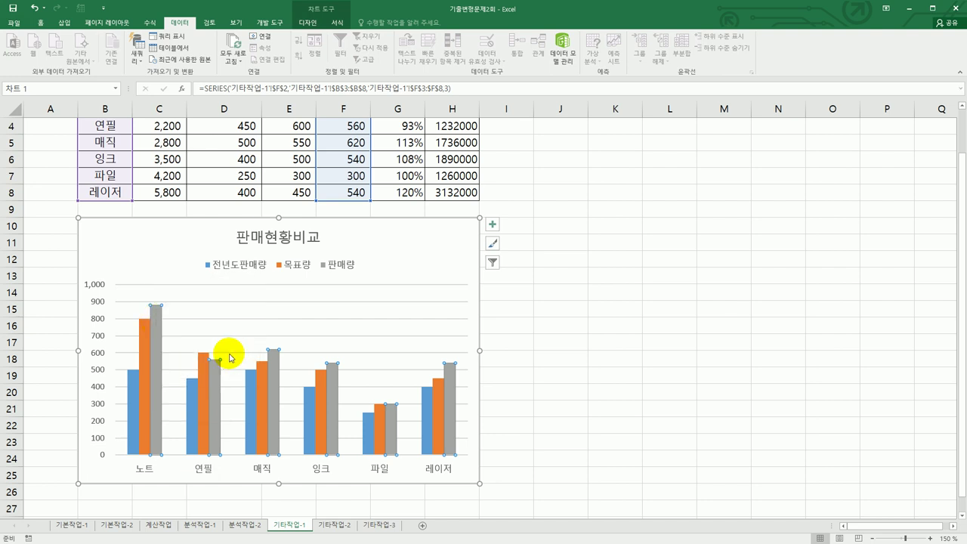
pyautogui.click(425, 285)
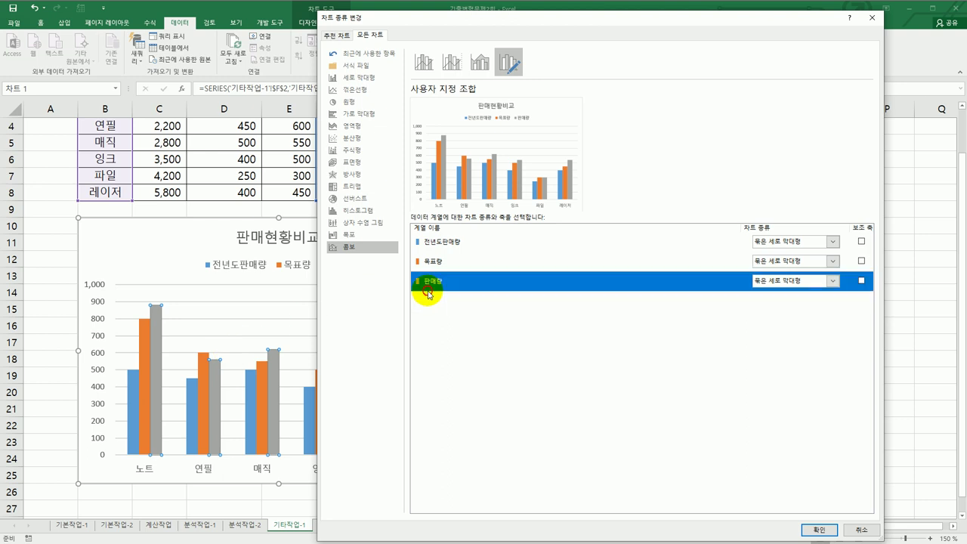
pyautogui.click(832, 281)
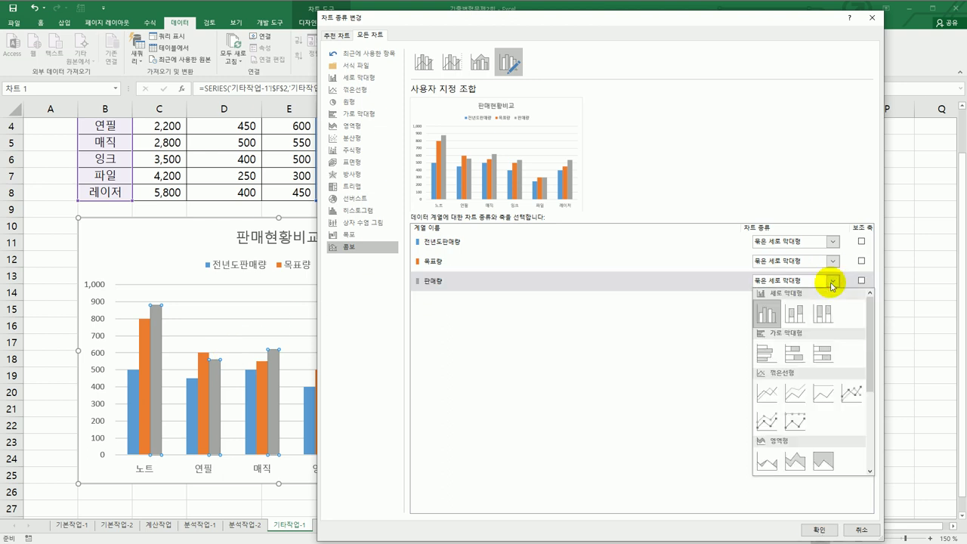
pyautogui.click(853, 389)
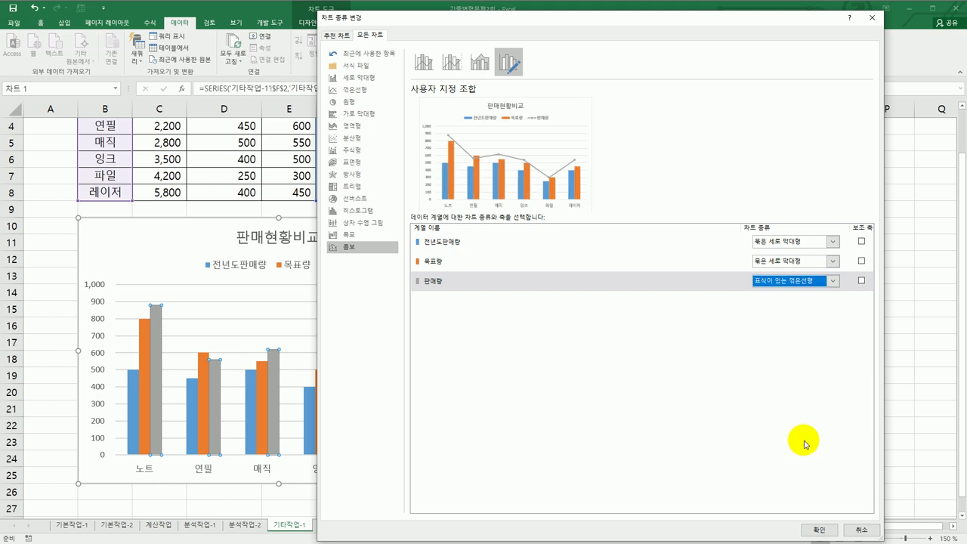
pyautogui.click(819, 530)
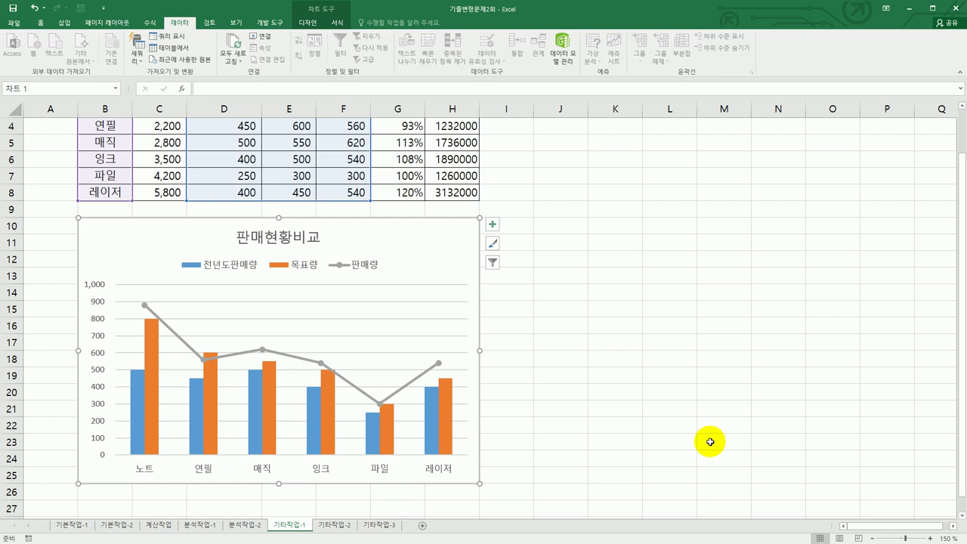
# Add 기본 가로 and 기본 세로 axis titles to the 판매현황비교 chart.
pyautogui.click(494, 225)
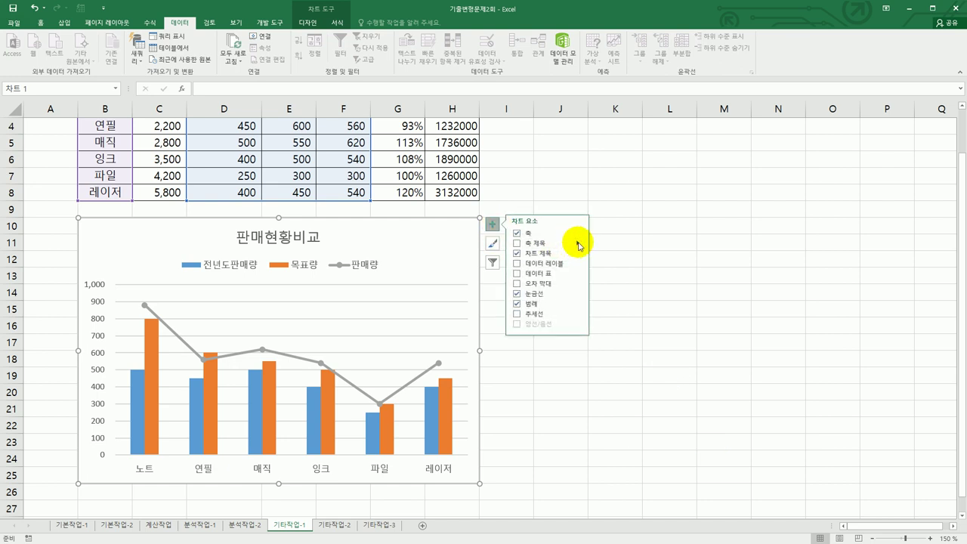
pyautogui.click(580, 246)
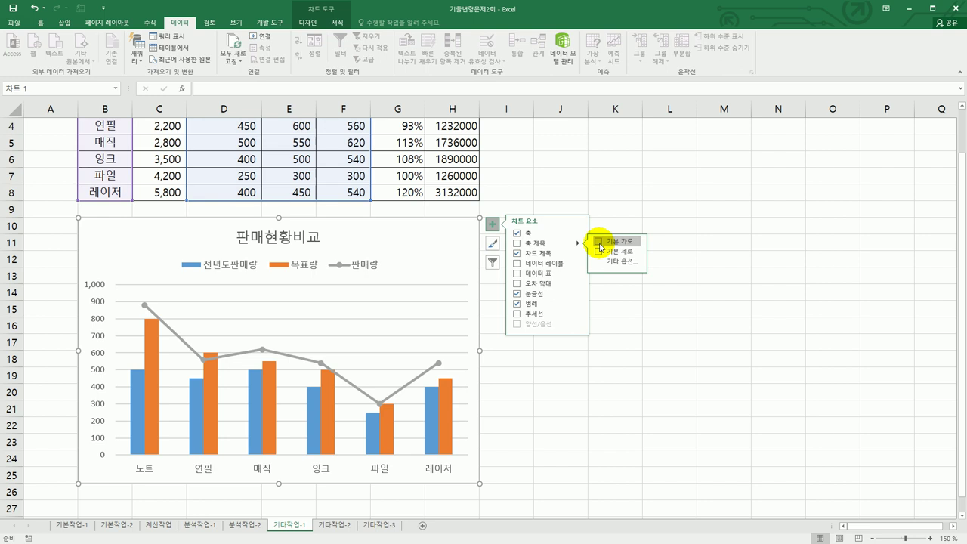
pyautogui.click(600, 242)
pyautogui.click(604, 253)
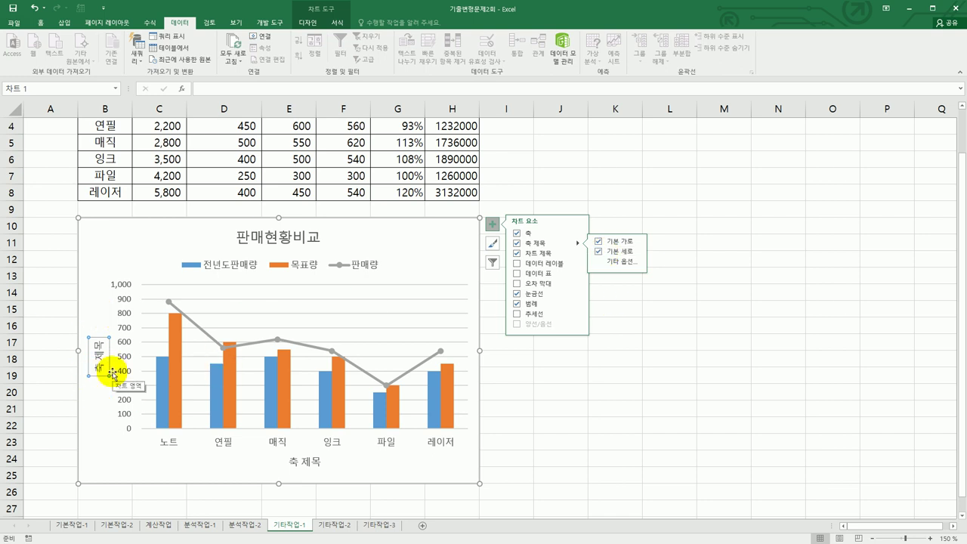
# Link the chart's vertical axis title to the 목표량 header in cell E2.
pyautogui.scroll(1, 194, 336)
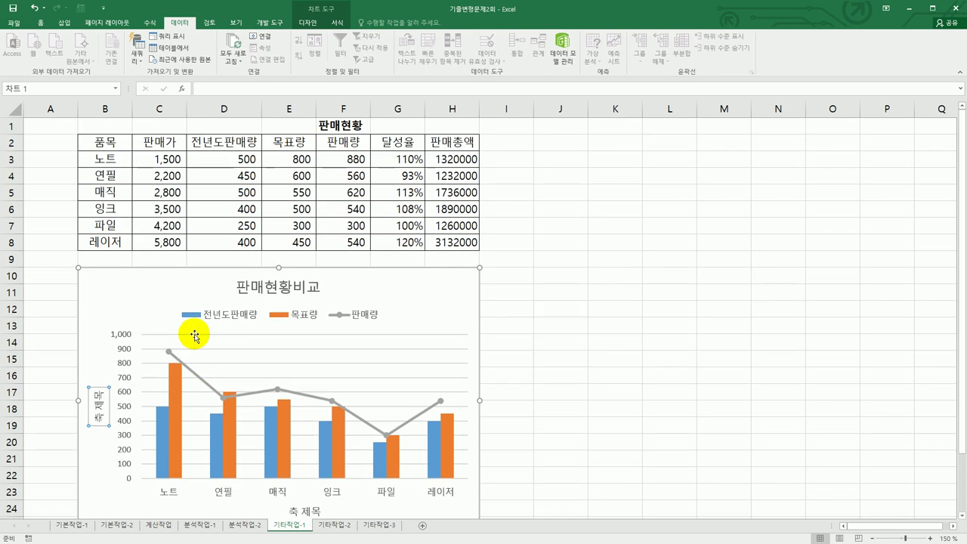
pyautogui.click(258, 91)
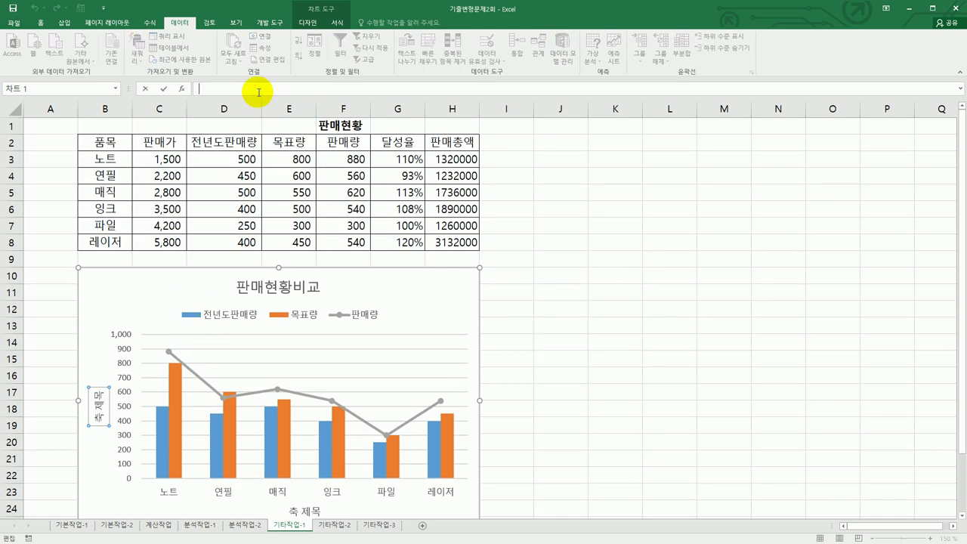
pyautogui.write("='기타작업-1'!$E$2")
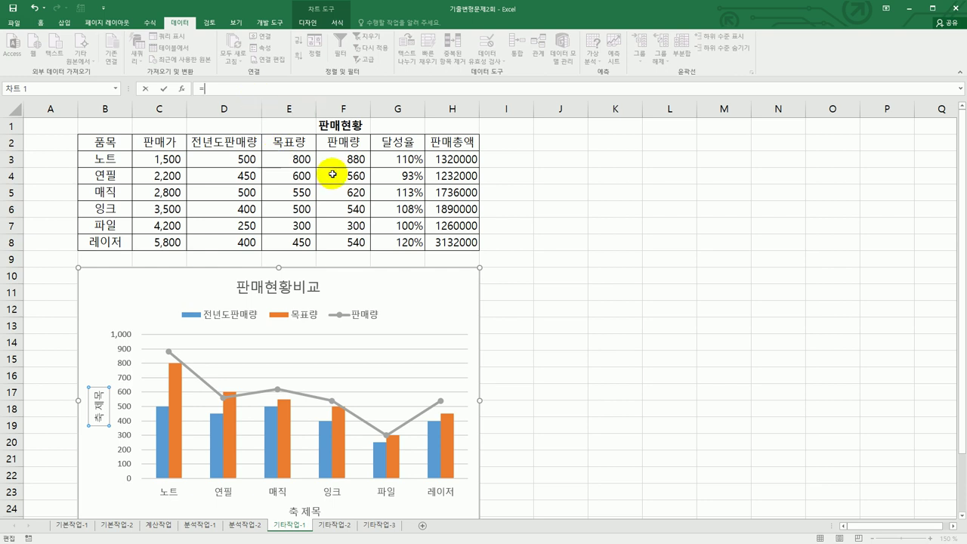
pyautogui.click(291, 141)
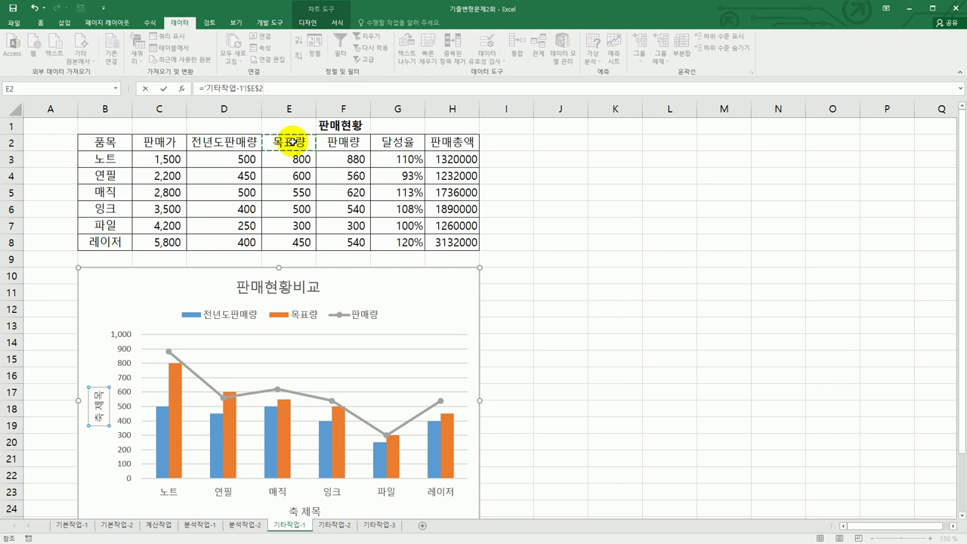
pyautogui.press('Return')
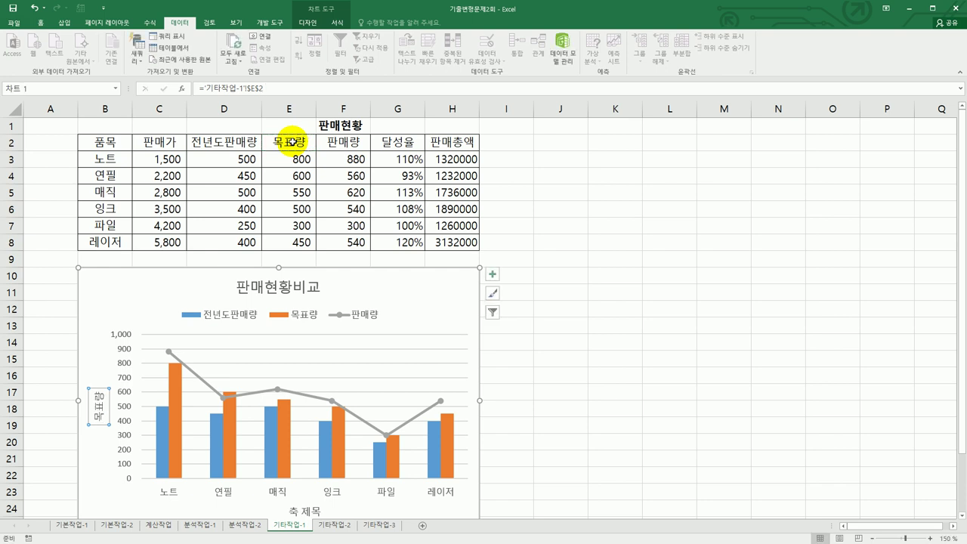
# Link the chart's horizontal axis title to the 품목 header in cell B2.
pyautogui.click(311, 513)
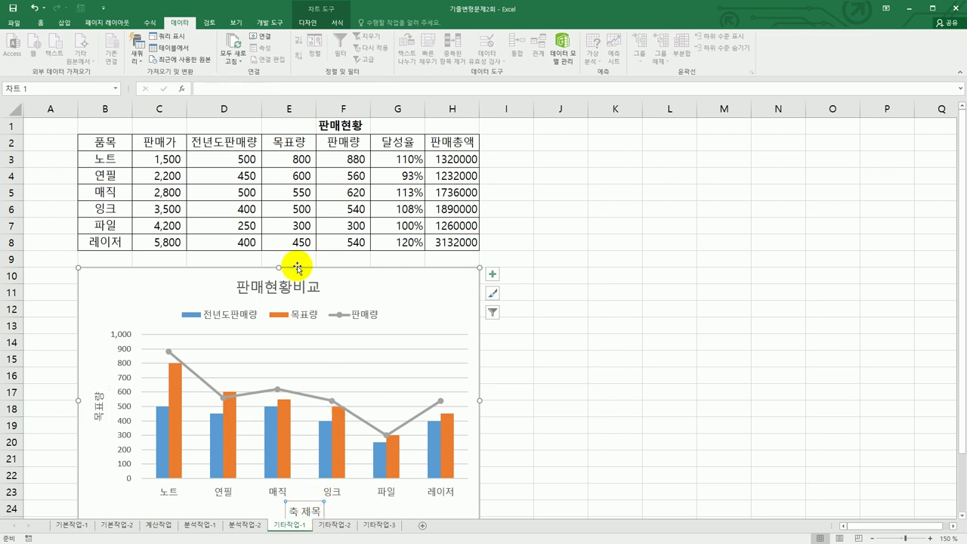
pyautogui.click(211, 89)
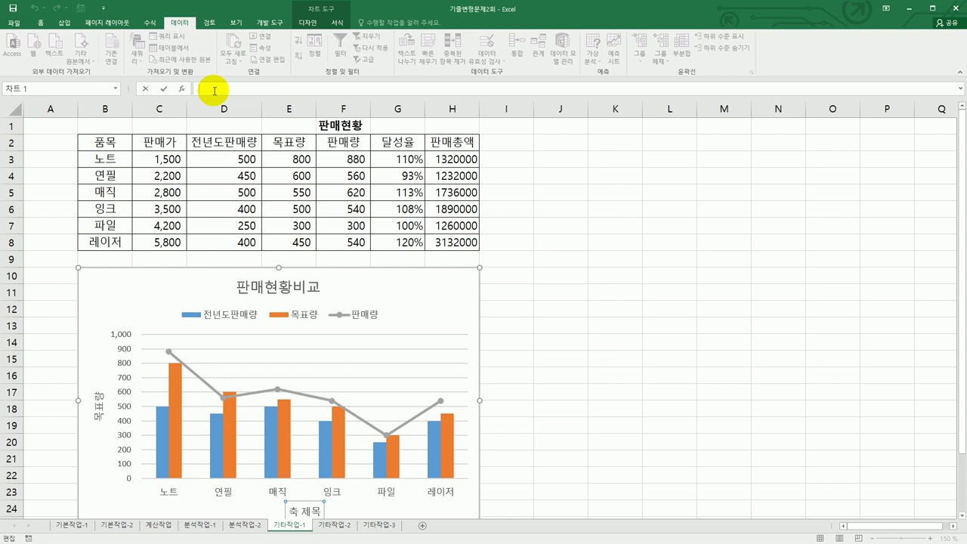
pyautogui.write('=')
pyautogui.click(110, 142)
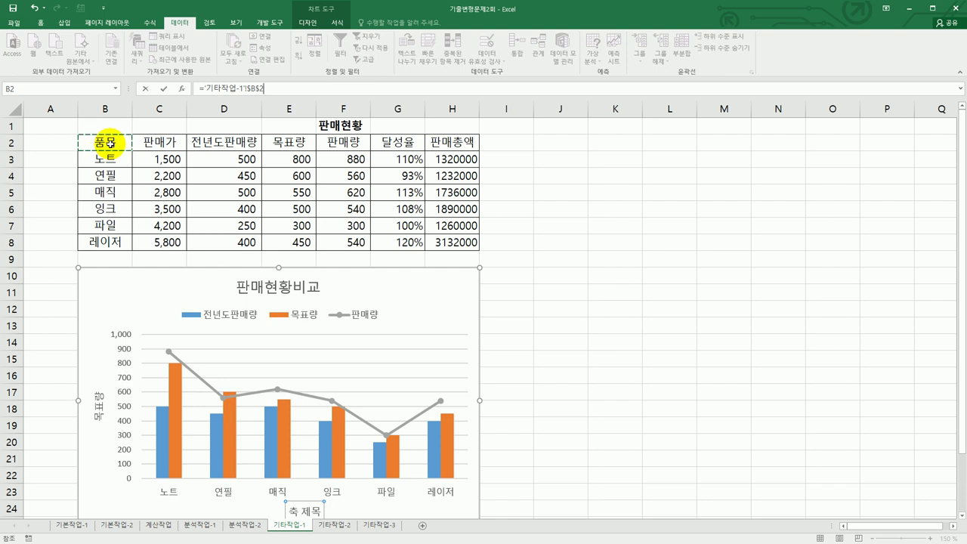
pyautogui.press('Return')
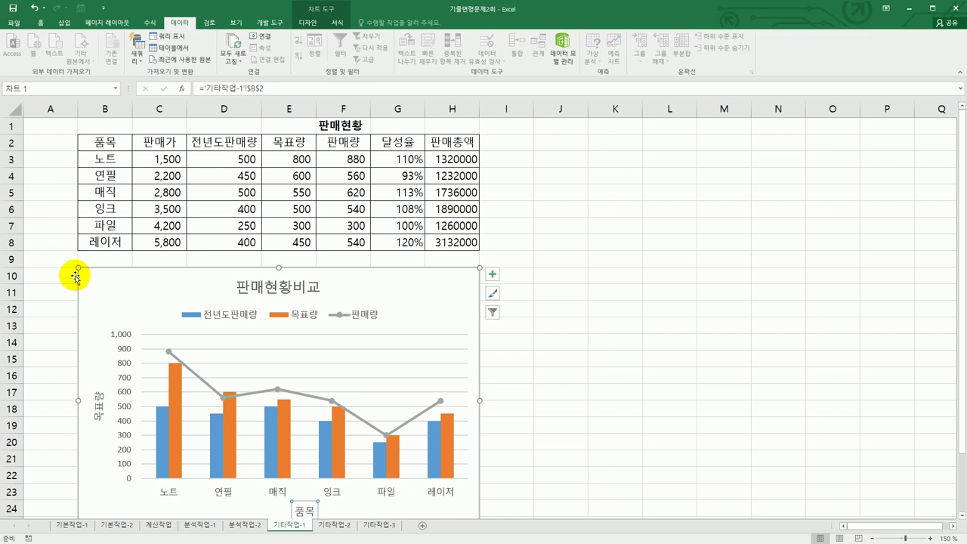
# Set the text direction of the vertical axis title 목표량 to 스택형.
pyautogui.click(104, 419)
pyautogui.click(99, 414)
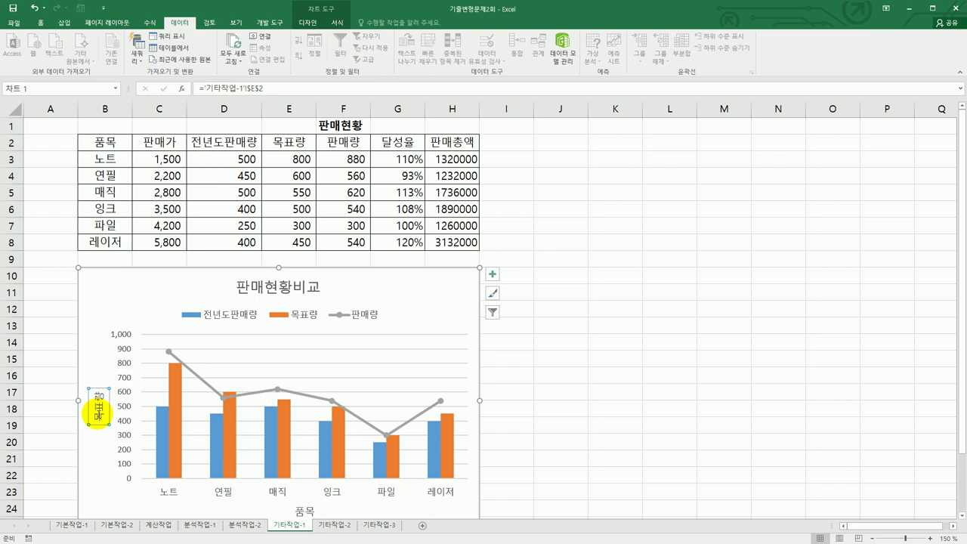
pyautogui.rightClick(99, 414)
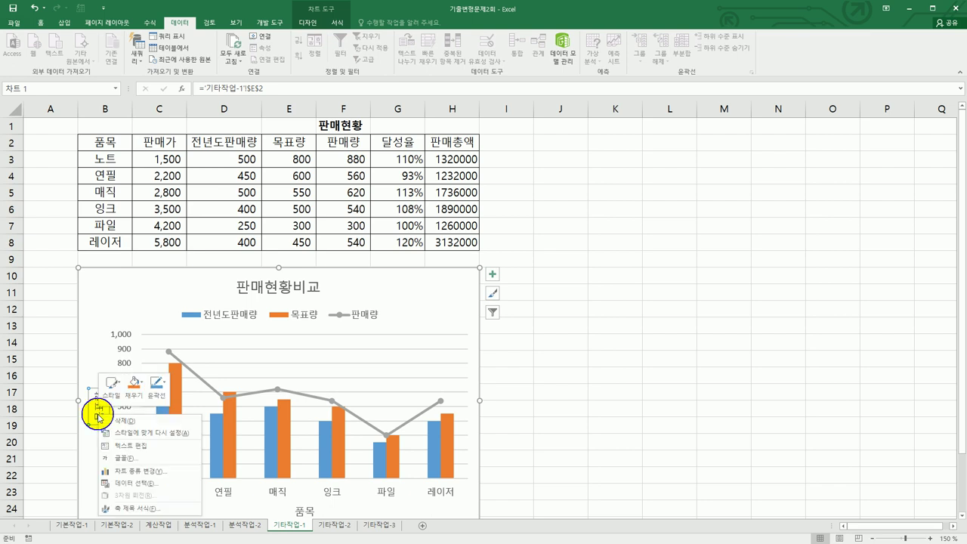
pyautogui.click(172, 510)
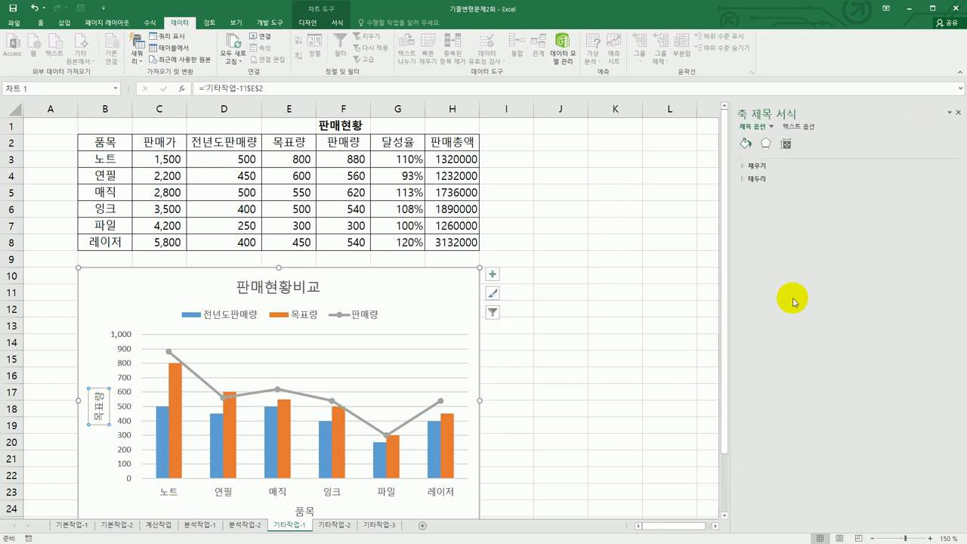
pyautogui.click(786, 143)
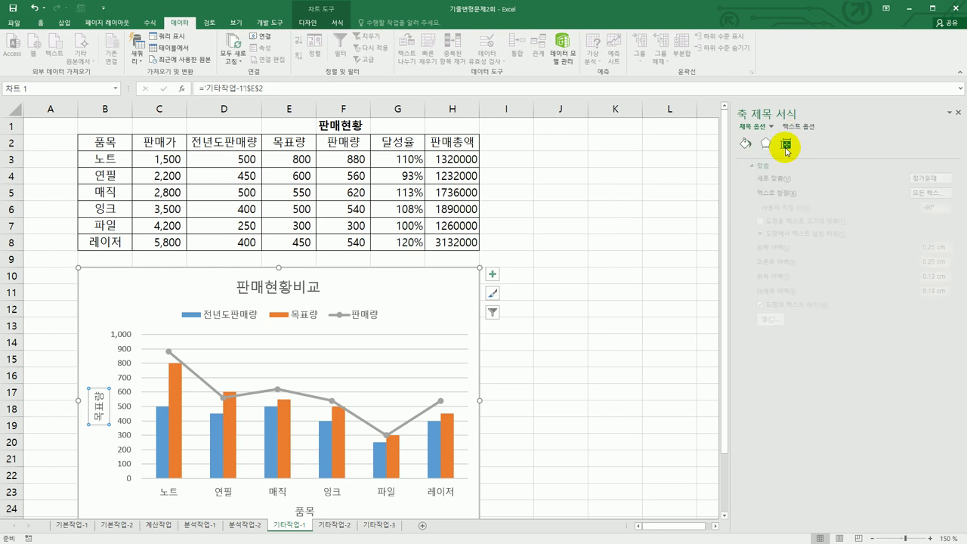
pyautogui.click(944, 193)
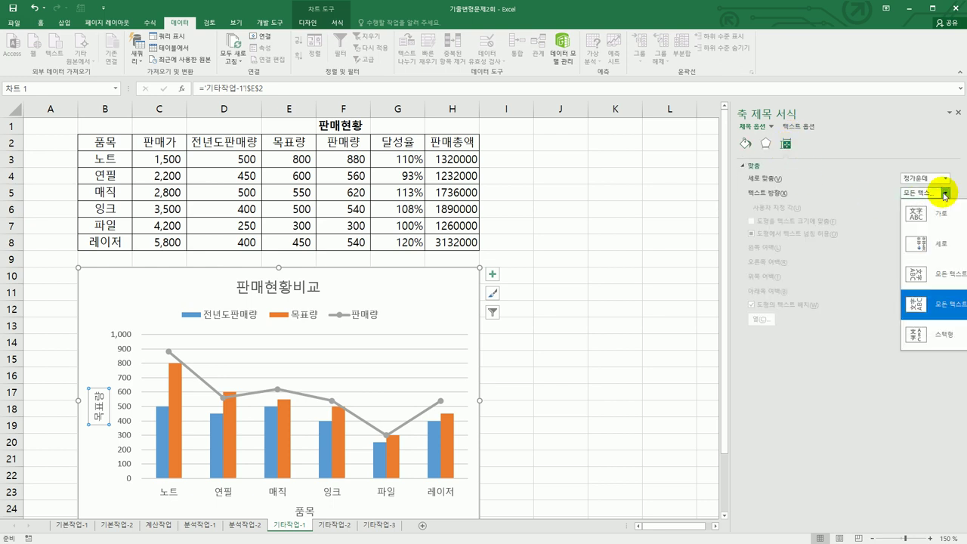
pyautogui.click(937, 333)
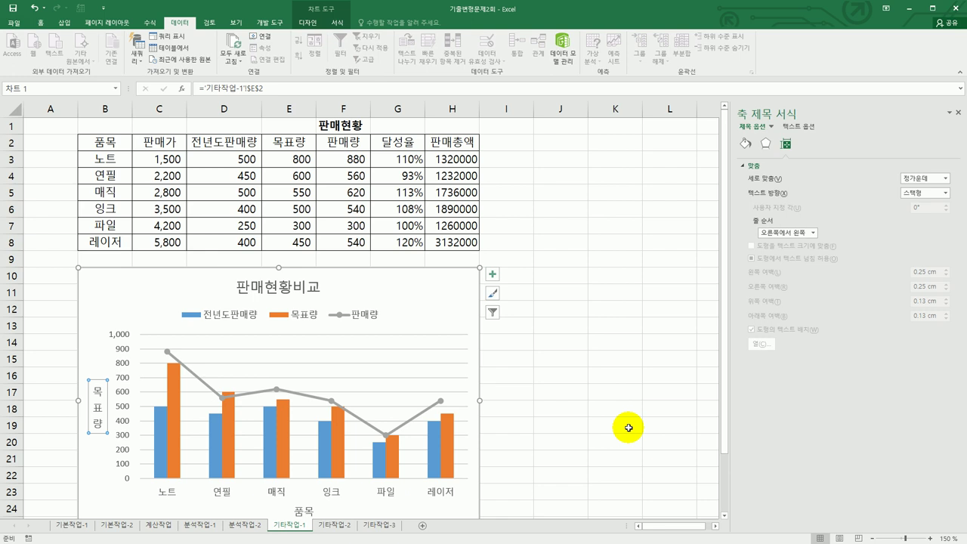
# Add data labels to the 판매량 line series of the chart.
pyautogui.click(274, 393)
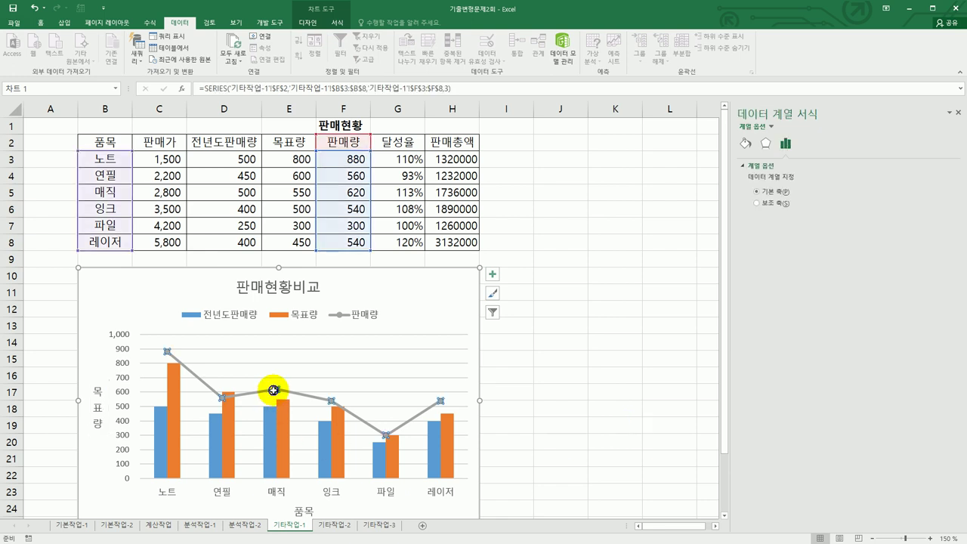
pyautogui.rightClick(274, 391)
pyautogui.click(324, 462)
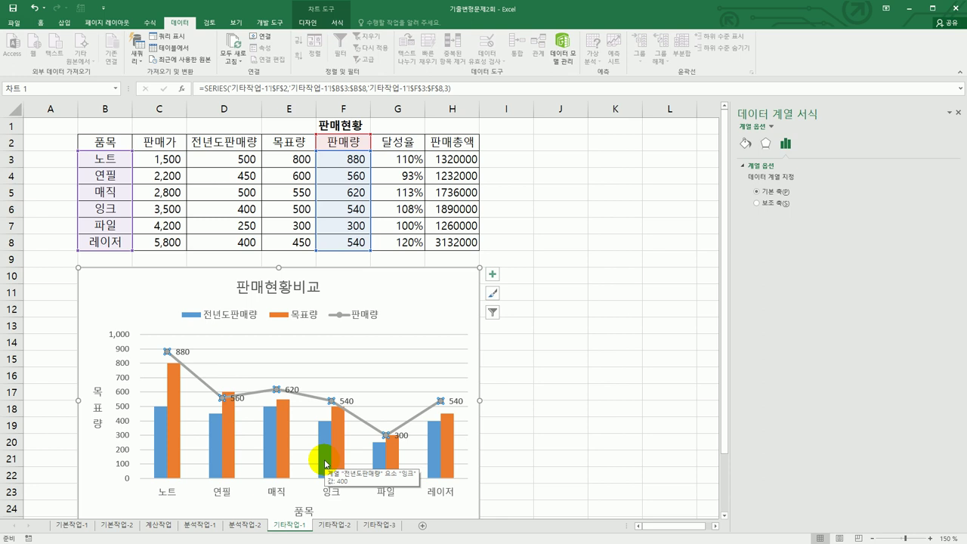
# Set the column series' 계열 겹치기 to 50% and 간격 너비 to 100%.
pyautogui.click(281, 441)
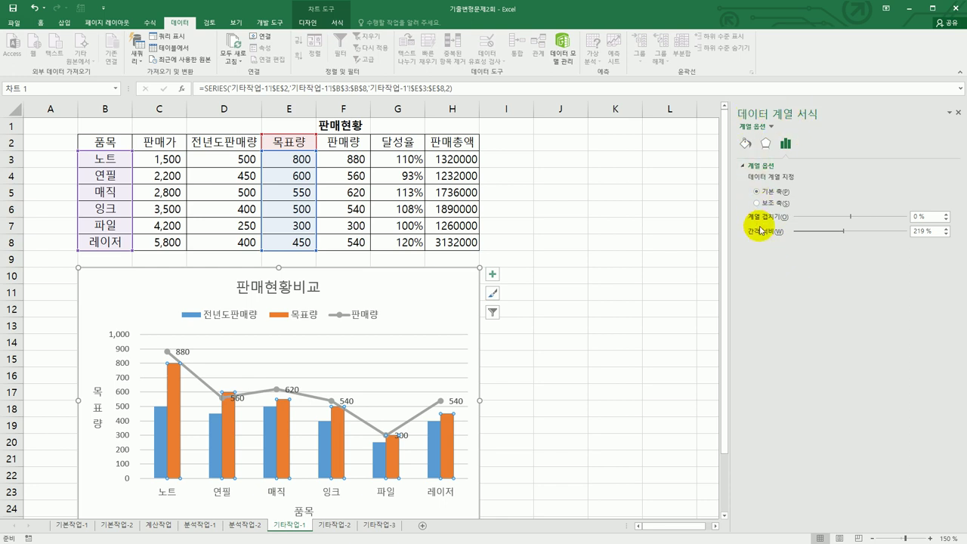
pyautogui.moveTo(914, 217); pyautogui.dragTo(903, 219)
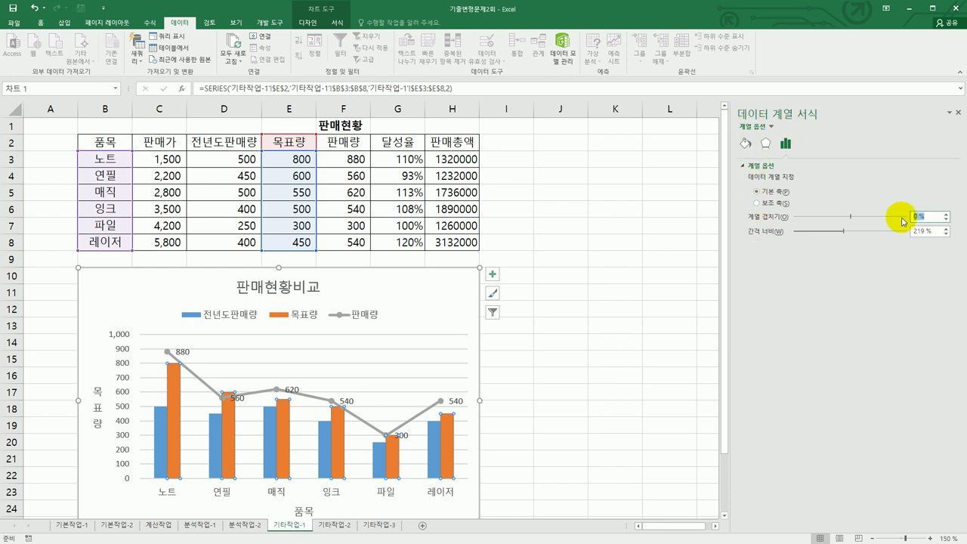
pyautogui.write('50')
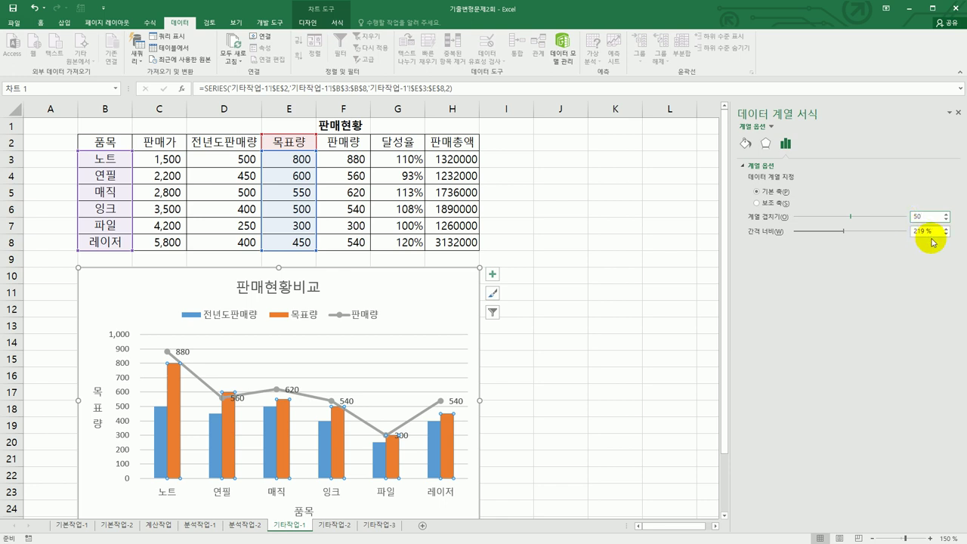
pyautogui.press('Tab')
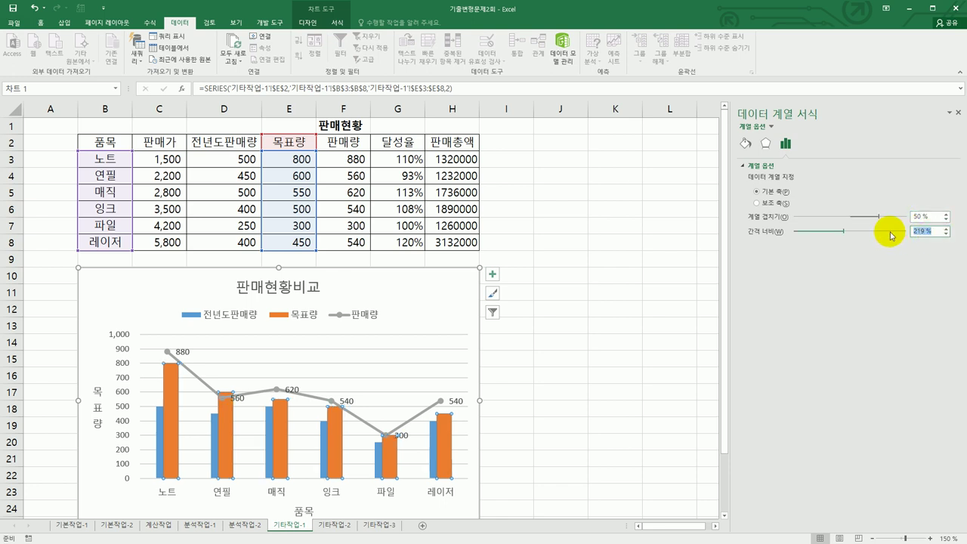
pyautogui.write('100')
# Set the vertical value axis minimum to 200 and its major unit to 200.
pyautogui.click(119, 337)
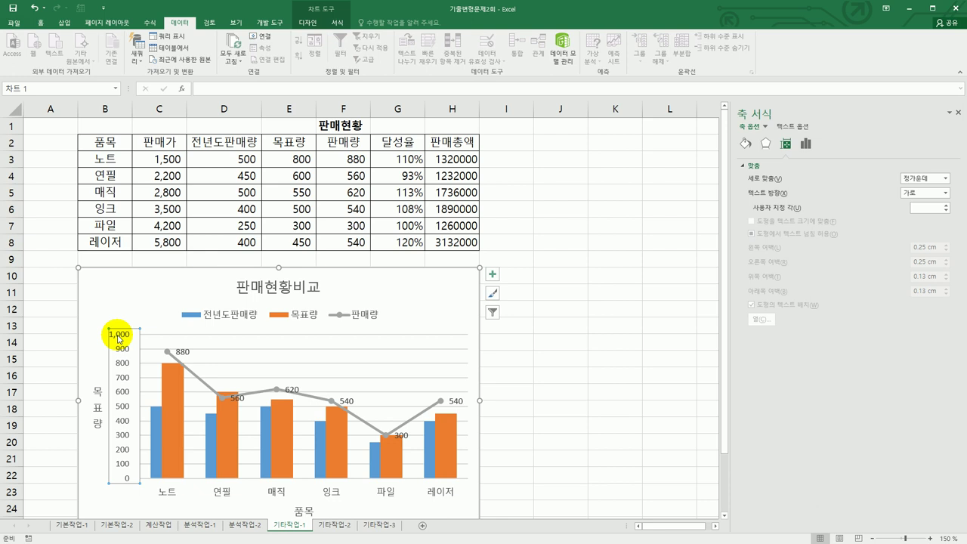
pyautogui.click(805, 143)
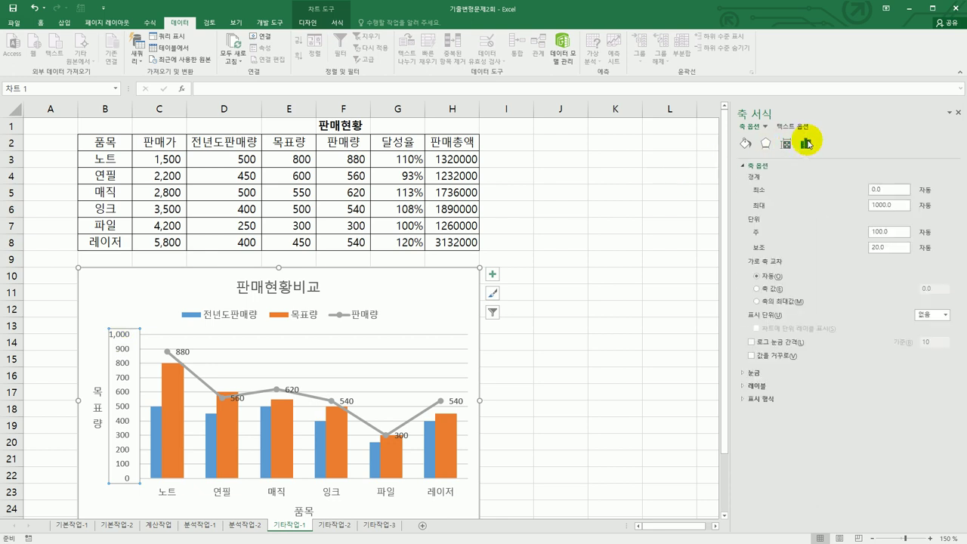
pyautogui.click(891, 190)
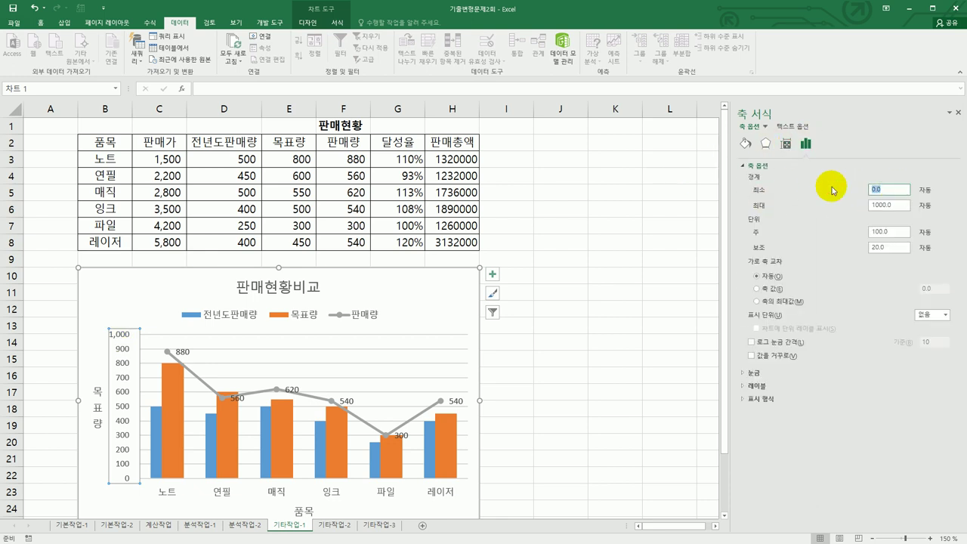
pyautogui.write('200')
pyautogui.click(900, 231)
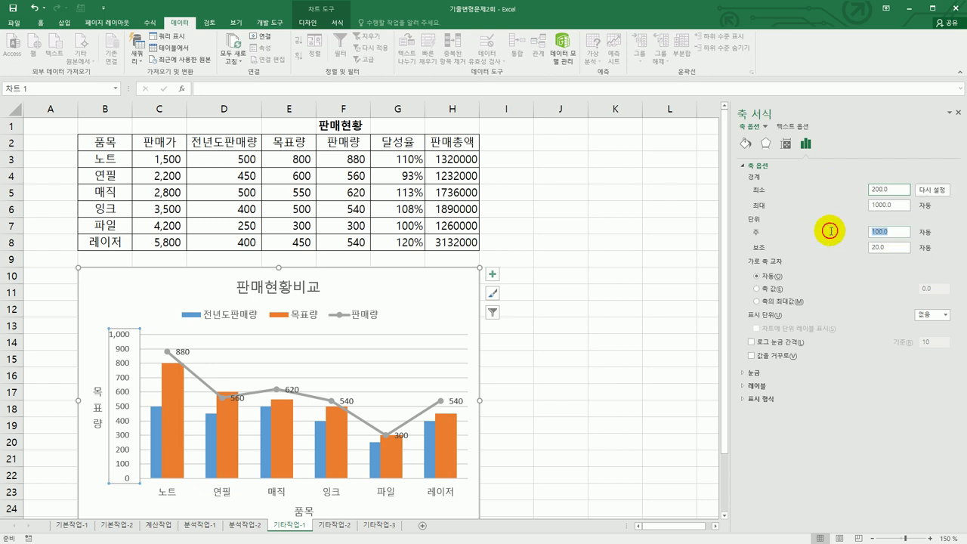
pyautogui.write('200')
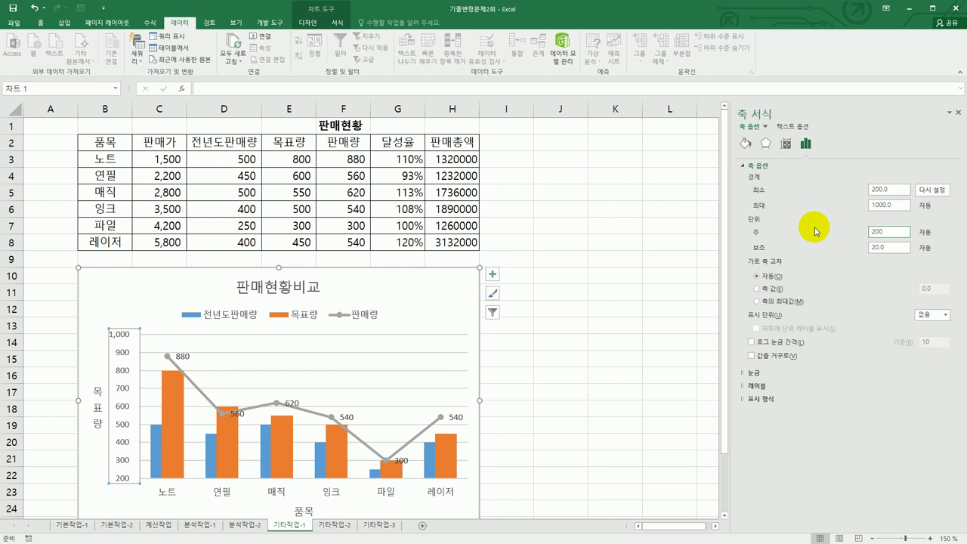
# Give the chart area's border rounded corners with the 둥근 모서리 option.
pyautogui.click(436, 302)
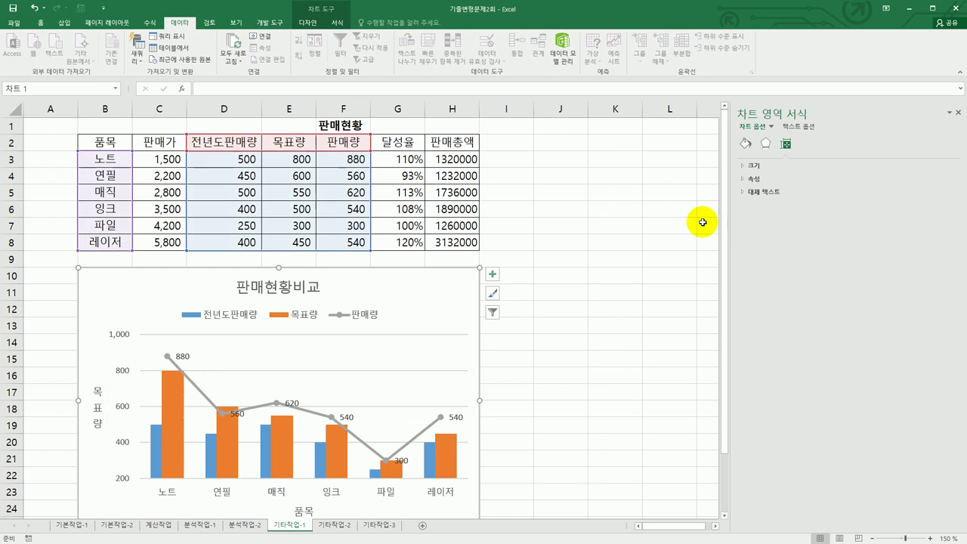
pyautogui.click(746, 145)
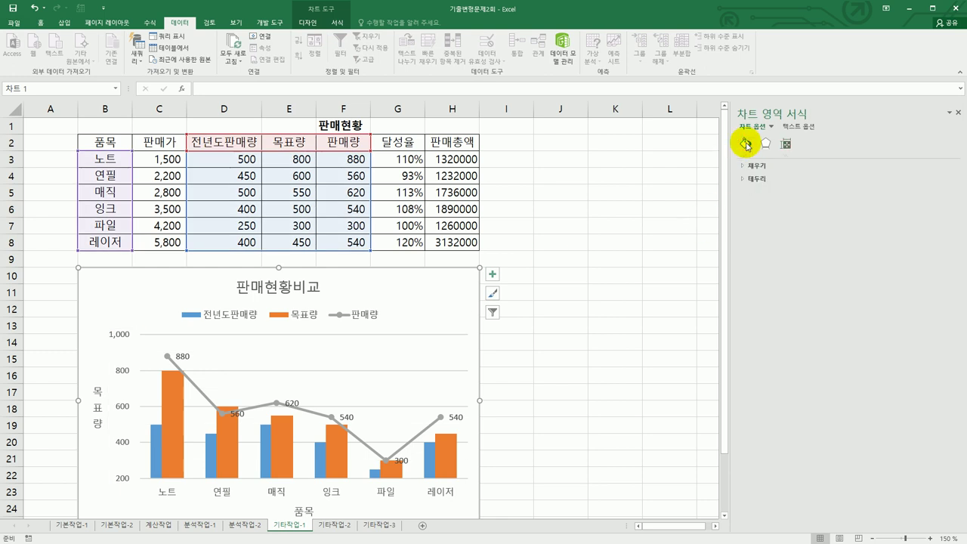
pyautogui.click(746, 181)
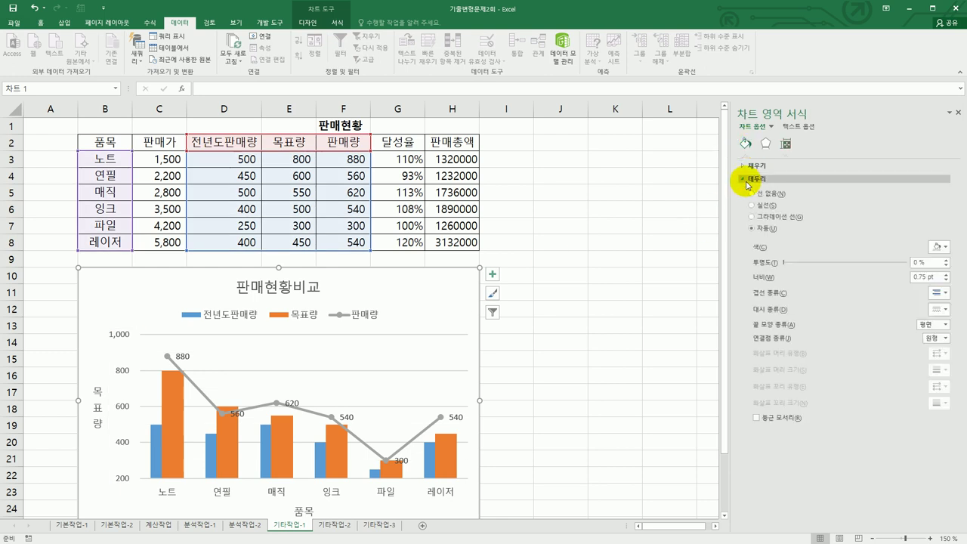
pyautogui.click(767, 422)
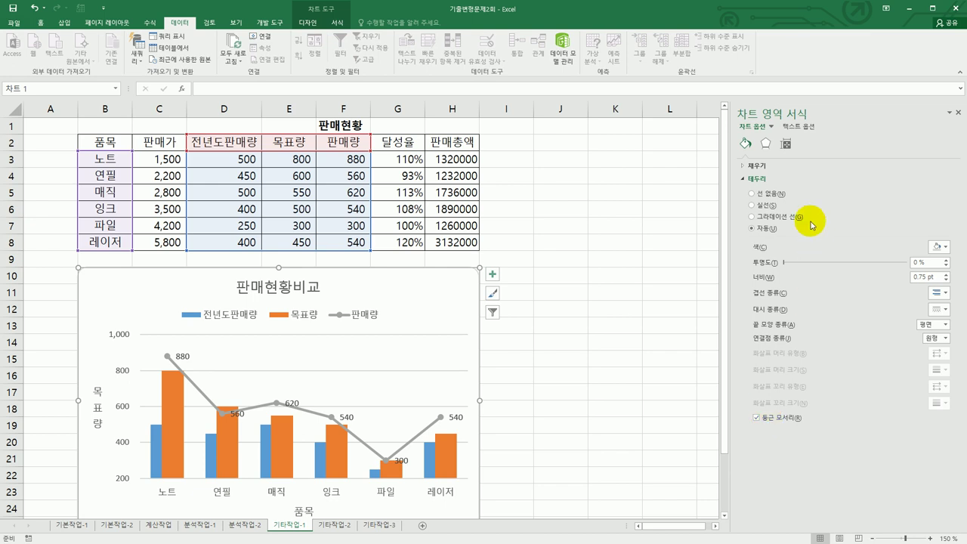
# Apply the first 바깥쪽 shadow preset to the chart area and close the formatting pane.
pyautogui.click(765, 143)
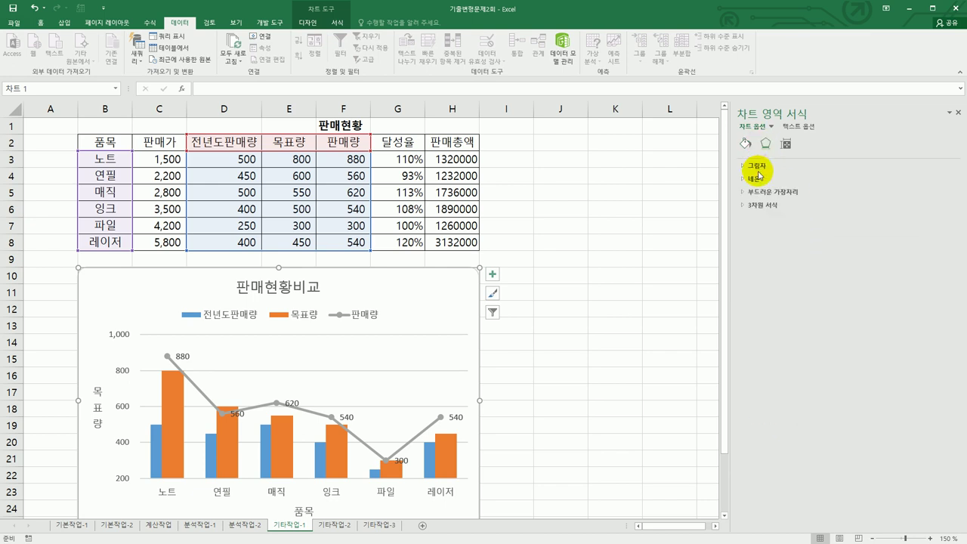
pyautogui.click(757, 167)
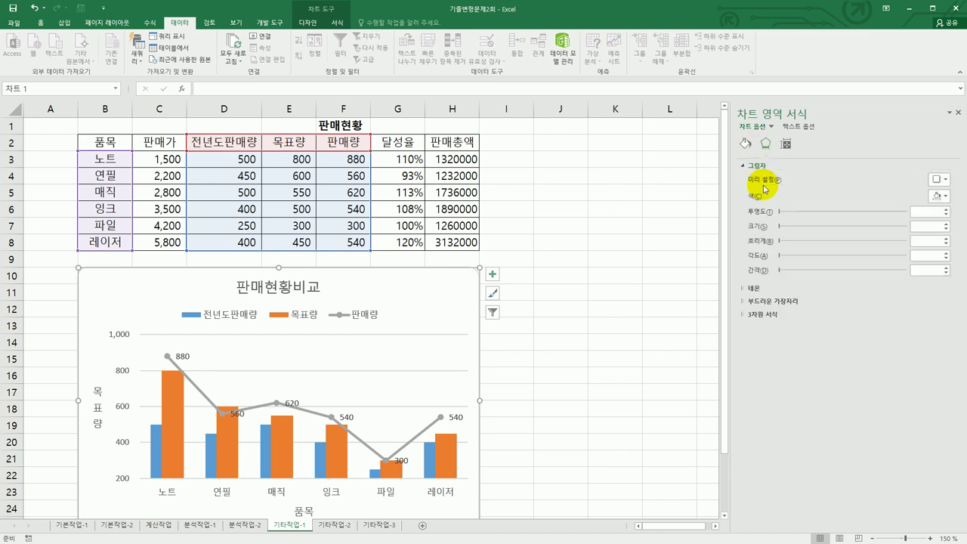
pyautogui.click(935, 179)
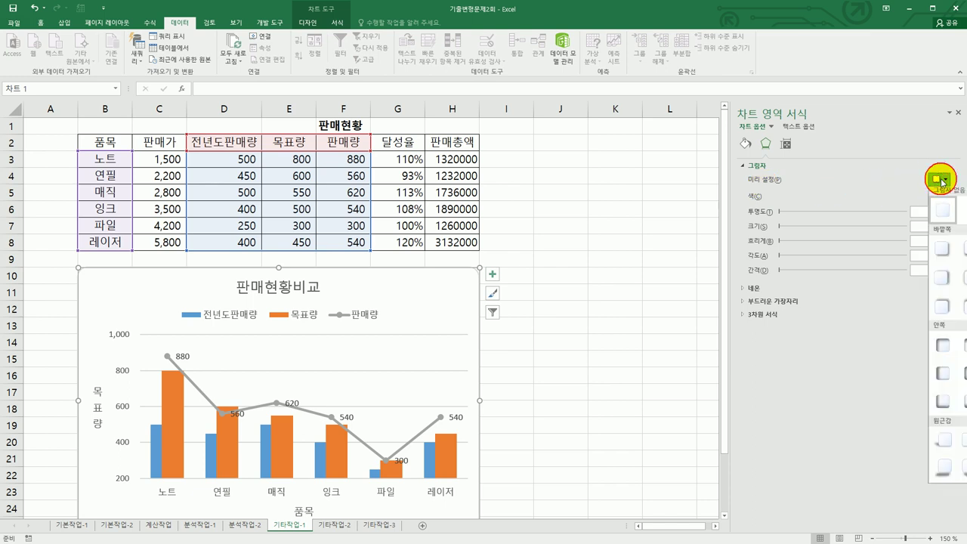
pyautogui.click(939, 252)
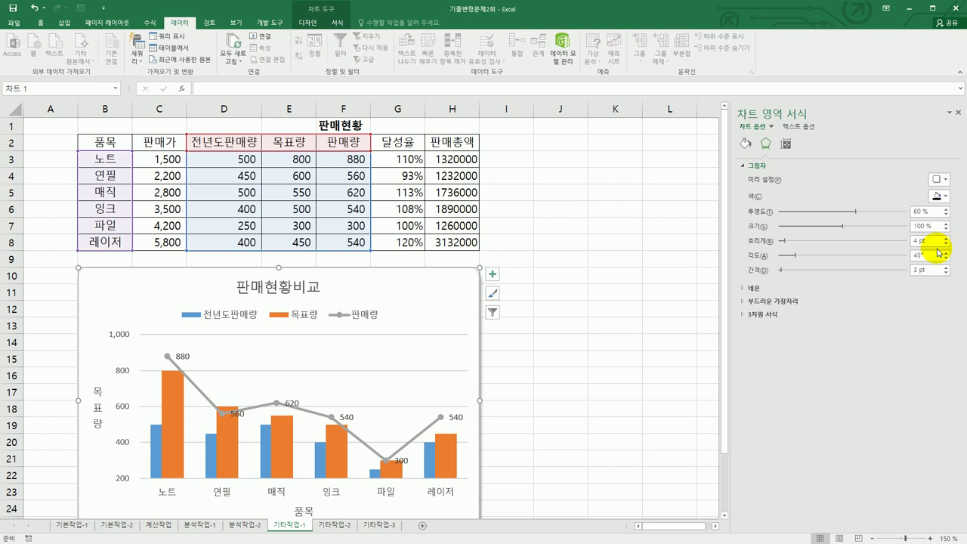
pyautogui.click(958, 113)
pyautogui.scroll(-1, 735, 351)
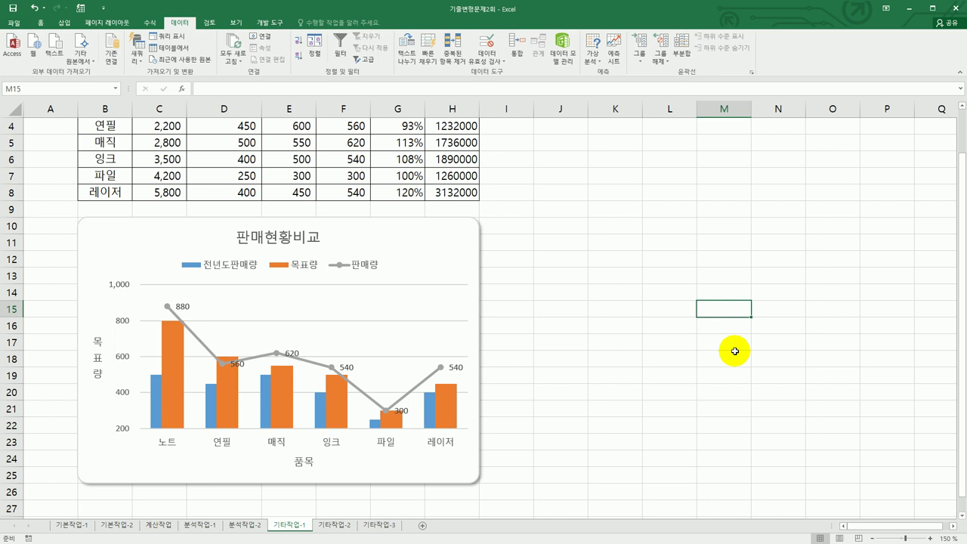
# On sheet 기타작업-2, draw a form control button covering cells F2:G3.
pyautogui.click(341, 525)
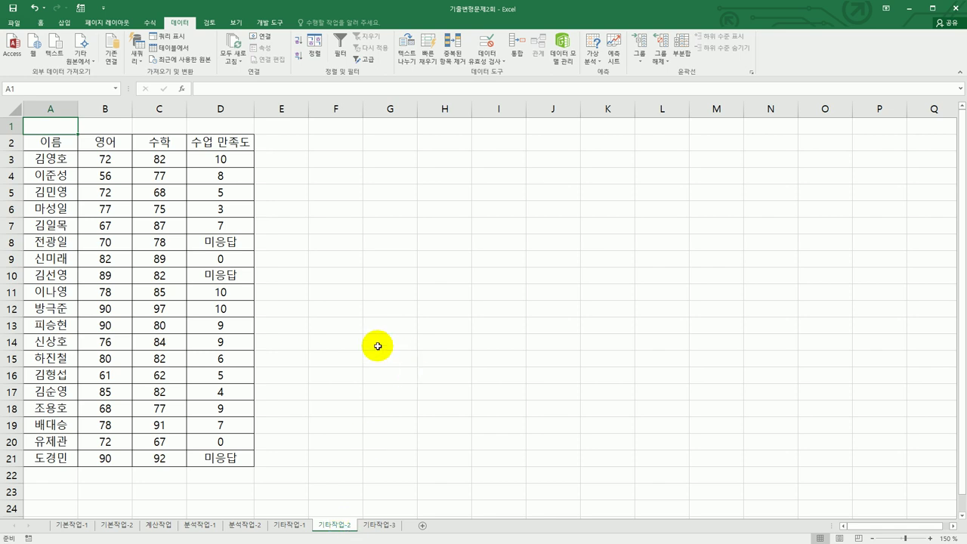
pyautogui.click(354, 205)
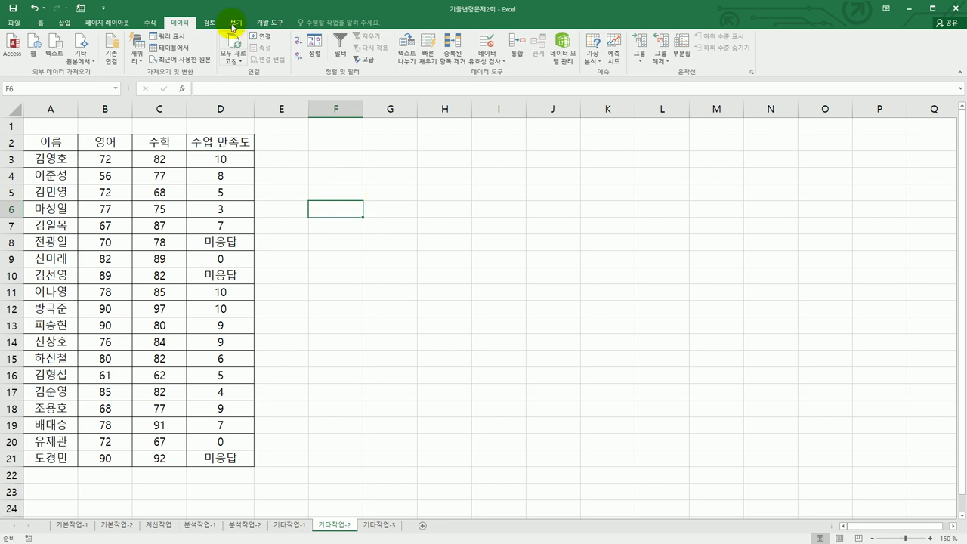
pyautogui.click(268, 23)
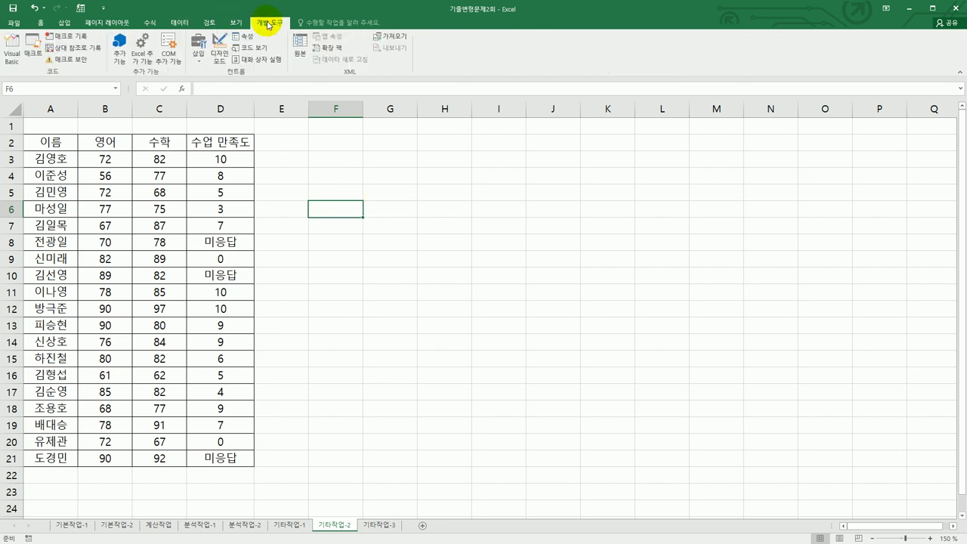
pyautogui.click(197, 55)
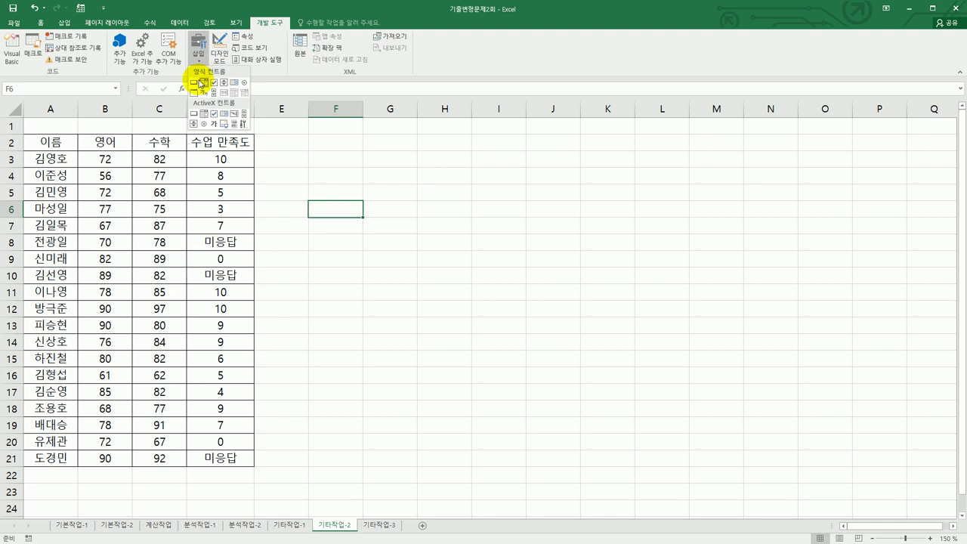
pyautogui.click(193, 82)
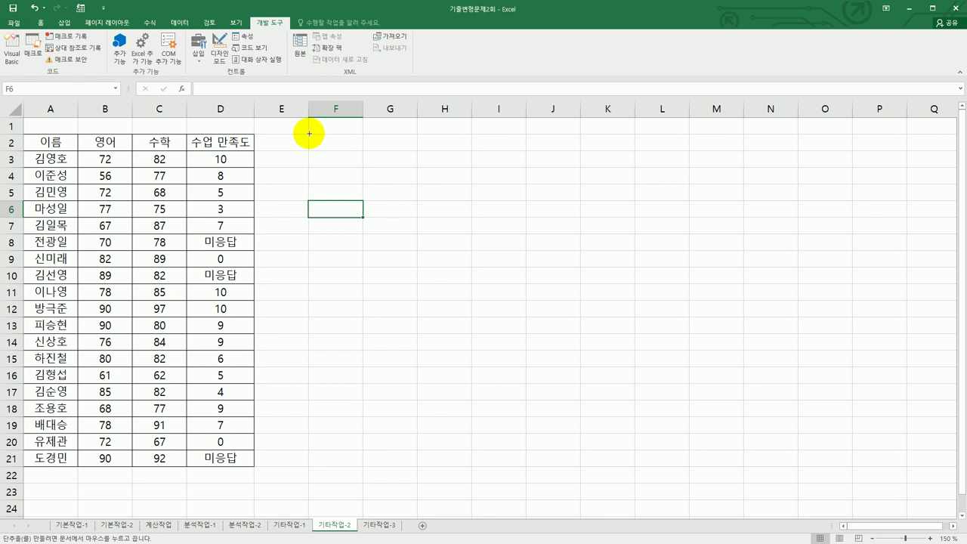
pyautogui.moveTo(309, 134); pyautogui.dragTo(392, 156)
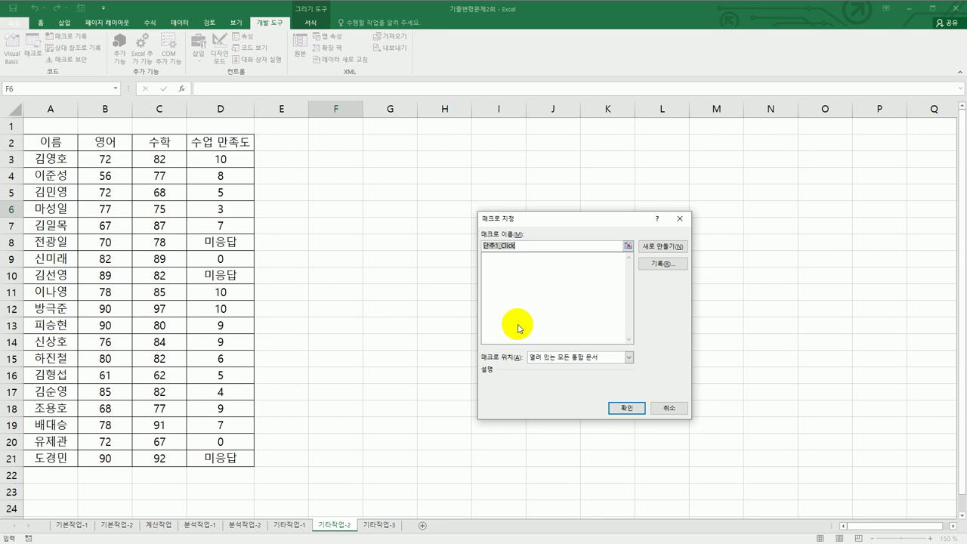
# Name the button's macro 만족도 and start recording it in the current workbook.
pyautogui.write('만족도')
pyautogui.click(656, 266)
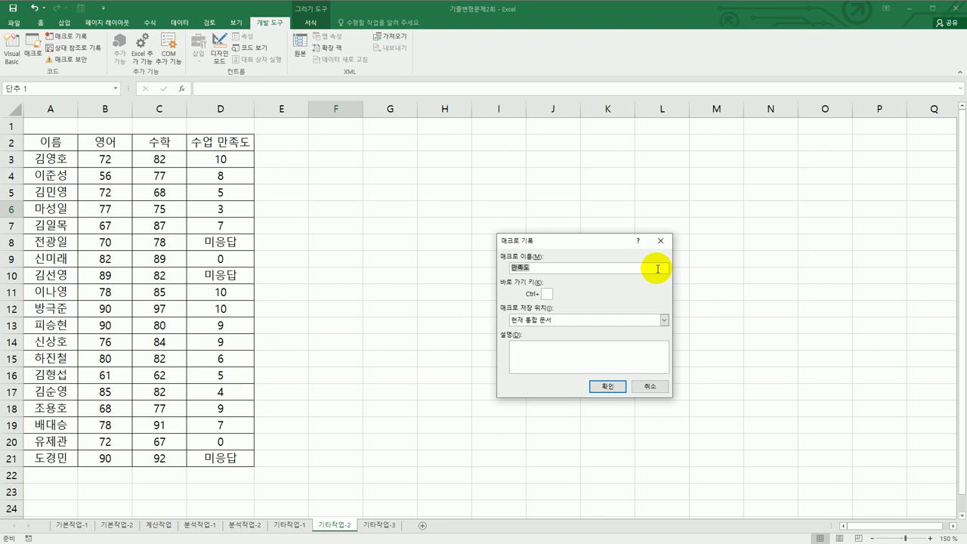
pyautogui.click(607, 386)
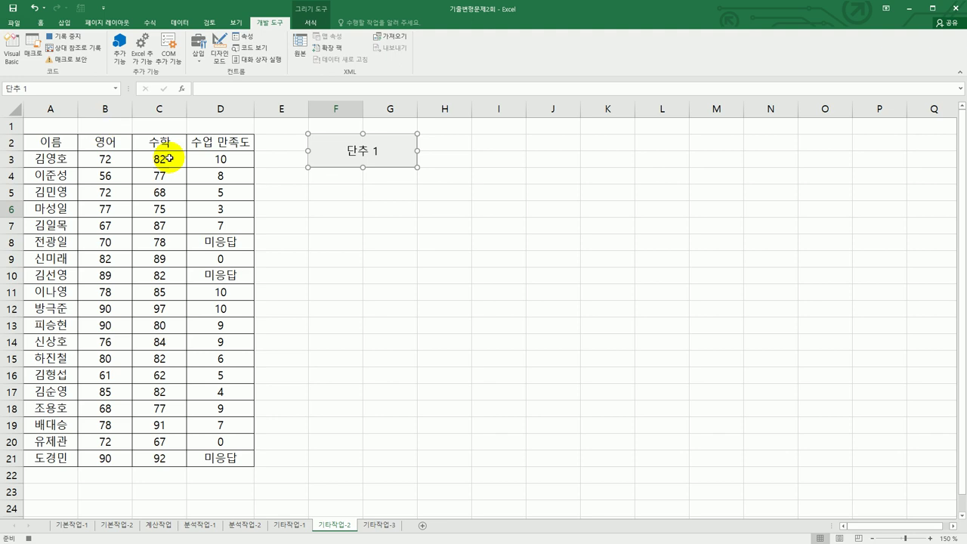
# For D3:D21, begin a custom number format with the section [파랑][>=9]"♣"00 for scores of 9 or more.
pyautogui.moveTo(213, 166); pyautogui.dragTo(234, 462)
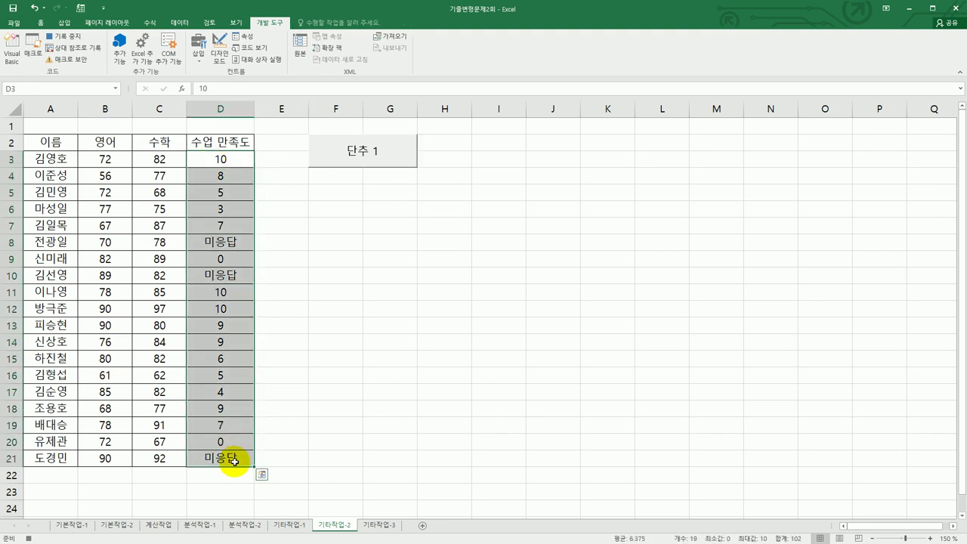
pyautogui.rightClick(240, 159)
pyautogui.click(315, 334)
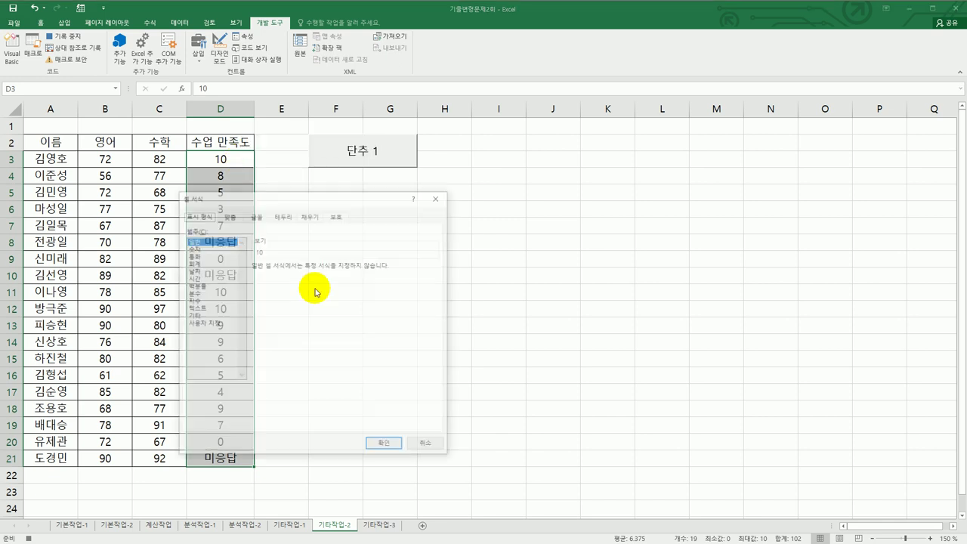
pyautogui.moveTo(322, 195); pyautogui.dragTo(661, 152)
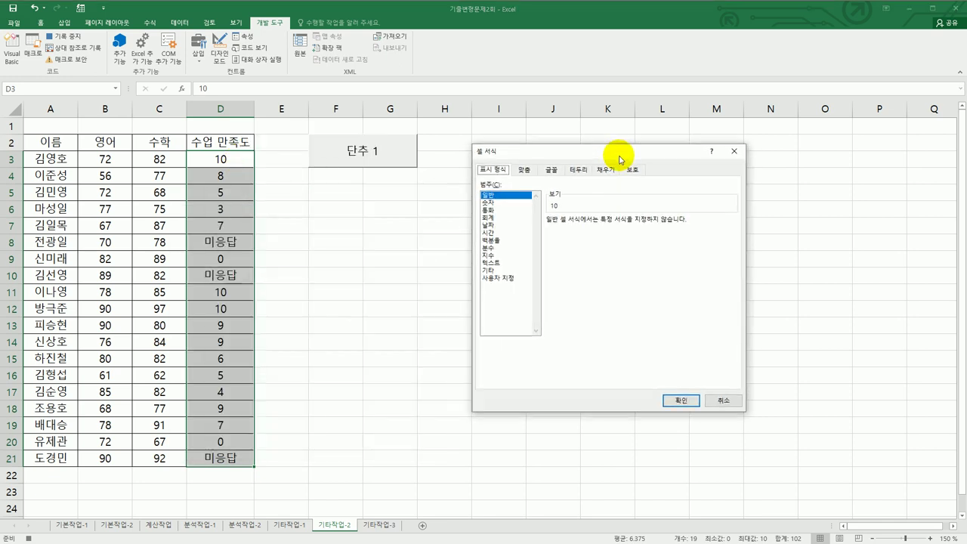
pyautogui.click(500, 281)
pyautogui.moveTo(572, 232); pyautogui.dragTo(520, 226)
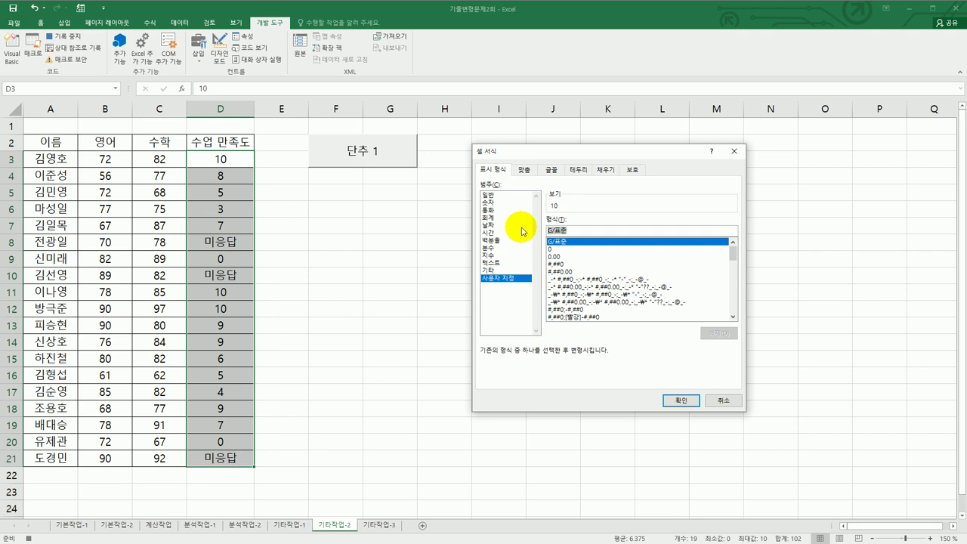
pyautogui.write('[')
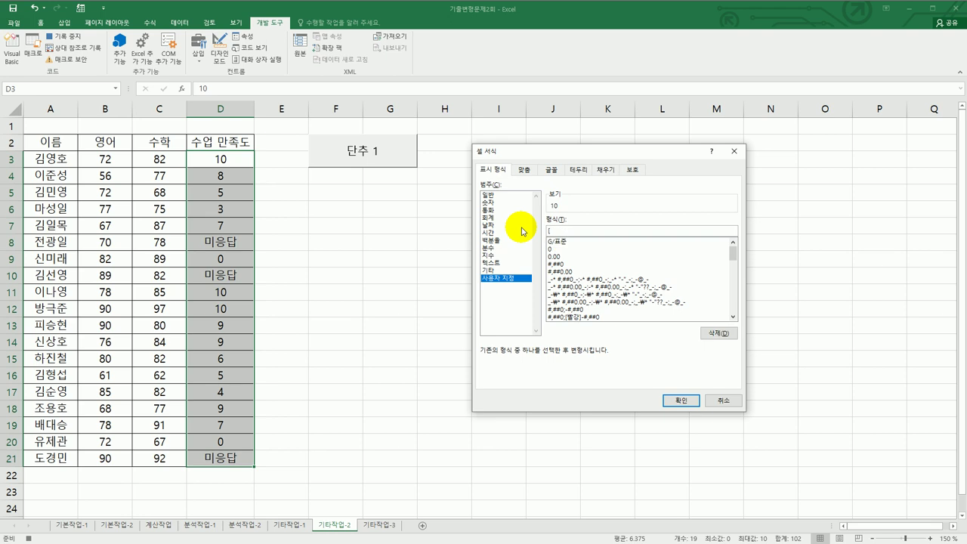
pyautogui.write('파랑][>=9]')
pyautogui.write('"ㅁ')
pyautogui.press('Hangul_Hanja')
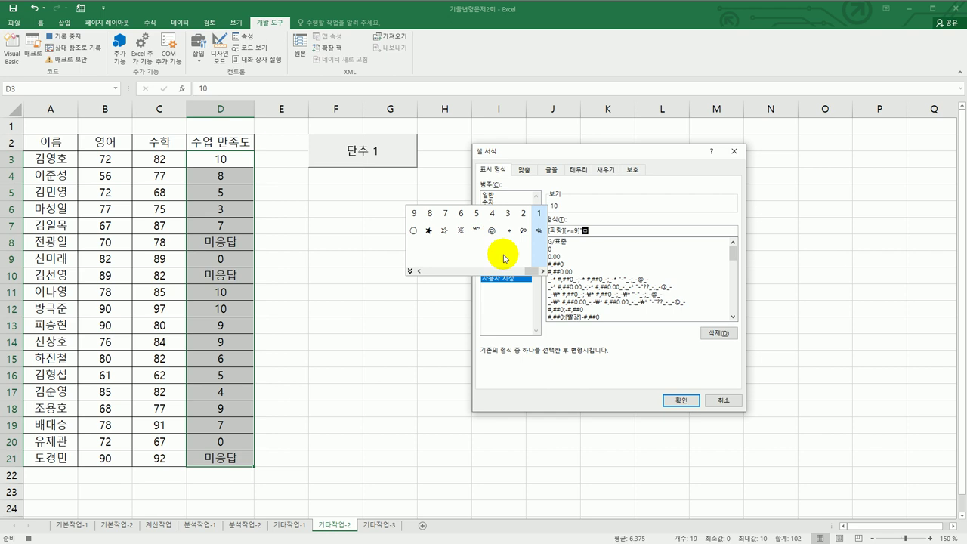
pyautogui.click(408, 271)
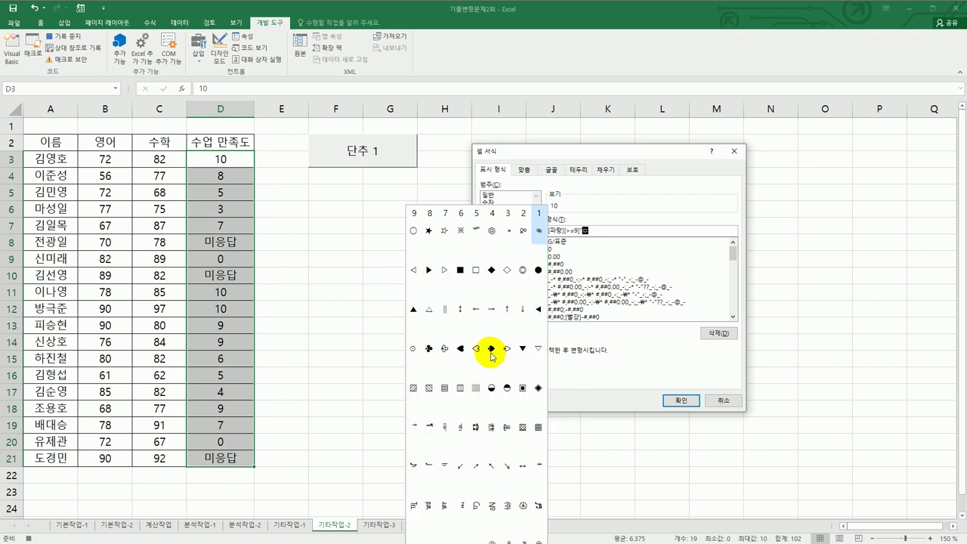
pyautogui.click(428, 348)
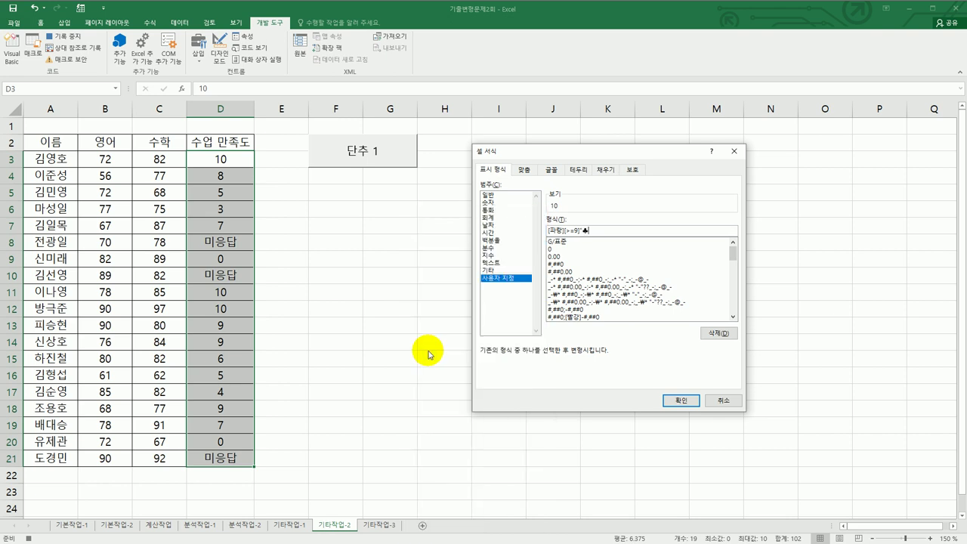
pyautogui.write('"')
pyautogui.write('00')
# Extend the custom format with the sections [=0]"※" for zero, 00 for other numbers, and [빨강]@ for text.
pyautogui.write(';[=0]"ㅁ')
pyautogui.press('Hangul_Hanja')
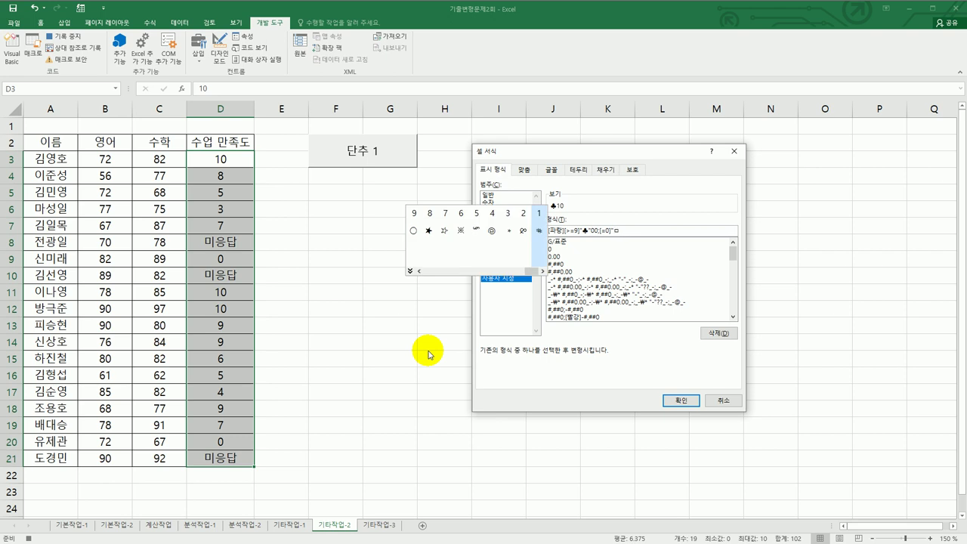
pyautogui.write('6')
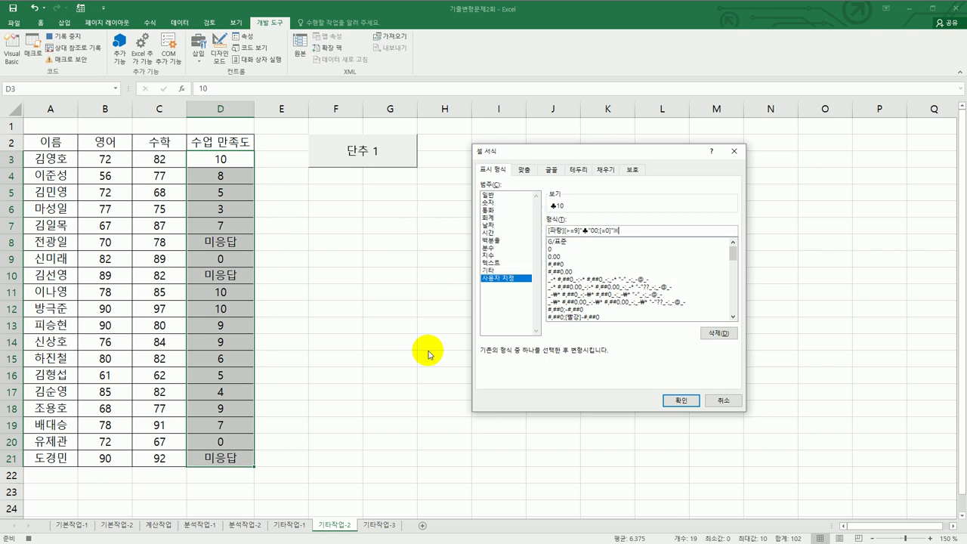
pyautogui.write('";')
pyautogui.write('00')
pyautogui.write(';00;')
pyautogui.write('[빨')
pyautogui.press('BackSpace')
pyautogui.write('빨강]@')
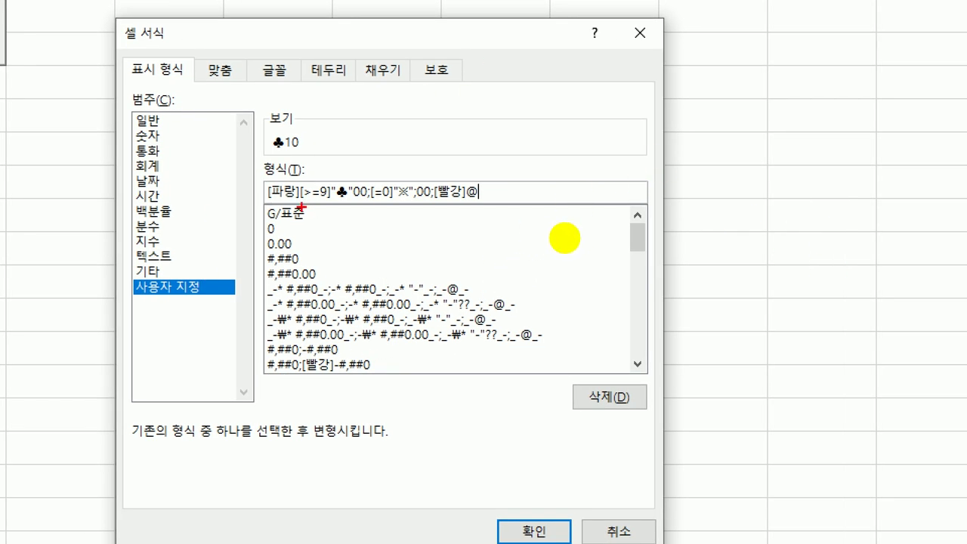
pyautogui.moveTo(301, 207); pyautogui.dragTo(328, 213)
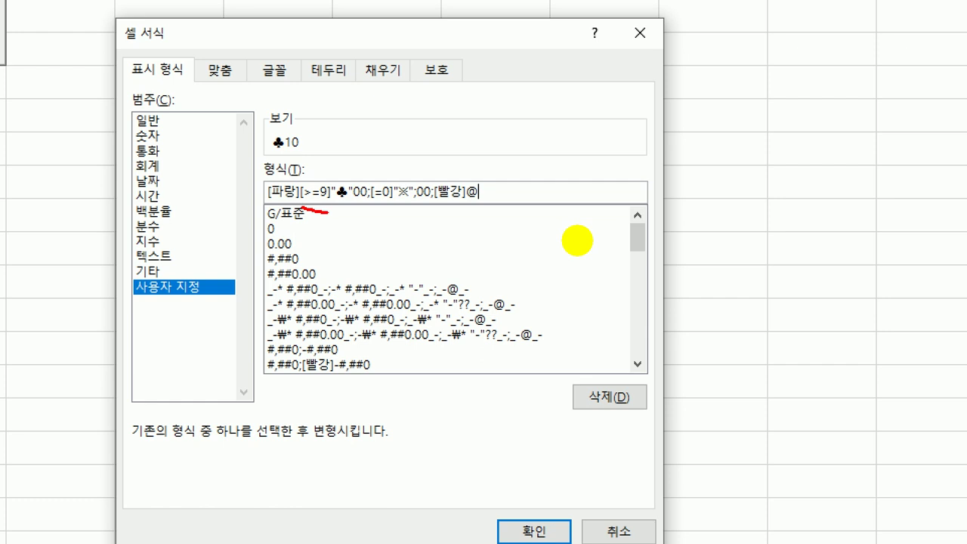
pyautogui.moveTo(263, 198); pyautogui.dragTo(296, 201)
pyautogui.moveTo(333, 207); pyautogui.dragTo(372, 201)
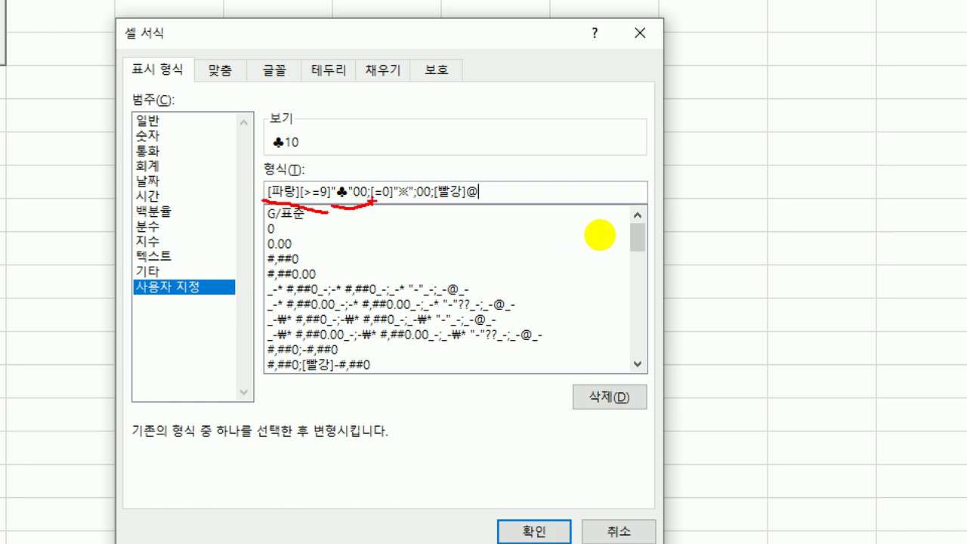
pyautogui.moveTo(357, 160); pyautogui.dragTo(387, 146)
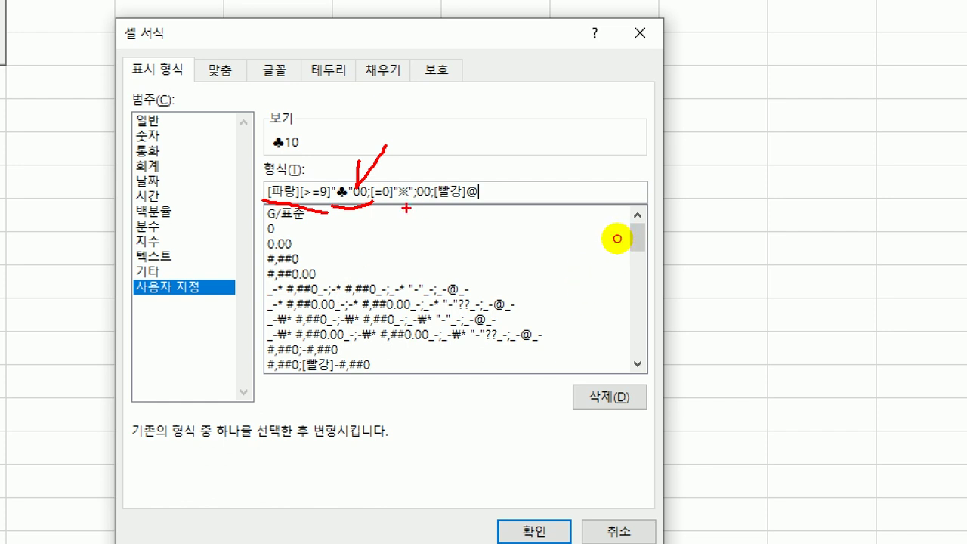
pyautogui.moveTo(396, 207); pyautogui.dragTo(407, 207)
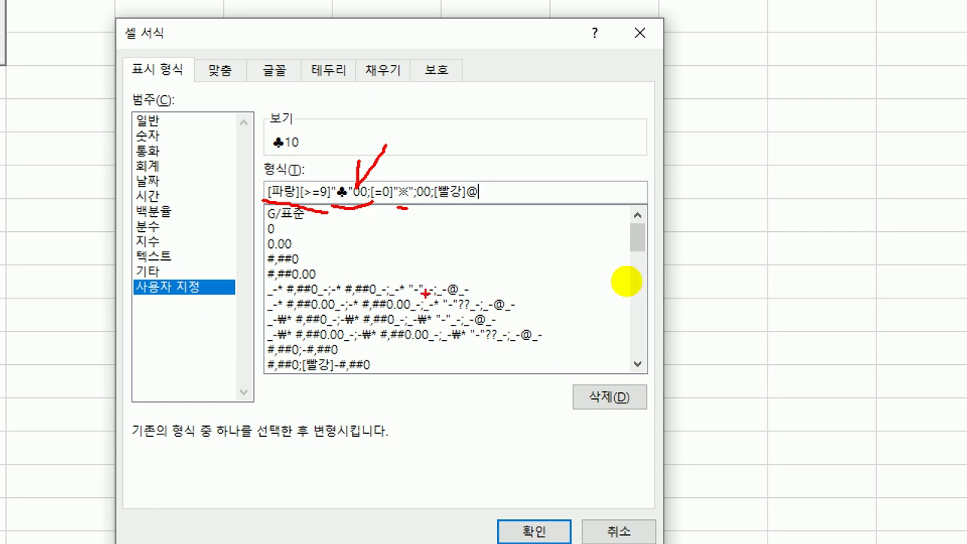
pyautogui.moveTo(410, 206); pyautogui.dragTo(429, 213)
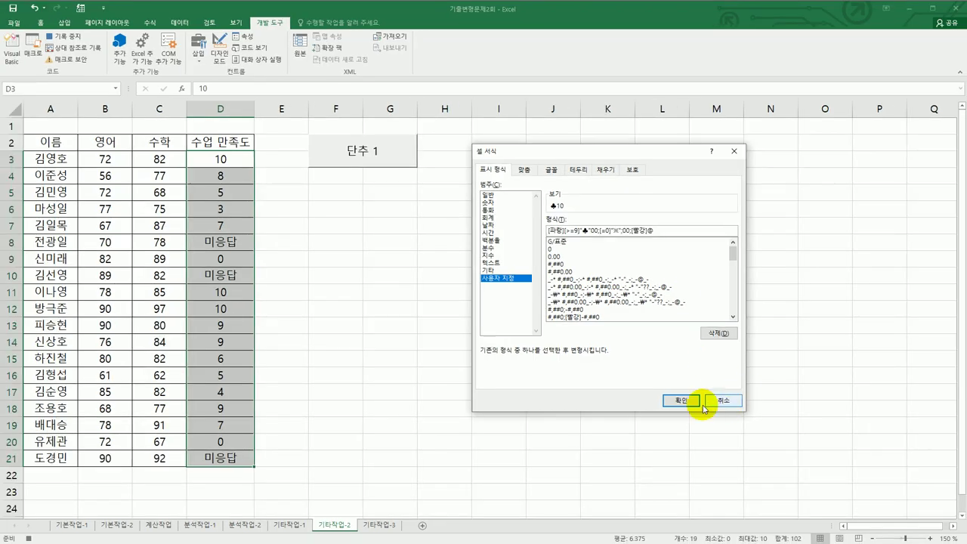
# Apply the custom format to the 수업 만족도 scores, deselect the range, and stop recording the macro.
pyautogui.click(682, 401)
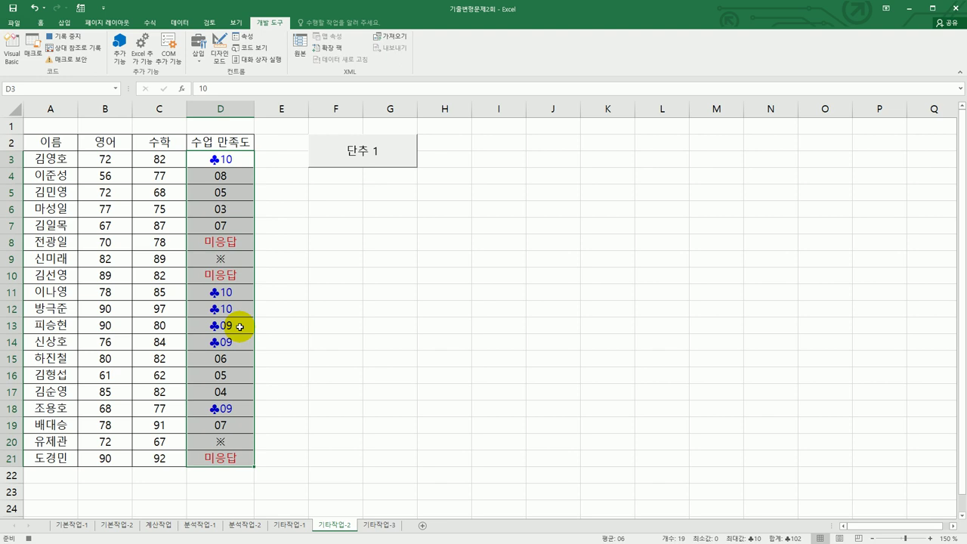
pyautogui.click(221, 458)
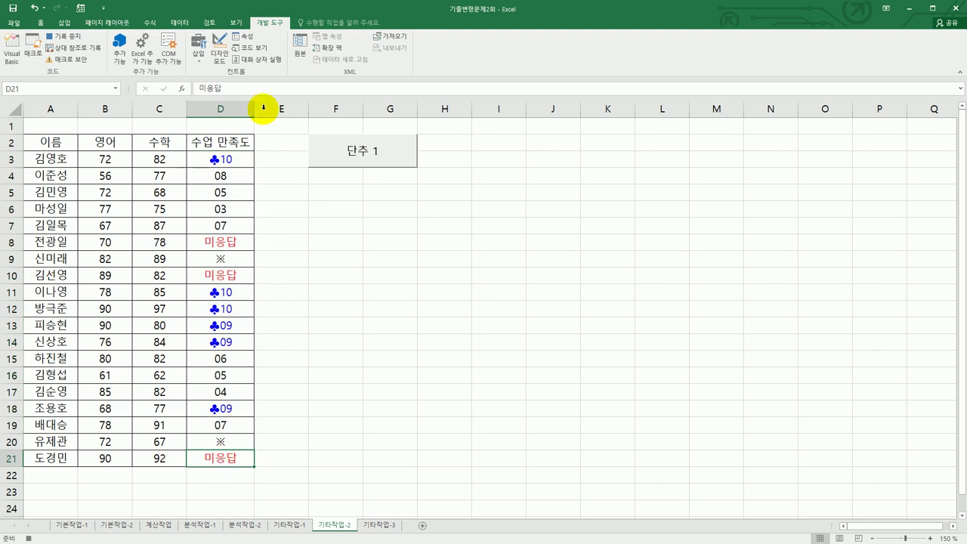
pyautogui.click(77, 41)
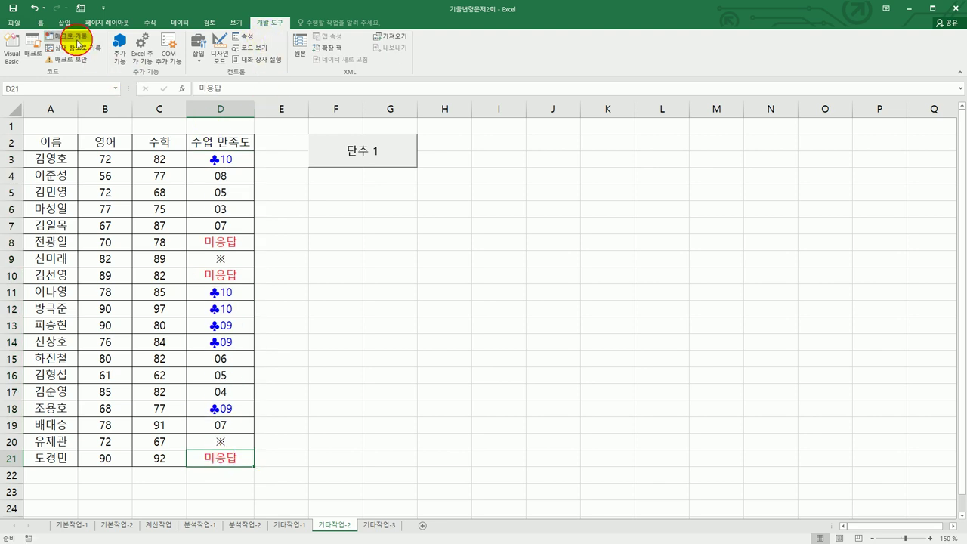
# Change the caption of the button over F2:G3 to 만족도.
pyautogui.rightClick(372, 163)
pyautogui.click(400, 202)
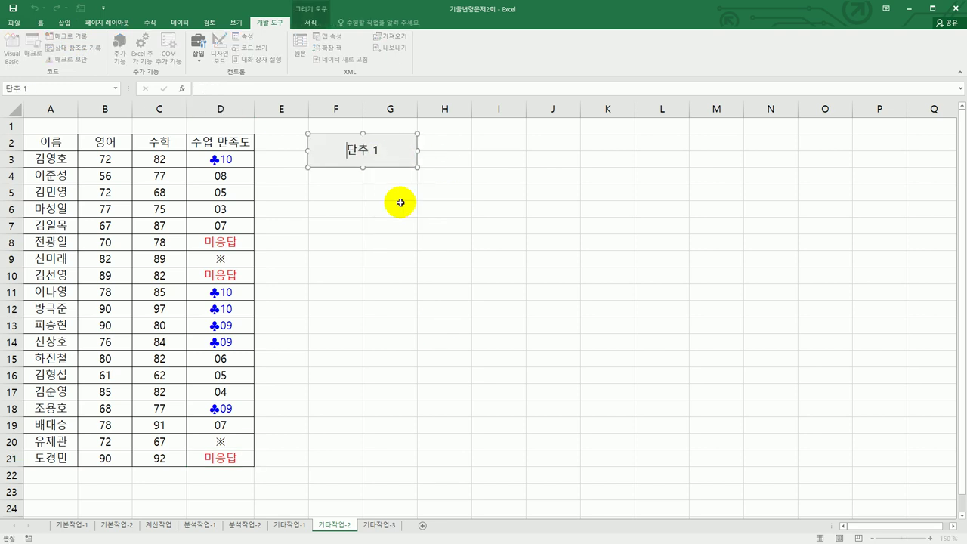
pyautogui.hotkey('ctrl', 'a')
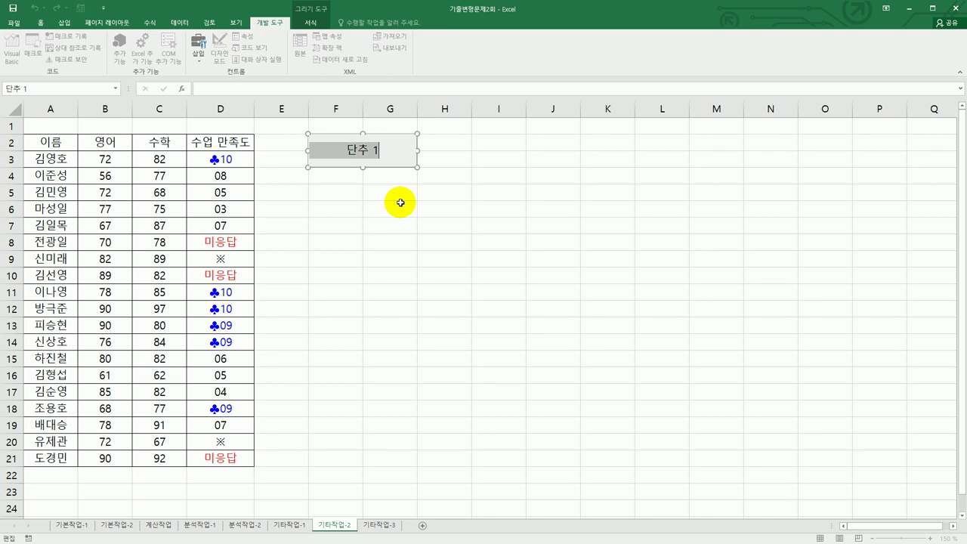
pyautogui.write('만ㄱ')
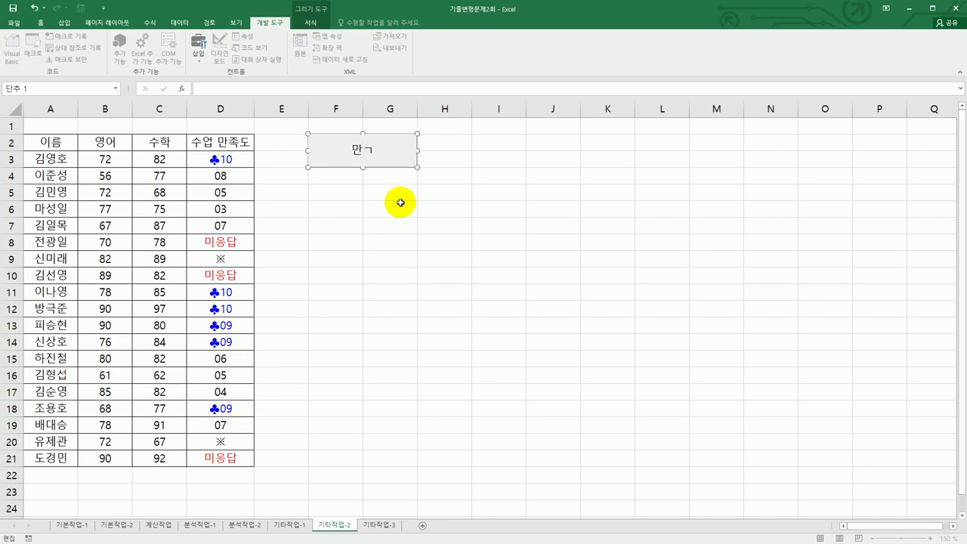
pyautogui.write('족도')
pyautogui.click(400, 203)
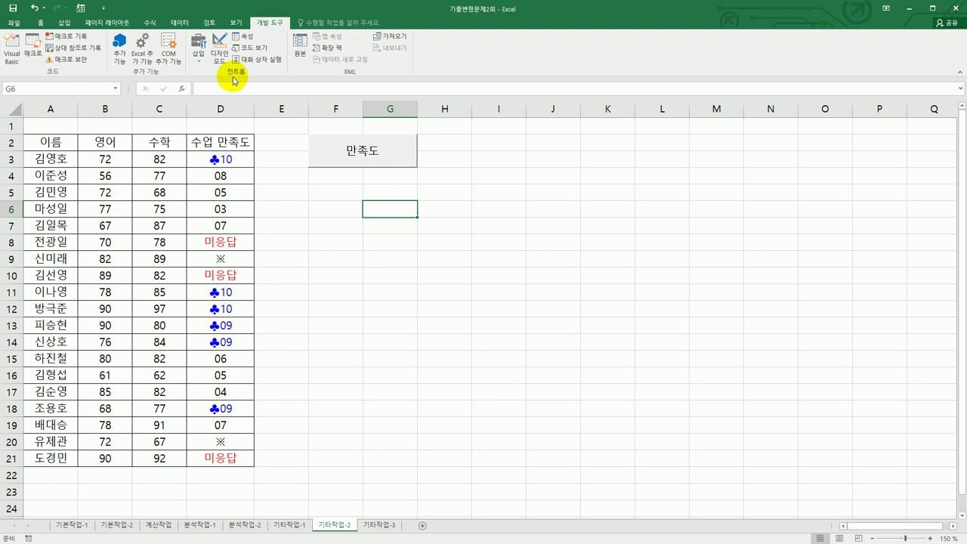
# Draw a second form control button over F5:G6 and start recording its macro with the name 일반서식.
pyautogui.click(197, 59)
pyautogui.click(193, 83)
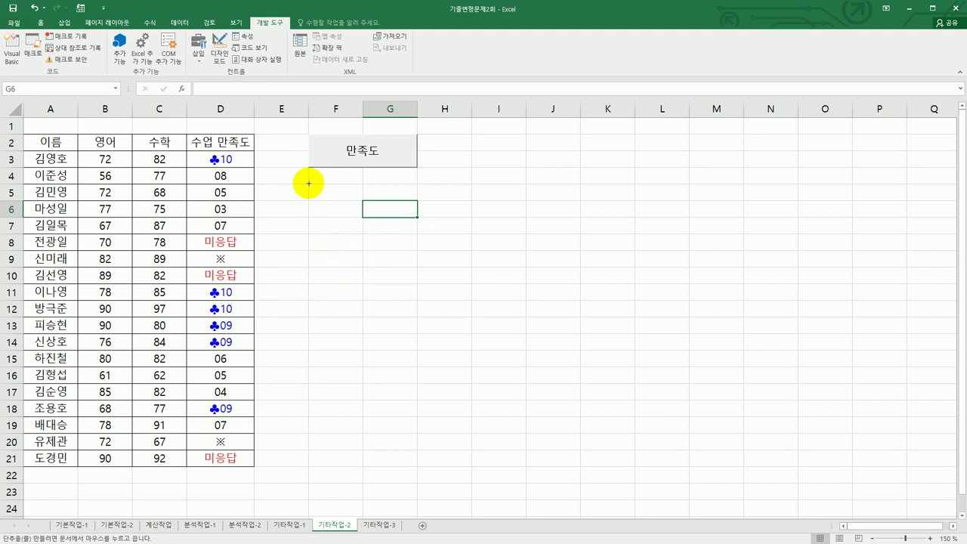
pyautogui.moveTo(309, 183); pyautogui.dragTo(398, 213)
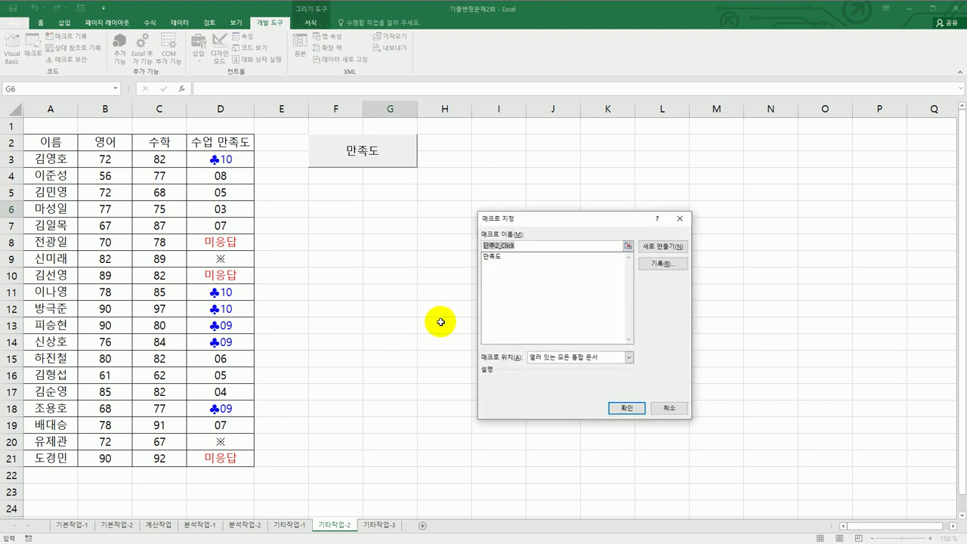
pyautogui.write('만')
pyautogui.write('반서식')
pyautogui.click(653, 265)
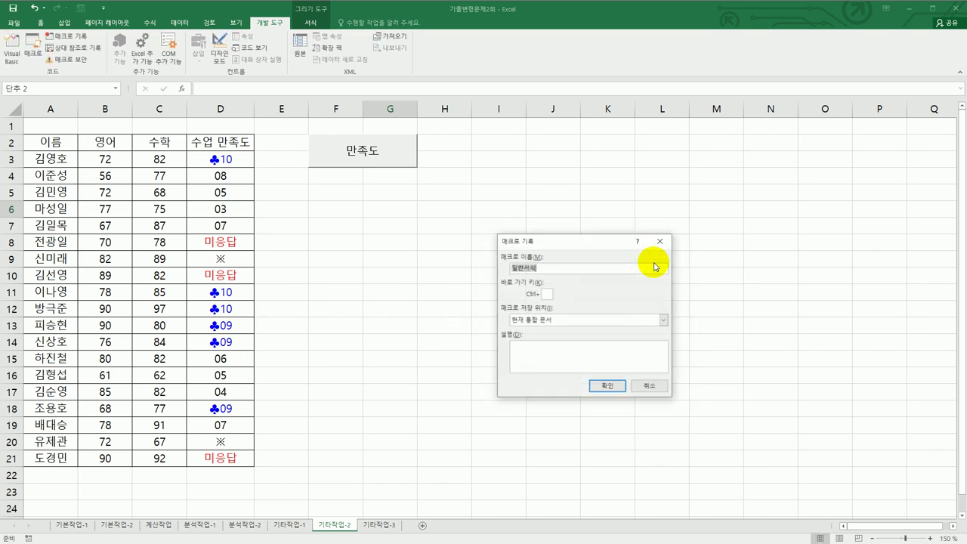
pyautogui.click(607, 385)
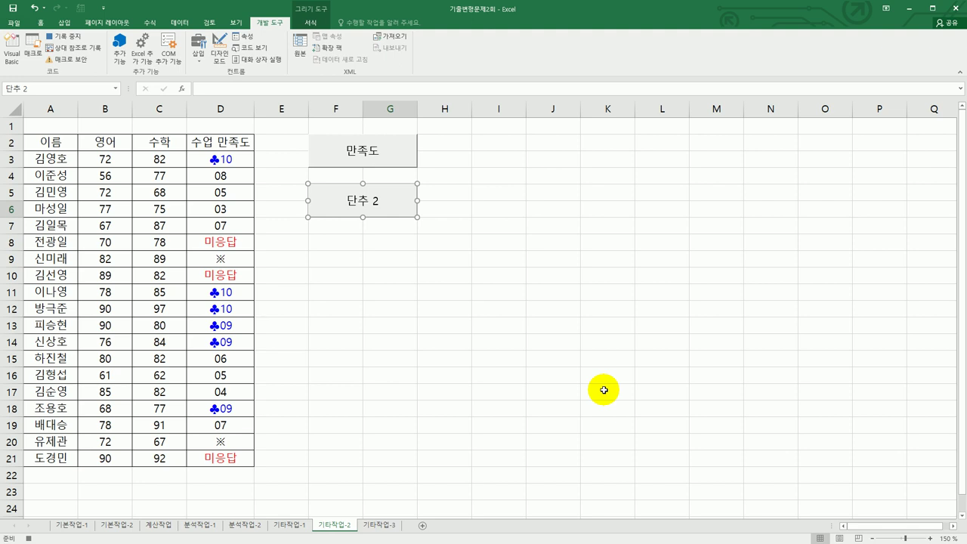
# Apply the General (일반) number format to the 수업 만족도 scores in D3:D21, deselect the range, and stop recording the macro.
pyautogui.click(218, 159)
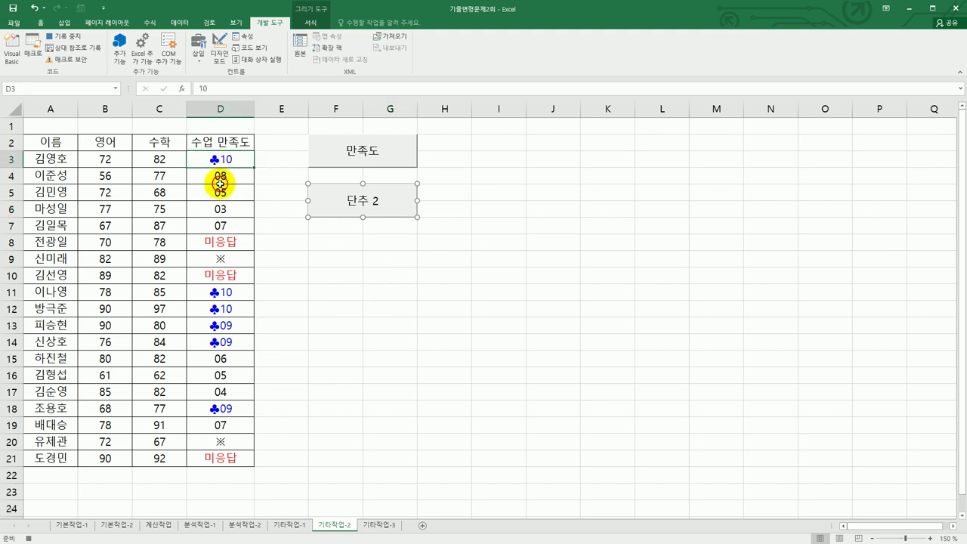
pyautogui.moveTo(220, 183); pyautogui.dragTo(207, 454)
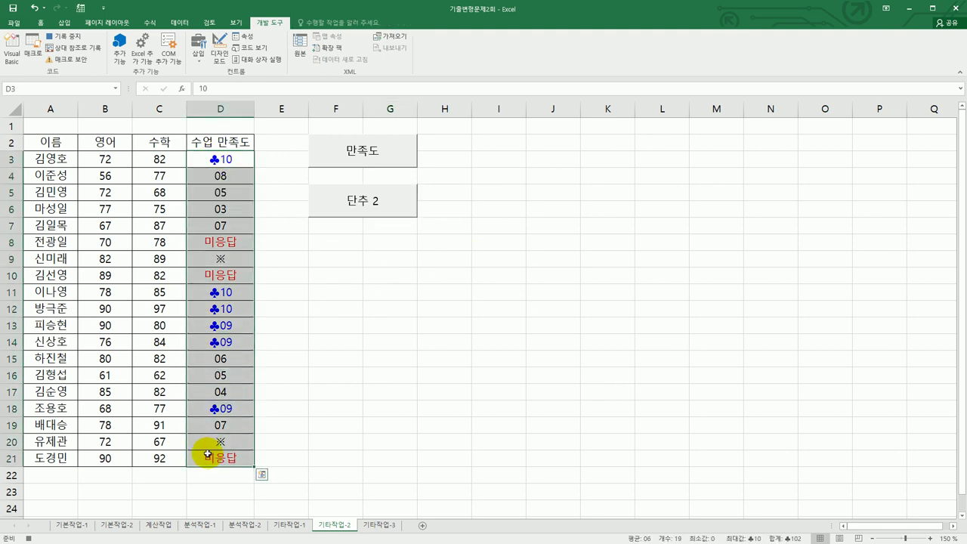
pyautogui.rightClick(220, 211)
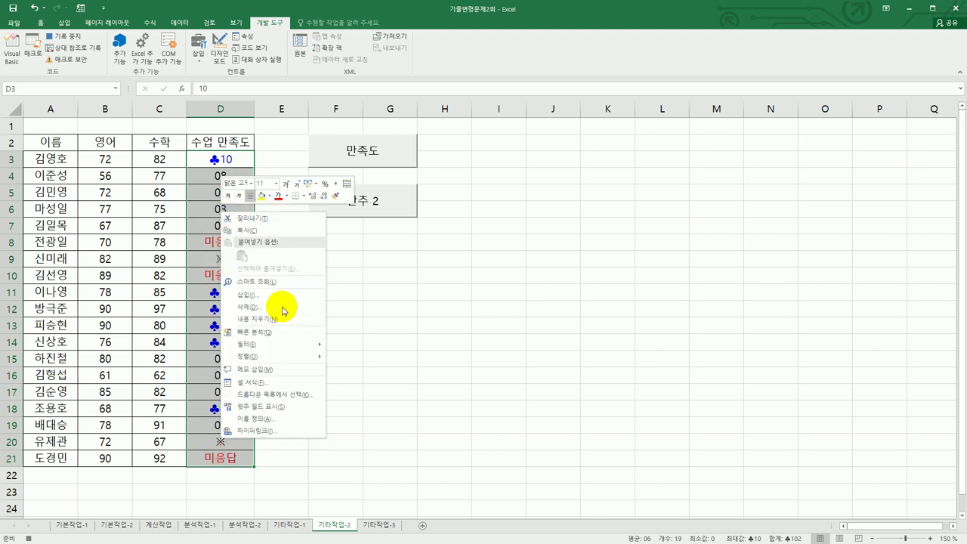
pyautogui.click(283, 381)
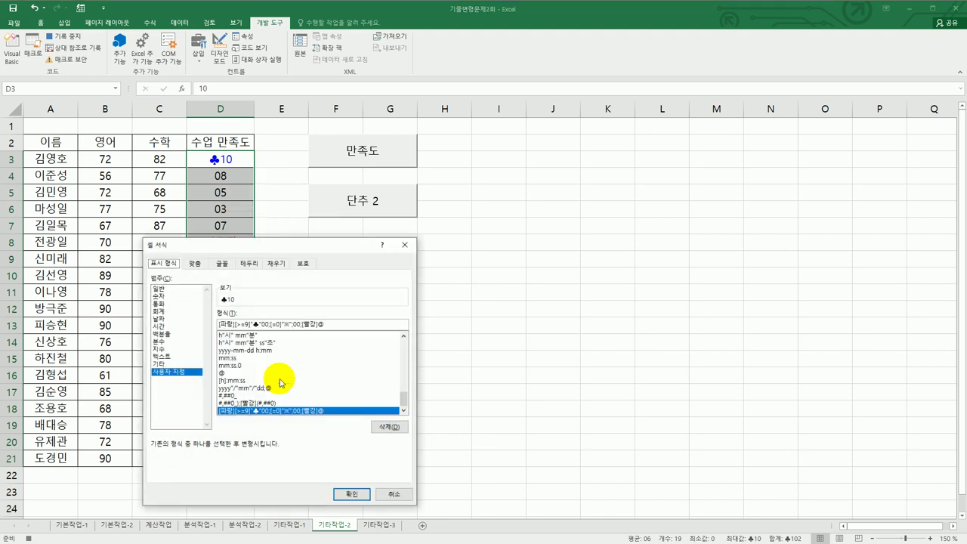
pyautogui.click(163, 288)
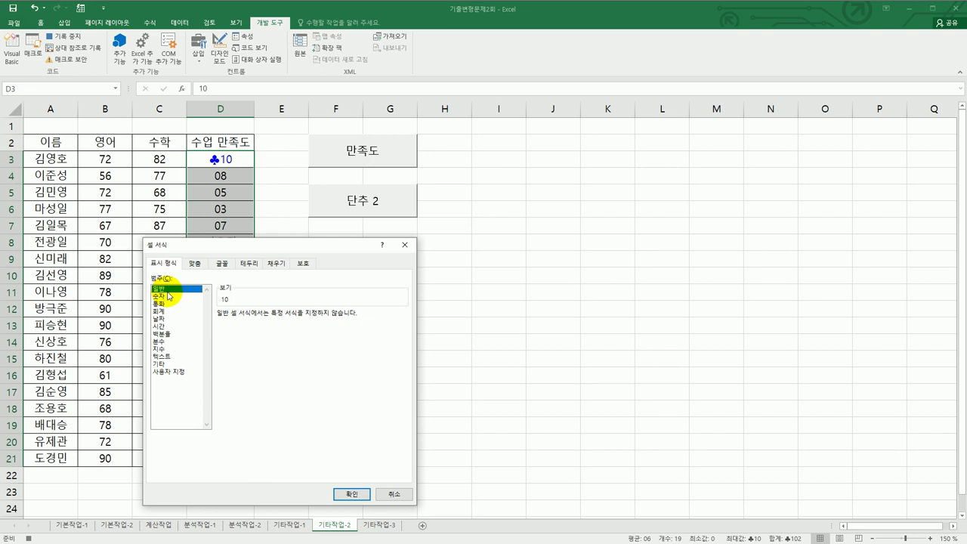
pyautogui.click(350, 494)
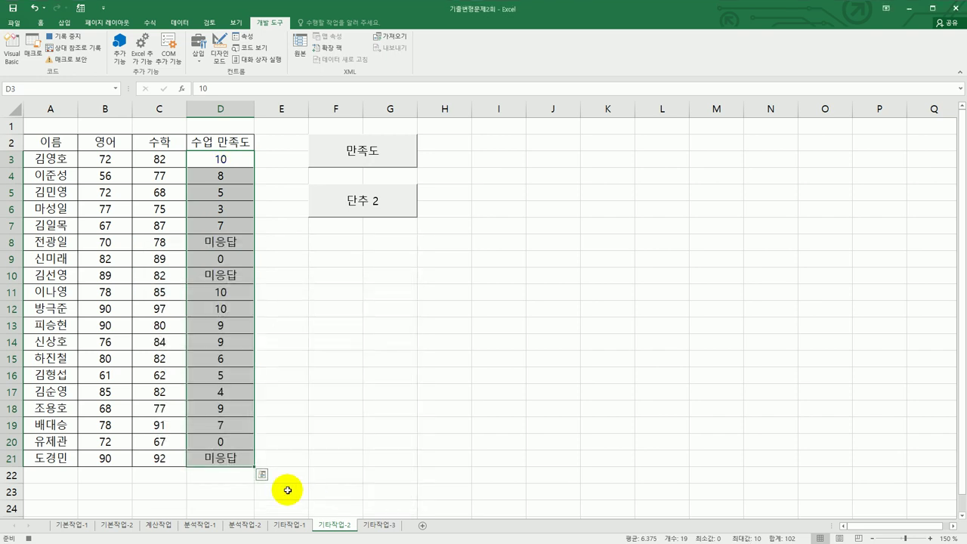
pyautogui.click(246, 457)
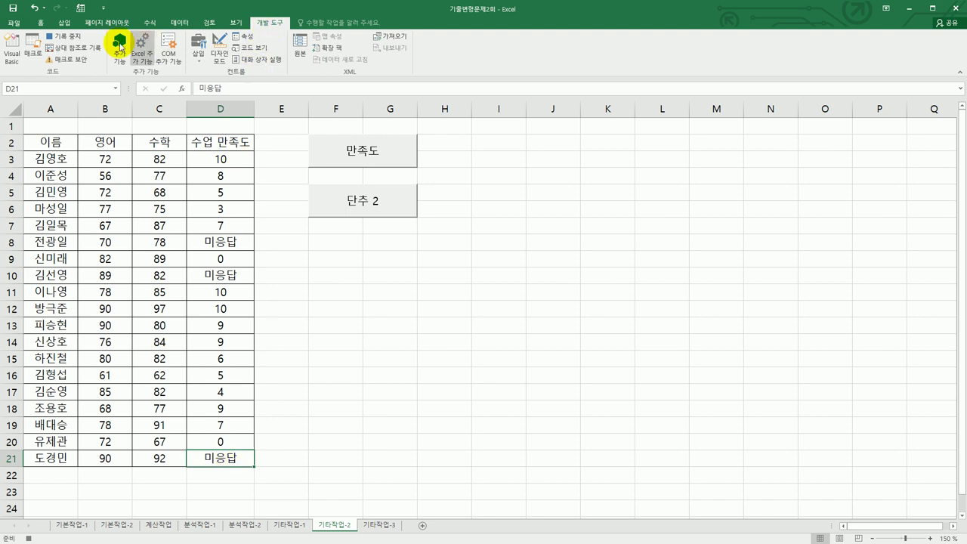
pyautogui.click(59, 37)
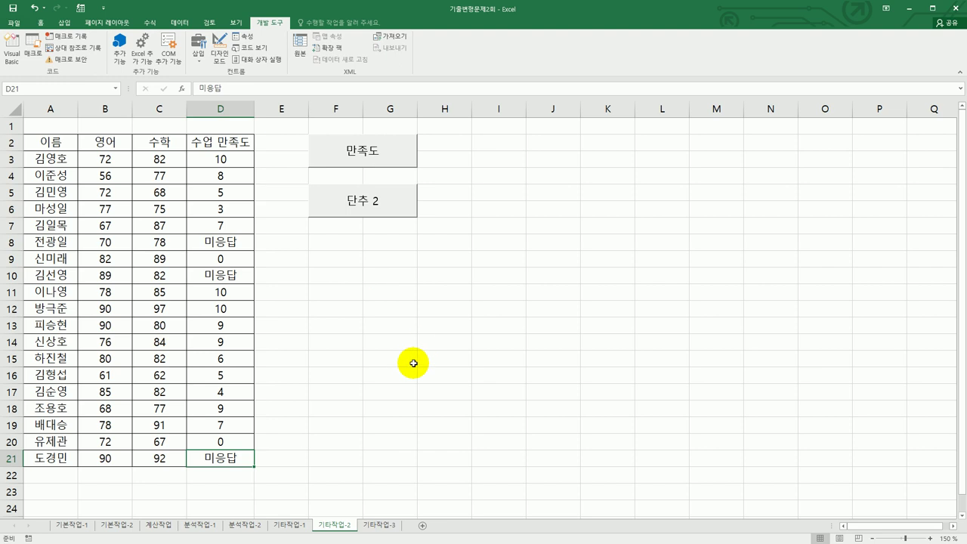
# Change the caption of the button over F5:G6 to 일반서식 and test the 만족도 and 일반서식 buttons.
pyautogui.rightClick(379, 208)
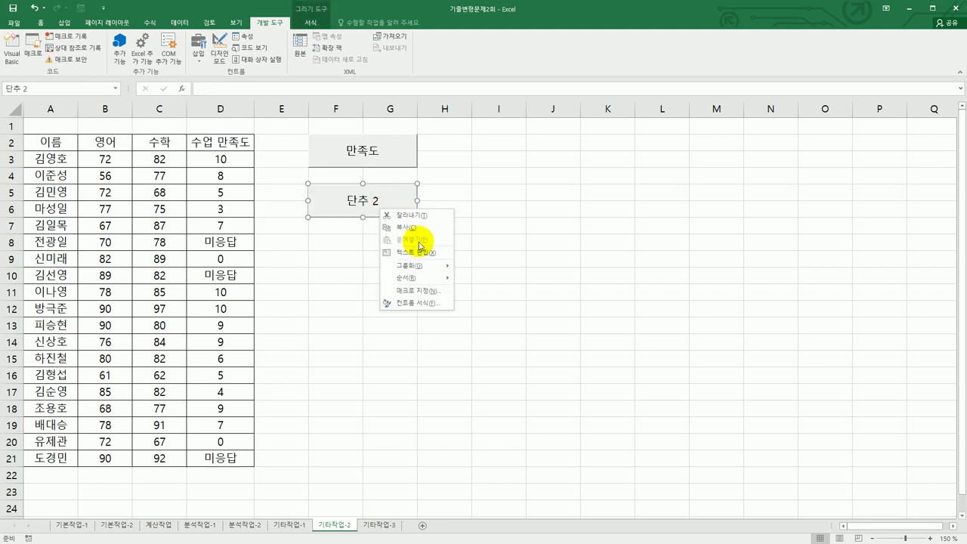
pyautogui.click(417, 252)
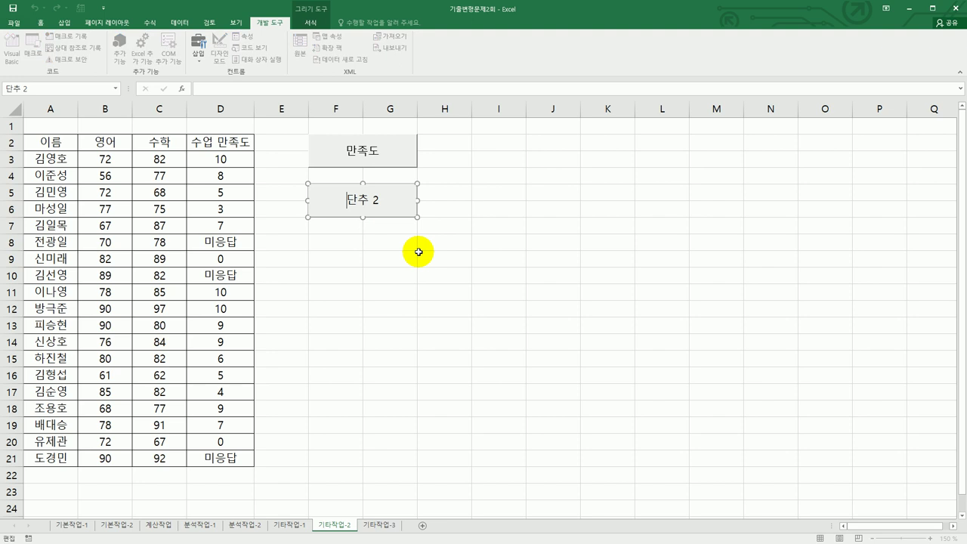
pyautogui.hotkey('ctrl', 'a')
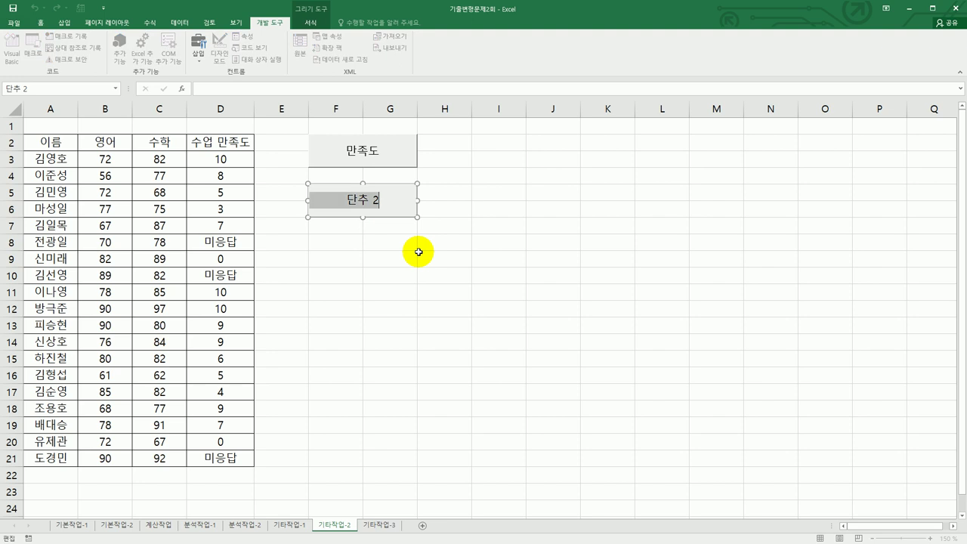
pyautogui.write('일반서식')
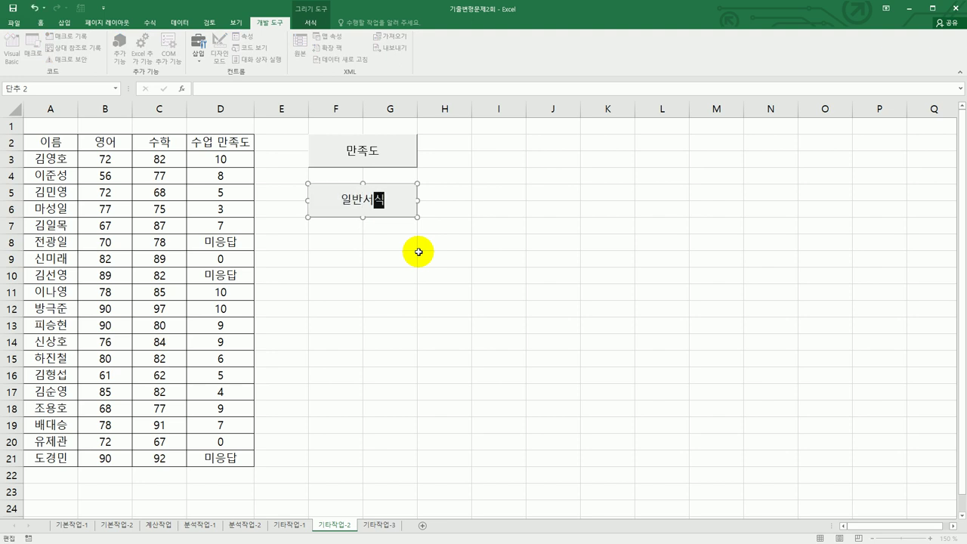
pyautogui.click(419, 252)
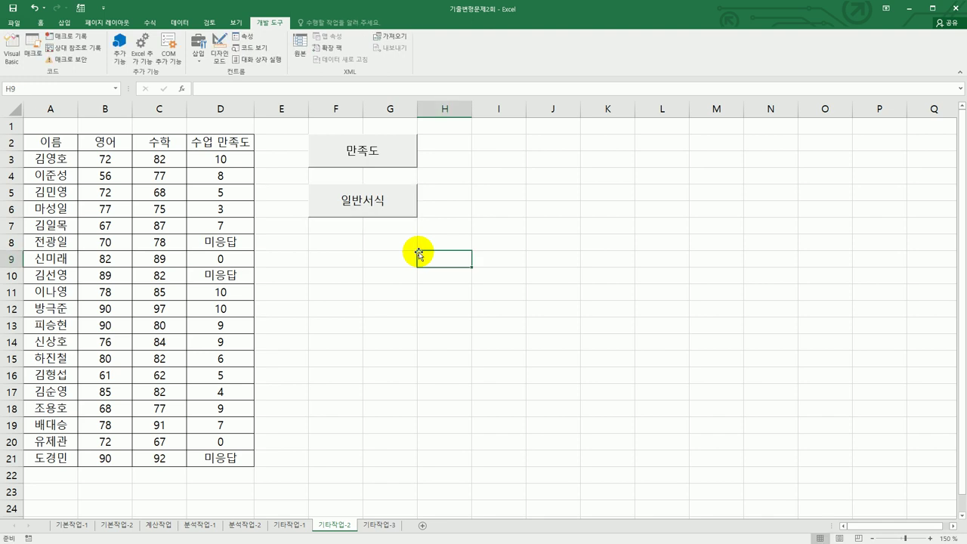
pyautogui.click(332, 155)
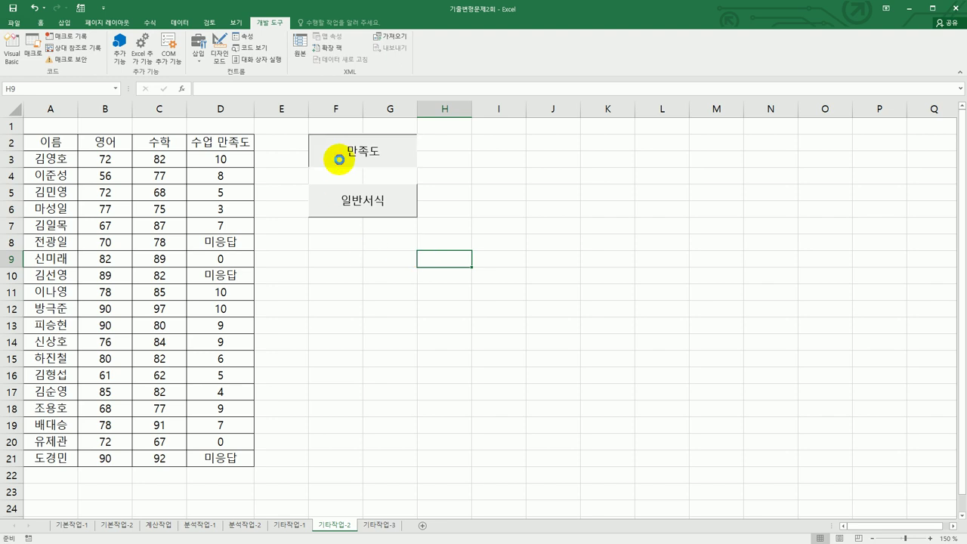
pyautogui.click(351, 197)
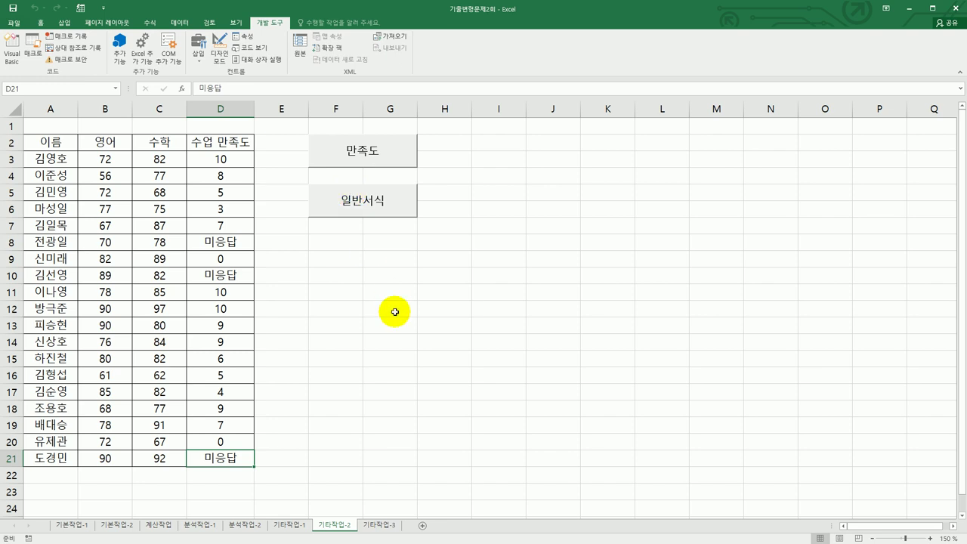
# On the 기타작업-3 sheet, turn on design mode and open the click procedure of the 인사고과입력현황 button.
pyautogui.click(383, 526)
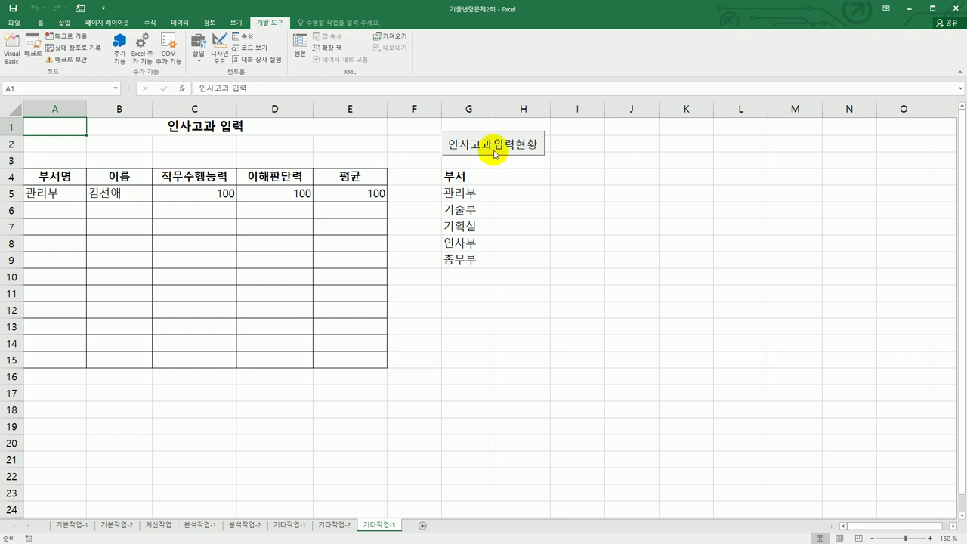
pyautogui.click(219, 61)
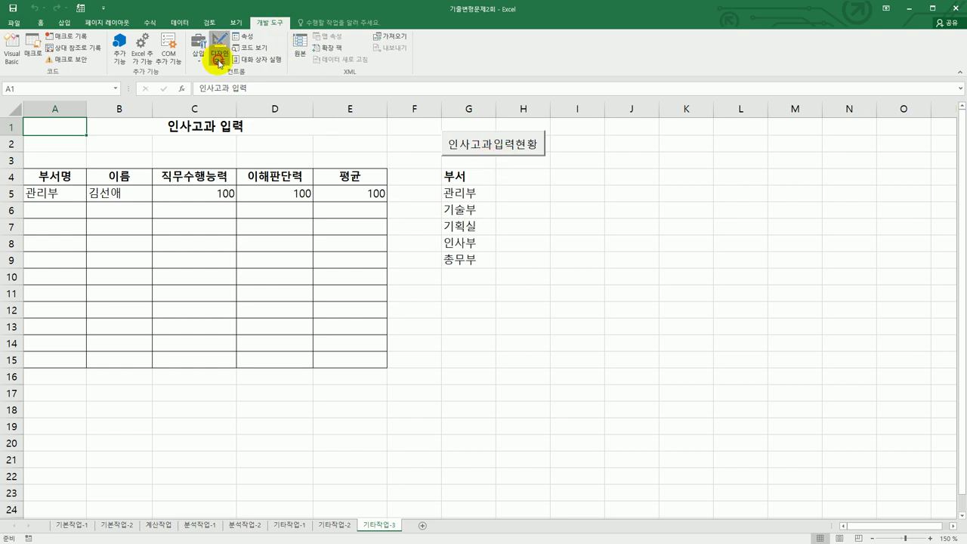
pyautogui.click(470, 148)
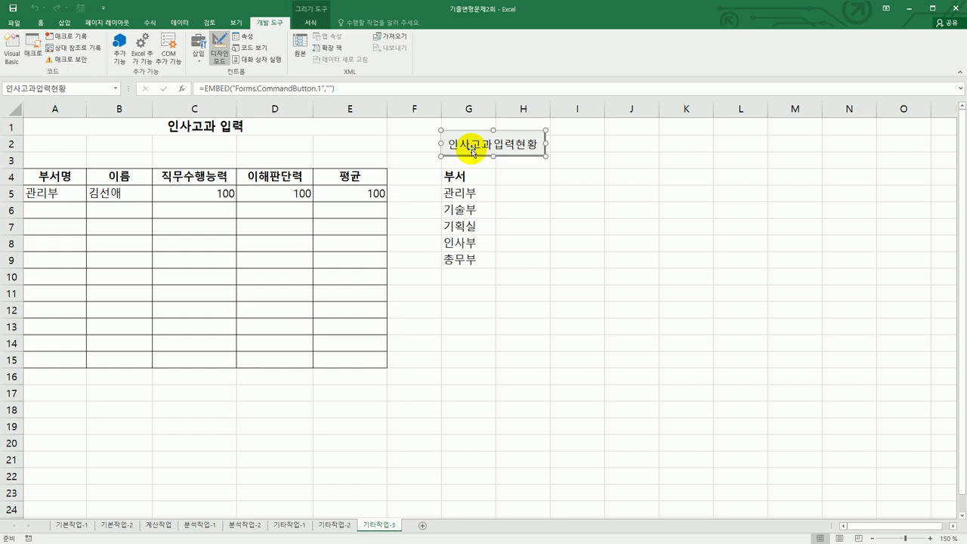
pyautogui.doubleClick(469, 148)
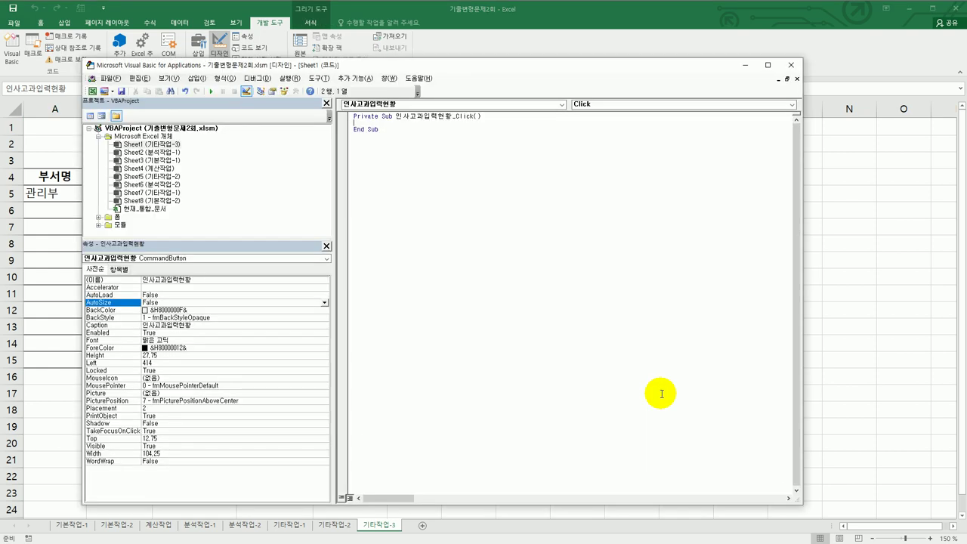
# Add the statement 인사고과입력.Show to the button's click procedure.
pyautogui.write('인사고과입력.')
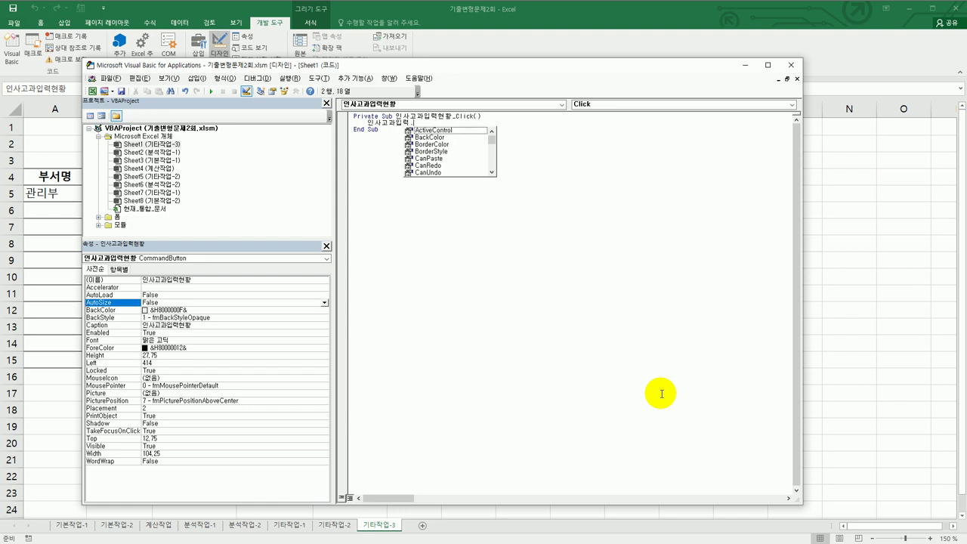
pyautogui.write('sho')
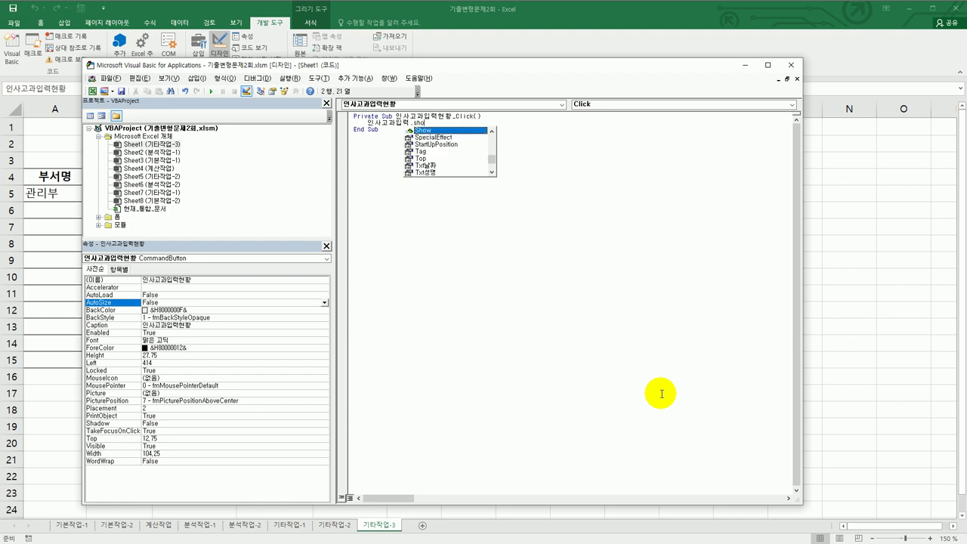
pyautogui.press('Tab')
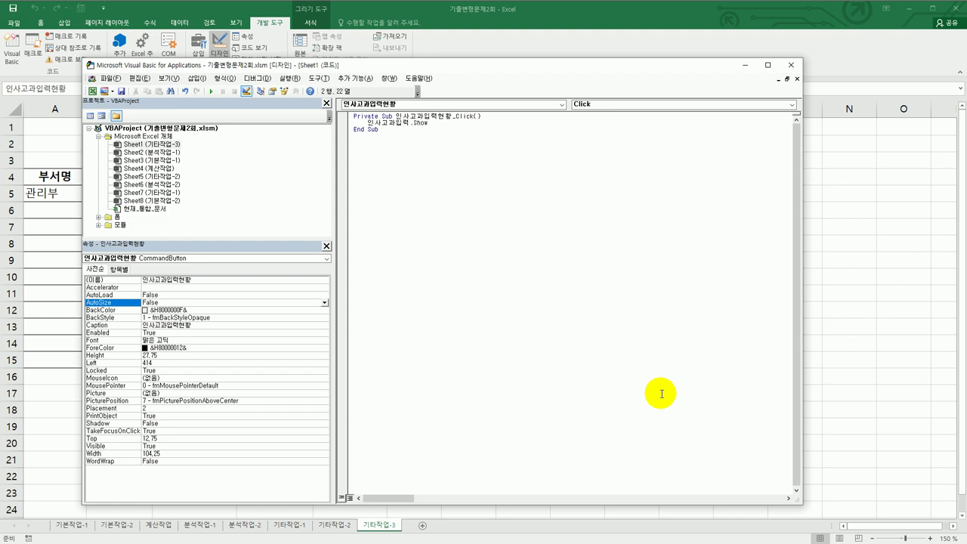
pyautogui.click(661, 394)
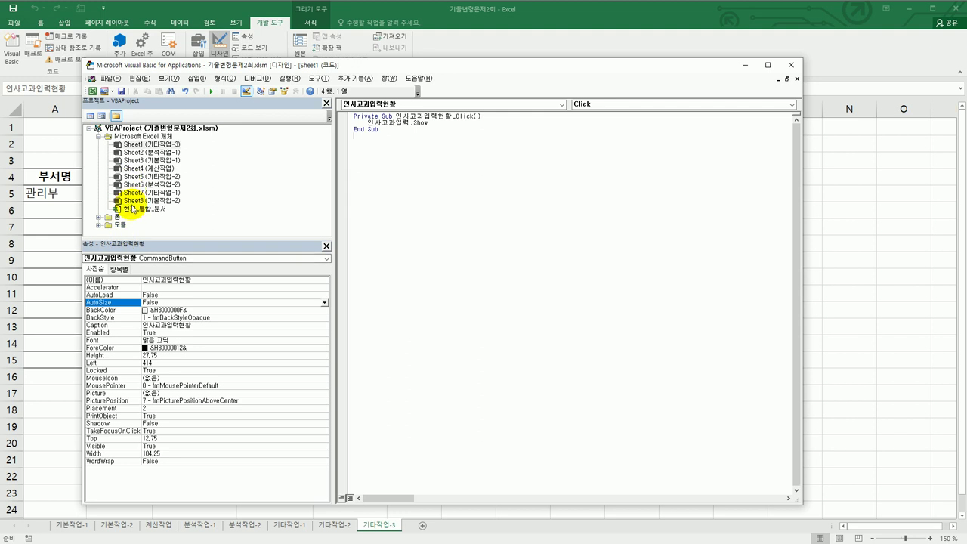
# Open the 인사고과입력 form in the designer, close the toolbox, and check the properties of the 부서 combo box and 년도 text box.
pyautogui.click(166, 78)
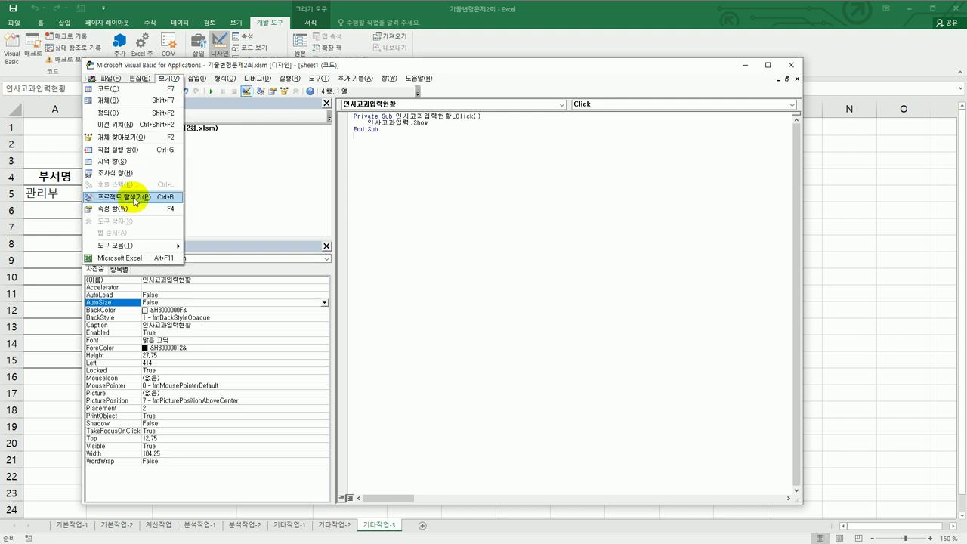
pyautogui.press('Return')
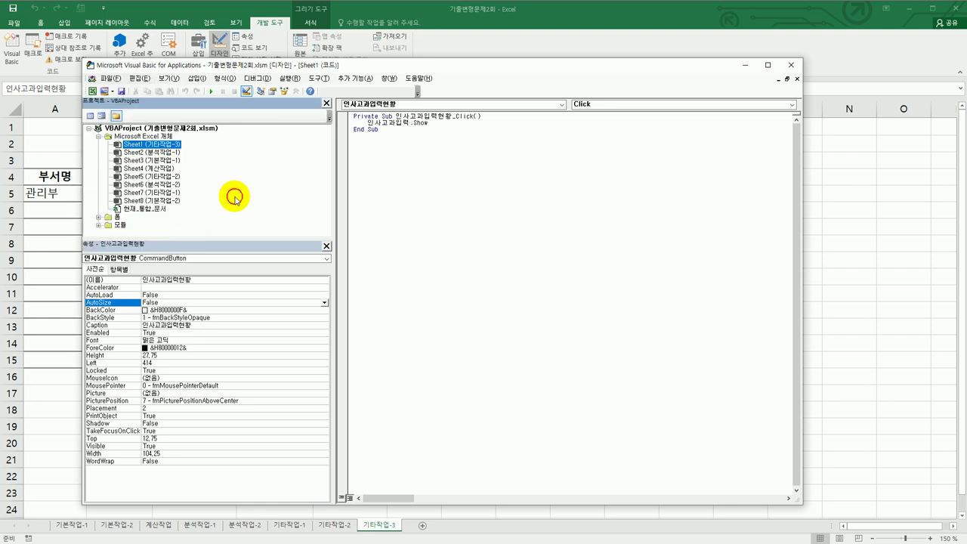
pyautogui.doubleClick(106, 219)
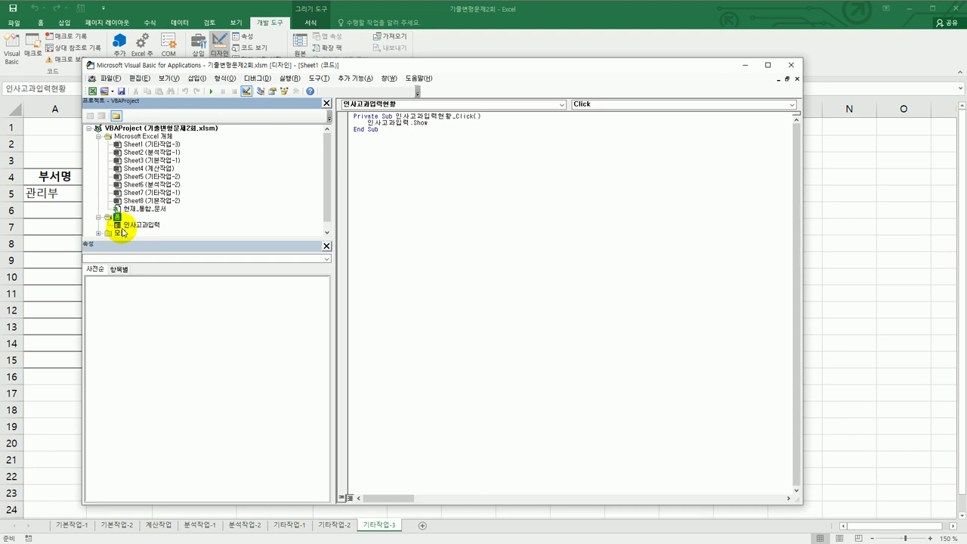
pyautogui.click(122, 227)
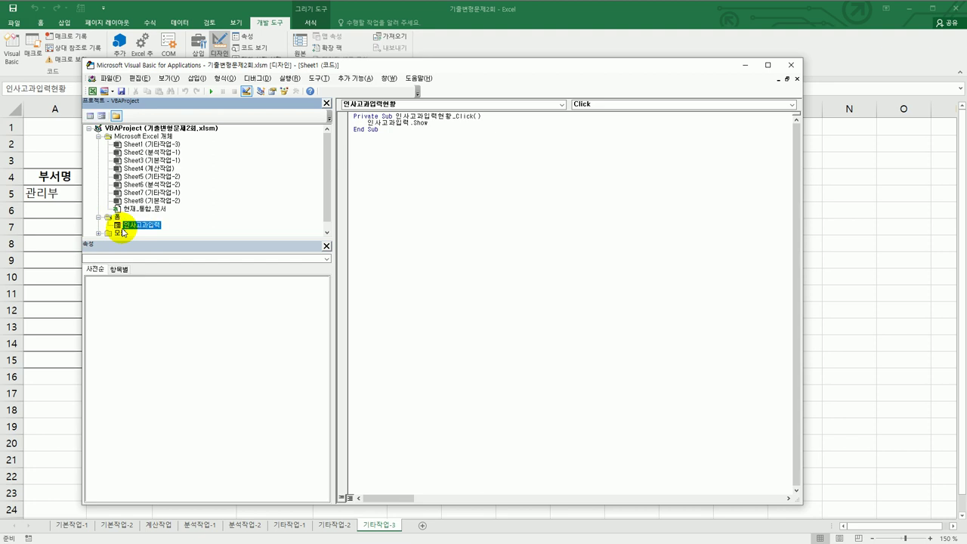
pyautogui.doubleClick(121, 225)
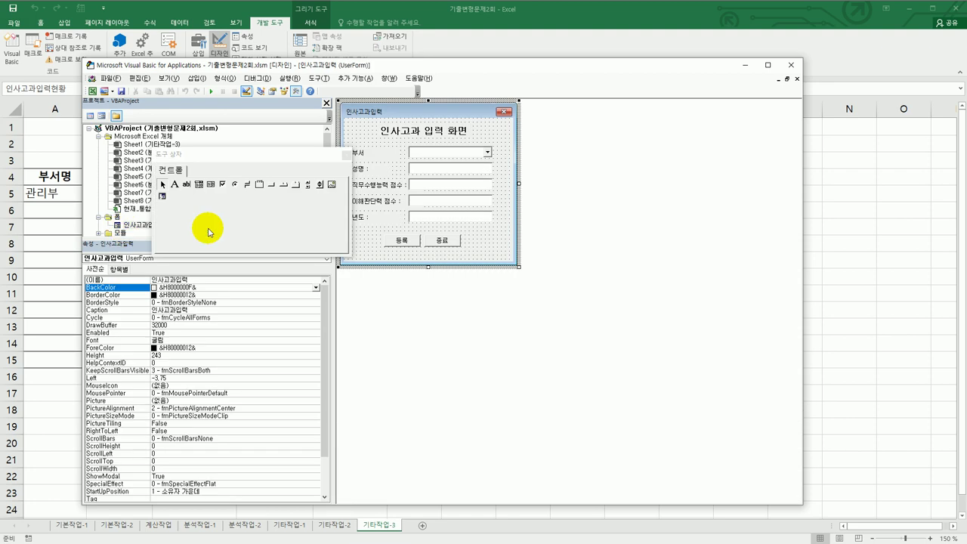
pyautogui.click(348, 156)
pyautogui.click(346, 156)
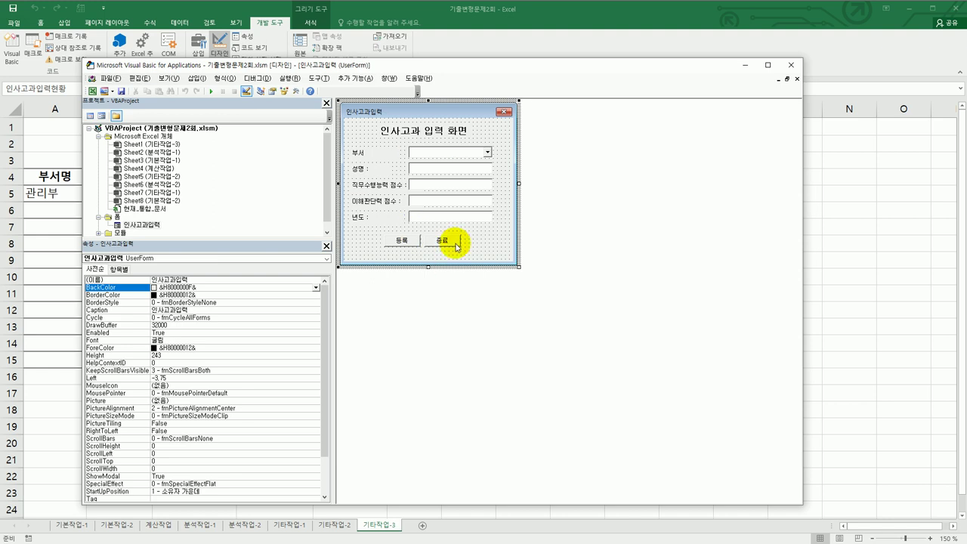
pyautogui.click(484, 152)
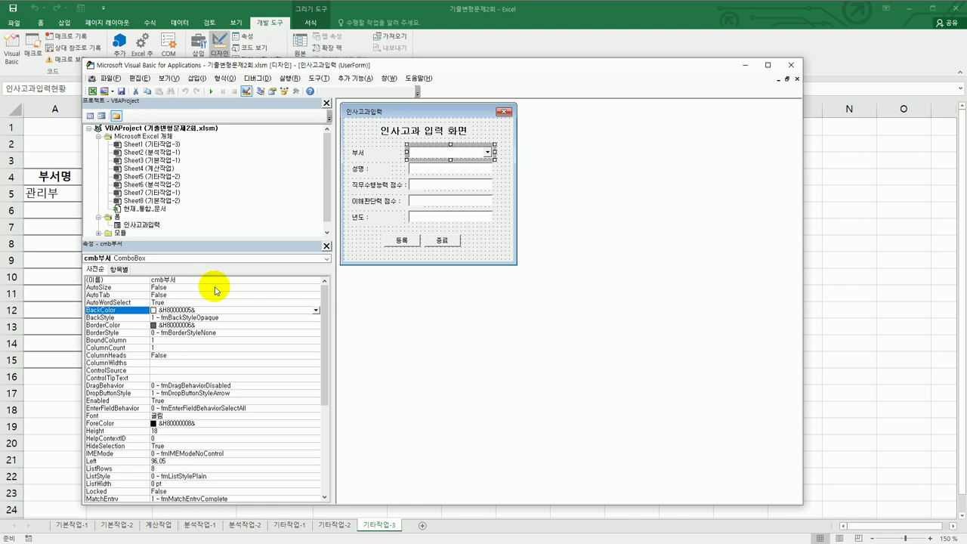
pyautogui.click(441, 216)
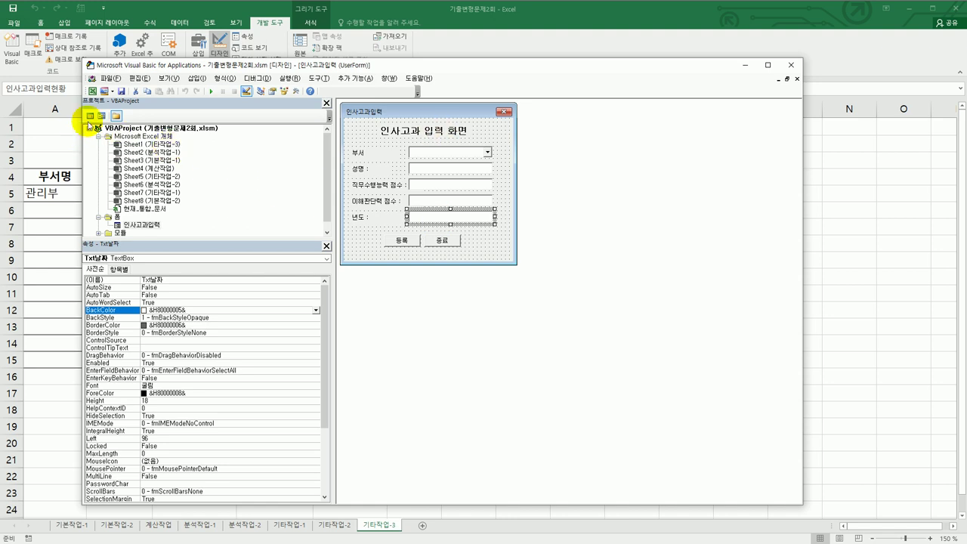
# Open the code of the 인사고과입력 form and create the UserForm Initialize event procedure.
pyautogui.click(90, 116)
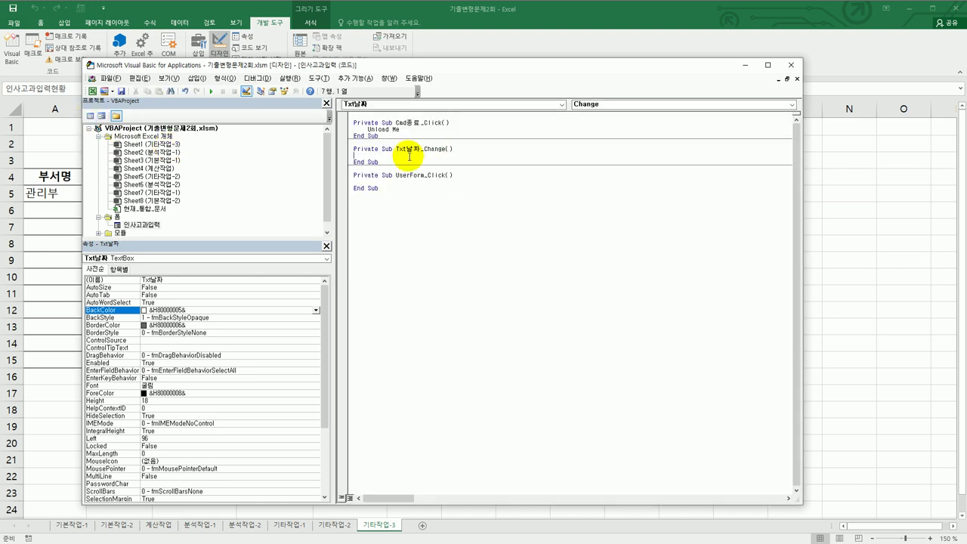
pyautogui.click(399, 104)
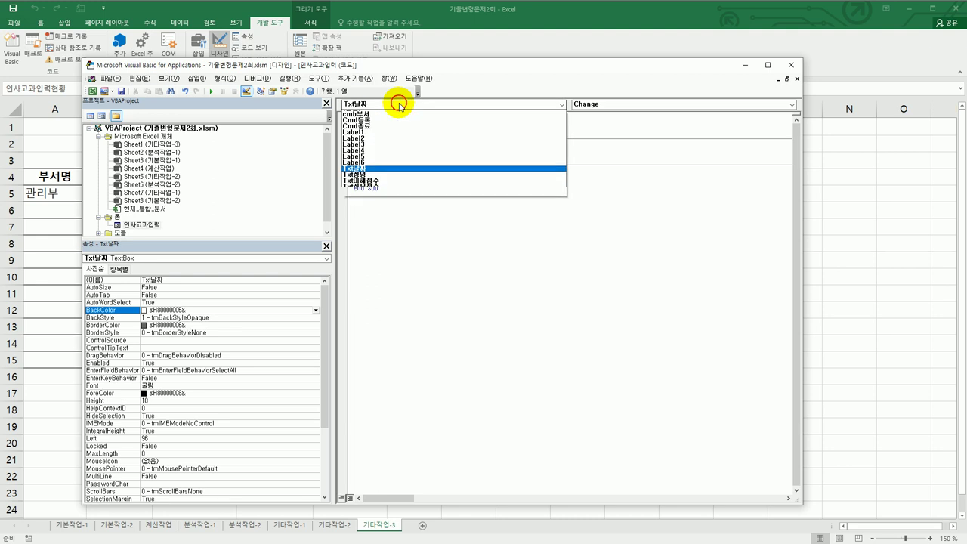
pyautogui.click(395, 193)
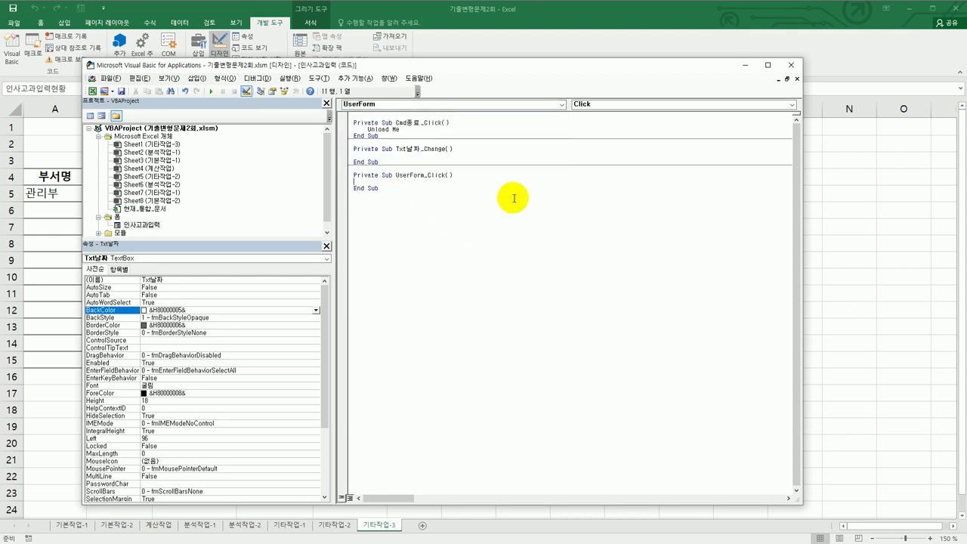
pyautogui.click(598, 110)
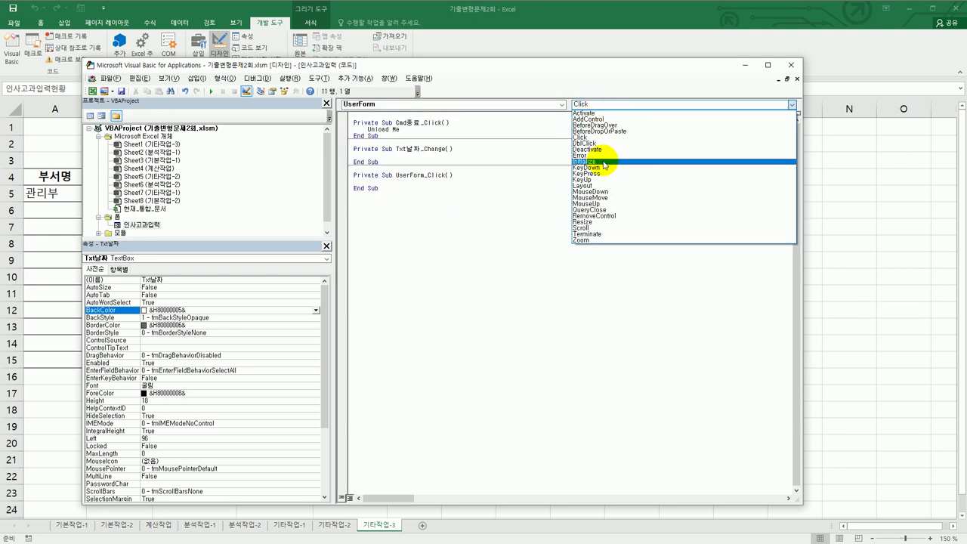
pyautogui.click(604, 161)
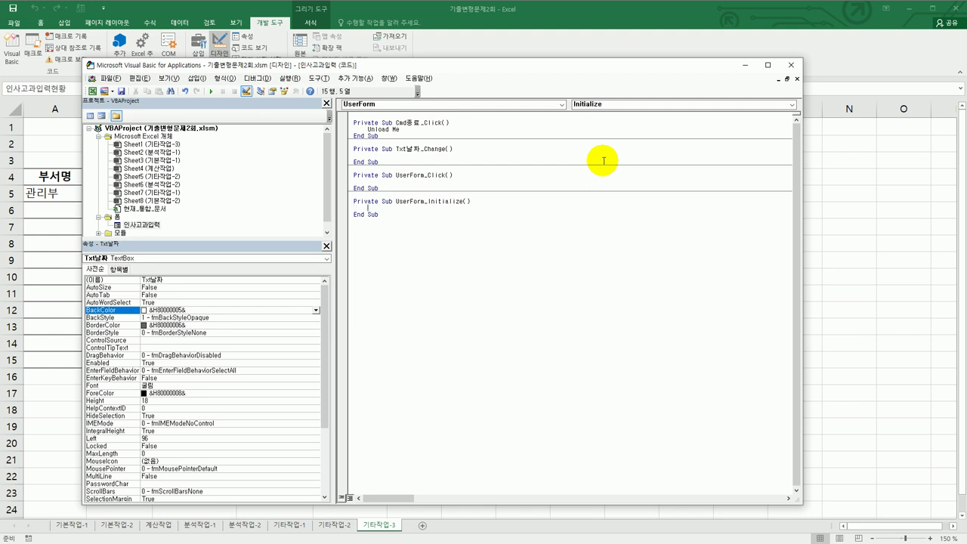
# In UserForm_Initialize, add the statement cmb부서.RowSource = "G5:G9".
pyautogui.write('cmb부서.RowSource')
pyautogui.write('"ㅁ5:ㅁ')
pyautogui.press('Return')
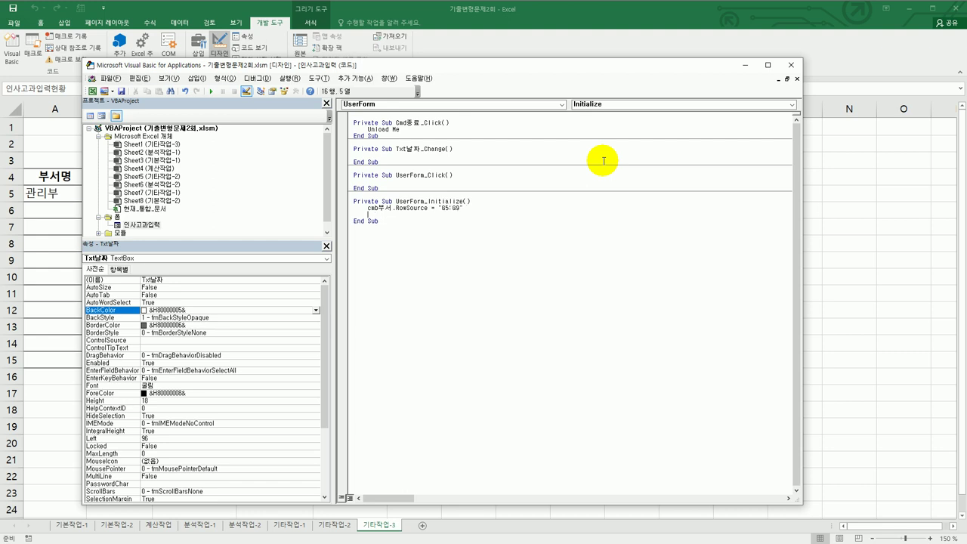
# Add the statement Txt날짜 = Year(Date) & "년 " & Month(Date) & "월" to UserForm_Initialize.
pyautogui.write('txt날짜 =')
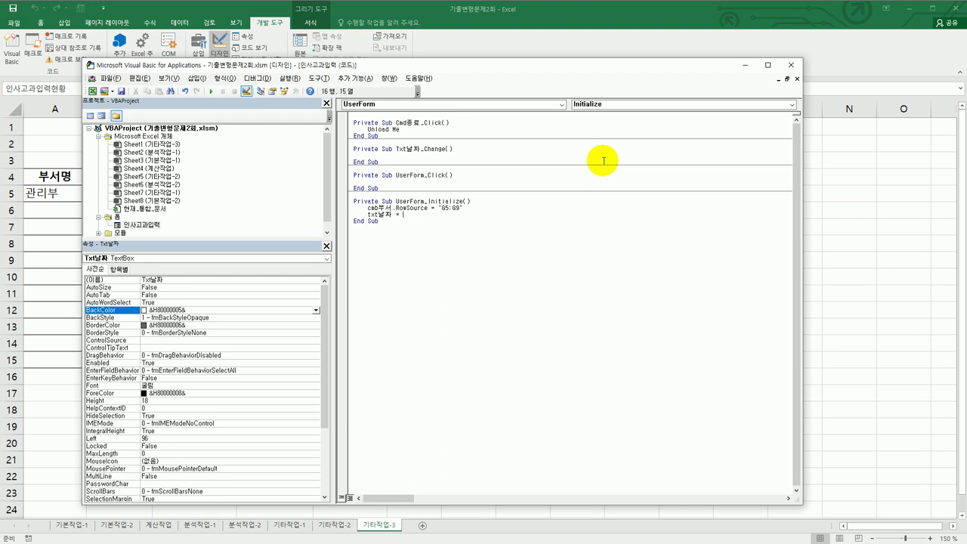
pyautogui.write('= ㅇ')
pyautogui.press('BackSpace')
pyautogui.write('year(dat')
pyautogui.write('e) 죄')
pyautogui.write('"')
pyautogui.write('회')
pyautogui.write('month(')
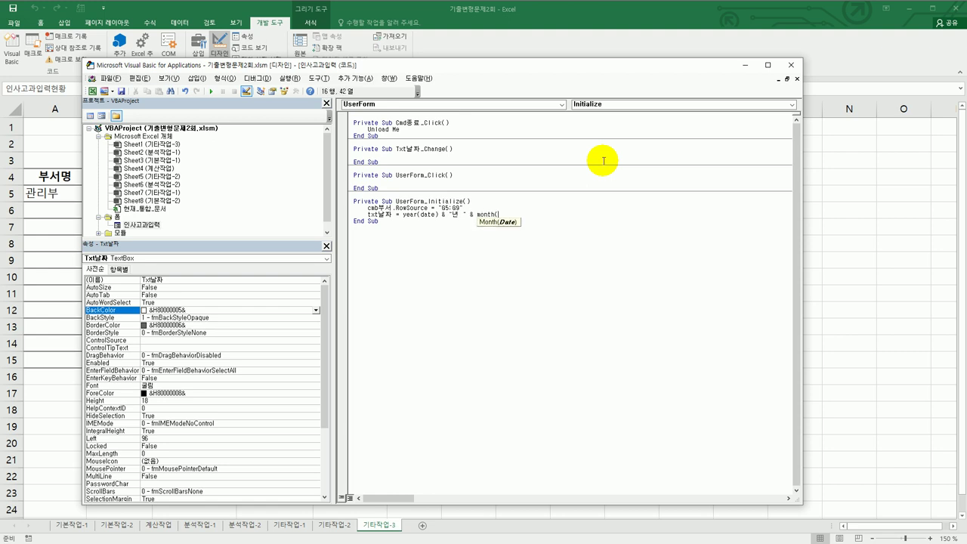
pyautogui.write('date) & "월"')
pyautogui.press('Down')
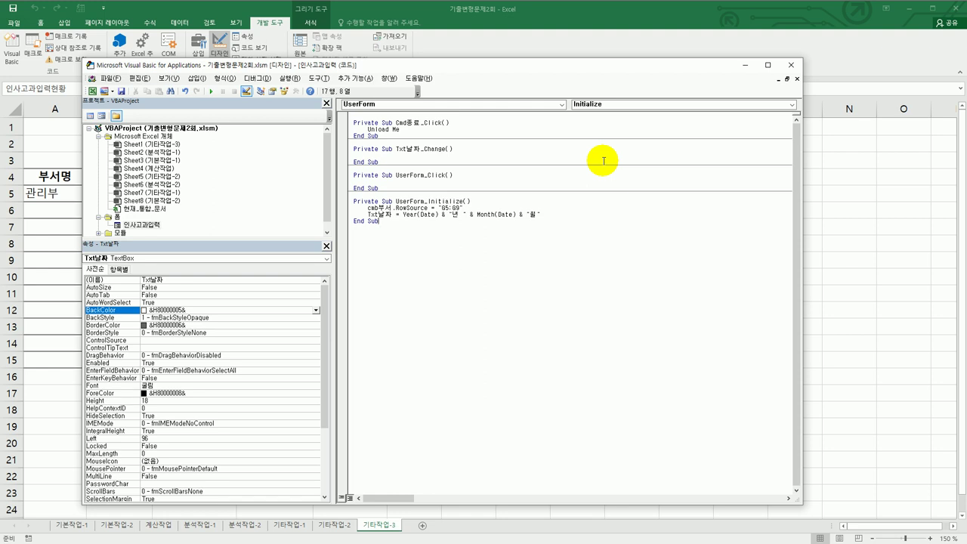
# Return to the 인사고과입력 form design and open the click procedure of the 등록 button.
pyautogui.click(148, 225)
pyautogui.doubleClick(150, 226)
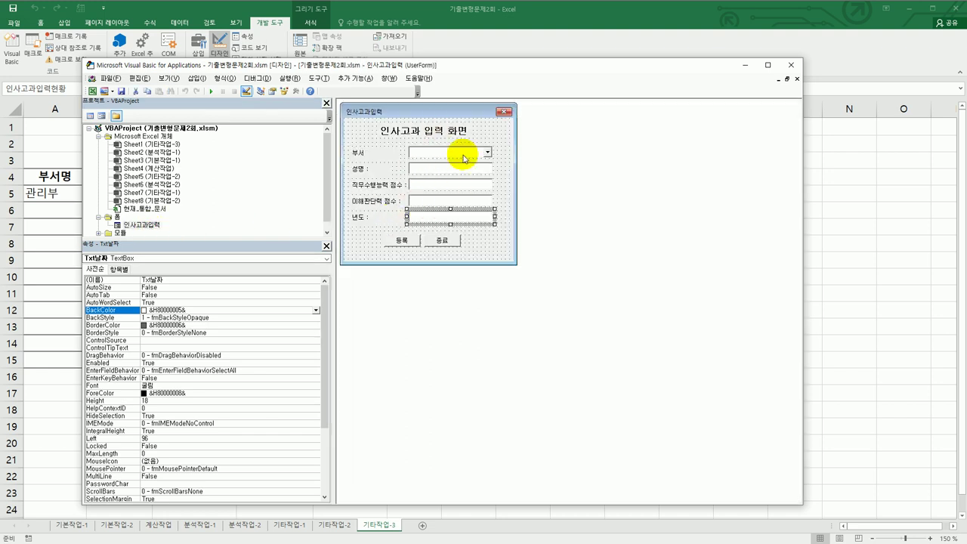
pyautogui.doubleClick(408, 242)
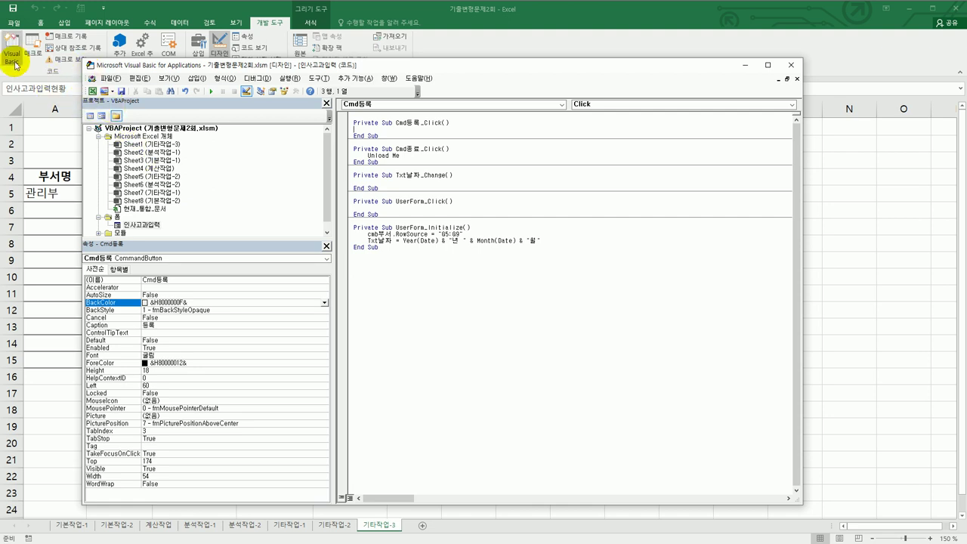
# On the 기타작업-3 sheet, examine the contiguous table region starting at A4 and the first empty input row beneath it.
pyautogui.click(47, 188)
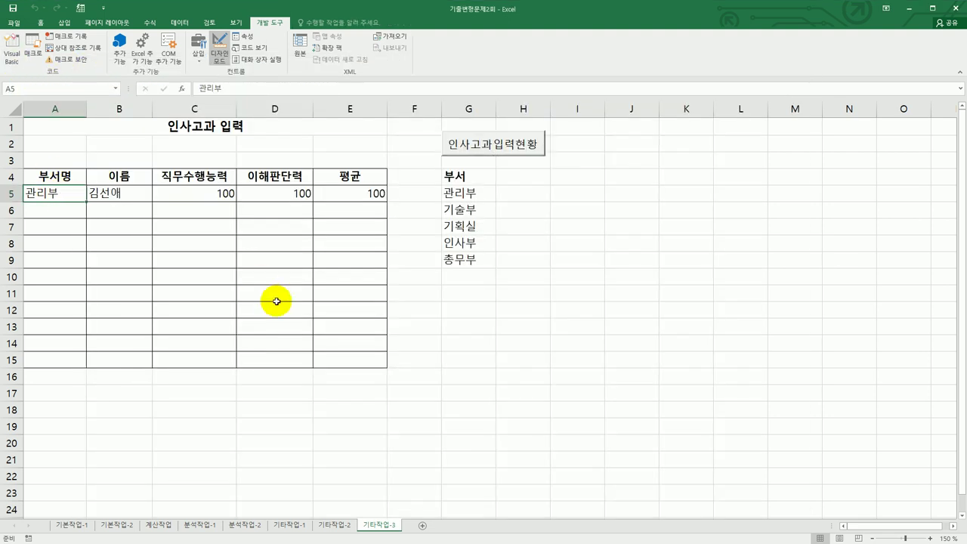
pyautogui.click(70, 181)
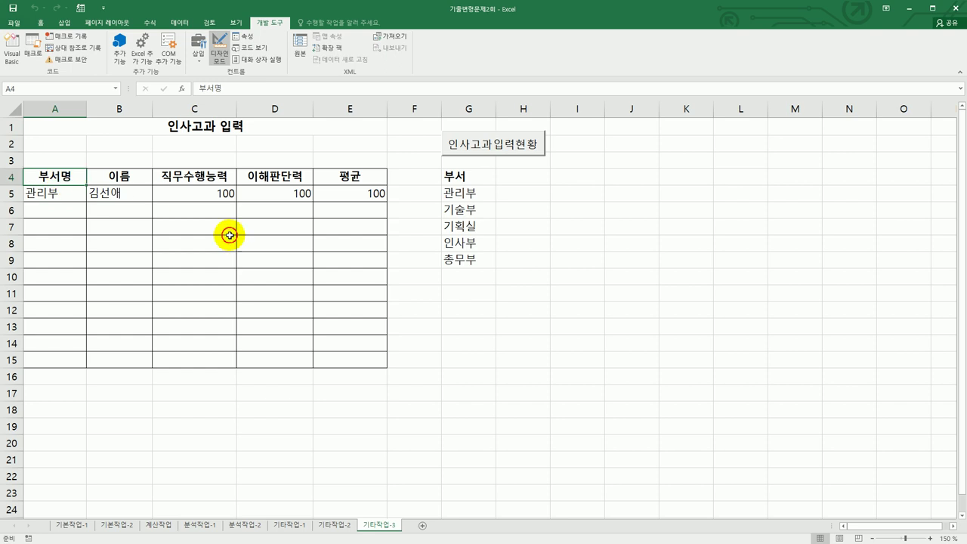
pyautogui.moveTo(46, 210); pyautogui.dragTo(345, 356)
pyautogui.click(70, 209)
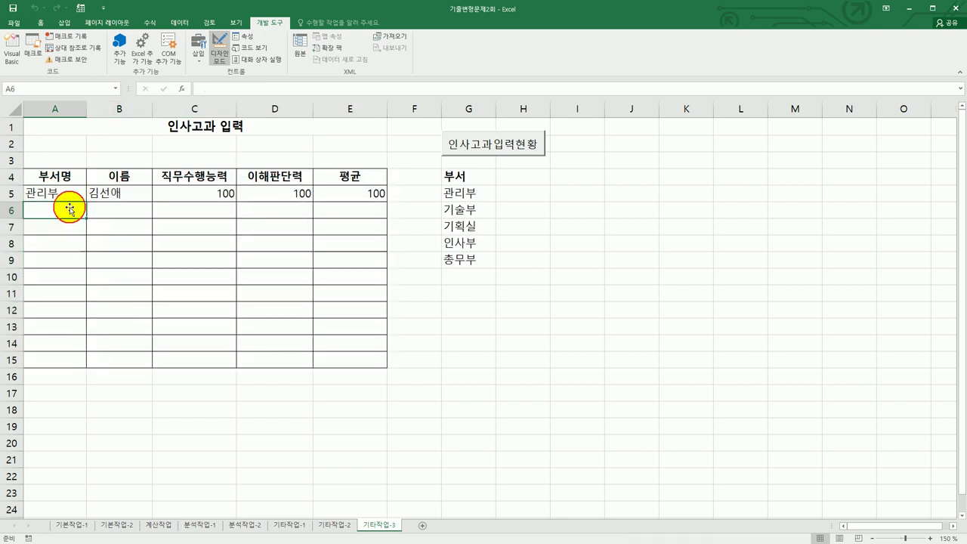
pyautogui.moveTo(58, 176); pyautogui.dragTo(324, 174)
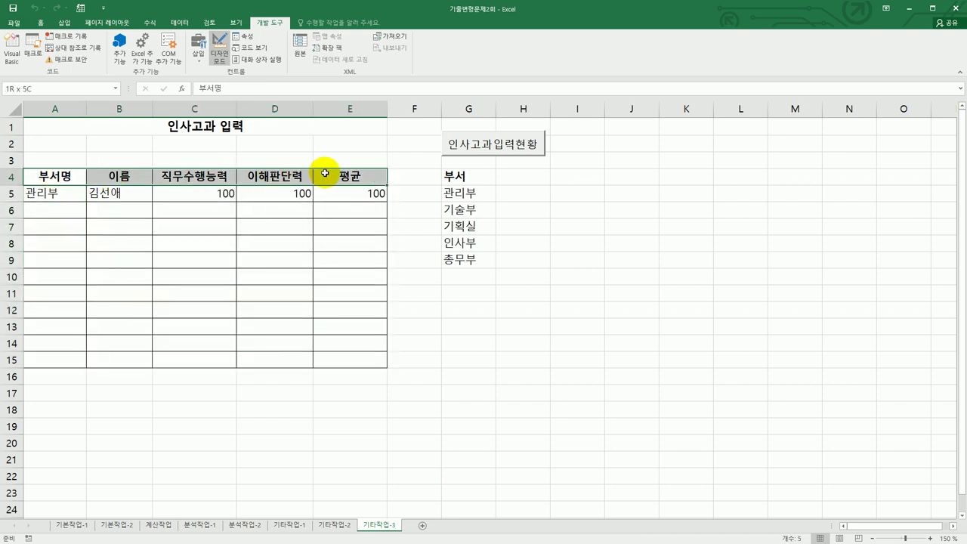
pyautogui.moveTo(47, 176); pyautogui.dragTo(328, 177)
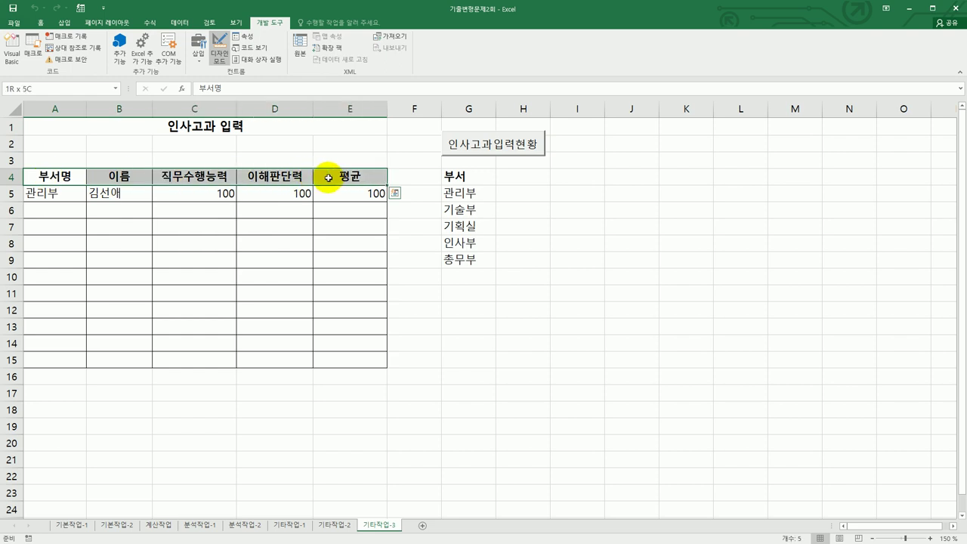
pyautogui.click(39, 178)
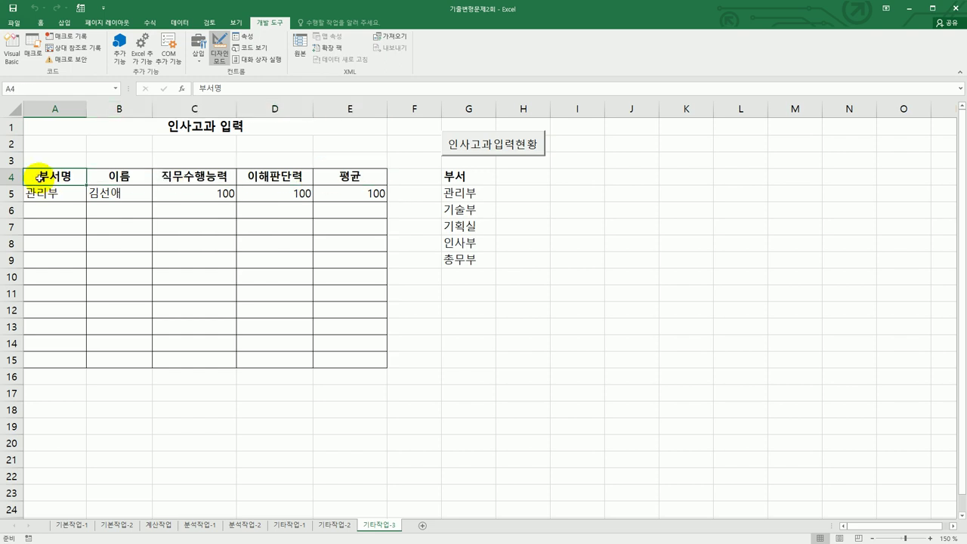
pyautogui.moveTo(39, 178); pyautogui.dragTo(329, 196)
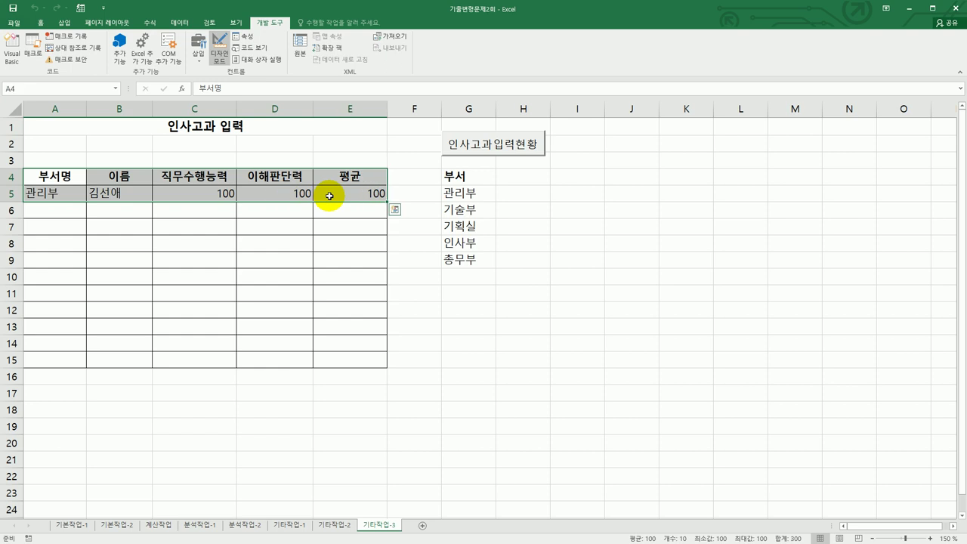
pyautogui.click(45, 217)
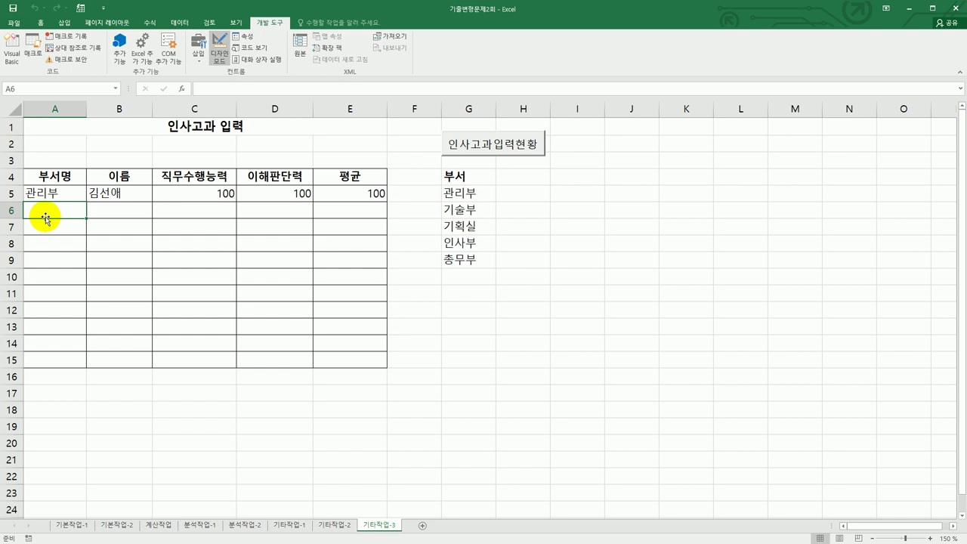
pyautogui.moveTo(43, 179); pyautogui.dragTo(332, 187)
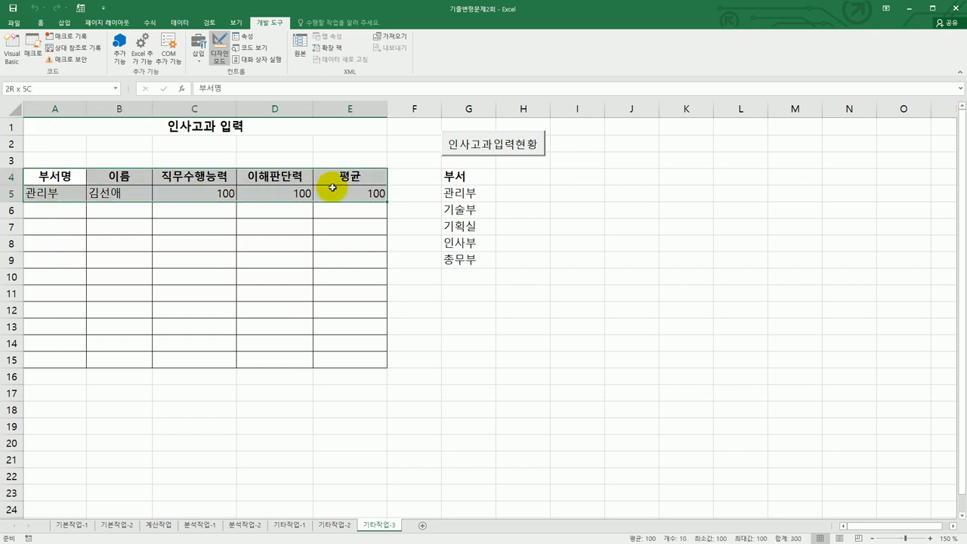
pyautogui.click(47, 216)
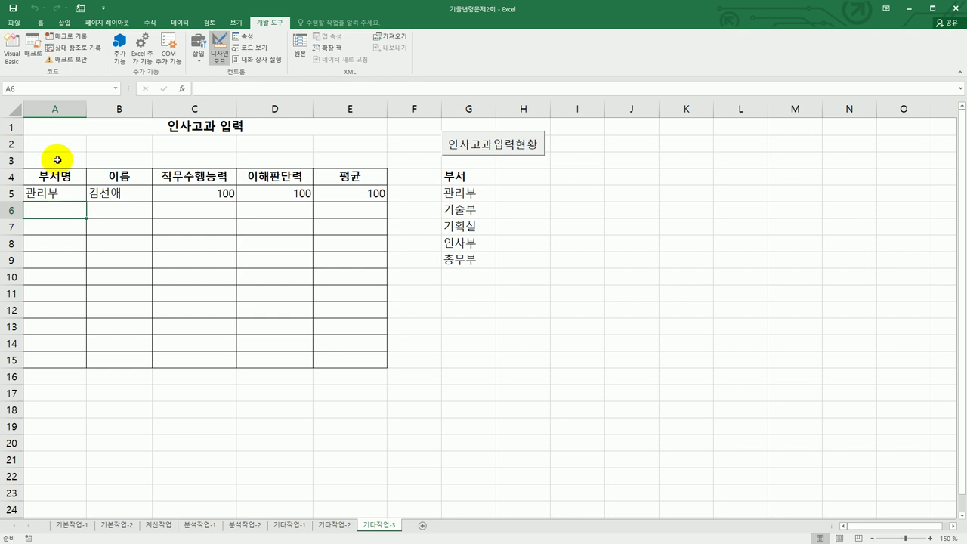
# Check which columns from A to E the new record's fields occupy in row 6.
pyautogui.click(57, 111)
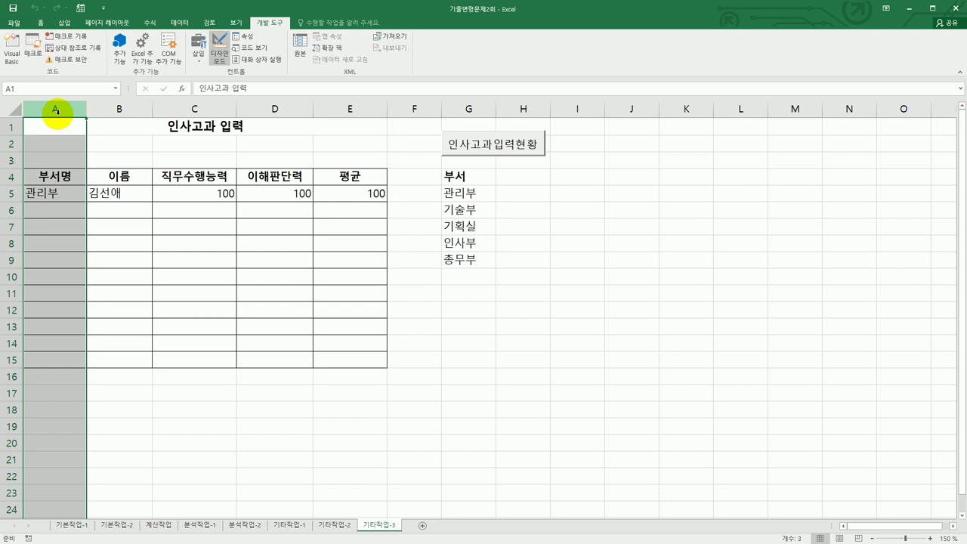
pyautogui.click(96, 211)
pyautogui.click(185, 205)
pyautogui.click(265, 205)
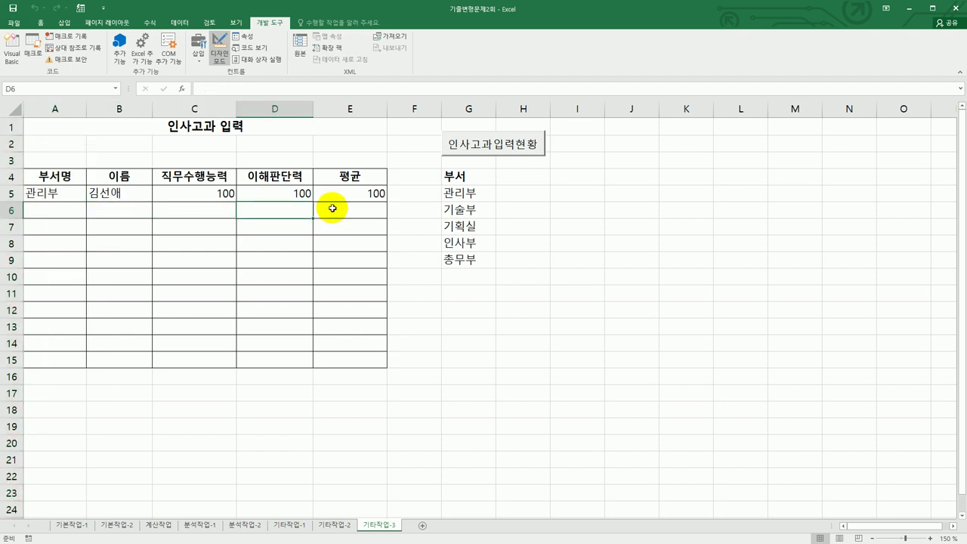
pyautogui.click(330, 207)
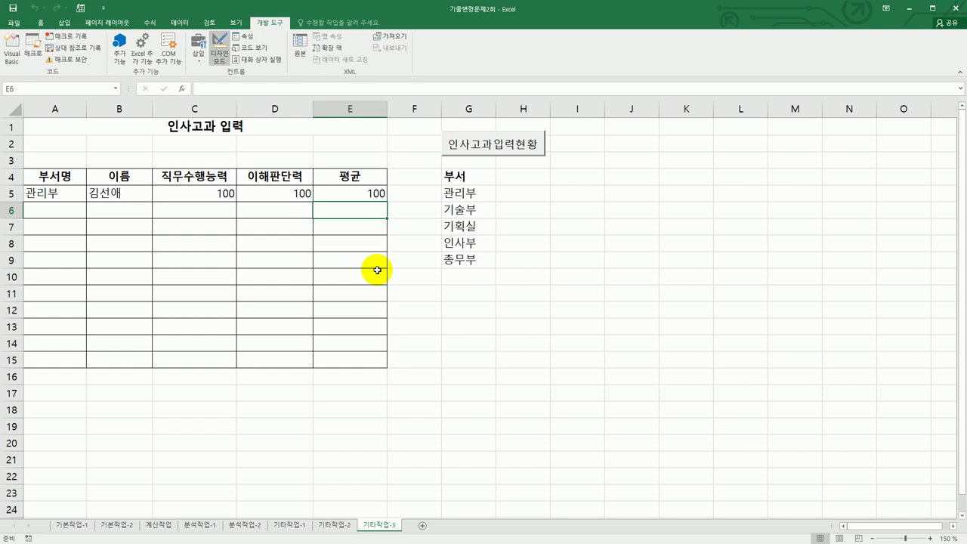
# Switch back to the Visual Basic editor and make room for code with blank lines inside Cmd등록_Click.
pyautogui.click(12, 50)
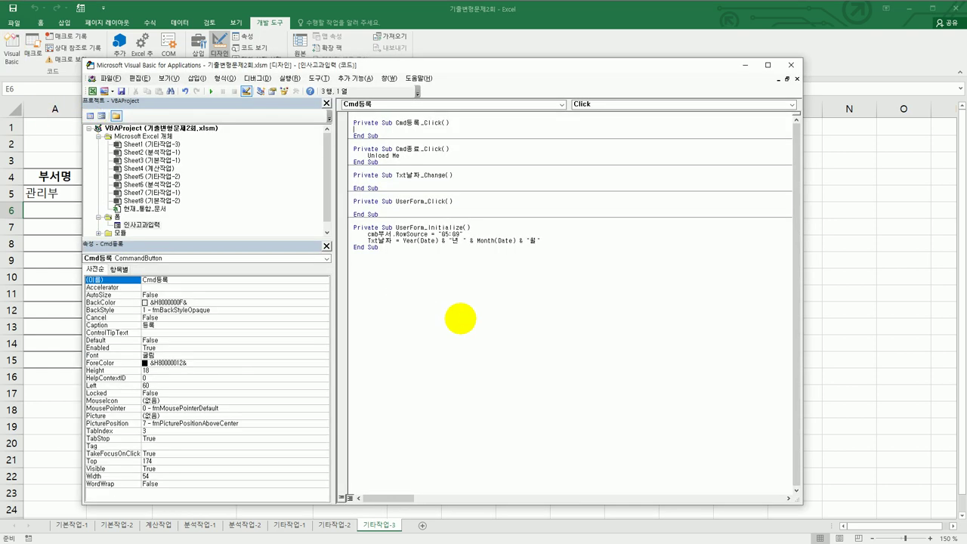
pyautogui.press('Return')
pyautogui.press('Tab')
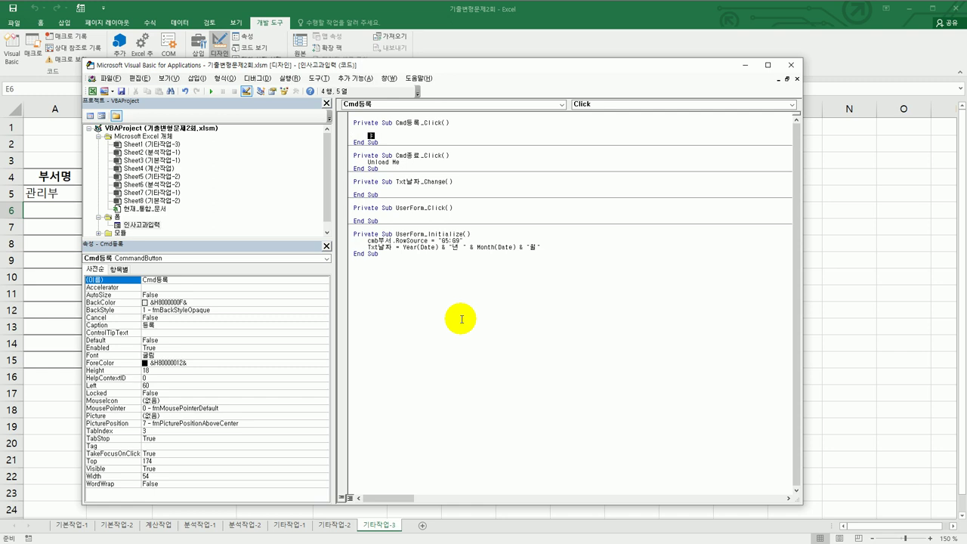
pyautogui.write('i')
pyautogui.press('Return')
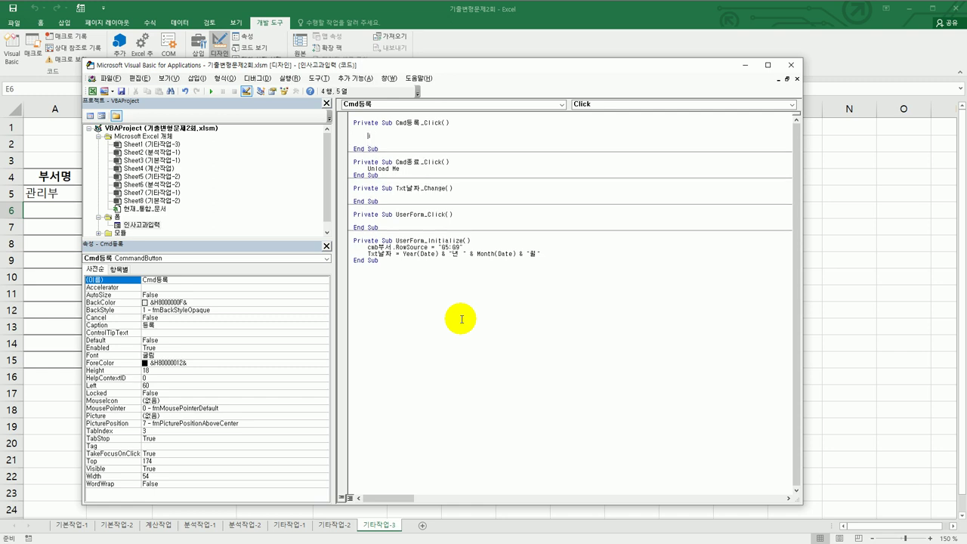
pyautogui.write('i =')
pyautogui.hotkey('shift', 'Left')
pyautogui.hotkey('shift', 'Left')
pyautogui.write('이ㅂ력 행')
pyautogui.hotkey('shift', 'Left')
pyautogui.hotkey('shift', 'Left')
pyautogui.hotkey('shift', 'Right')
# In Cmd등록_Click, add the input-row statement i = Range("A4").CurrentRegion.Rows.Count + 4, followed by a blank line.
pyautogui.write('i = range("')
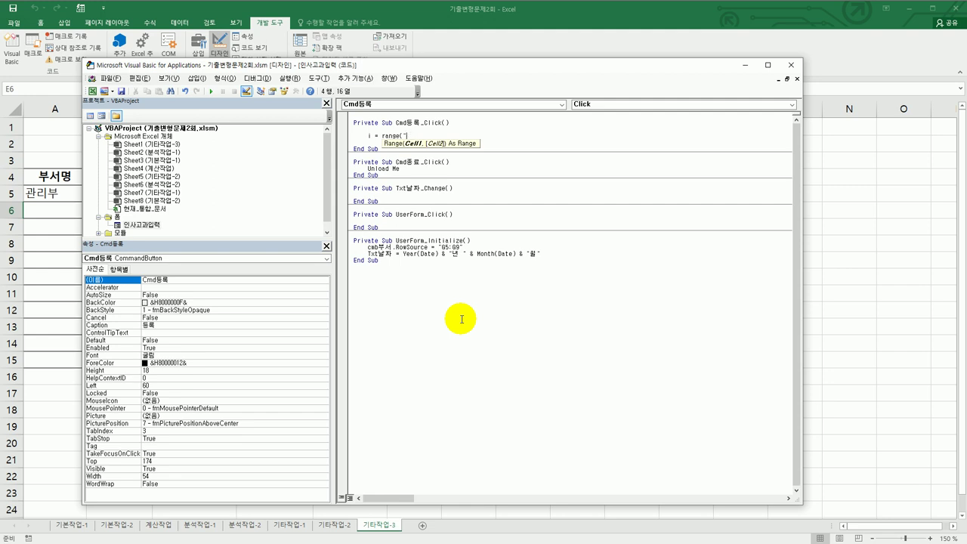
pyautogui.write('A4").')
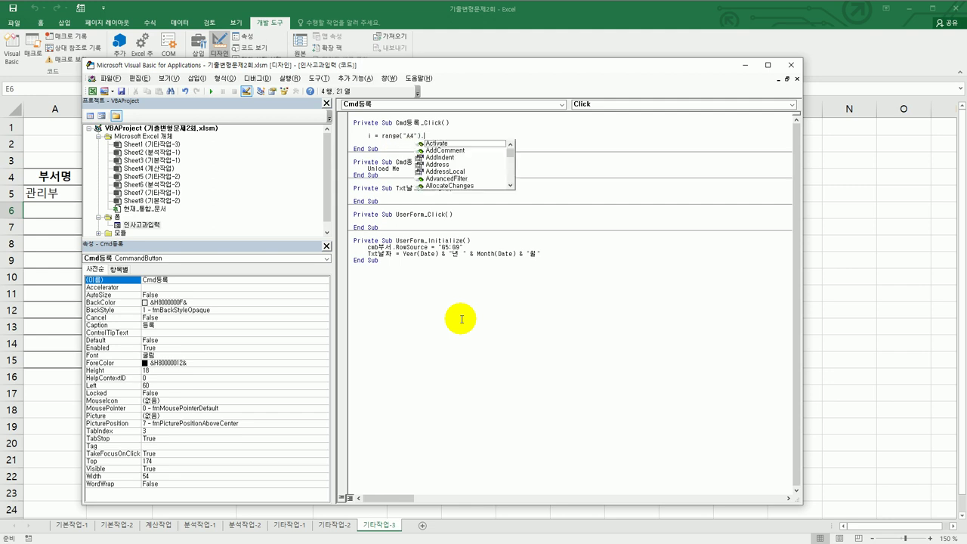
pyautogui.write('cu')
pyautogui.press('Down')
pyautogui.press('Tab')
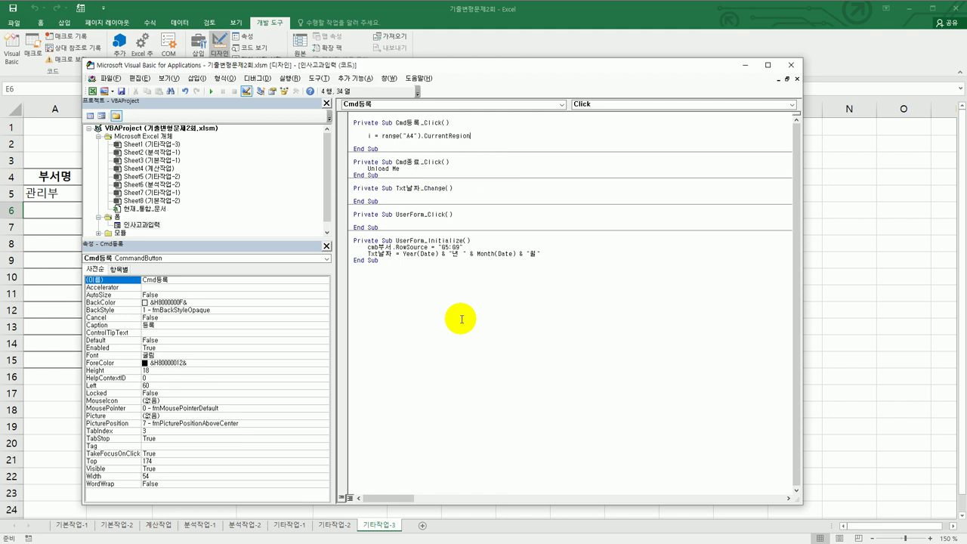
pyautogui.write('.Rows.count')
pyautogui.write('+ 4')
pyautogui.press('Return')
pyautogui.press('Return')
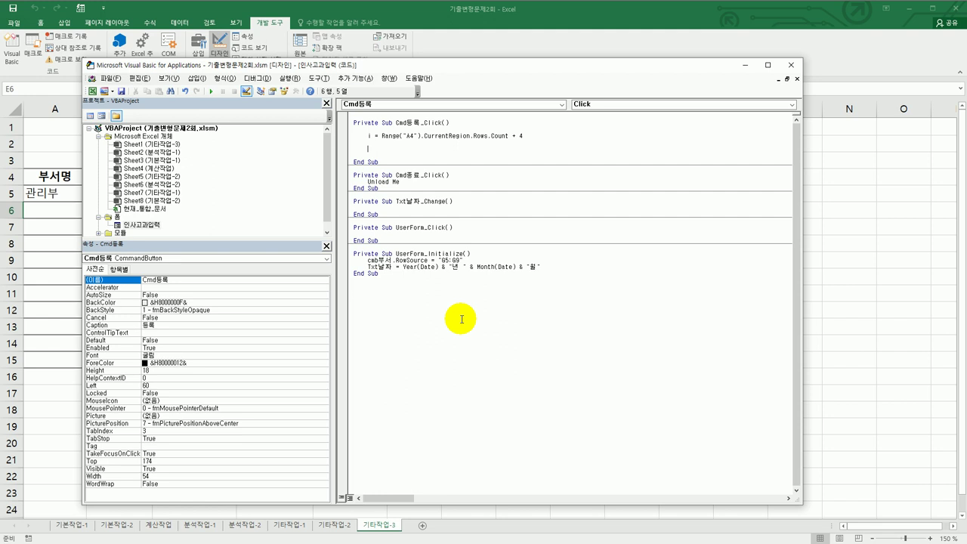
# Add the statement Cells(i, 1) = cmb부서 under the input-row calculation.
pyautogui.write('cells(')
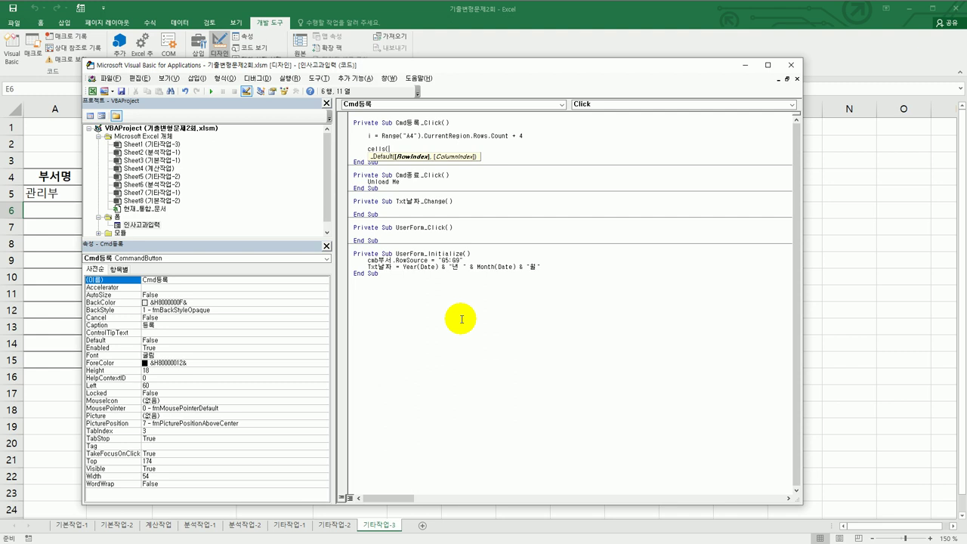
pyautogui.write('i,1)')
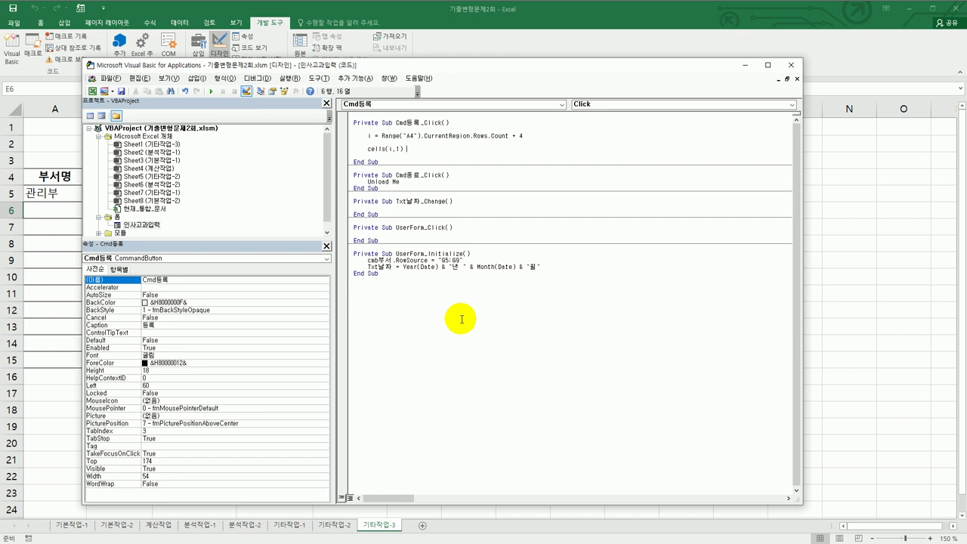
pyautogui.write('= cmb부서명')
pyautogui.press('Return')
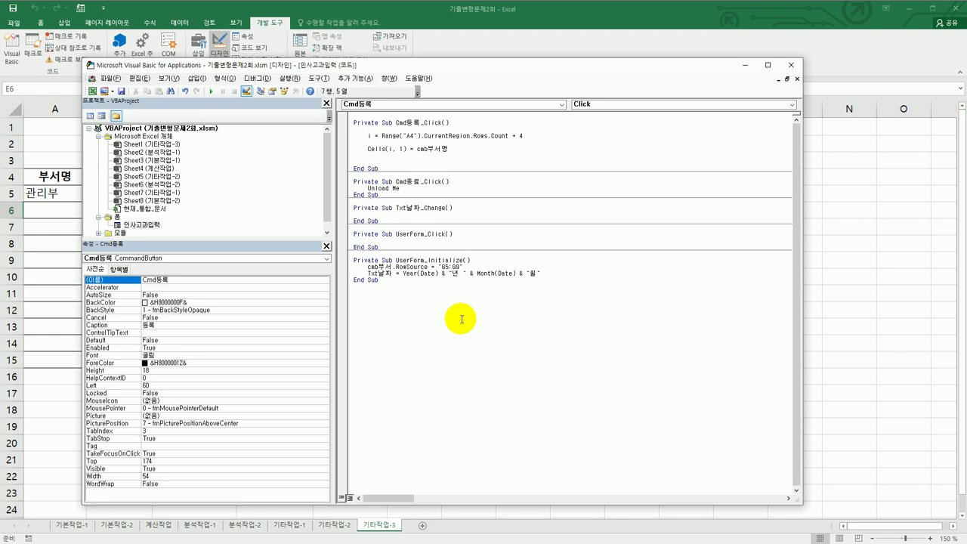
pyautogui.press('Up')
pyautogui.press('End')
pyautogui.press('BackSpace')
# Duplicate the Cells(i, 1) = cmb부서 statement on the line below and change the copy to Cells(i, 2) = txt이름.
pyautogui.press('Down')
pyautogui.press('Up')
pyautogui.hotkey('shift', 'Home')
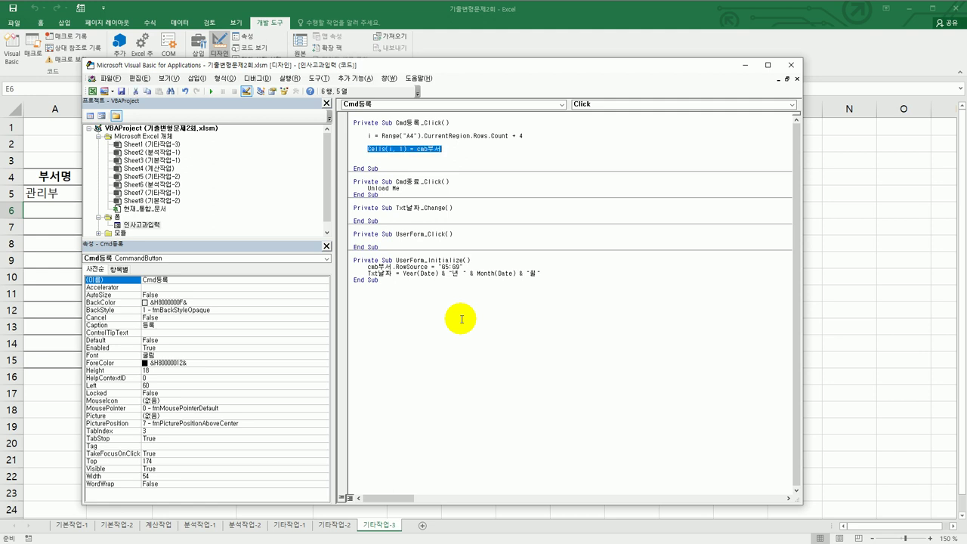
pyautogui.hotkey('ctrl', 'c')
pyautogui.press('End')
pyautogui.press('Return')
pyautogui.hotkey('ctrl', 'v')
pyautogui.press('Left')
pyautogui.press('Left')
pyautogui.press('Left')
pyautogui.press('Left')
pyautogui.press('Left')
pyautogui.press('Left')
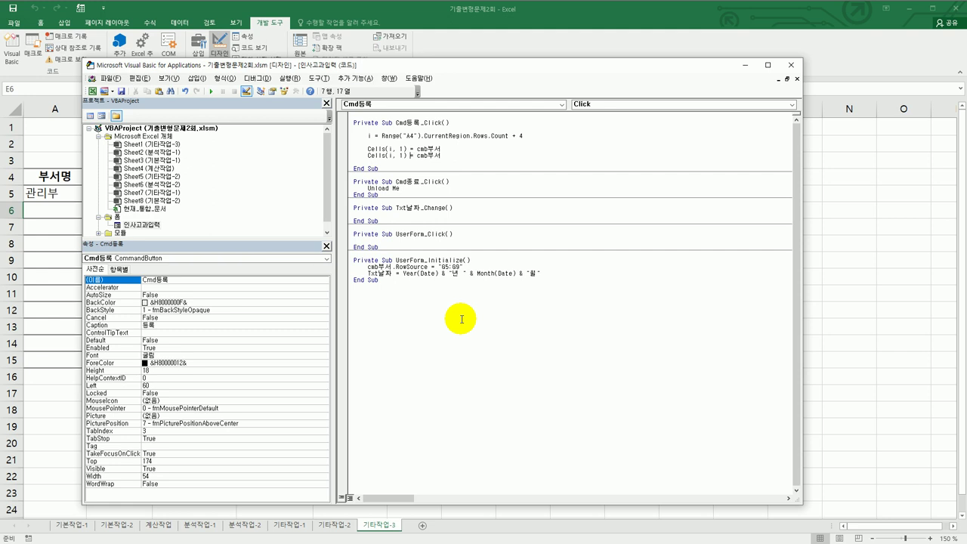
pyautogui.hotkey('shift', 'Right')
pyautogui.write('2')
pyautogui.press('Right')
pyautogui.press('Right')
pyautogui.press('Right')
pyautogui.press('Right')
pyautogui.hotkey('shift', 'End')
pyautogui.press('BackSpace')
pyautogui.write('txt이름')
# Duplicate the column 2 statement on the line below and set the copy's column index to 3.
pyautogui.hotkey('shift', 'Home')
pyautogui.hotkey('ctrl', 'c')
pyautogui.press('End')
pyautogui.press('Return')
pyautogui.hotkey('ctrl', 'v')
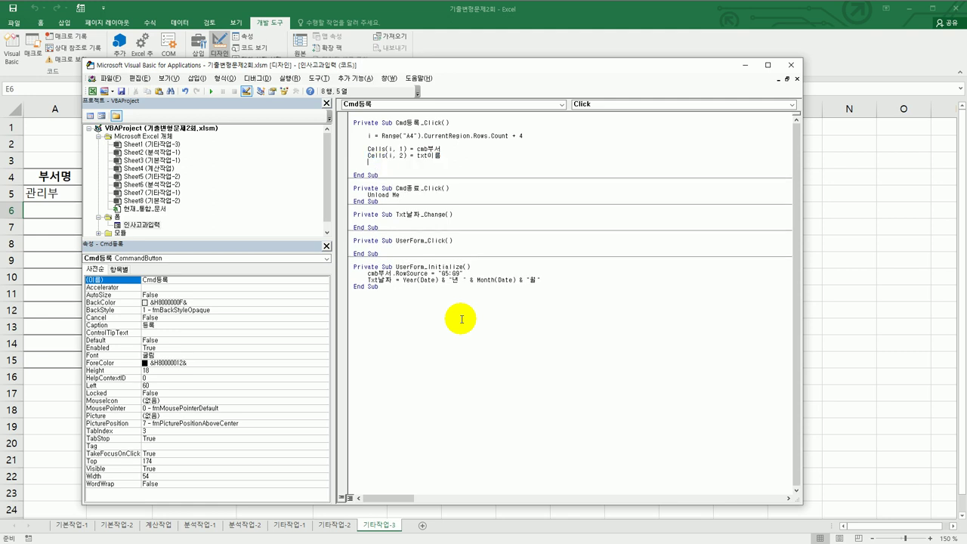
pyautogui.press('Left')
pyautogui.press('Left')
pyautogui.press('Left')
pyautogui.hotkey('shift', 'Left')
pyautogui.write('3')
# Look up the score text boxes' names on the 인사고과입력 form and complete the statement as Cells(i, 3) = Txt직무점수.Value.
pyautogui.doubleClick(143, 225)
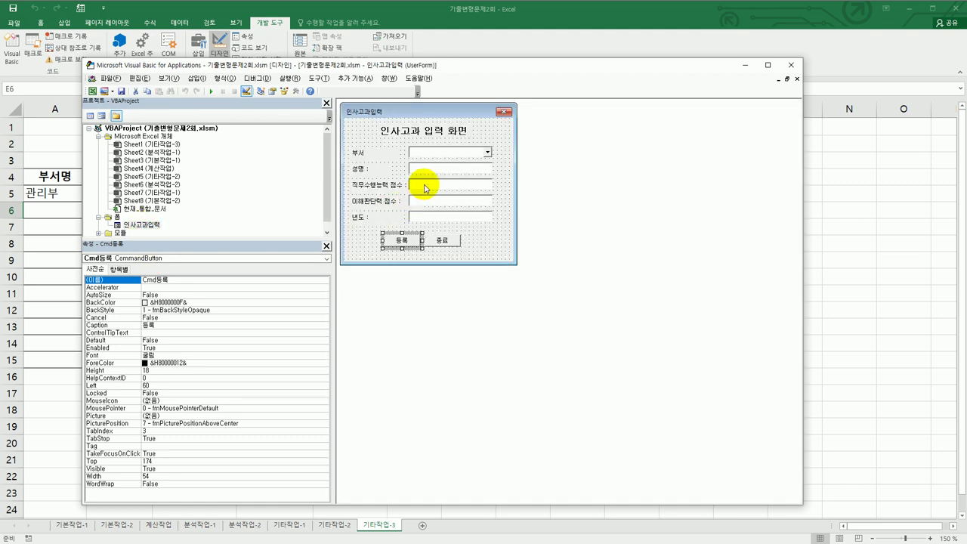
pyautogui.click(425, 186)
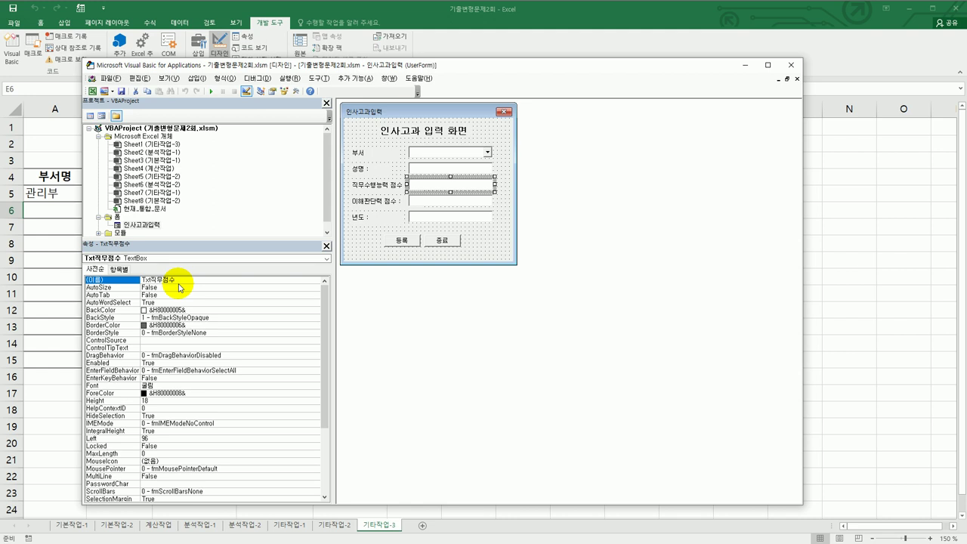
pyautogui.click(430, 200)
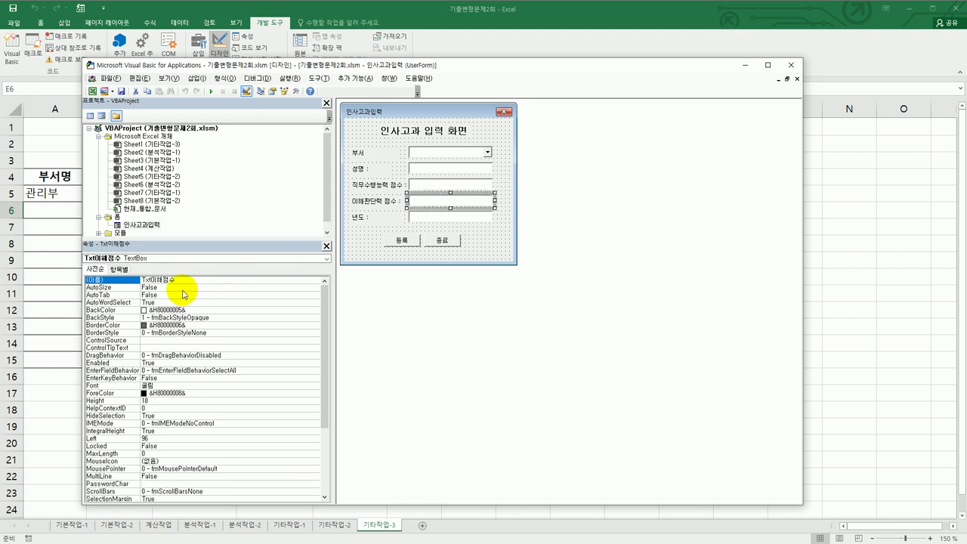
pyautogui.doubleClick(400, 240)
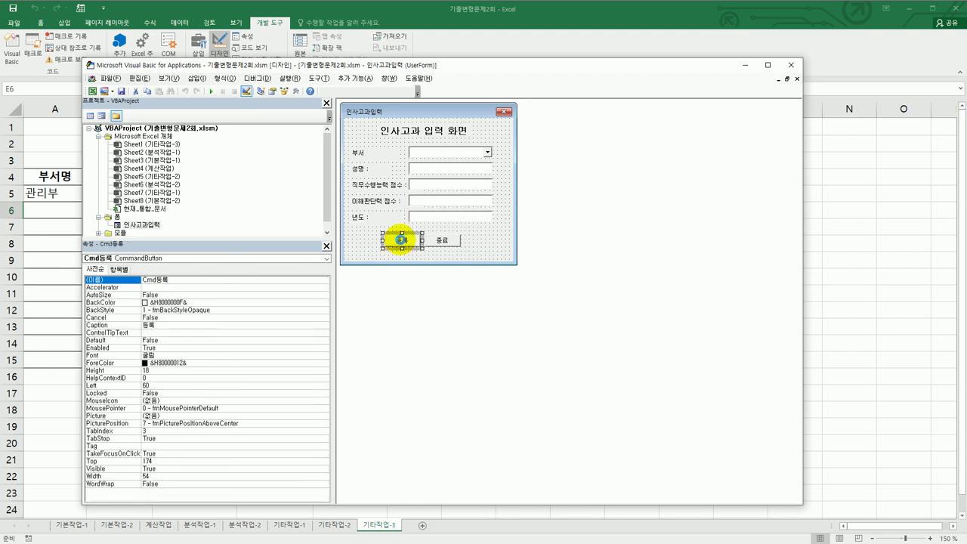
pyautogui.click(444, 161)
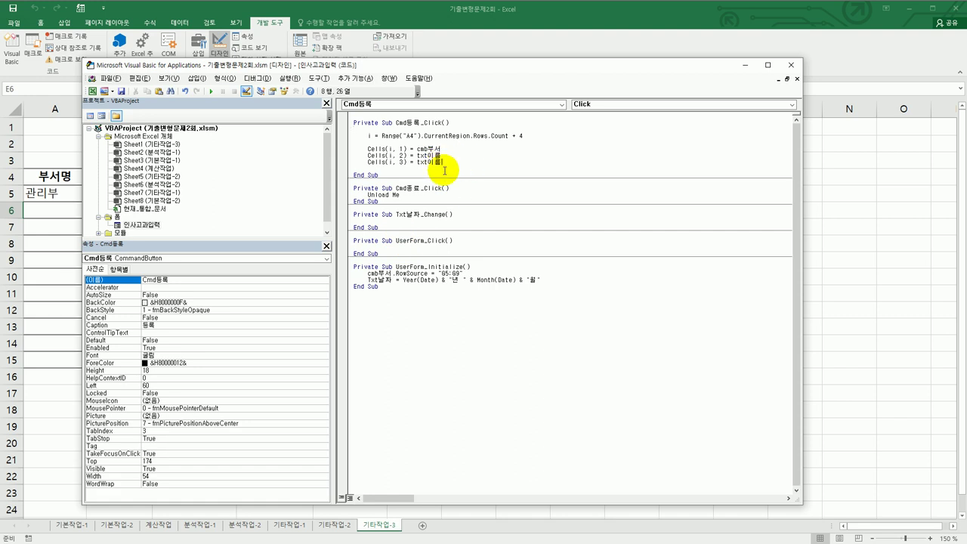
pyautogui.press('BackSpace')
pyautogui.press('BackSpace')
pyautogui.write('직무점수.va')
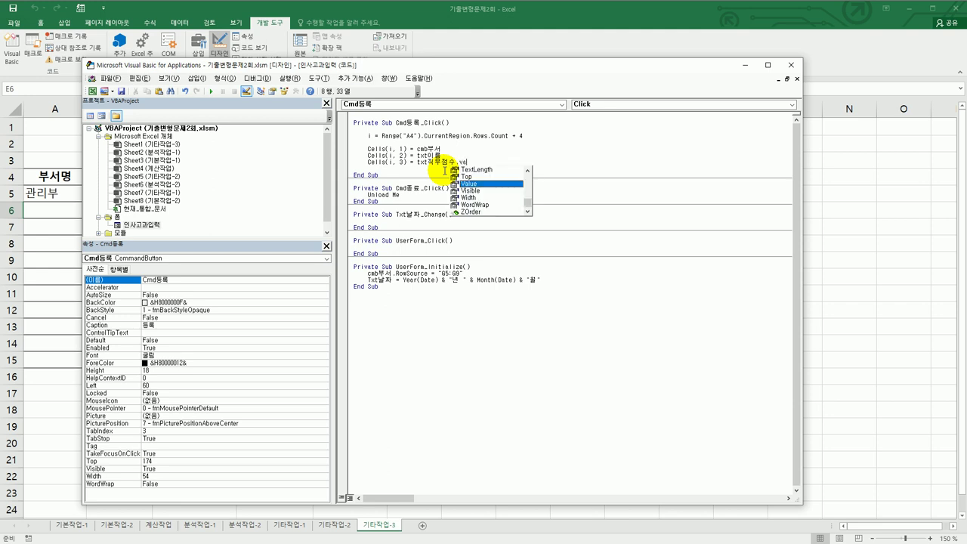
pyautogui.press('Tab')
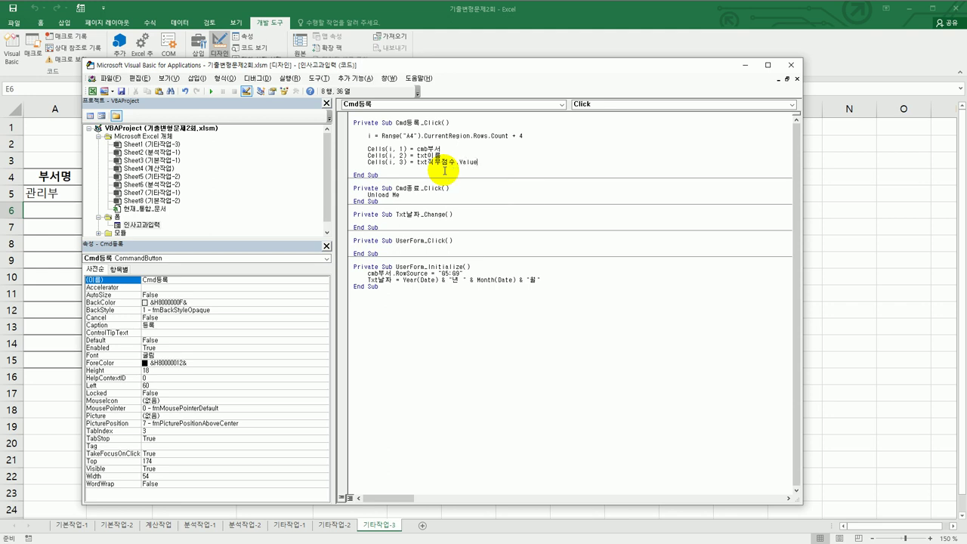
pyautogui.press('Return')
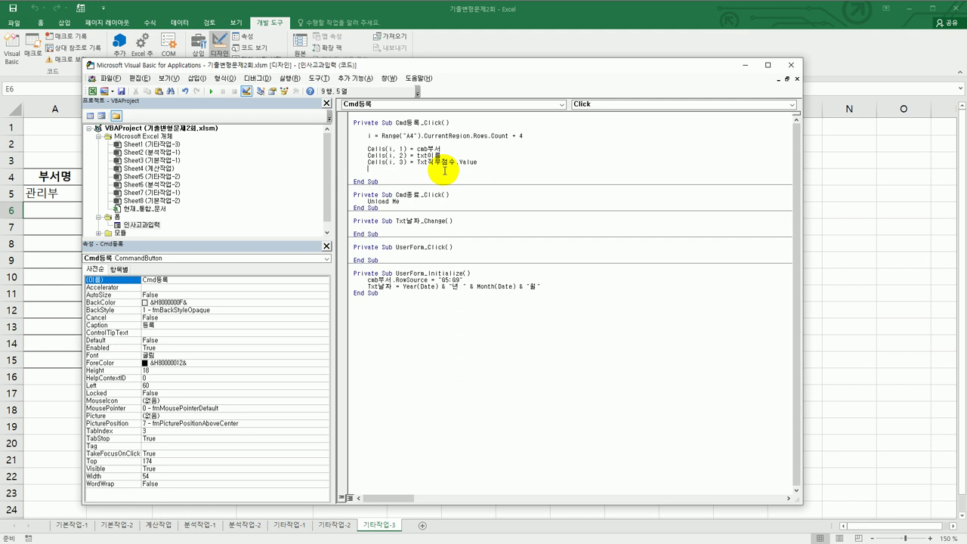
# Duplicate the column 3 statement and change the copy to Cells(i, 4) = Txt이해점수.Value.
pyautogui.hotkey('shift', 'End')
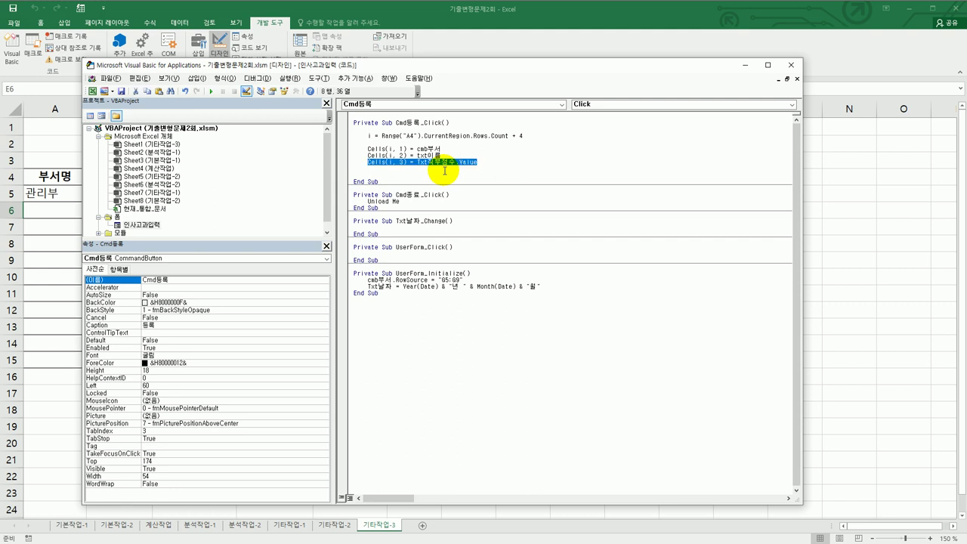
pyautogui.hotkey('ctrl', 'c')
pyautogui.press('End')
pyautogui.press('Return')
pyautogui.hotkey('ctrl', 'v')
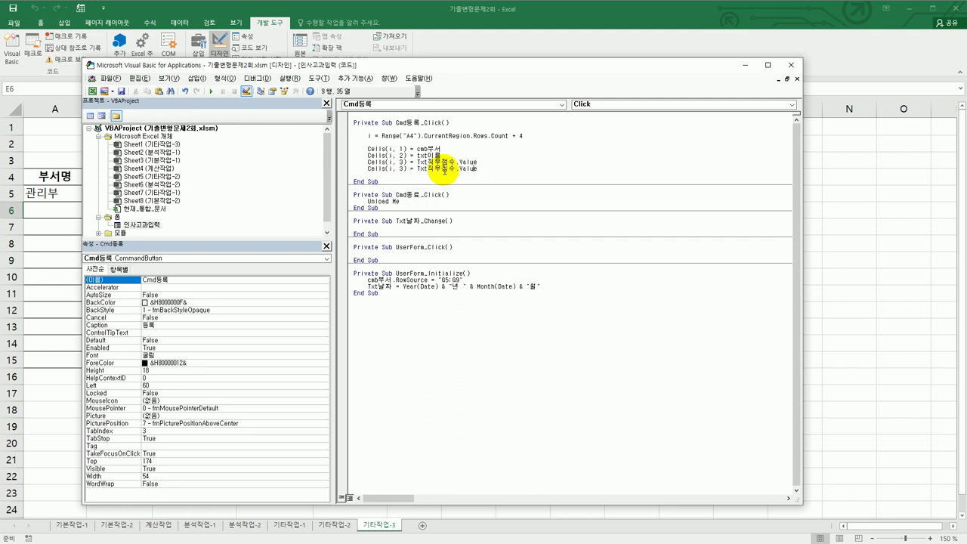
pyautogui.press('Left')
pyautogui.press('Left')
pyautogui.press('Left')
pyautogui.press('Left')
pyautogui.press('Left')
pyautogui.press('Left')
pyautogui.press('Left')
pyautogui.press('Left')
pyautogui.press('Left')
pyautogui.press('Left')
pyautogui.press('Left')
pyautogui.press('Left')
pyautogui.press('Left')
pyautogui.press('Left')
pyautogui.hotkey('shift', 'Left')
pyautogui.write('4')
pyautogui.write('t')
pyautogui.hotkey('shift', 'Right')
pyautogui.hotkey('shift', 'Right')
pyautogui.hotkey('shift', 'Right')
pyautogui.hotkey('shift', 'Right')
pyautogui.write('d')
pyautogui.press('BackSpace')
pyautogui.write('이해력')
pyautogui.press('Return')
pyautogui.press('Return')
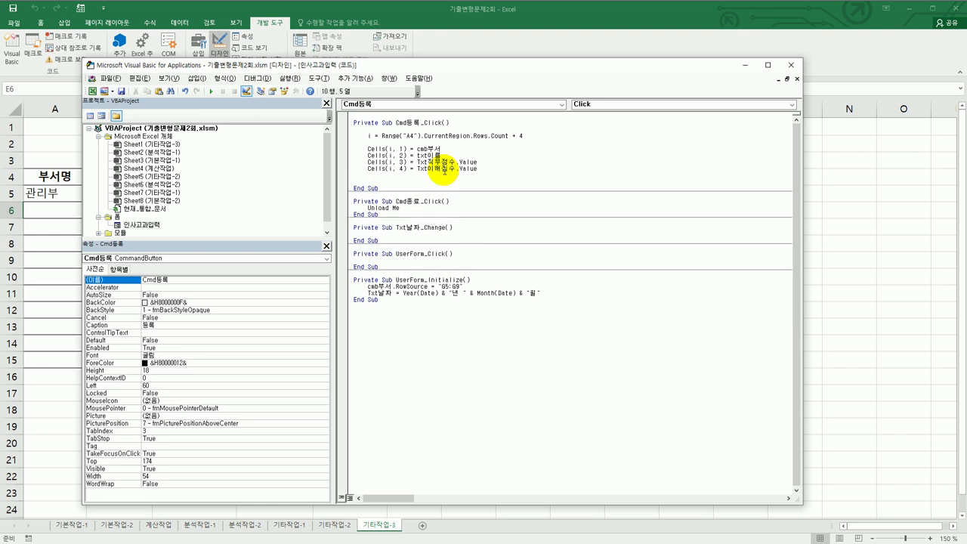
# Paste another copy of the score statement below the column 4 line and set its column index to 5.
pyautogui.hotkey('ctrl', 'v')
pyautogui.press('Left')
pyautogui.press('Left')
pyautogui.press('Left')
pyautogui.press('Left')
pyautogui.press('Left')
pyautogui.press('Left')
pyautogui.press('Left')
pyautogui.press('Left')
pyautogui.press('Left')
pyautogui.press('Left')
pyautogui.press('Left')
pyautogui.press('Left')
pyautogui.press('Left')
pyautogui.press('Left')
pyautogui.press('Left')
pyautogui.press('Left')
pyautogui.press('Left')
pyautogui.press('Left')
pyautogui.hotkey('shift', 'Left')
pyautogui.write('5')
# Replace the right side of the Cells(i, 5) statement with the average (Cells(i, 3) + Cells(i, 4)) / 2.
pyautogui.press('Right')
pyautogui.press('Right')
pyautogui.hotkey('shift', 'End')
pyautogui.write('(')
pyautogui.write('ㅊ')
pyautogui.press('BackSpace')
pyautogui.press('BackSpace')
pyautogui.press('Hangul')
pyautogui.write('cells(i,')
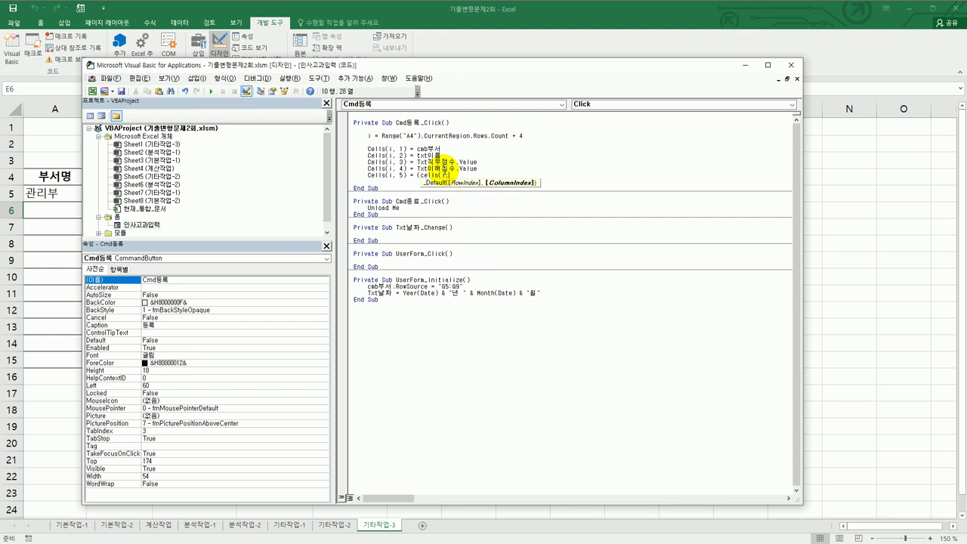
pyautogui.write('3)')
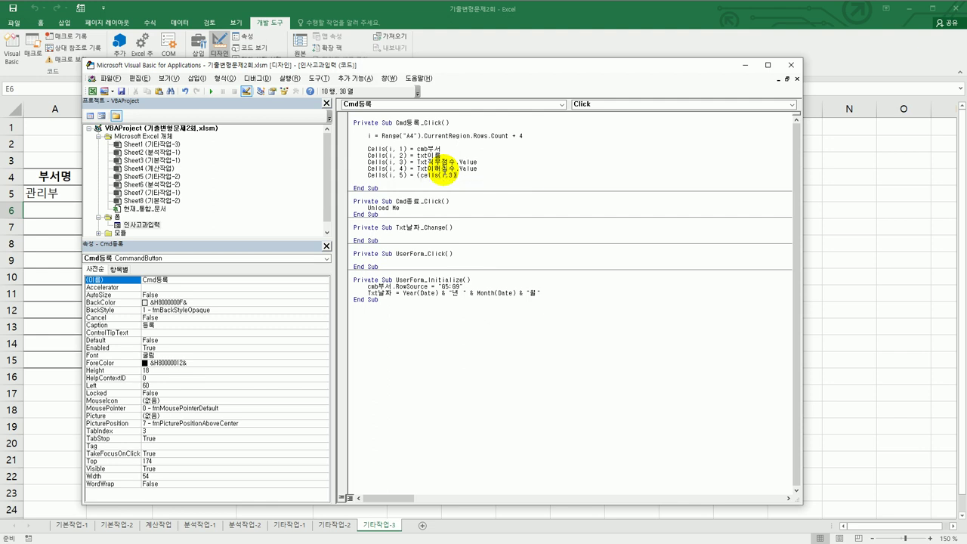
pyautogui.write(' + cells(i,')
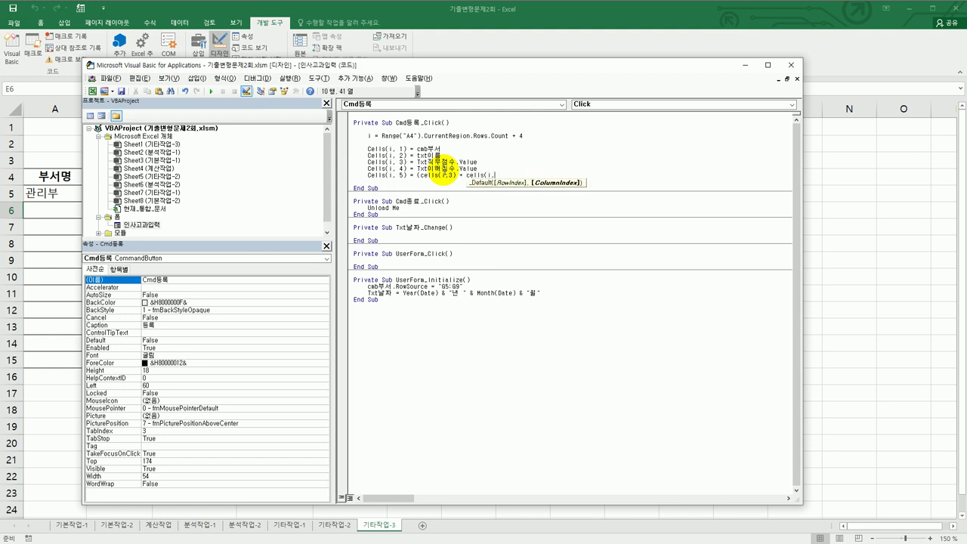
pyautogui.write('4)')
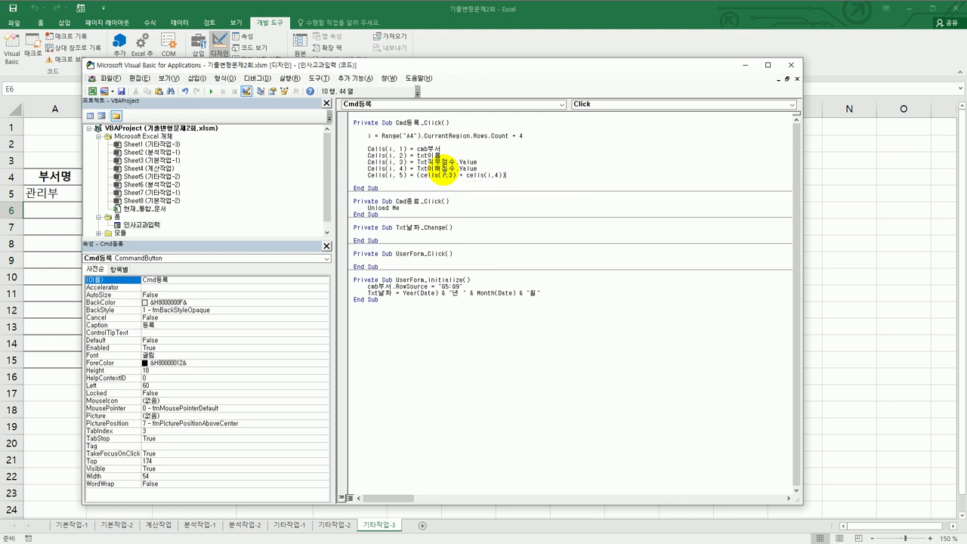
pyautogui.write(')/2')
pyautogui.press('Return')
# Return to the 기타작업-3 sheet, turn off Design Mode and open the 인사고과입력 form clear of the data table.
pyautogui.click(790, 67)
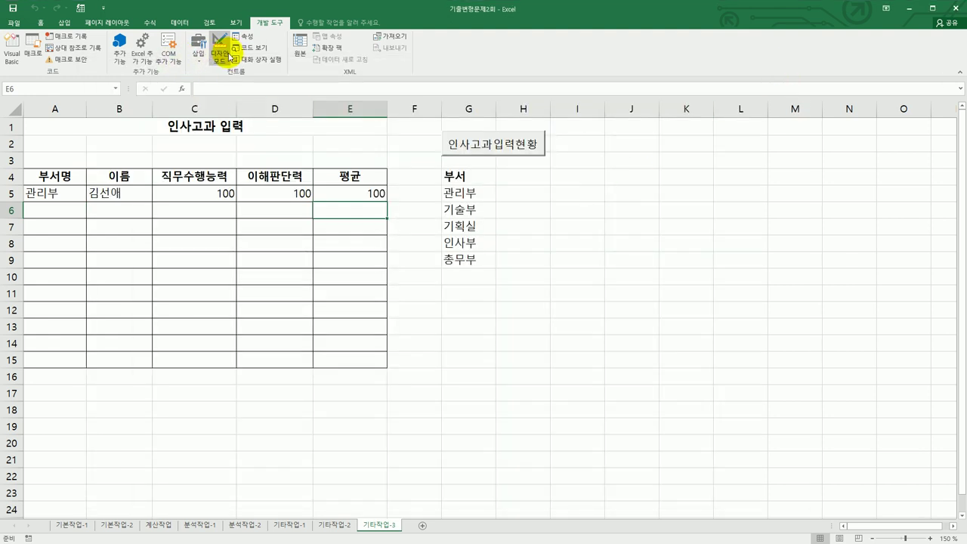
pyautogui.click(222, 51)
pyautogui.click(570, 229)
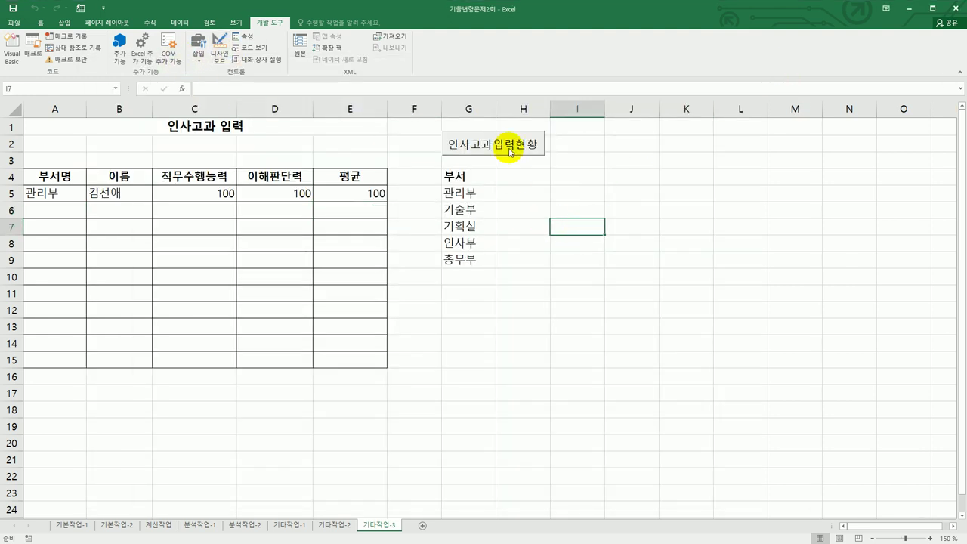
pyautogui.click(511, 151)
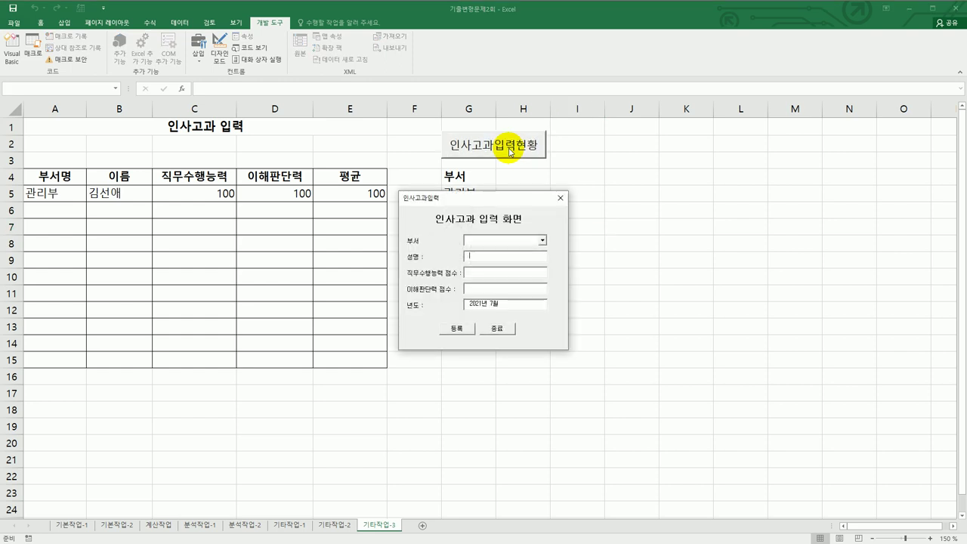
pyautogui.moveTo(508, 204); pyautogui.dragTo(765, 207)
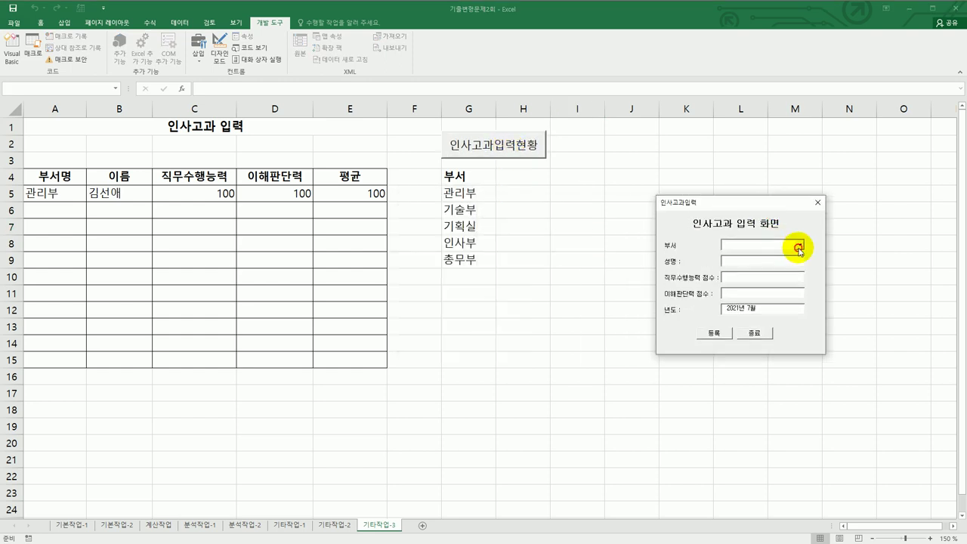
# Register a test record with department 기술부, a sample name and 90 for both scores, and end the form.
pyautogui.click(799, 243)
pyautogui.click(785, 262)
pyautogui.click(776, 264)
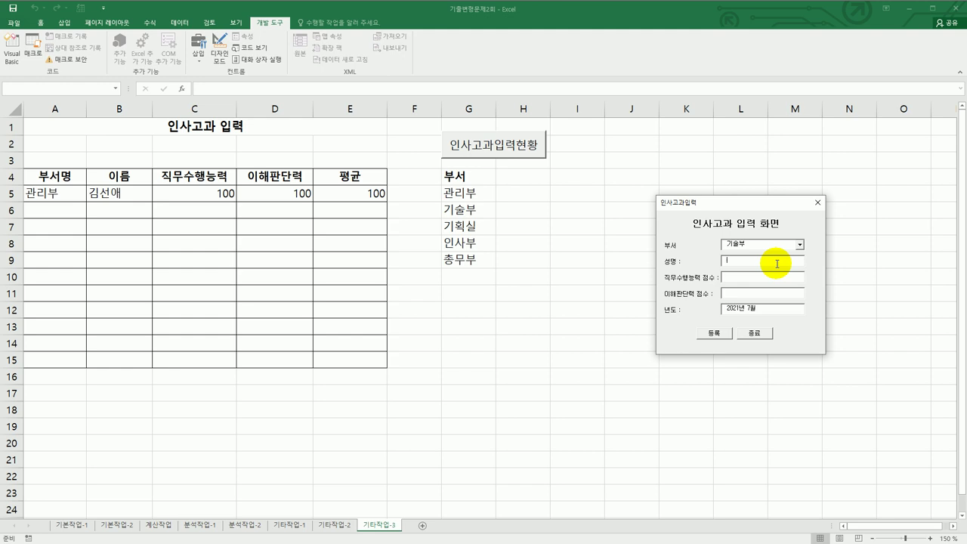
pyautogui.write('홍길동')
pyautogui.press('Tab')
pyautogui.write('90')
pyautogui.click(711, 334)
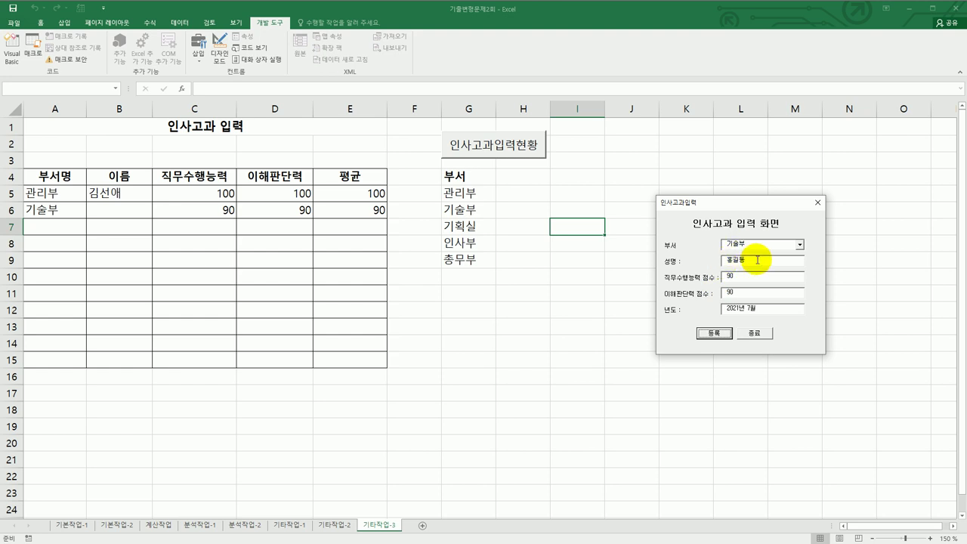
pyautogui.click(754, 333)
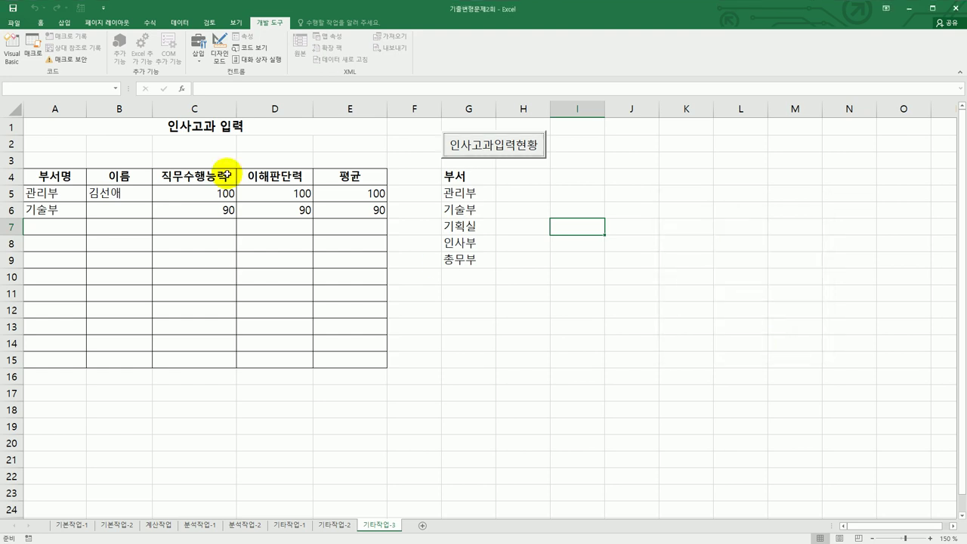
# Reopen the Visual Basic editor, look up the 성명 text box's name and correct the column 2 statement to Cells(i, 2) = Txt성명.
pyautogui.click(12, 50)
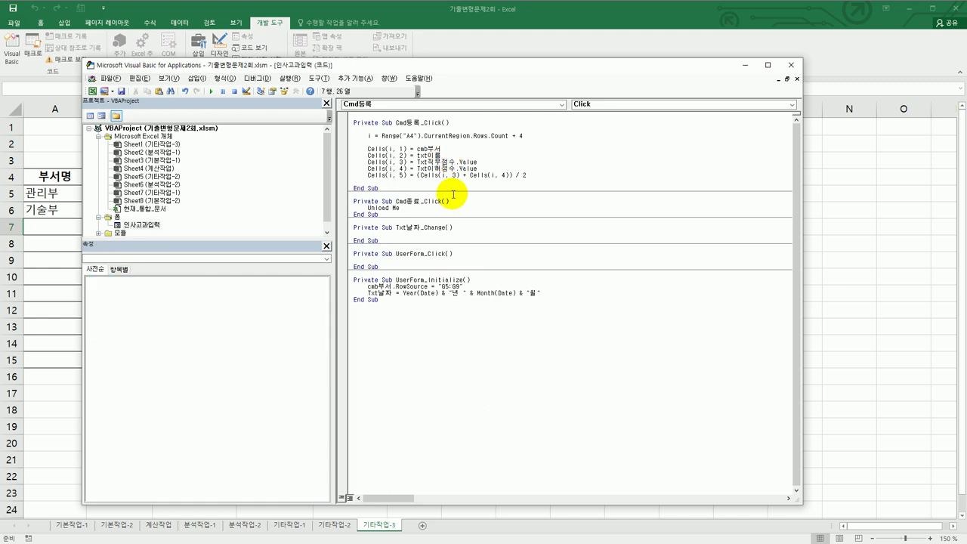
pyautogui.click(140, 225)
pyautogui.doubleClick(139, 225)
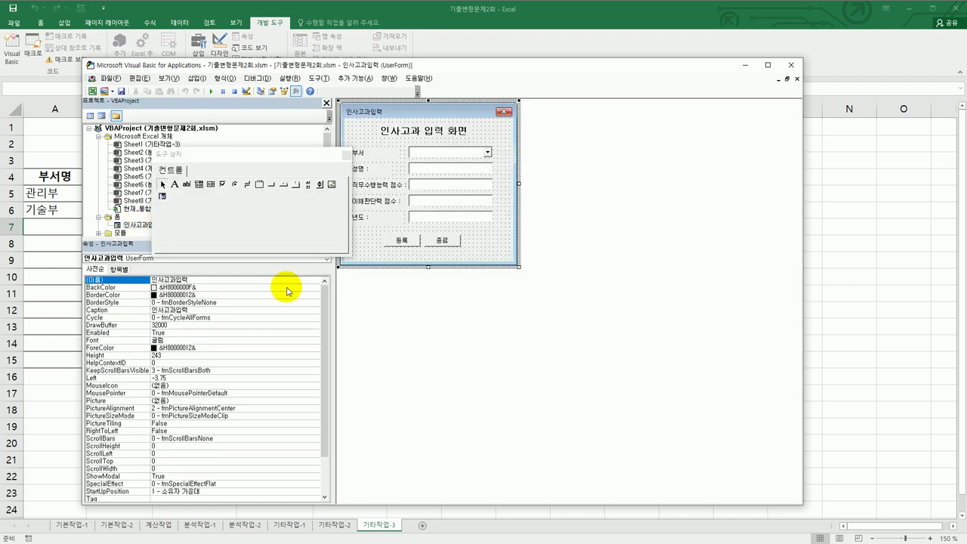
pyautogui.click(438, 169)
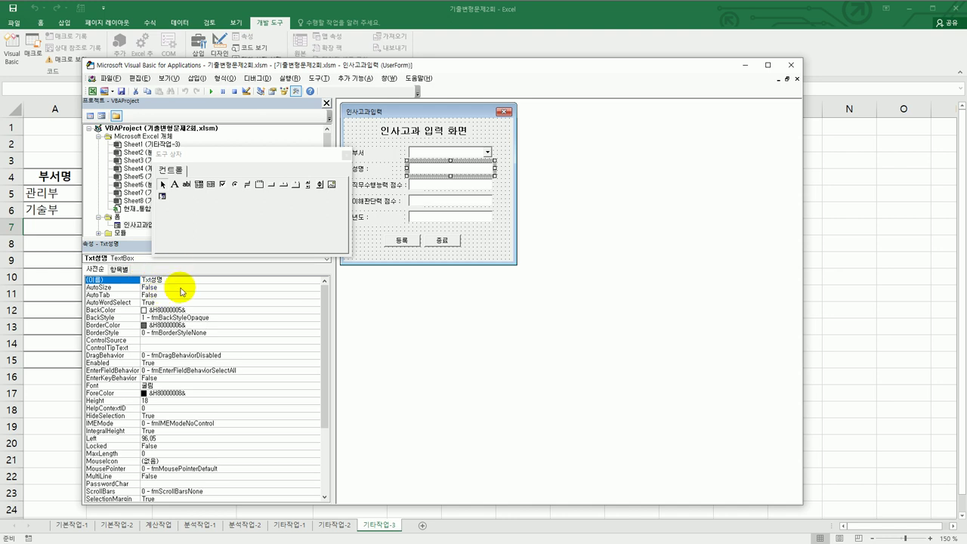
pyautogui.doubleClick(399, 240)
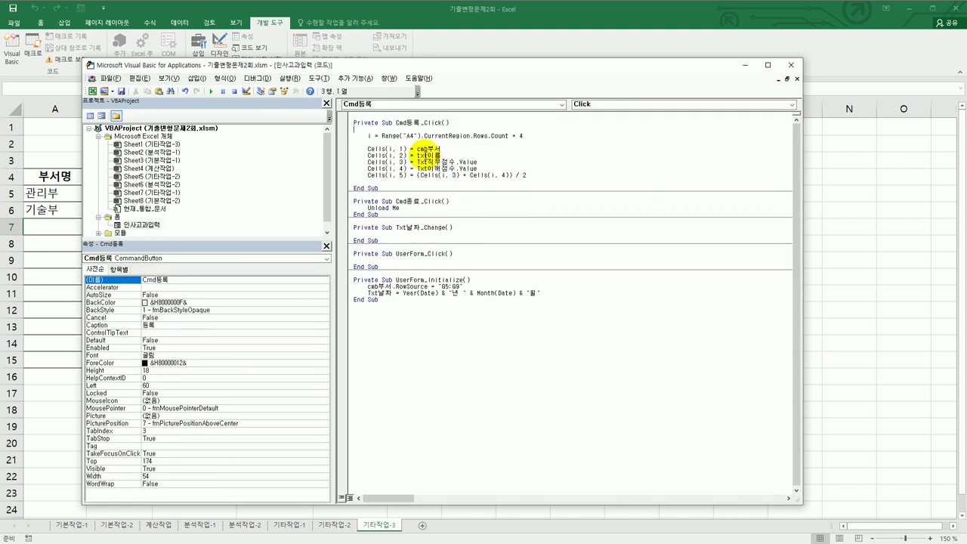
pyautogui.moveTo(428, 155); pyautogui.dragTo(446, 155)
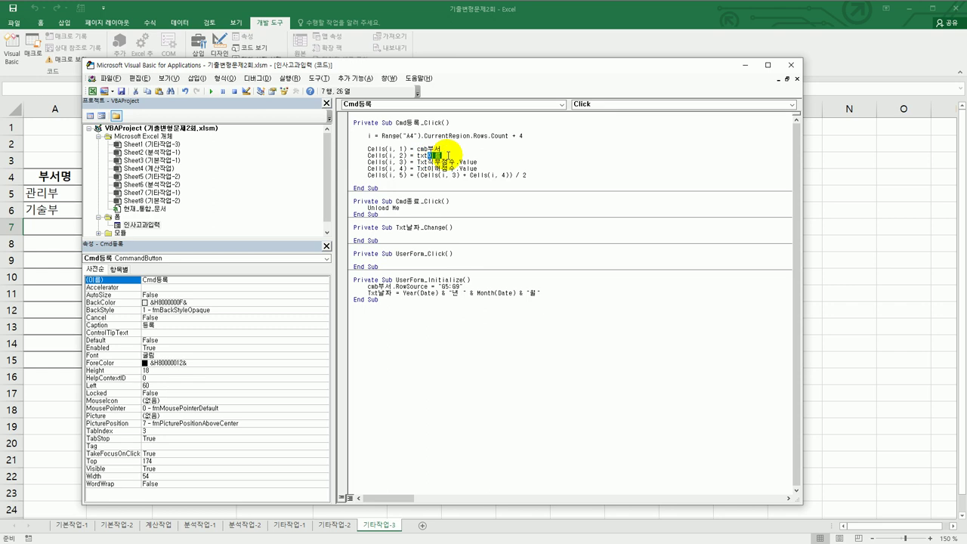
pyautogui.write('t성명')
# Check the control names of the 성명 and 직무수행능력 점수 text boxes on the form, and return to the worksheet.
pyautogui.click(142, 225)
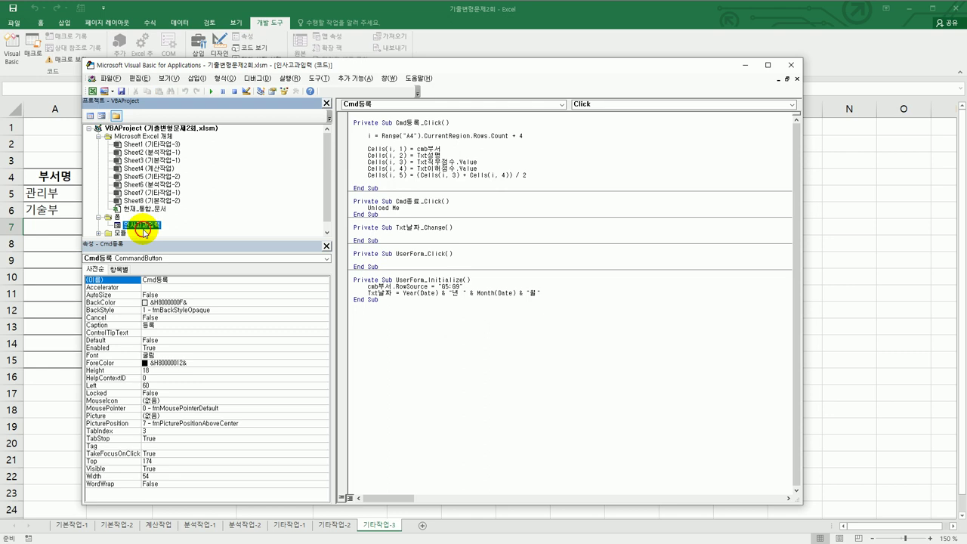
pyautogui.doubleClick(145, 225)
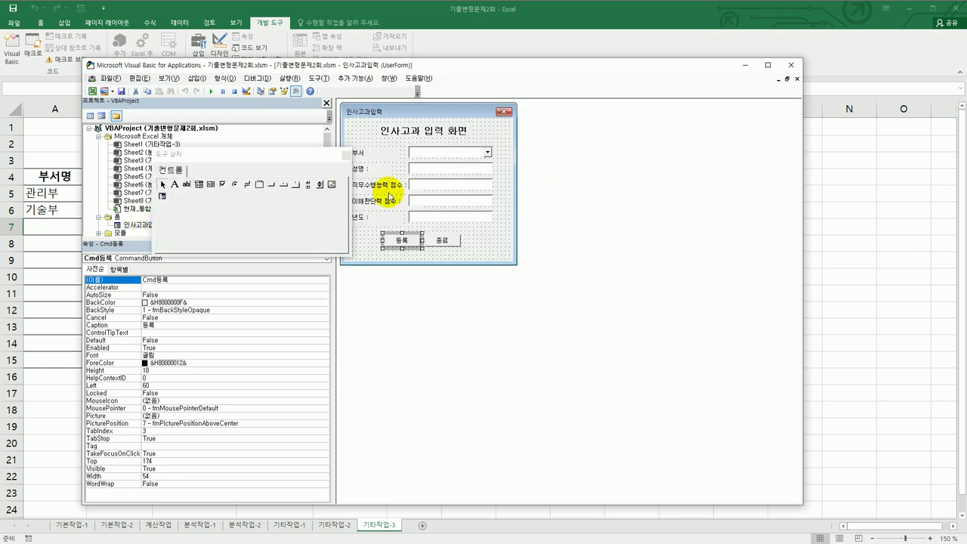
pyautogui.click(461, 169)
pyautogui.click(457, 185)
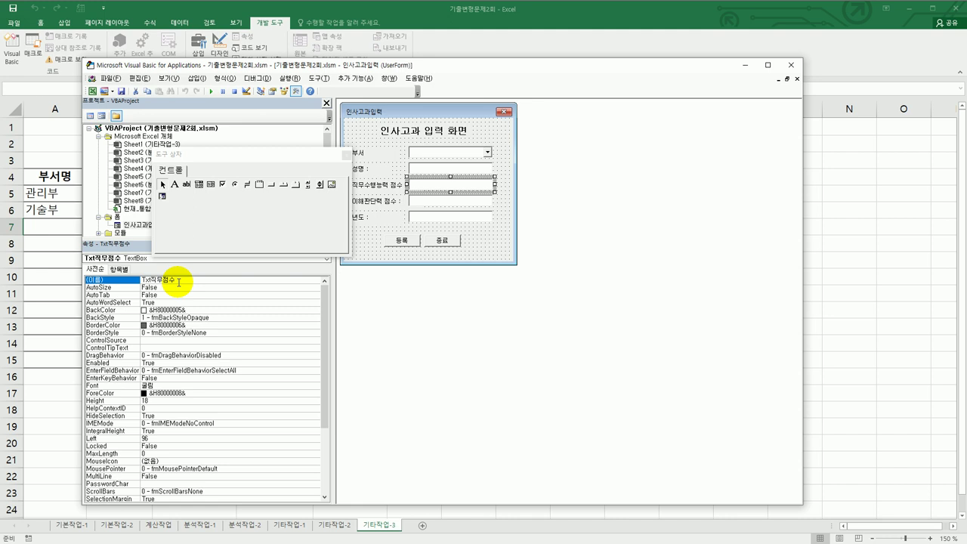
pyautogui.click(789, 68)
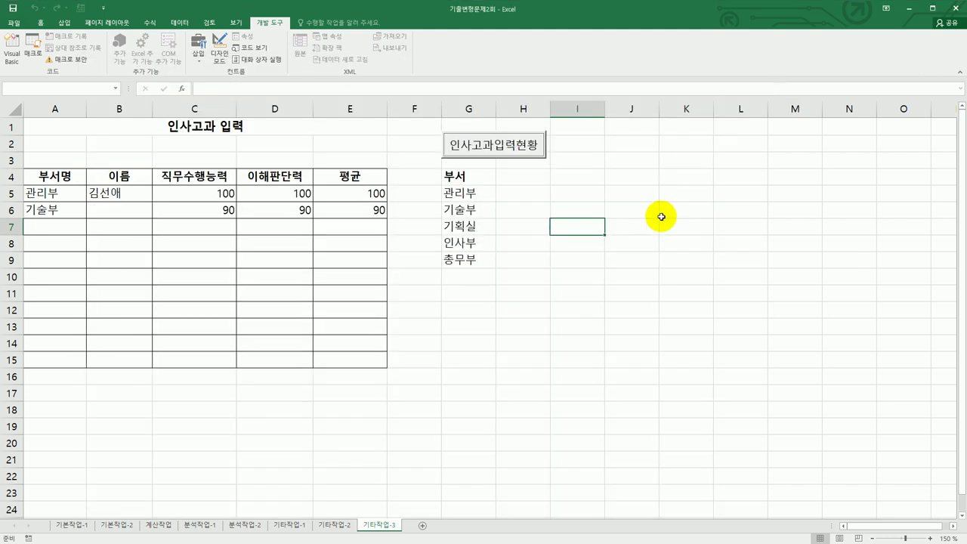
# Open the input form again, register a record with department 인사부, a sample name and 85 for both scores, and end the form.
pyautogui.click(518, 145)
pyautogui.click(542, 240)
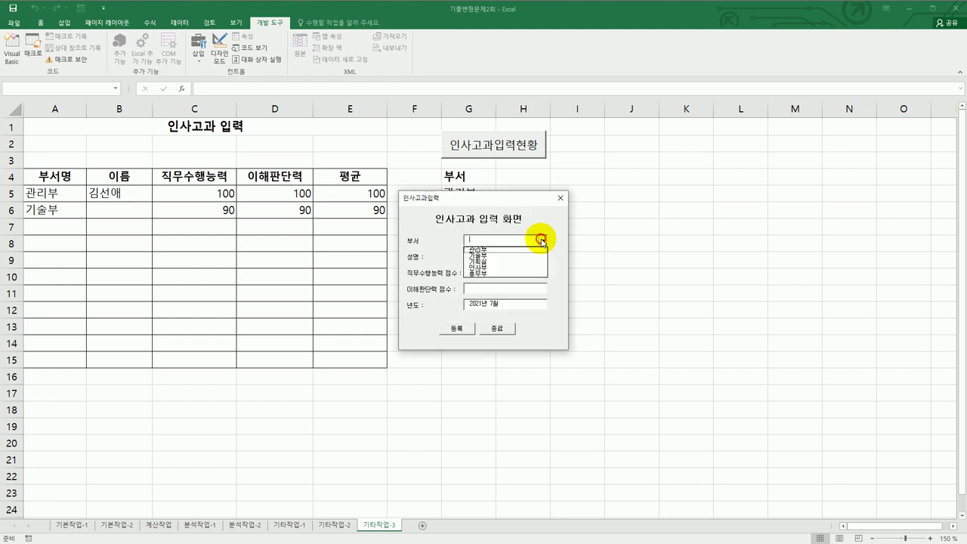
pyautogui.click(506, 269)
pyautogui.click(495, 255)
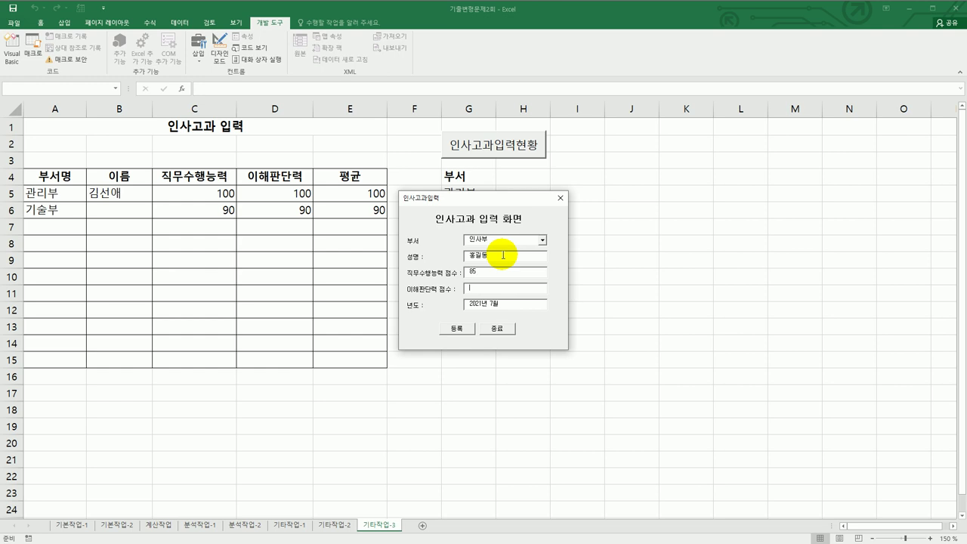
pyautogui.click(450, 332)
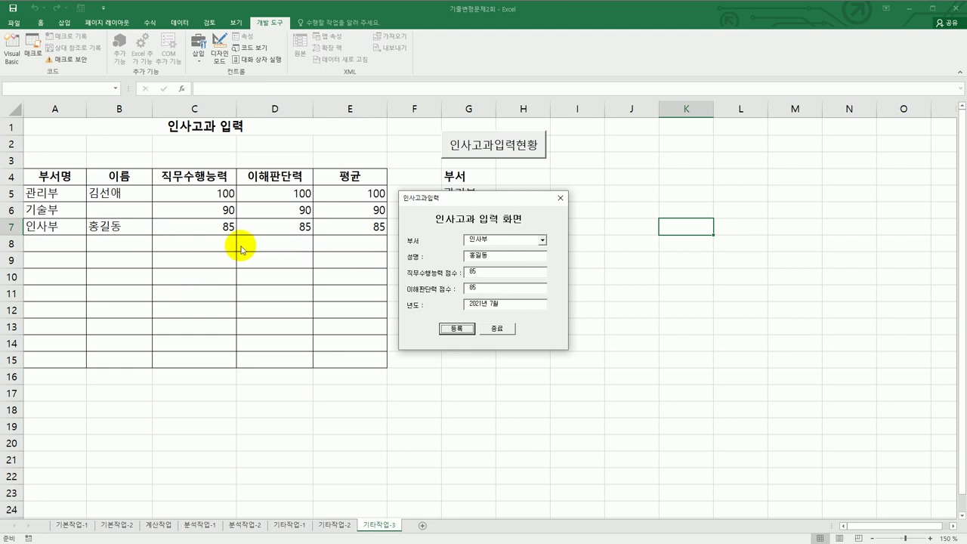
pyautogui.click(497, 329)
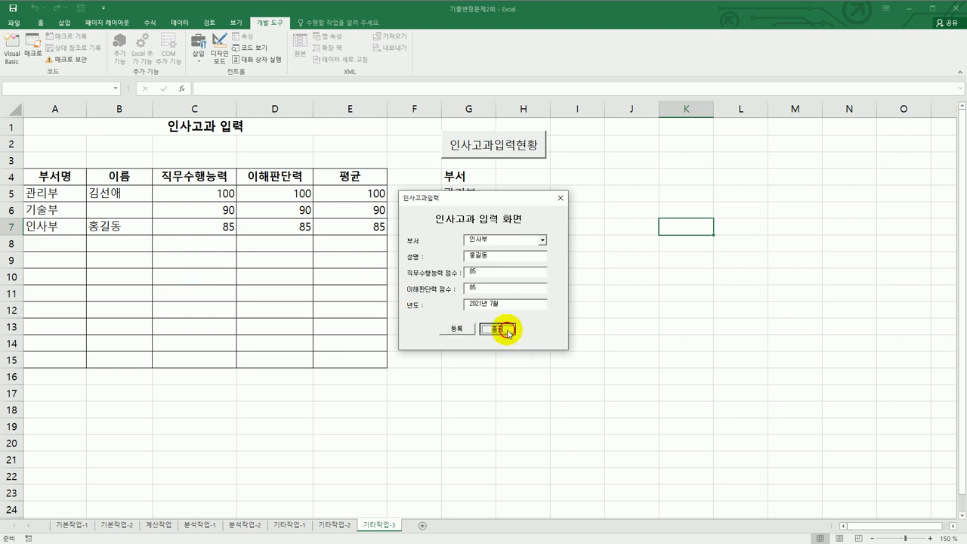
pyautogui.click(561, 436)
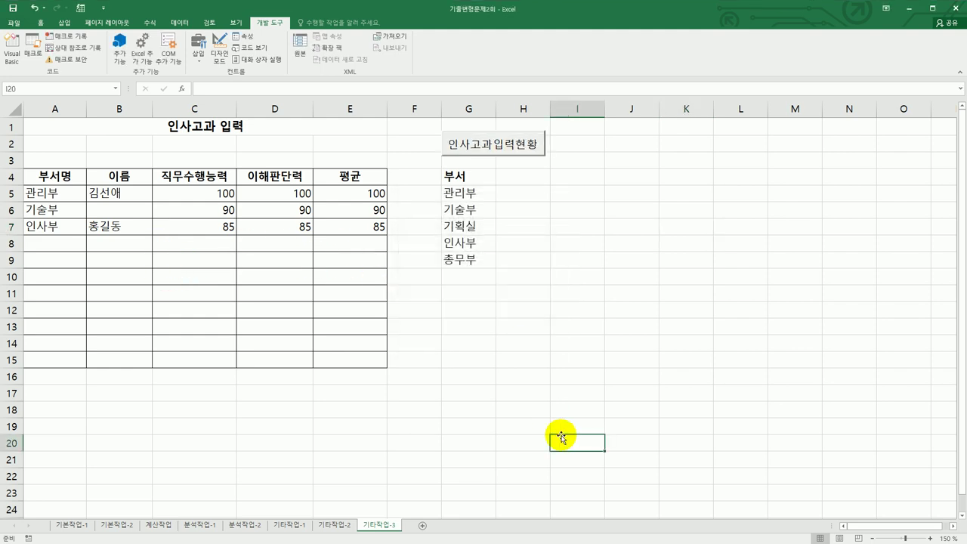